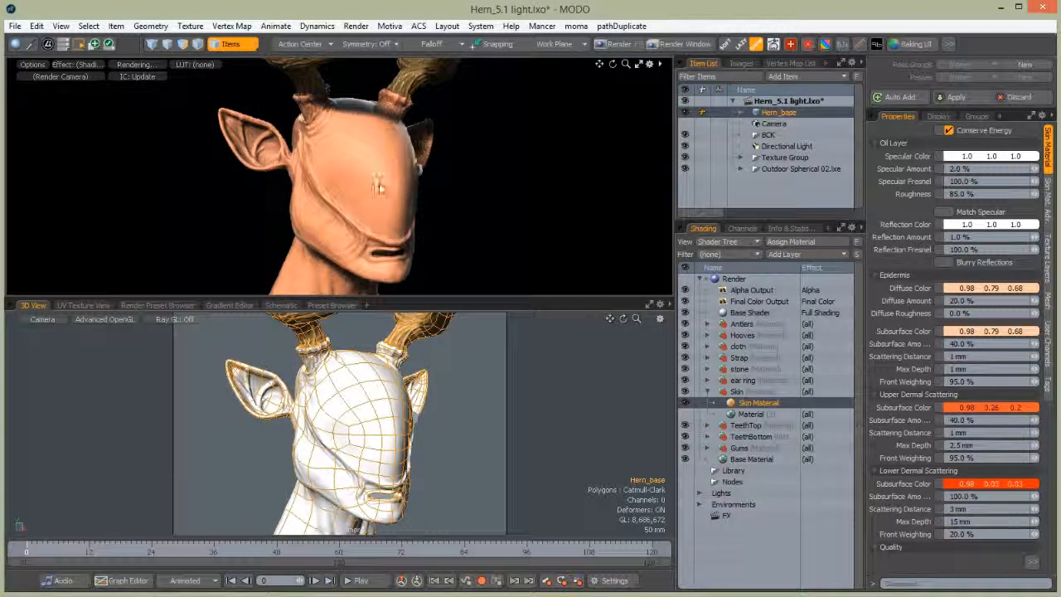
Enlarge the render preview, widen the Skin Material properties area, and orbit the creature's head to examine its skin shading
{"action": "left_click_drag", "start_coordinate": [315, 222], "coordinate": [359, 230], "text": "alt"}
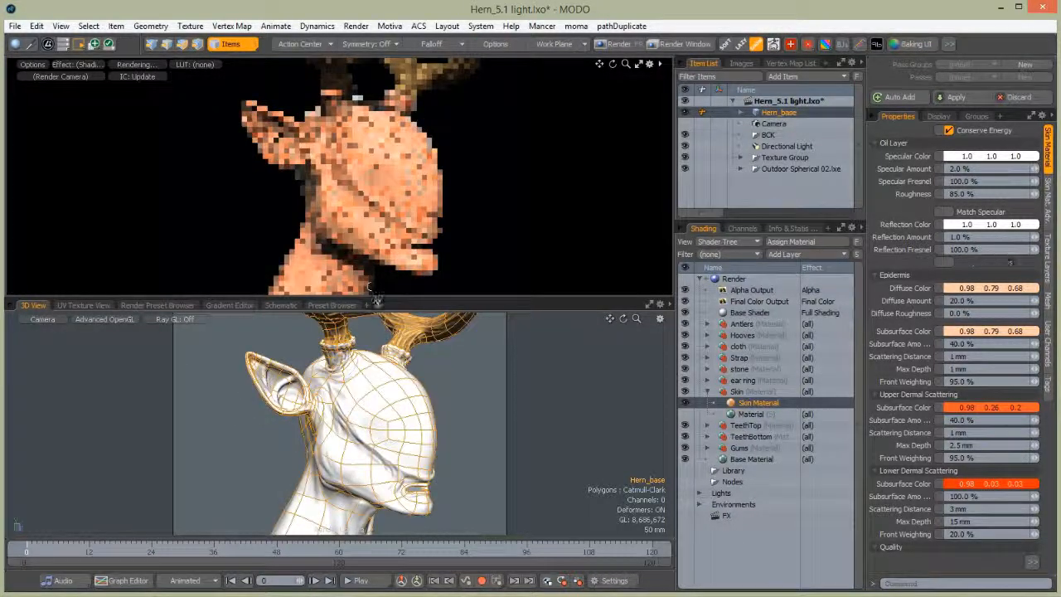
{"action": "key", "text": "Escape"}
{"action": "left_click_drag", "start_coordinate": [389, 298], "coordinate": [390, 409]}
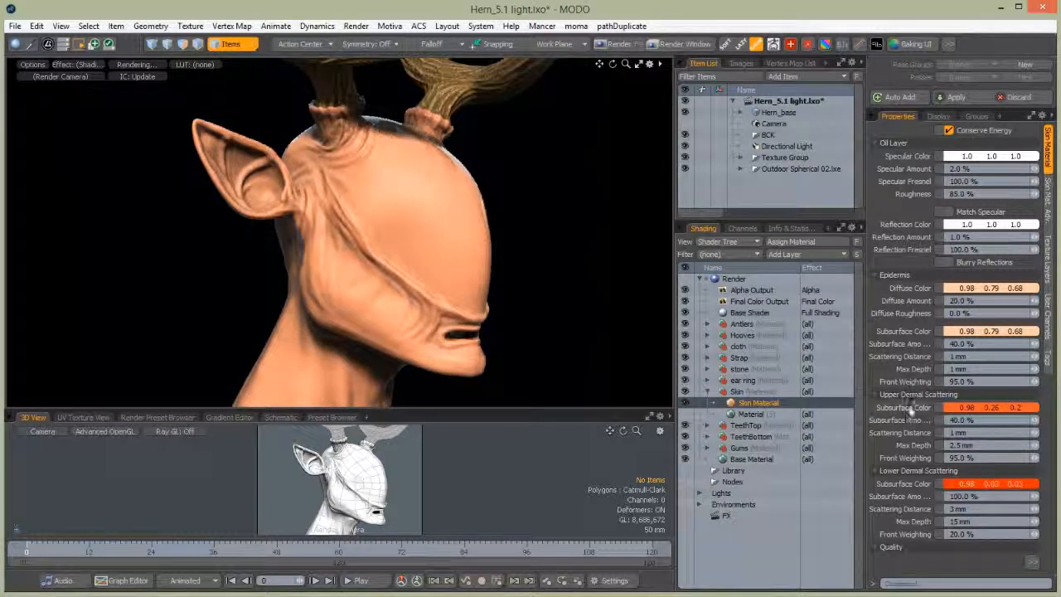
{"action": "left_click_drag", "start_coordinate": [867, 323], "coordinate": [837, 323]}
{"action": "left_click_drag", "start_coordinate": [675, 196], "coordinate": [637, 191]}
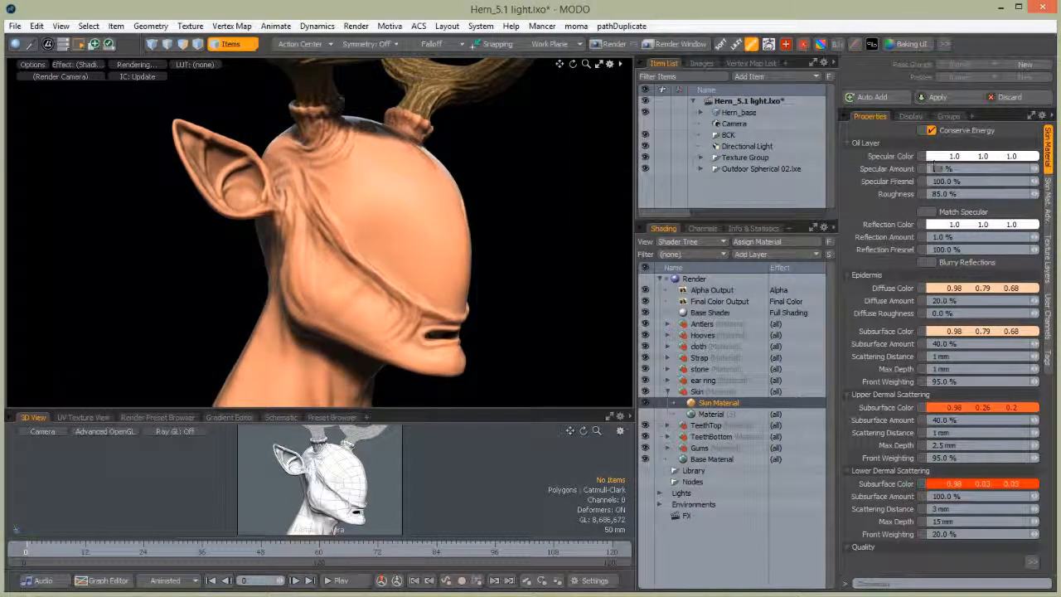
{"action": "left_click_drag", "start_coordinate": [365, 228], "coordinate": [329, 179], "text": "alt"}
{"action": "left_click_drag", "start_coordinate": [447, 196], "coordinate": [470, 325], "text": "alt"}
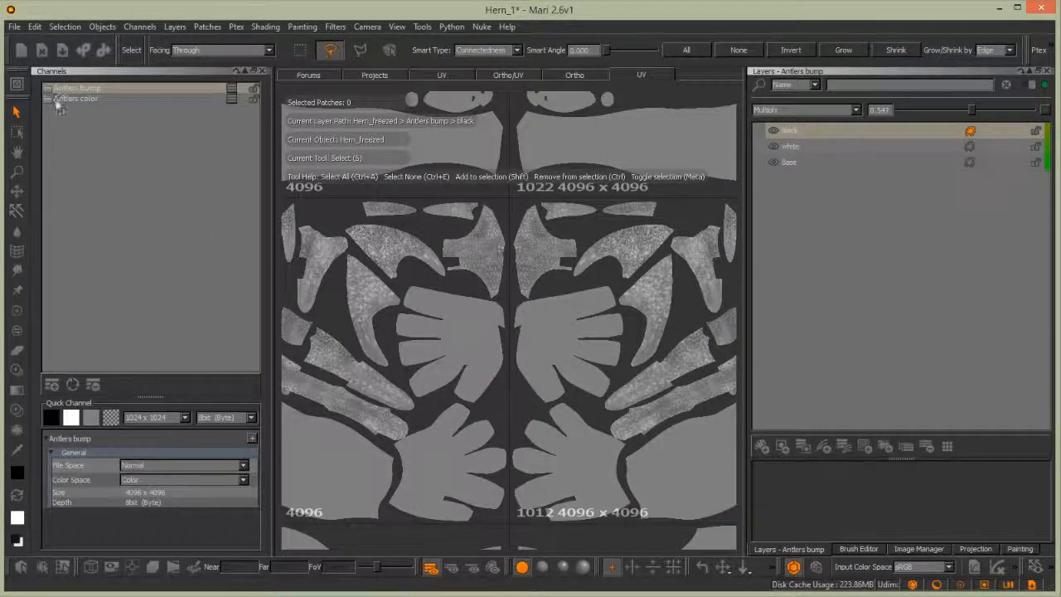
Switch to Mari and create a quick channel at 2048 x 2048 filled with mid-gray
{"action": "left_click", "coordinate": [186, 418]}
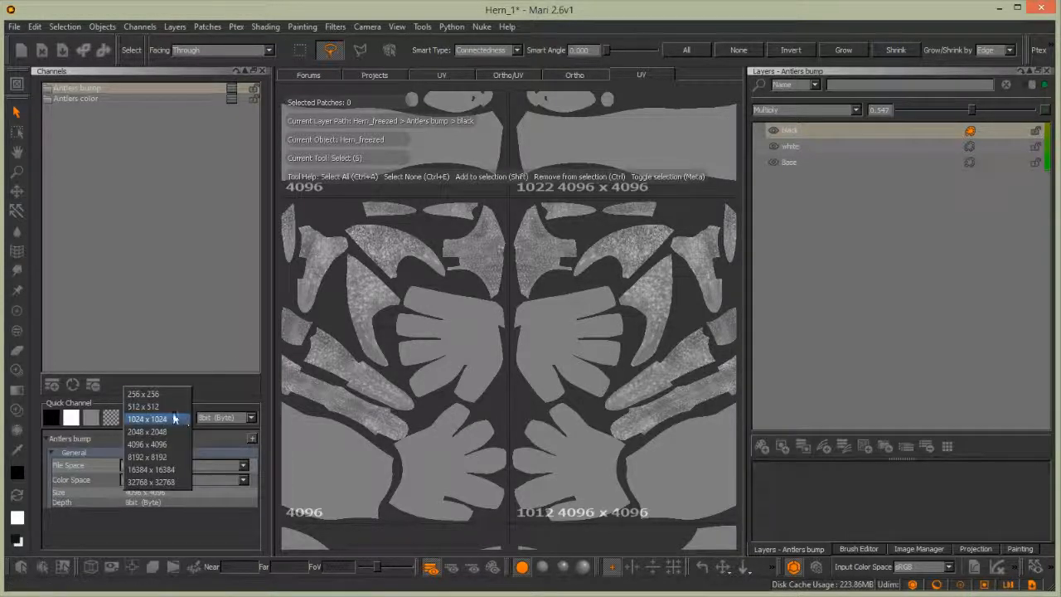
{"action": "left_click", "coordinate": [147, 432]}
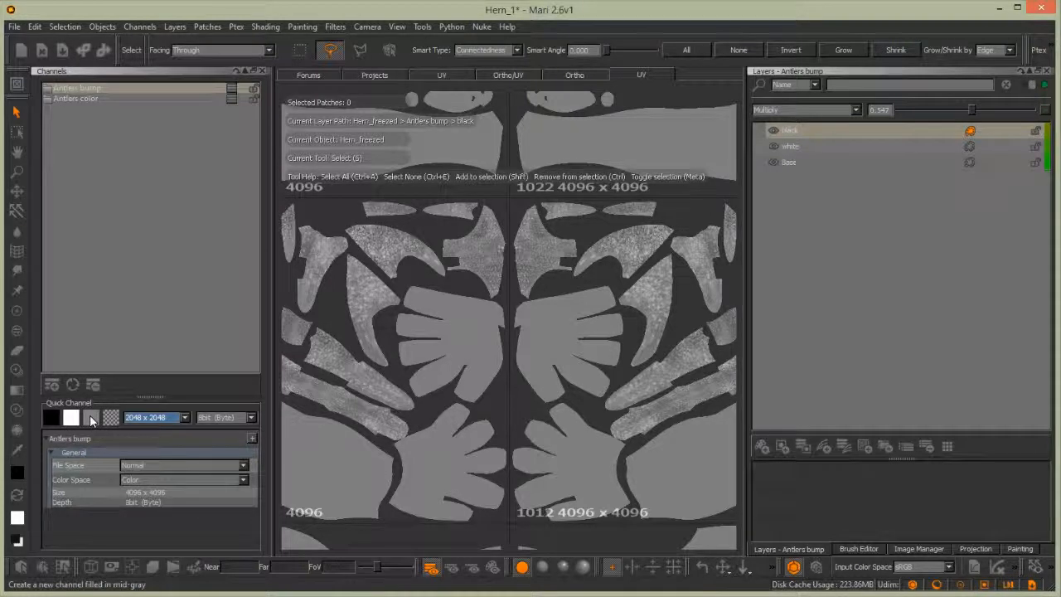
{"action": "left_click", "coordinate": [91, 419]}
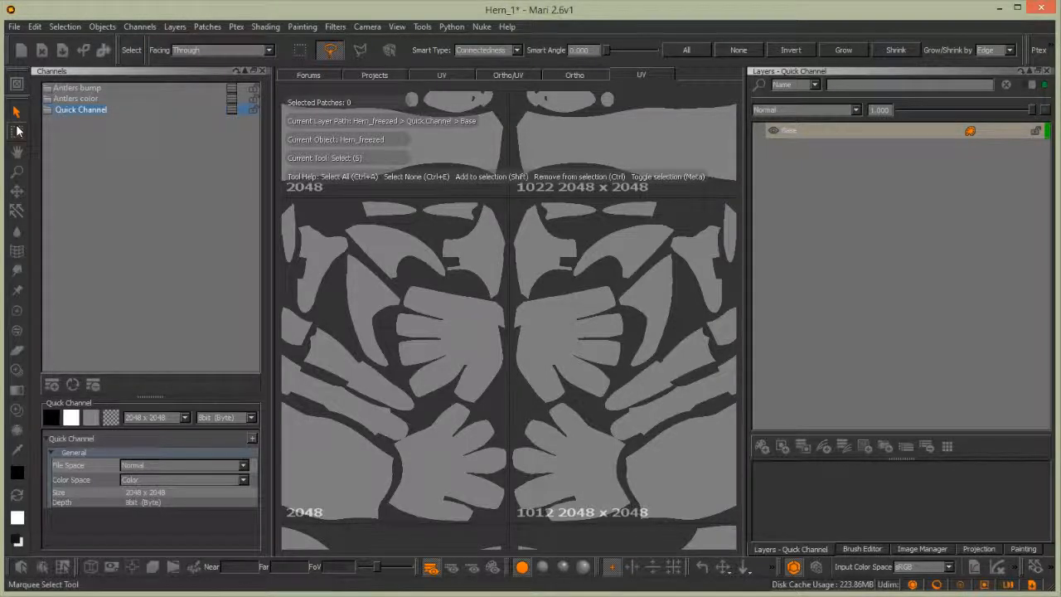
Name the new mid-gray channel Skin Oil Spec Color
{"action": "type", "text": "Skin "}
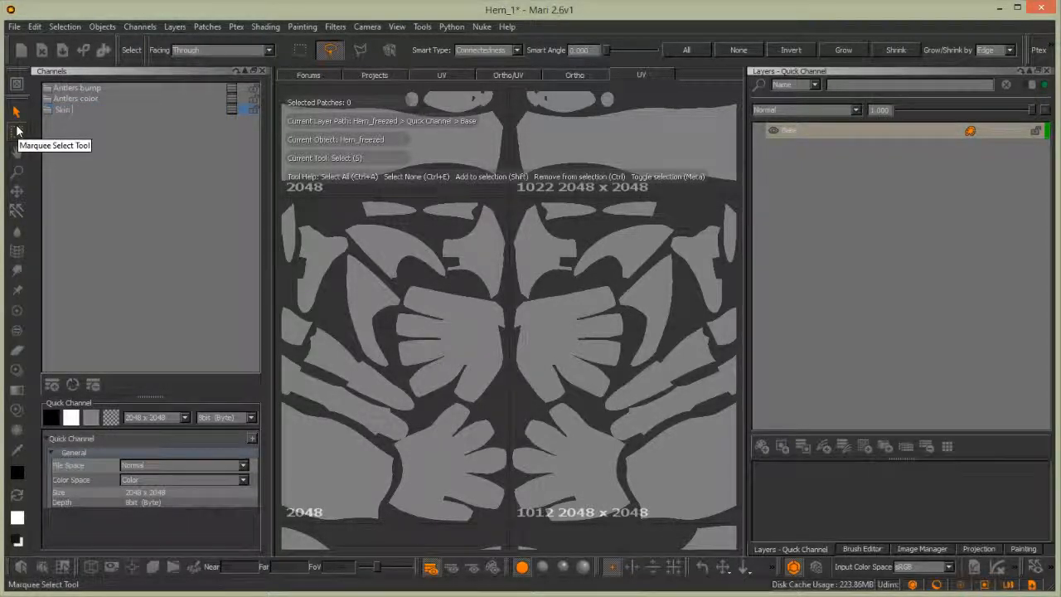
{"action": "type", "text": "Oil"}
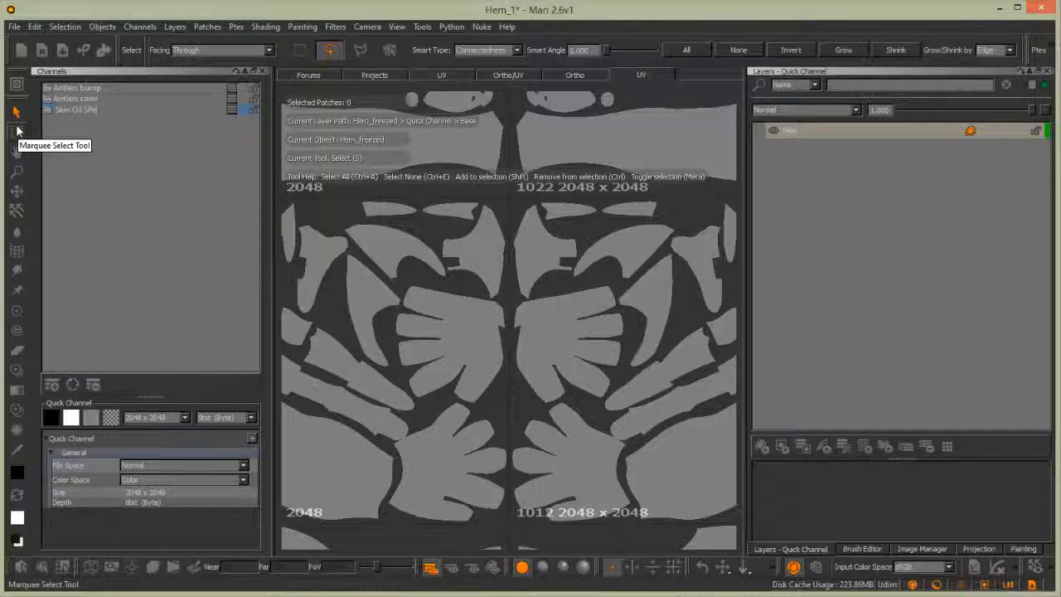
{"action": "type", "text": " SPec"}
{"action": "key", "text": "BackSpace"}
{"action": "key", "text": "BackSpace"}
{"action": "key", "text": "BackSpace"}
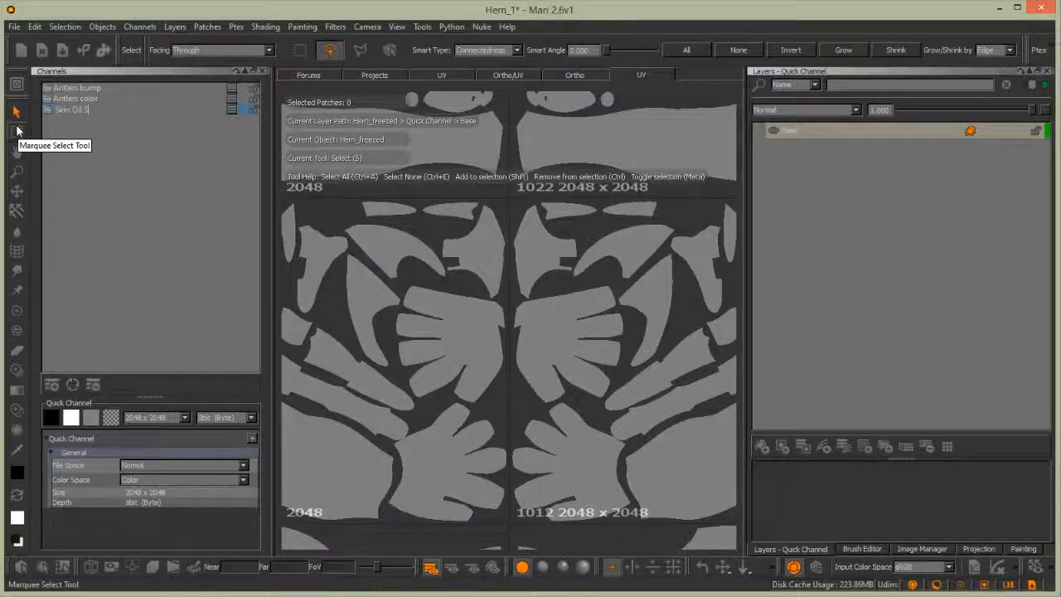
{"action": "type", "text": "pec "}
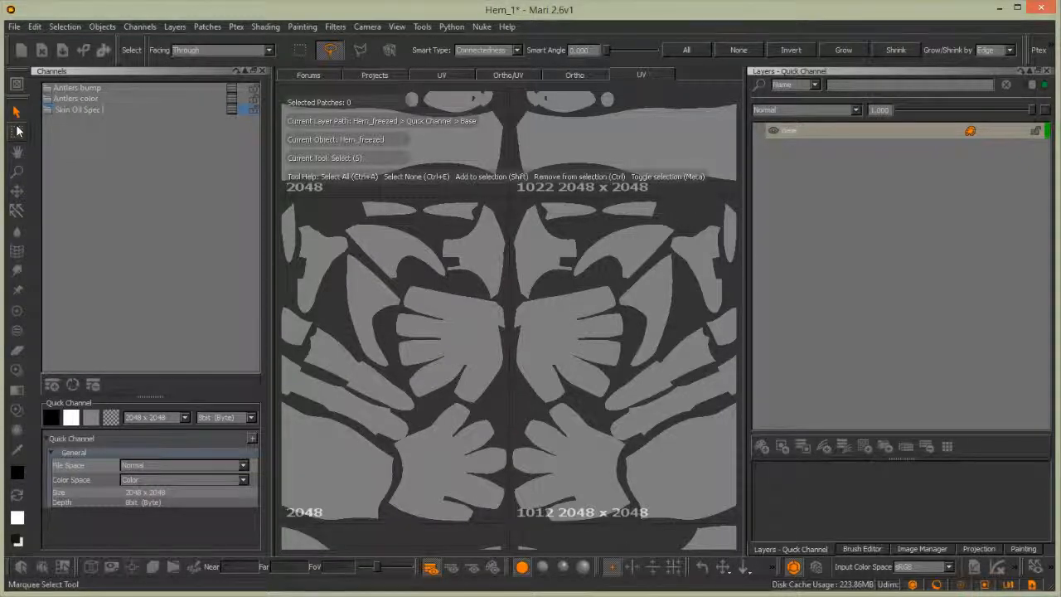
{"action": "type", "text": "color"}
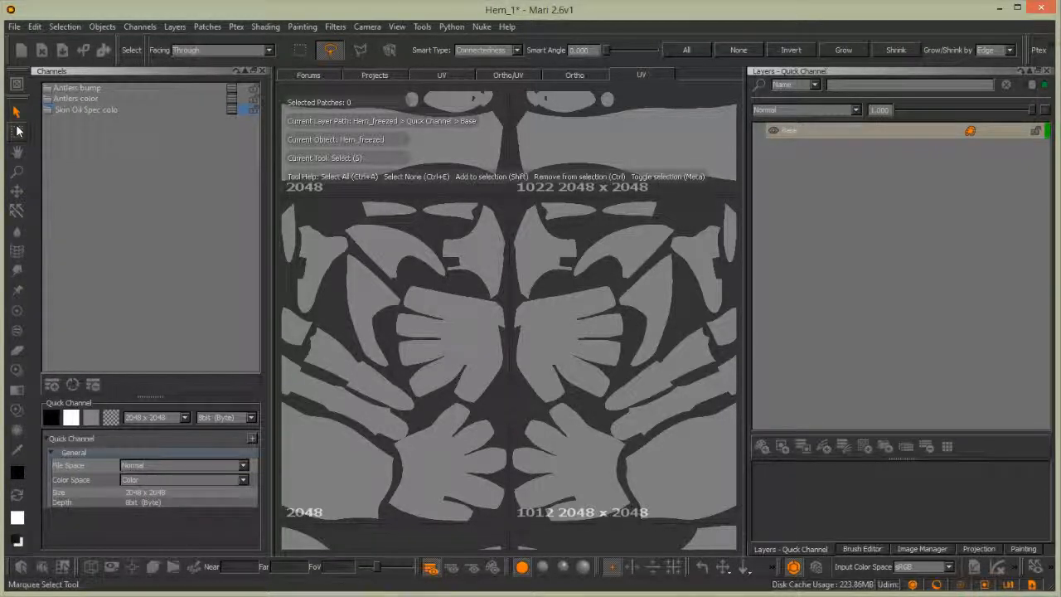
{"action": "key", "text": "BackSpace"}
{"action": "key", "text": "BackSpace"}
{"action": "key", "text": "BackSpace"}
{"action": "key", "text": "BackSpace"}
{"action": "key", "text": "BackSpace"}
{"action": "type", "text": "Color"}
{"action": "key", "text": "Return"}
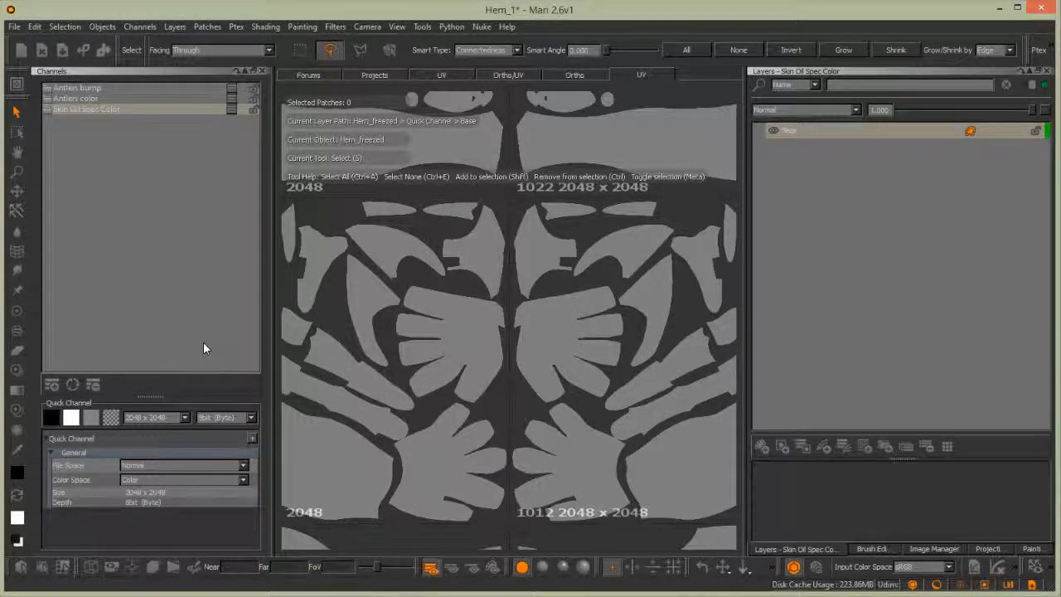
Create a second mid-gray 2048 x 2048 quick channel and rename it Skin Oil Spec Amount
{"action": "left_click", "coordinate": [52, 386]}
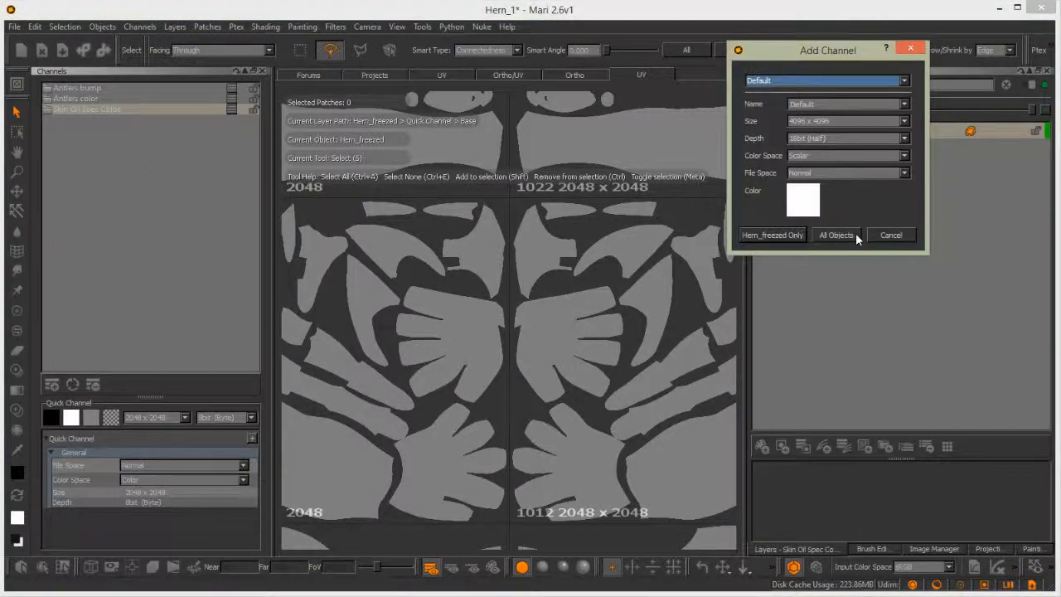
{"action": "left_click", "coordinate": [890, 237]}
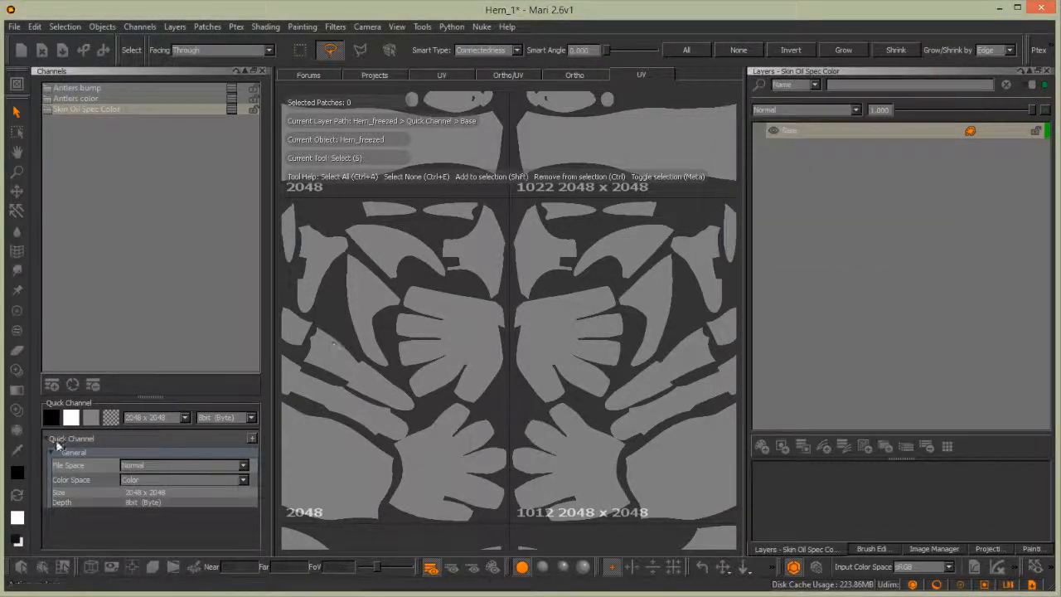
{"action": "left_click", "coordinate": [92, 419]}
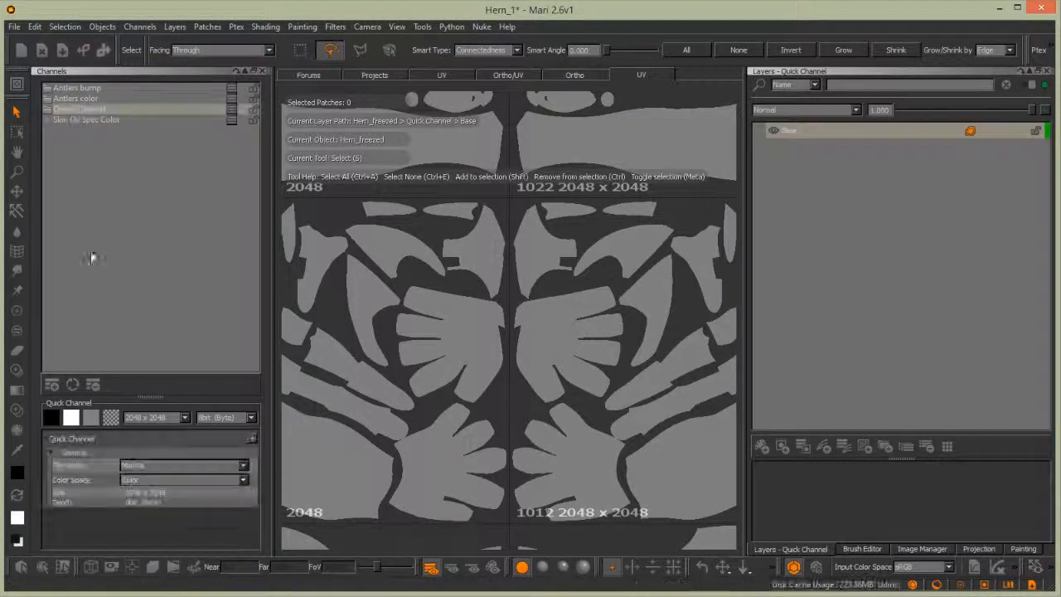
{"action": "left_click", "coordinate": [120, 111]}
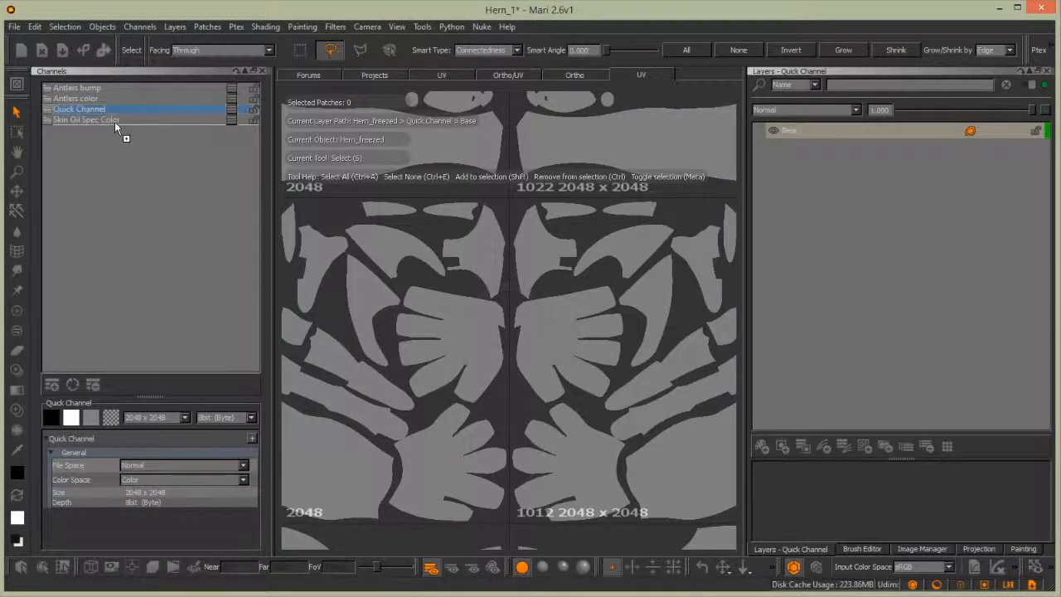
{"action": "double_click", "coordinate": [96, 107]}
{"action": "type", "text": "Skin Oil Spec Amount"}
{"action": "key", "text": "Return"}
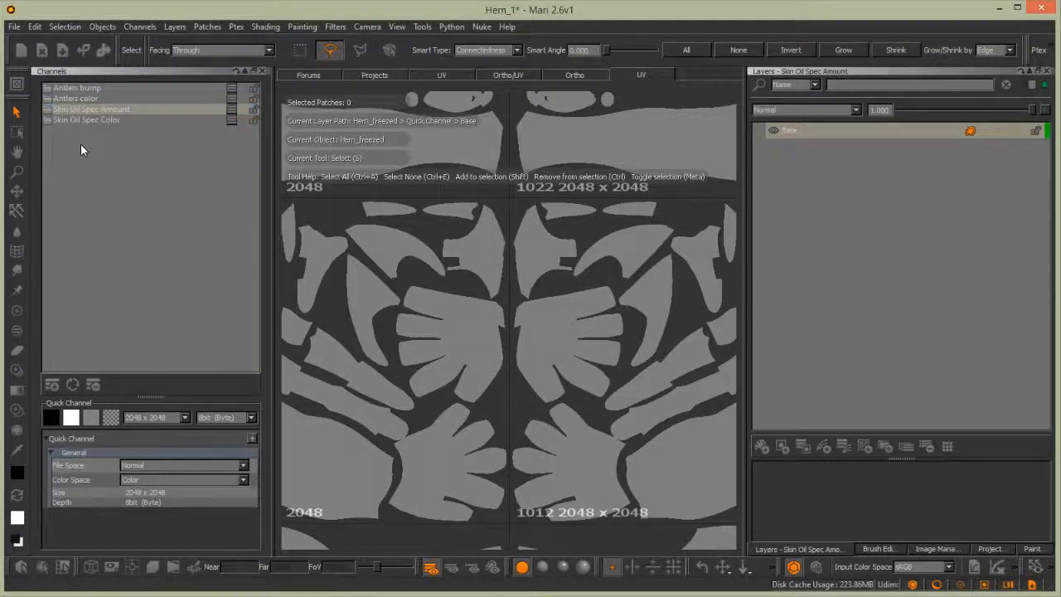
Set the quick channel size to 4096 x 4096 and create another mid-gray channel
{"action": "left_click", "coordinate": [92, 423]}
{"action": "left_click", "coordinate": [179, 419]}
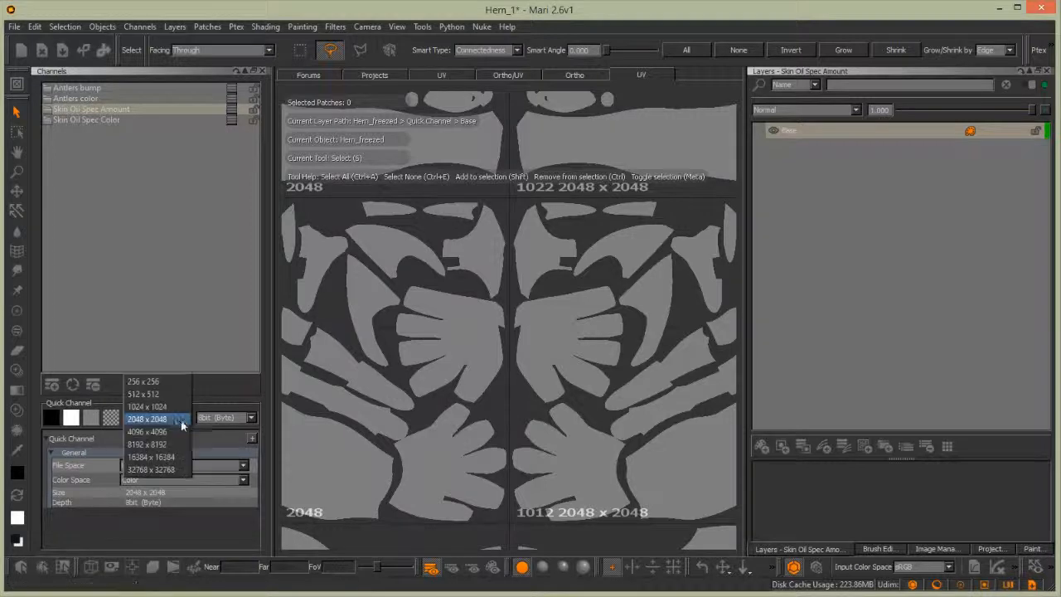
{"action": "left_click", "coordinate": [153, 430]}
{"action": "left_click", "coordinate": [92, 419]}
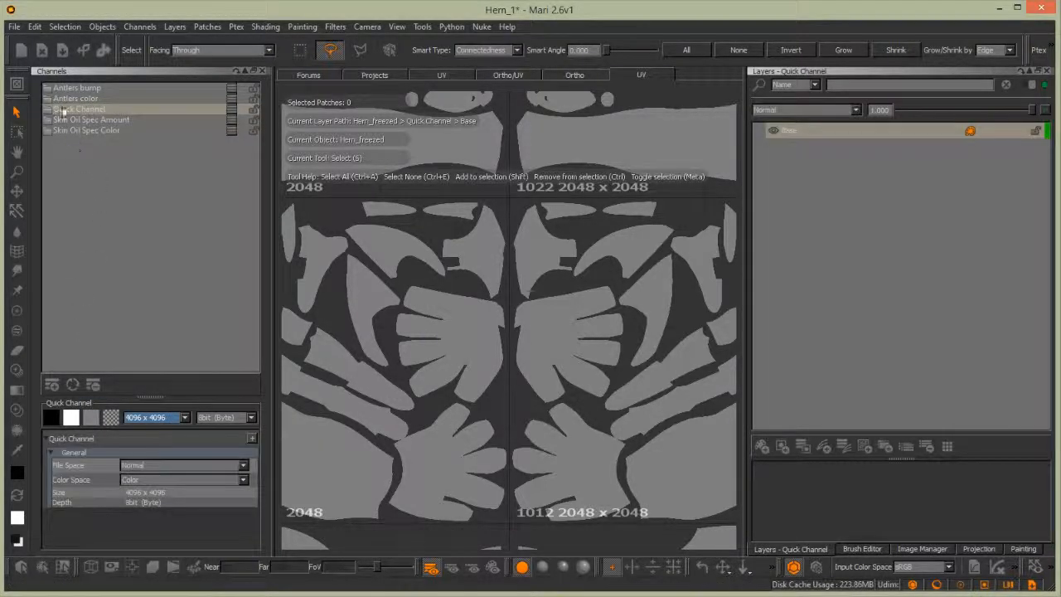
Rename the new 4096 x 4096 mid-gray channel as Skin Oil Roughness
{"action": "left_click", "coordinate": [71, 110]}
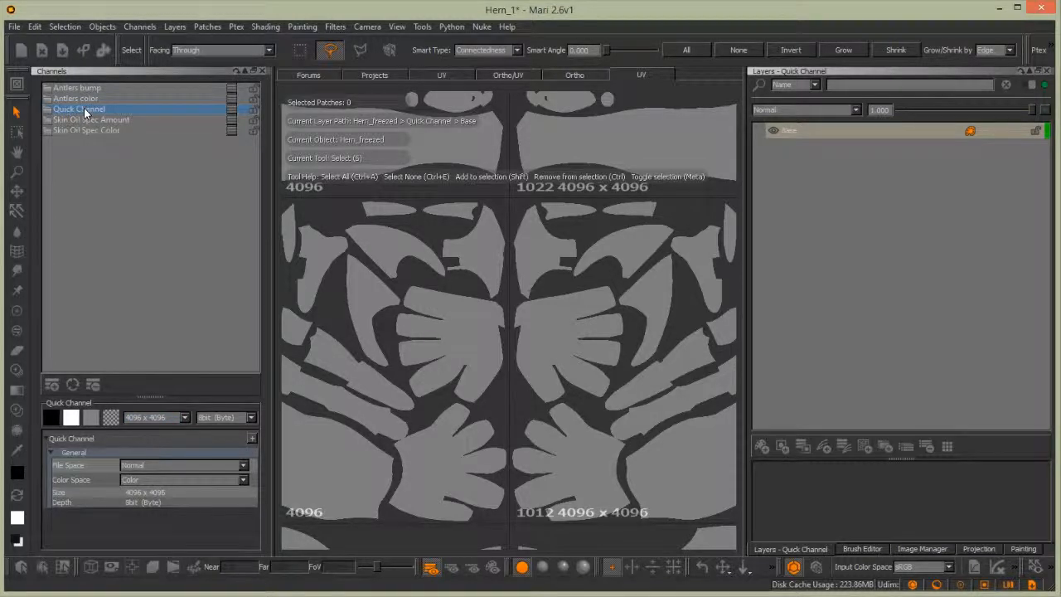
{"action": "double_click", "coordinate": [87, 111]}
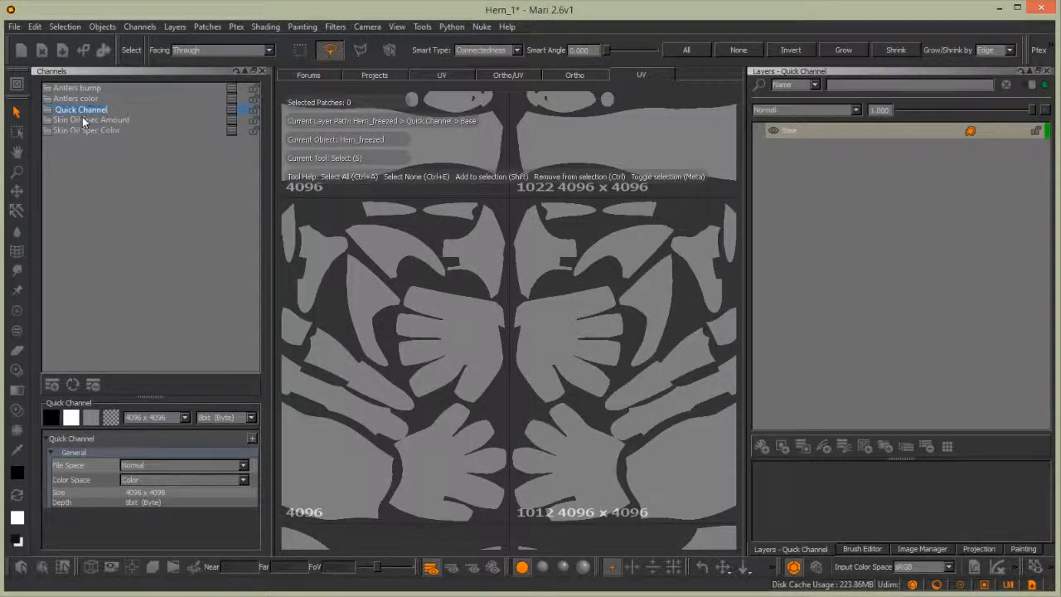
{"action": "key", "text": "BackSpace"}
{"action": "type", "text": "Skin"}
{"action": "type", "text": "Oil Roughness"}
{"action": "key", "text": "Return"}
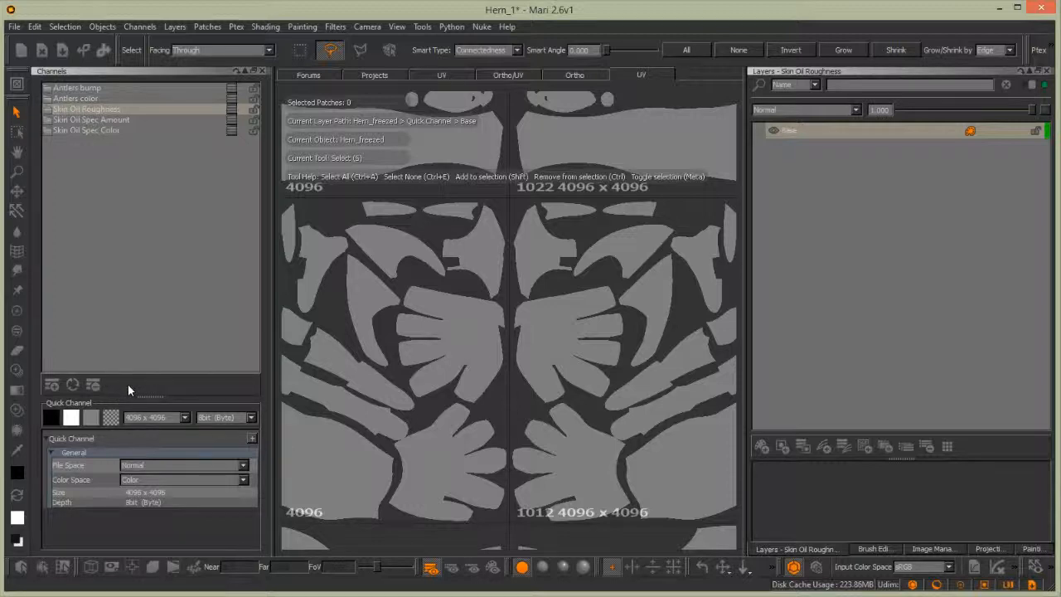
Create a black 4096 x 4096 quick channel and rename it Skin Oil Reflection amount
{"action": "left_click", "coordinate": [52, 418]}
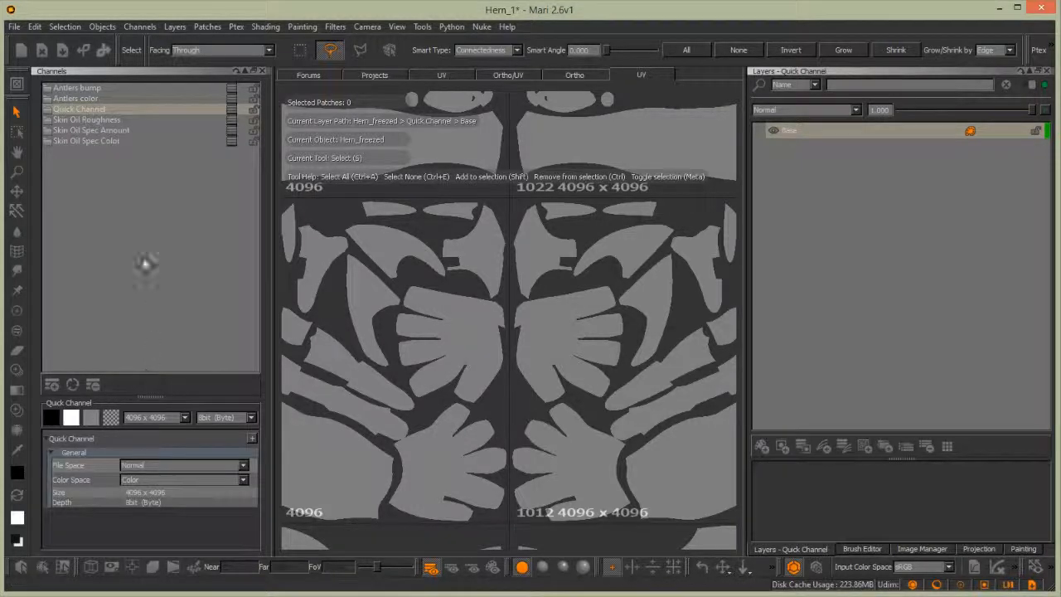
{"action": "left_click", "coordinate": [85, 110]}
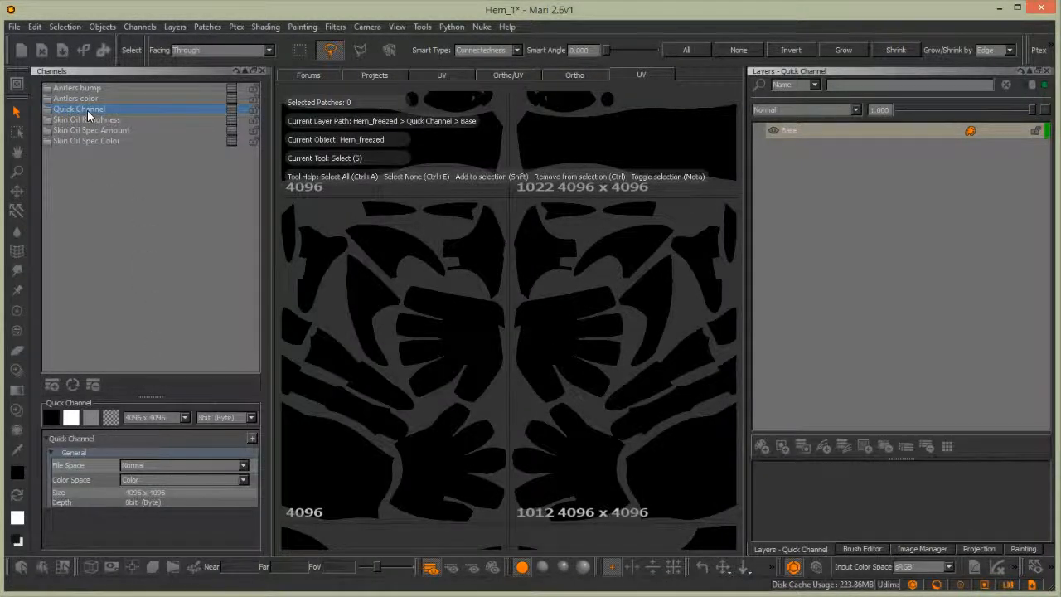
{"action": "double_click", "coordinate": [87, 110]}
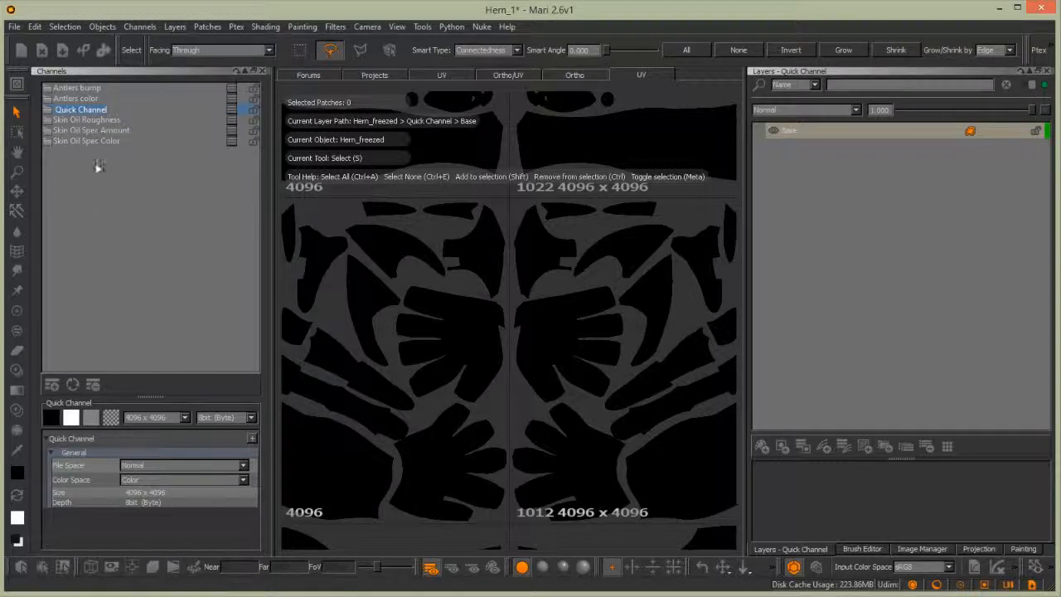
{"action": "type", "text": "Skin Oil Refill"}
{"action": "type", "text": "tion amount"}
{"action": "key", "text": "Return"}
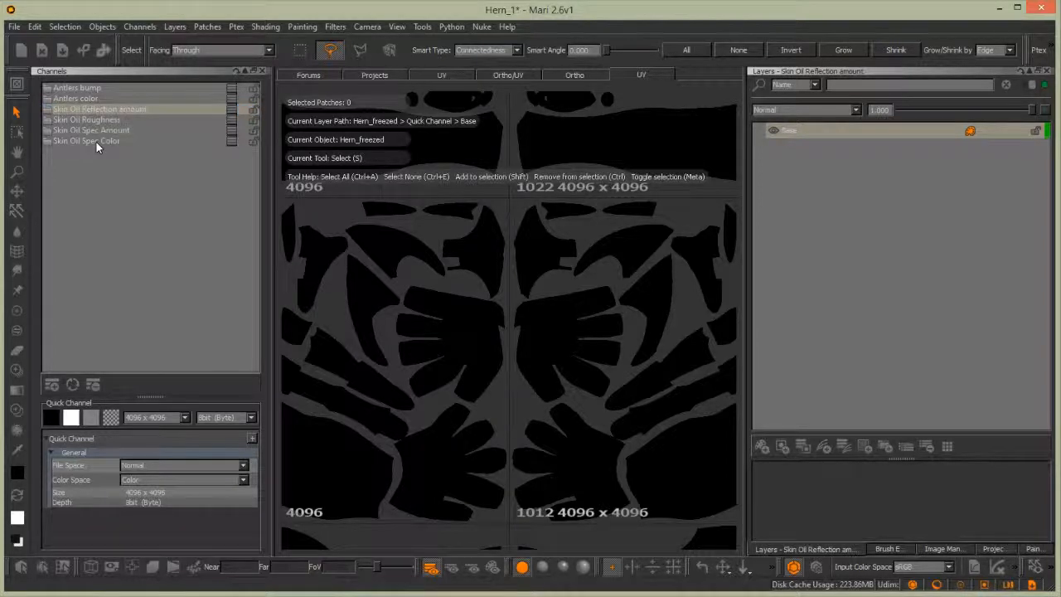
Try to reorder the channels by moving Skin Oil Reflection amount and Skin Oil Spec Amount below Skin Oil Spec Color
{"action": "left_click", "coordinate": [142, 110]}
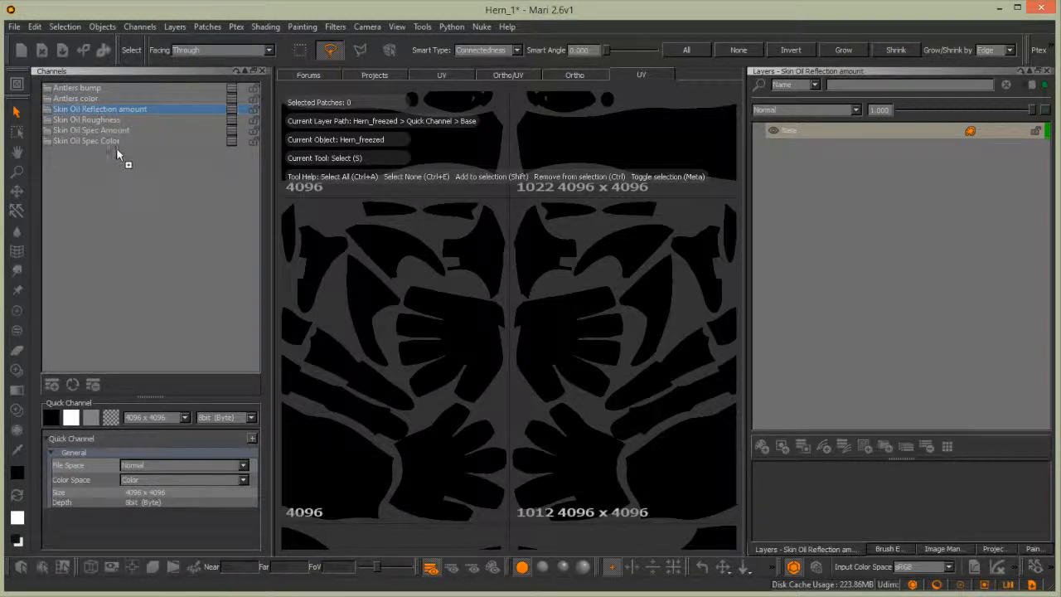
{"action": "left_click", "coordinate": [58, 131]}
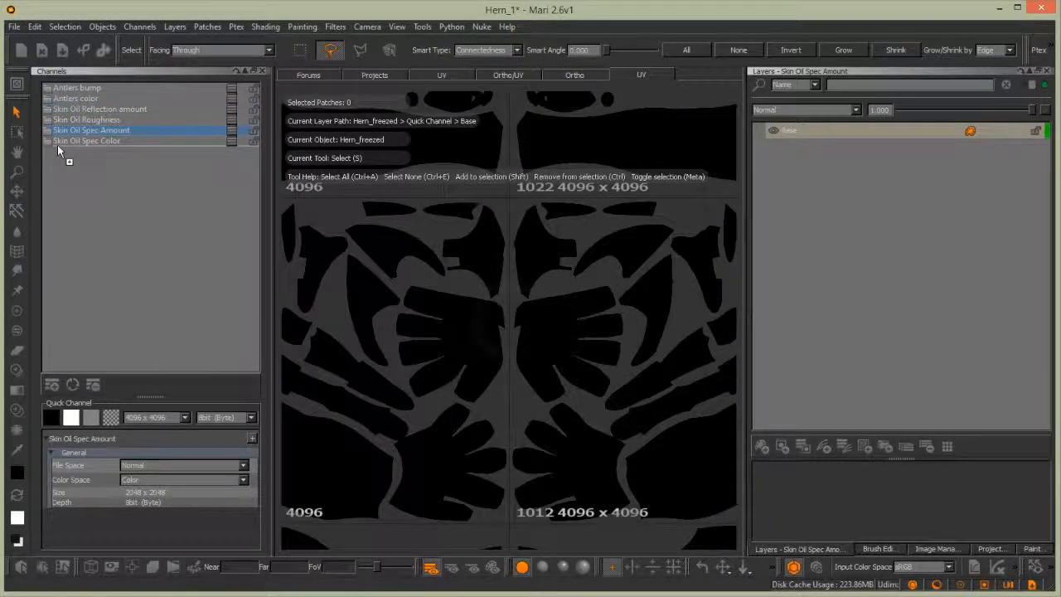
{"action": "left_click", "coordinate": [114, 110]}
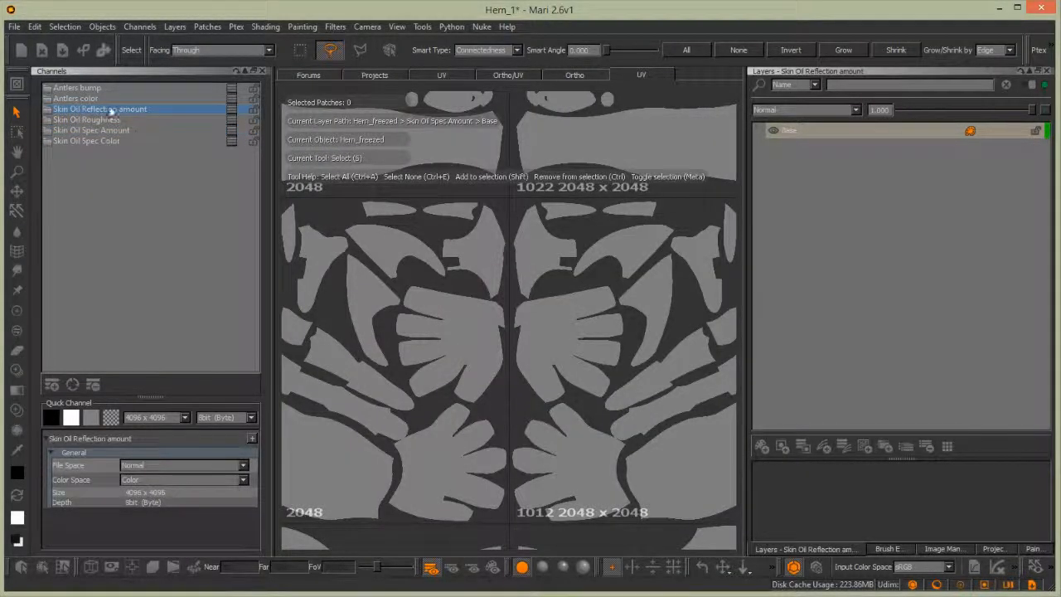
{"action": "left_click_drag", "start_coordinate": [140, 109], "coordinate": [138, 154]}
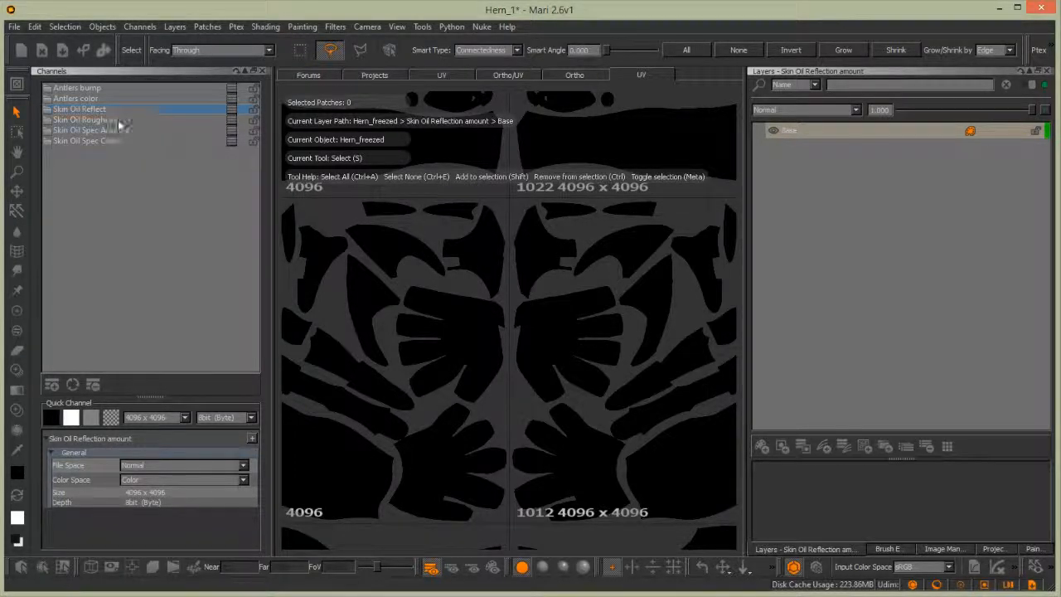
Resize the Skin Oil Reflection amount channel to 1024 x 1024
{"action": "right_click", "coordinate": [213, 112]}
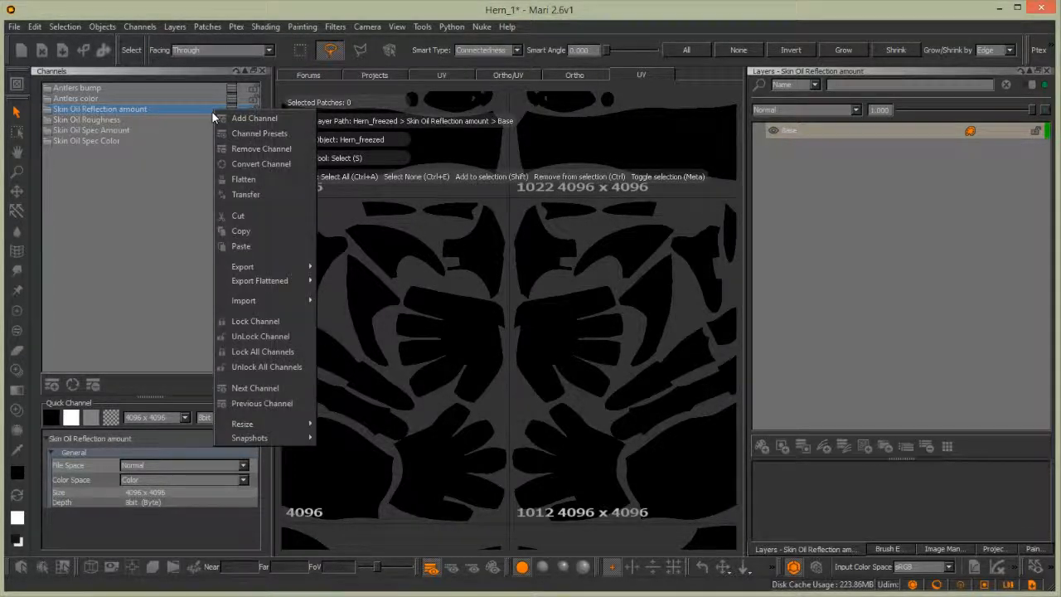
{"action": "mouse_move", "coordinate": [284, 438]}
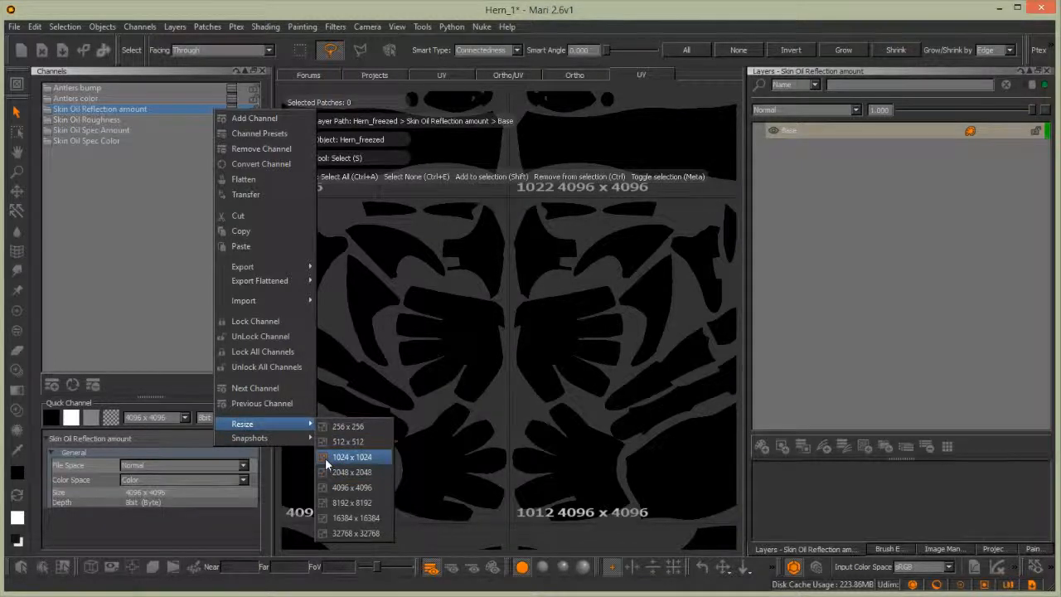
{"action": "left_click", "coordinate": [348, 457]}
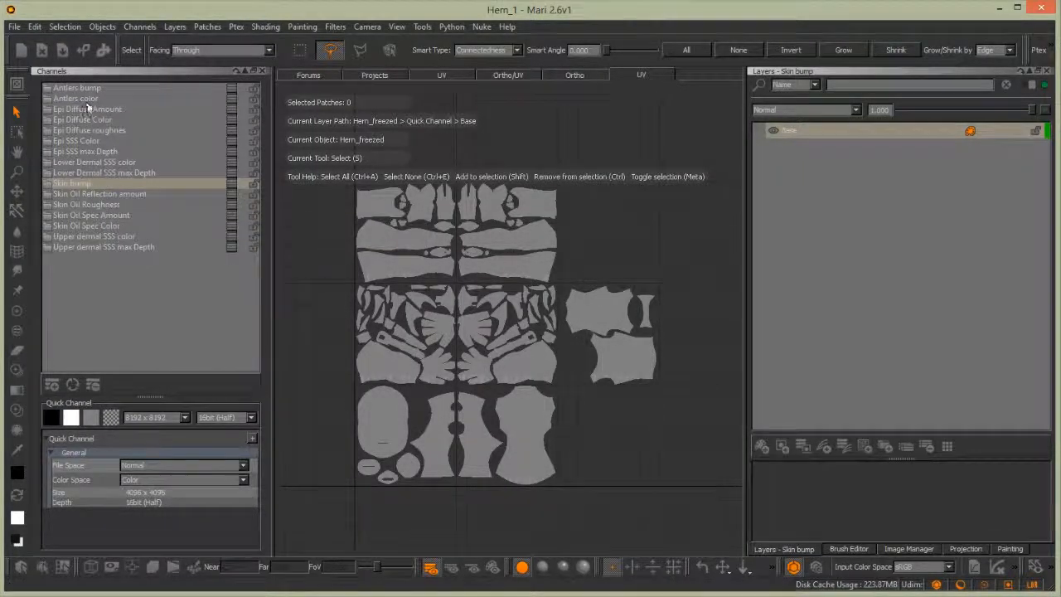
Export everything flattened from the Mari project, covering all channels from Antlers bump to Upper dermal SSS max Depth
{"action": "left_click", "coordinate": [189, 87]}
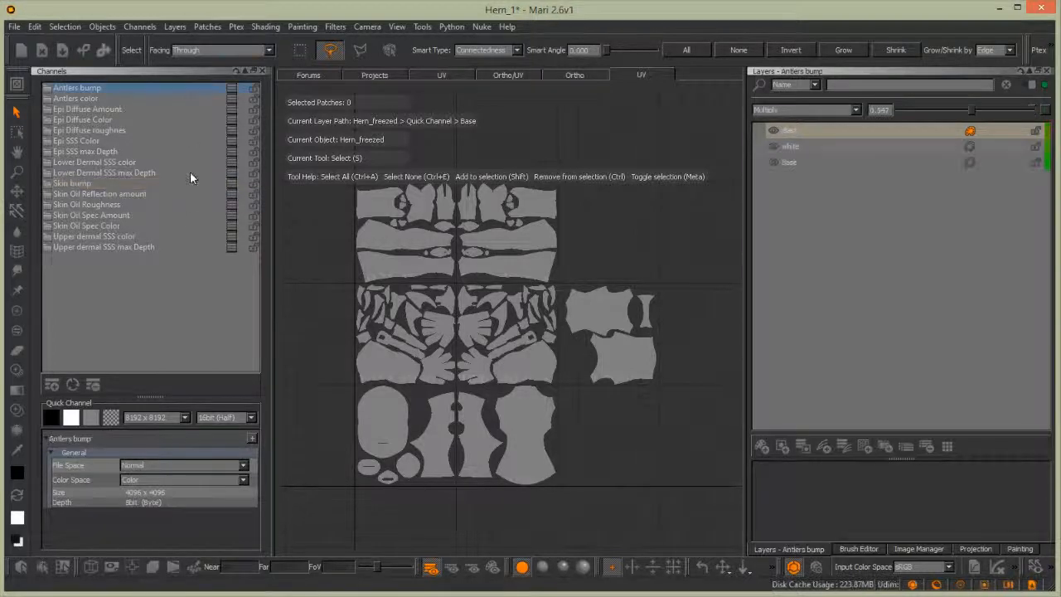
{"action": "left_click", "coordinate": [199, 247], "text": "ctrl"}
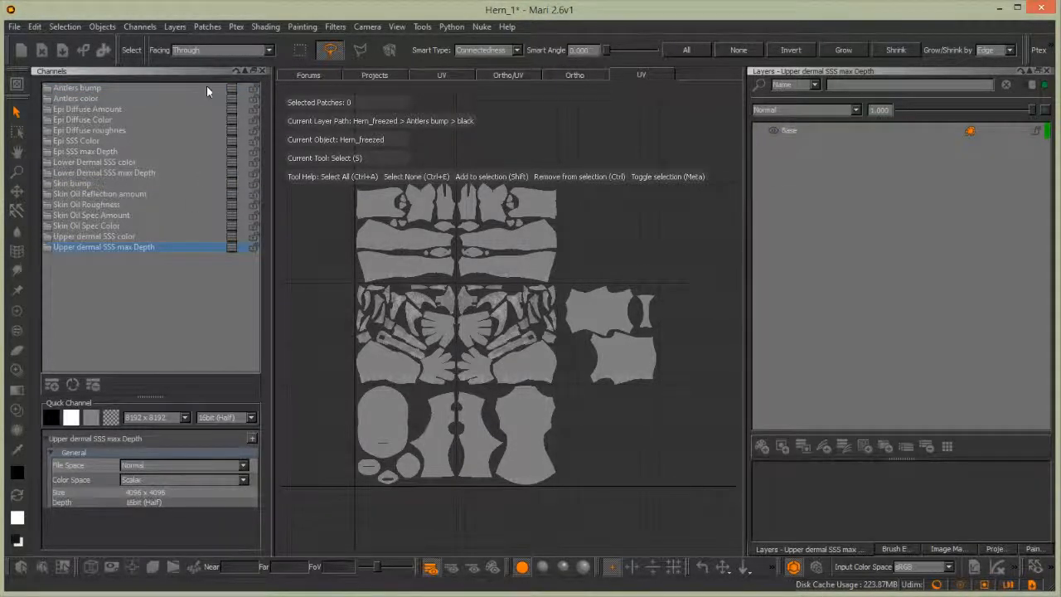
{"action": "right_click", "coordinate": [214, 246]}
{"action": "mouse_move", "coordinate": [266, 440]}
{"action": "mouse_move", "coordinate": [270, 419]}
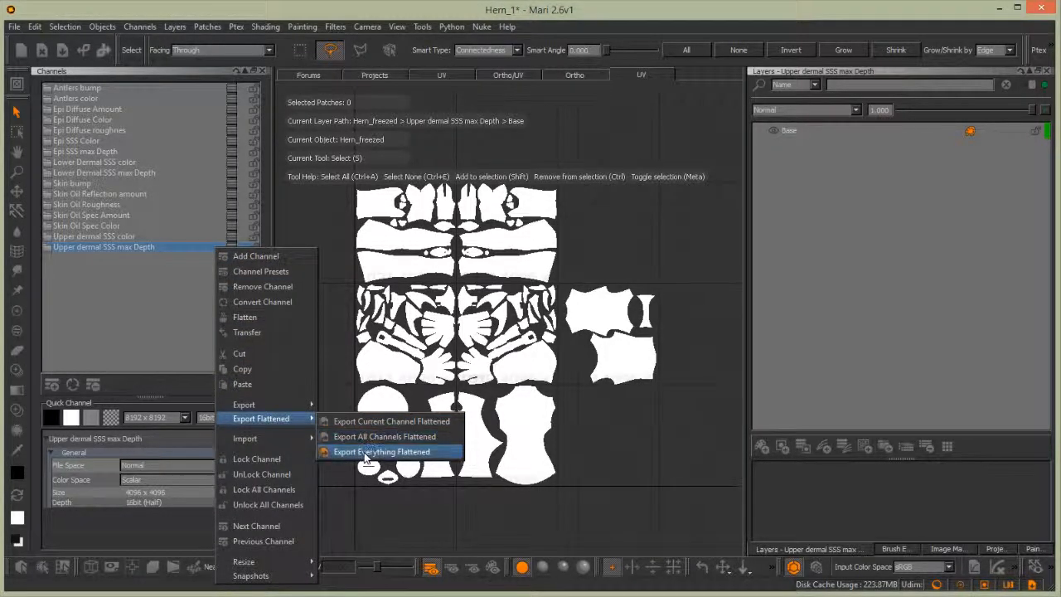
{"action": "left_click", "coordinate": [379, 454]}
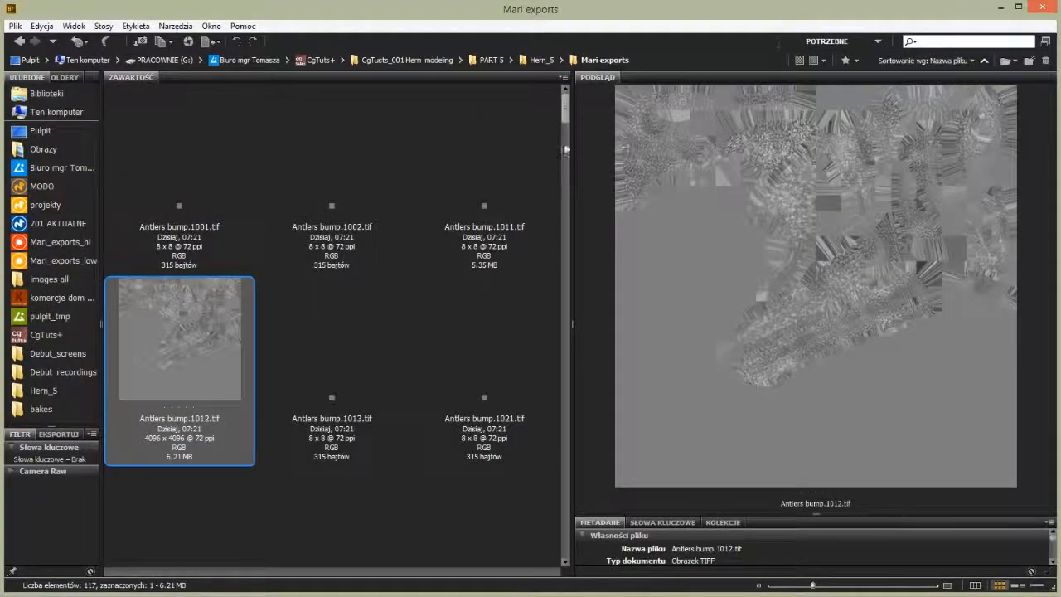
Switch to Adobe Bridge and look through the Mari exports folder, examining the file properties of Lower Dermal SSS max Depth.1022.tif
{"action": "left_click_drag", "start_coordinate": [565, 116], "coordinate": [562, 393]}
{"action": "left_click", "coordinate": [487, 233]}
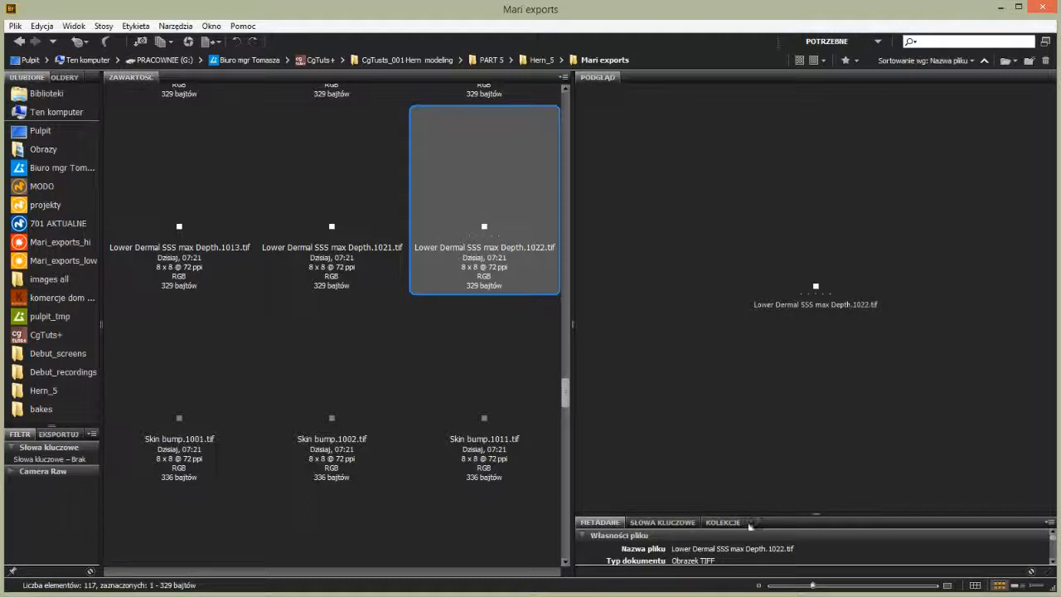
{"action": "left_click", "coordinate": [750, 517]}
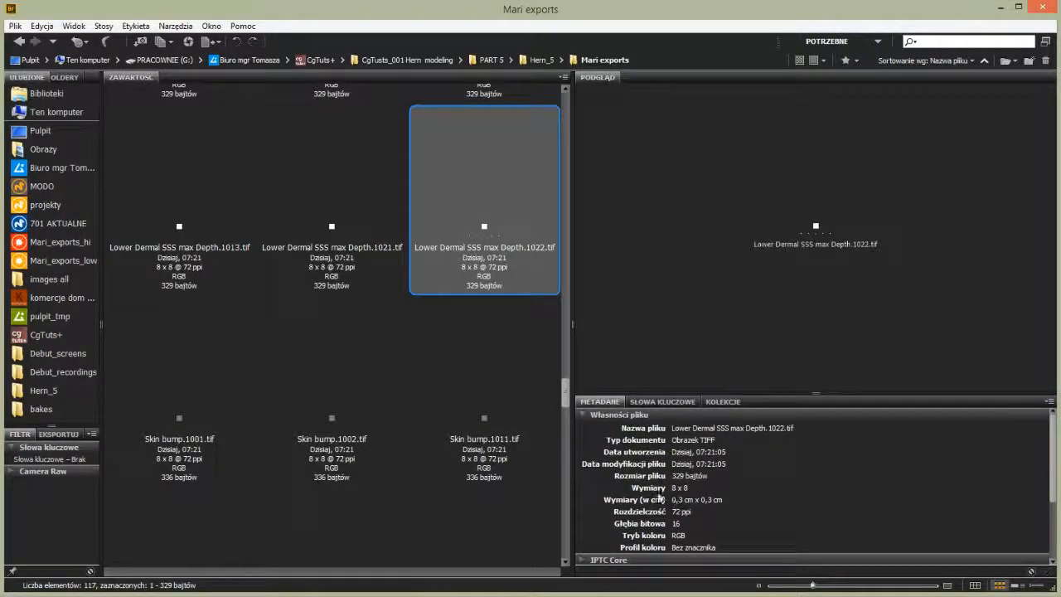
{"action": "left_click_drag", "start_coordinate": [563, 395], "coordinate": [567, 554]}
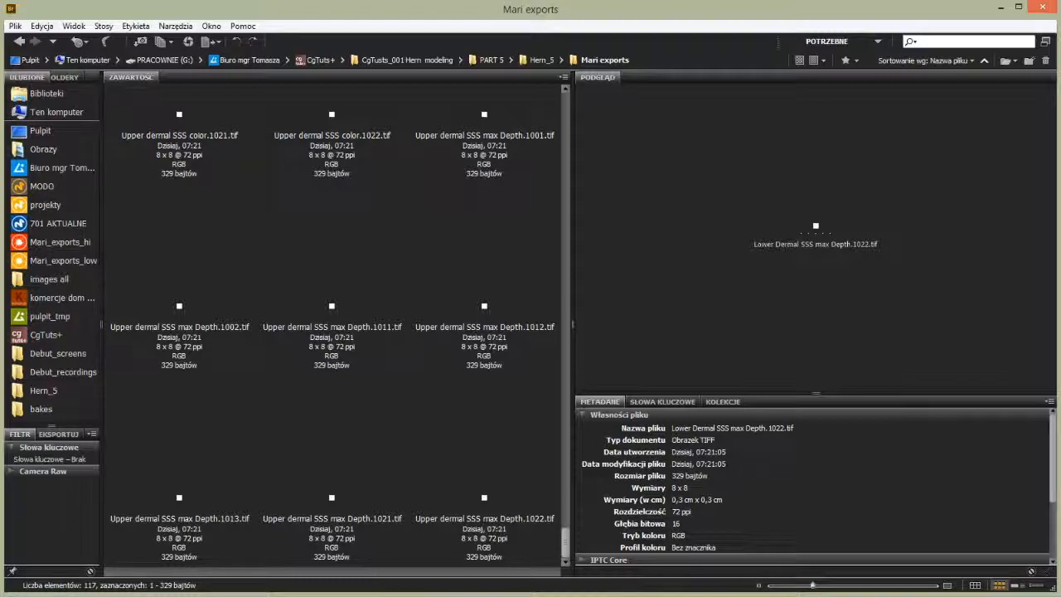
Switch to MODO and add two sibling groups above the Skin Material inside the Skin material group
{"action": "key", "text": "alt+Tab"}
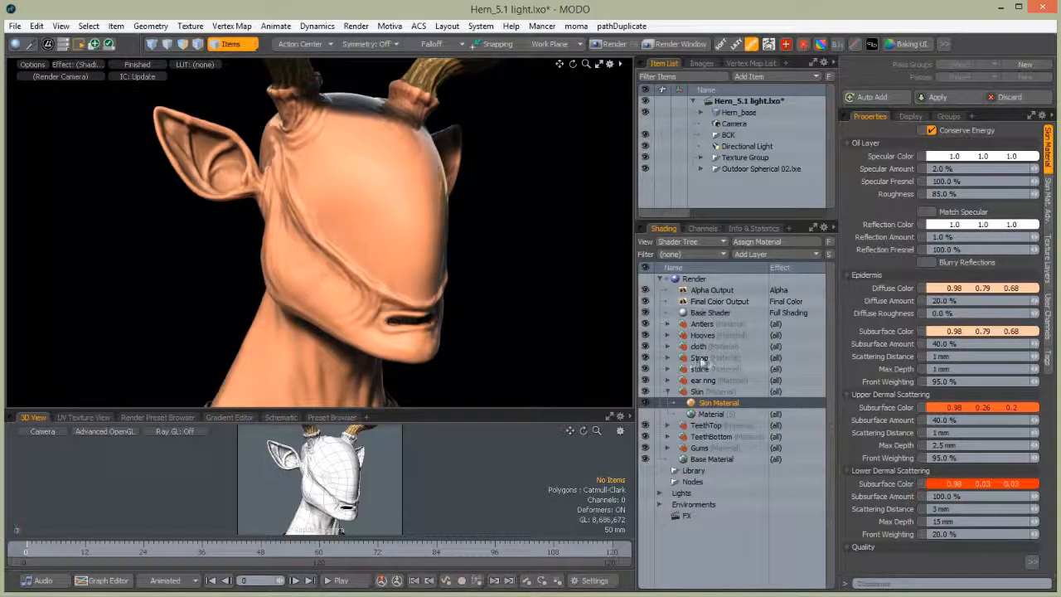
{"action": "left_click", "coordinate": [750, 256]}
{"action": "left_click", "coordinate": [731, 282]}
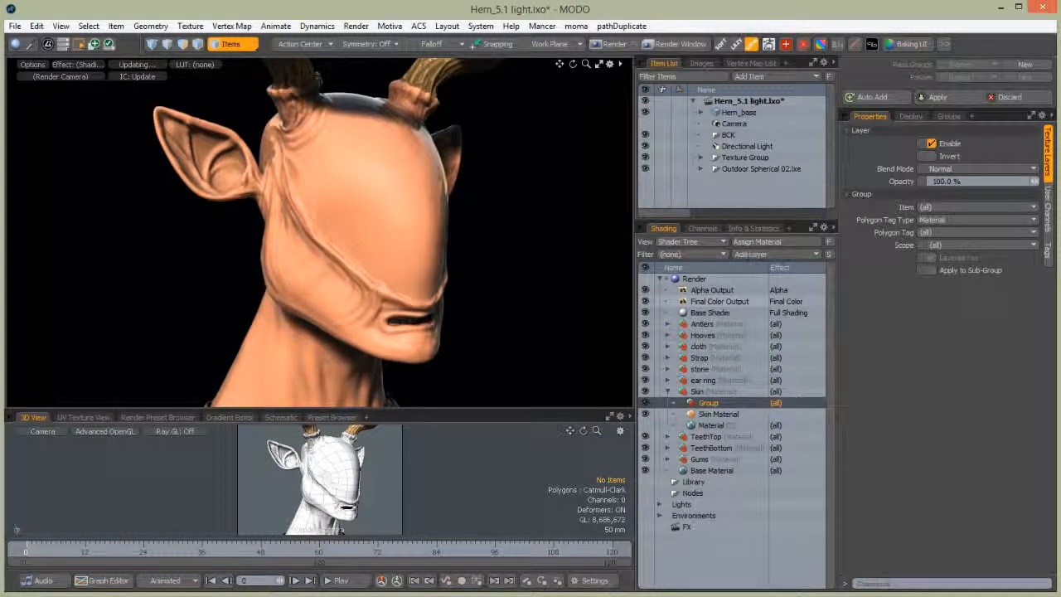
{"action": "left_click", "coordinate": [750, 255]}
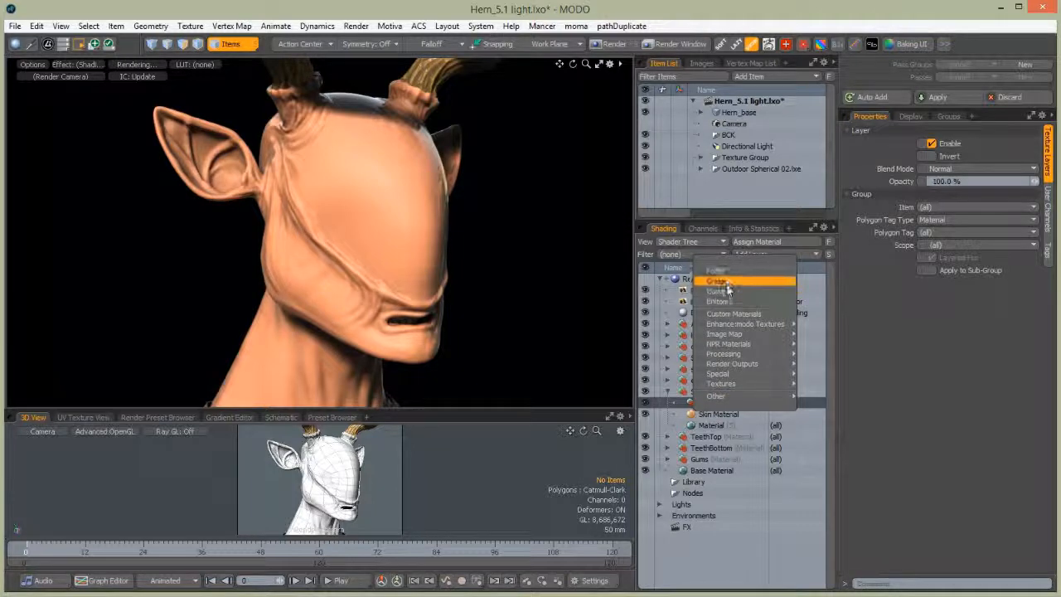
{"action": "left_click", "coordinate": [719, 291]}
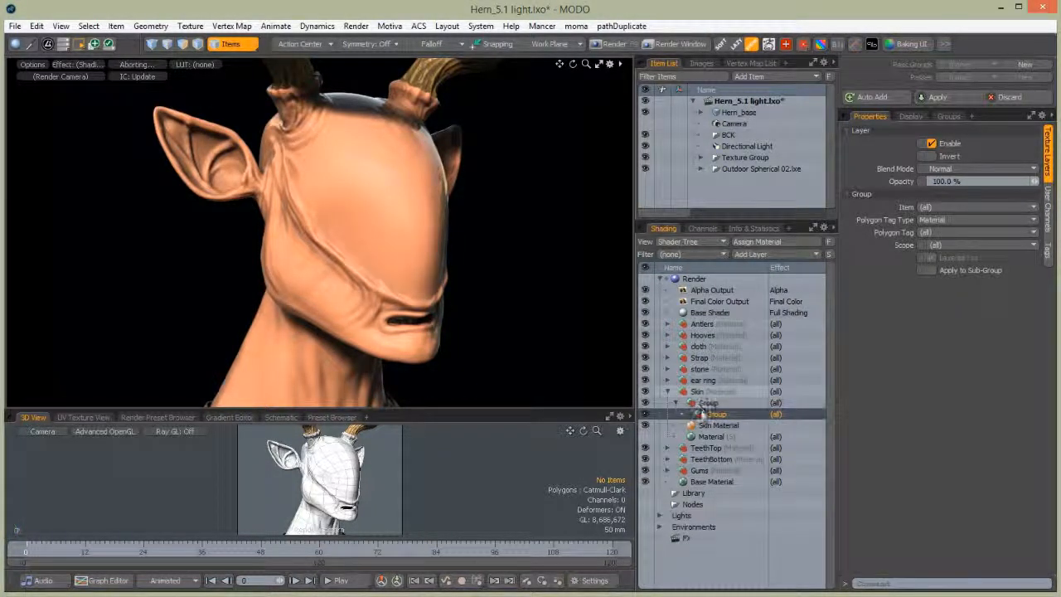
{"action": "left_click_drag", "start_coordinate": [717, 413], "coordinate": [693, 410]}
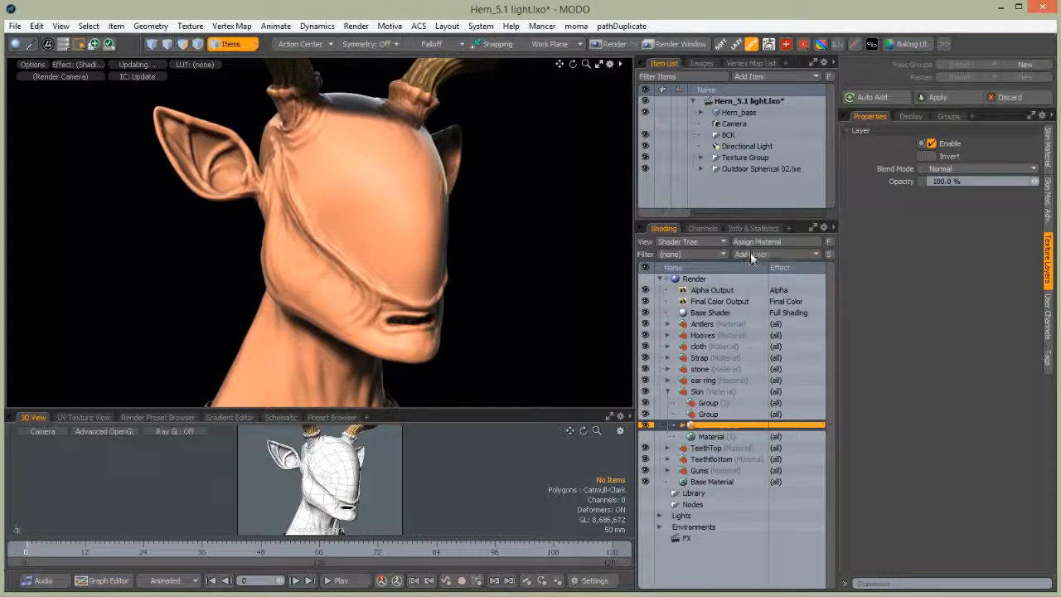
Add two more groups inside the Skin material group, keeping all four groups on the same level above the Skin Material
{"action": "left_click", "coordinate": [751, 254]}
{"action": "left_click", "coordinate": [749, 257]}
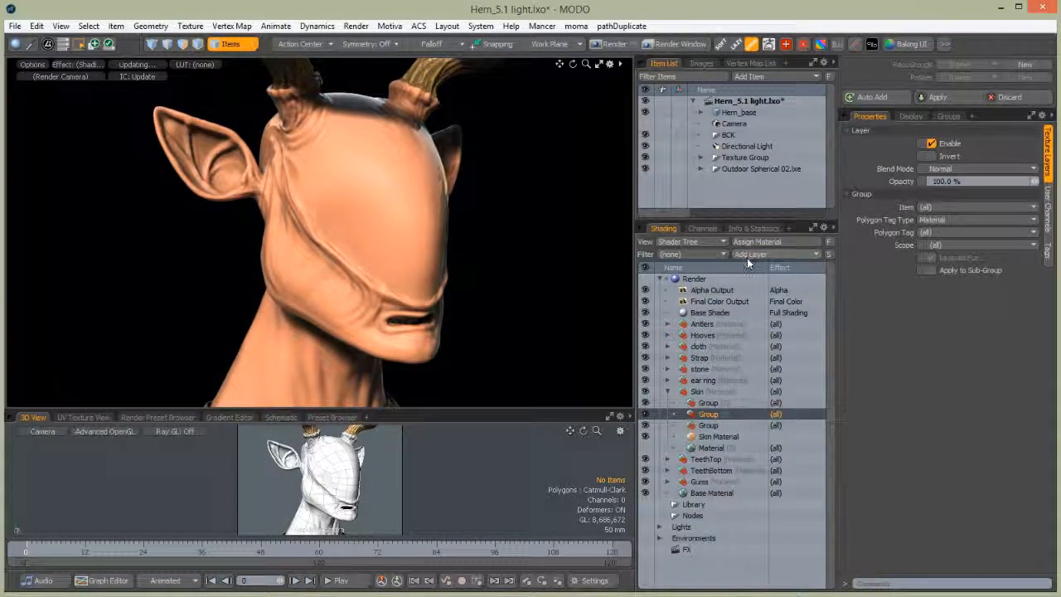
{"action": "left_click", "coordinate": [746, 257]}
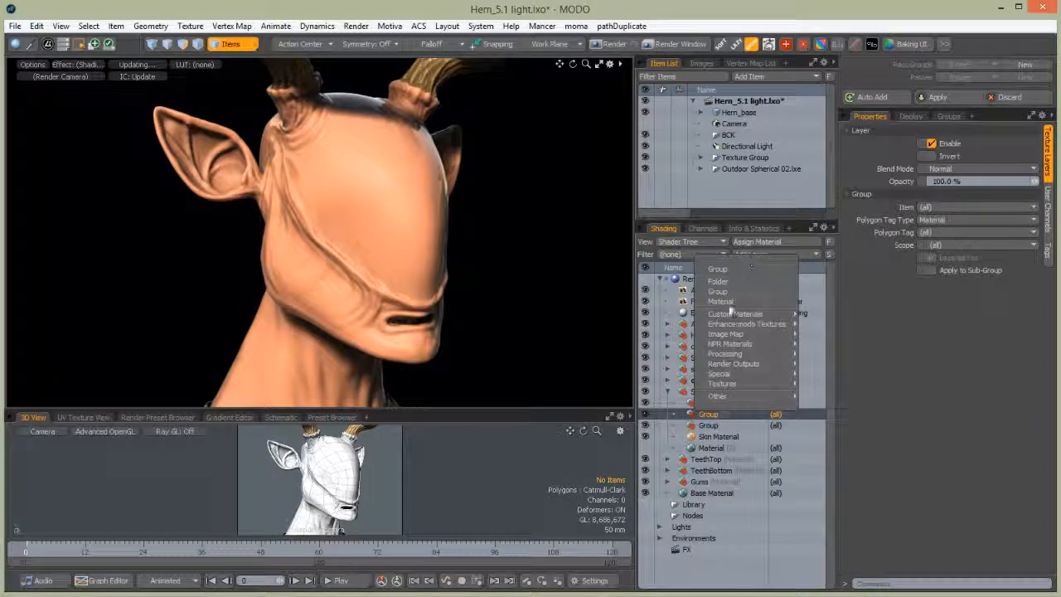
{"action": "left_click", "coordinate": [721, 292]}
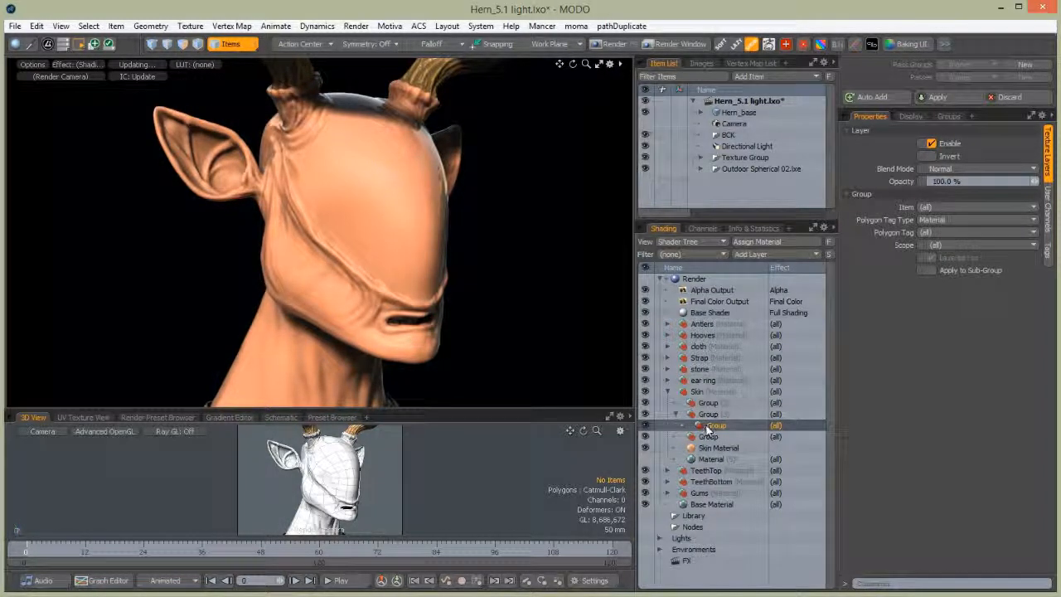
{"action": "left_click_drag", "start_coordinate": [710, 424], "coordinate": [706, 411]}
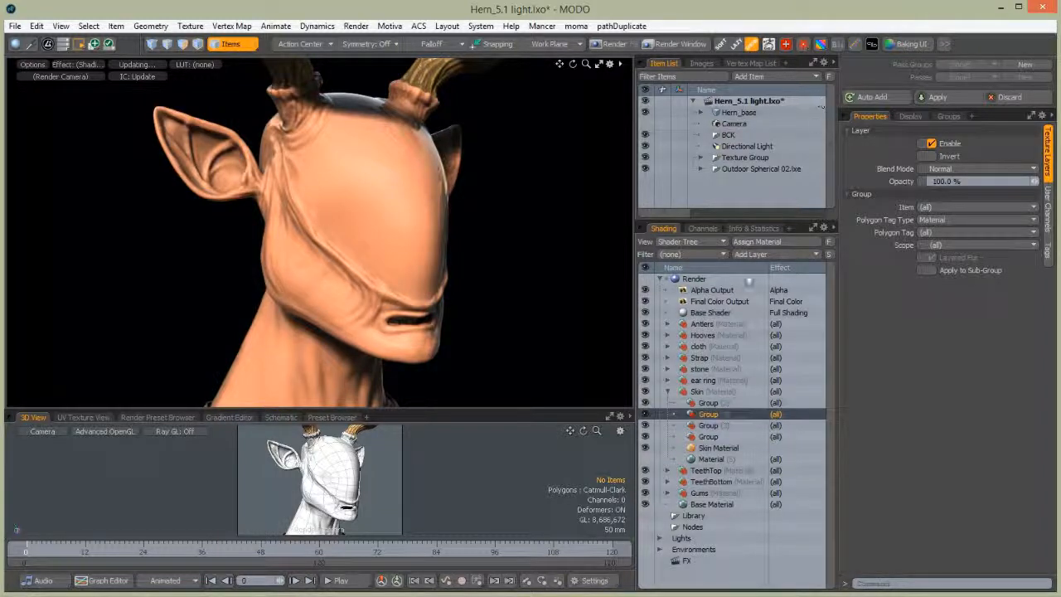
Check the Skin Material's layer sections and rename the first group under Skin as OIL
{"action": "left_click", "coordinate": [711, 449]}
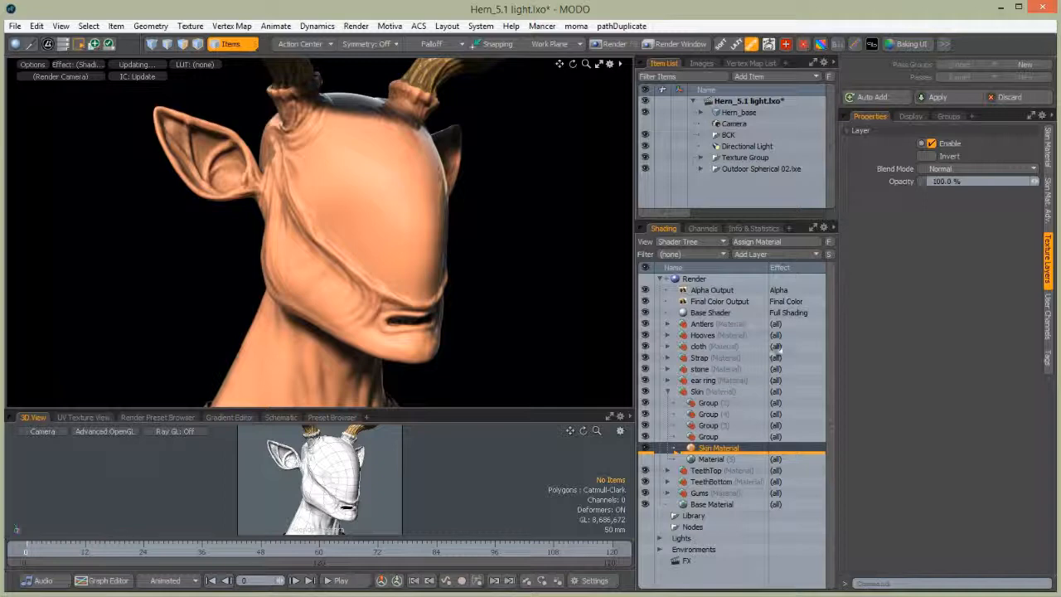
{"action": "left_click", "coordinate": [1048, 147]}
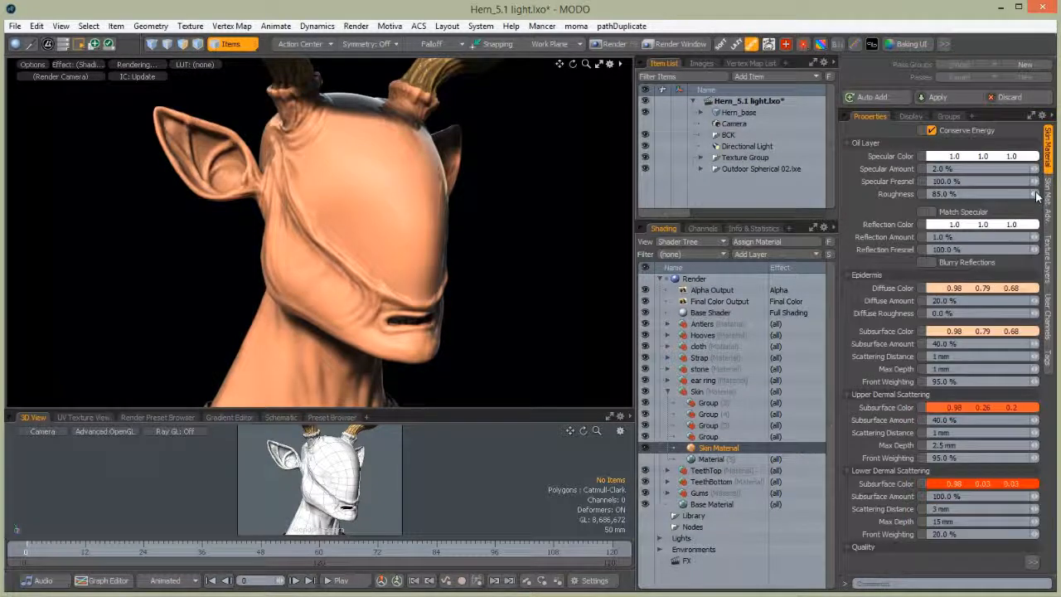
{"action": "left_click", "coordinate": [709, 404]}
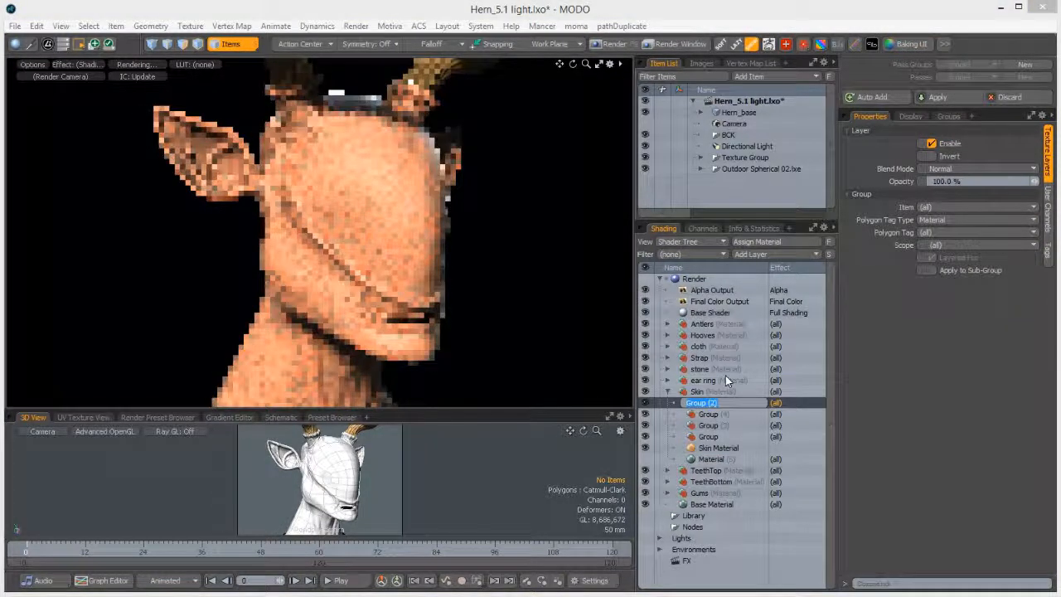
{"action": "type", "text": "OIL"}
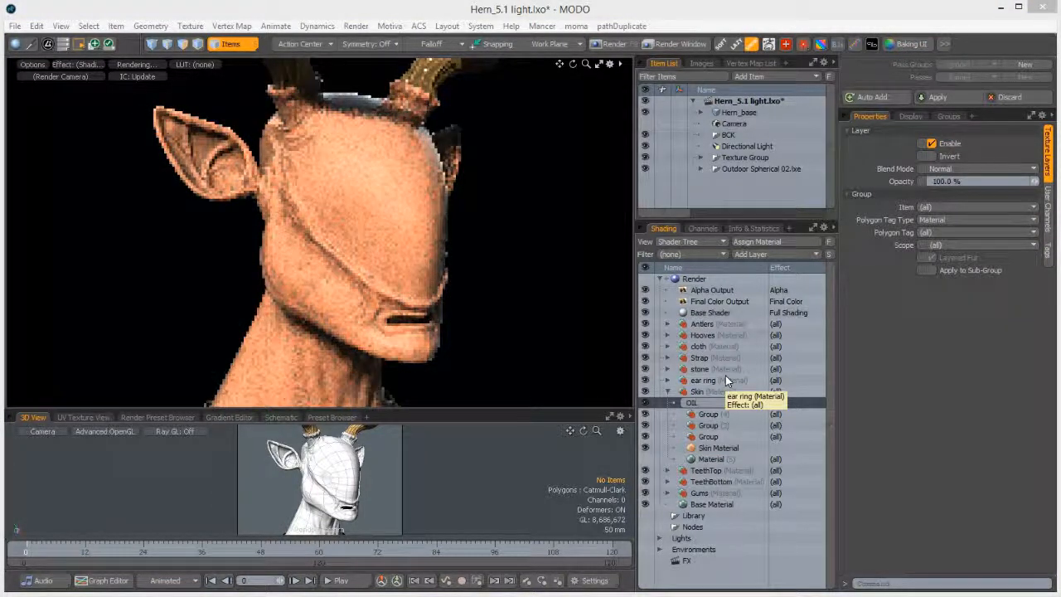
{"action": "key", "text": "Return"}
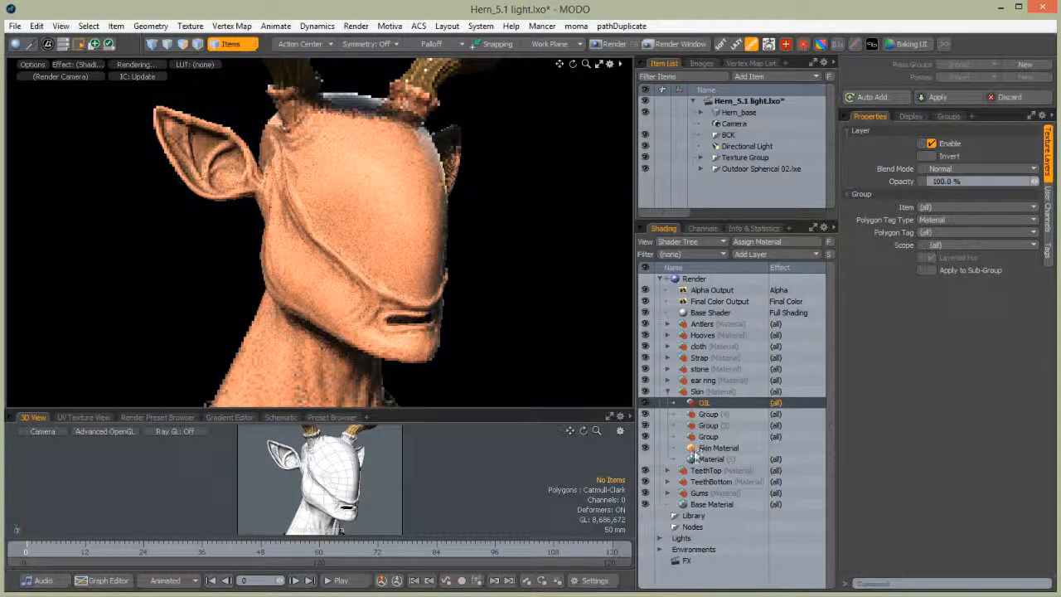
Rename the second group under Skin as EPI, matching the Skin Material's Epidermis section
{"action": "left_click", "coordinate": [694, 449]}
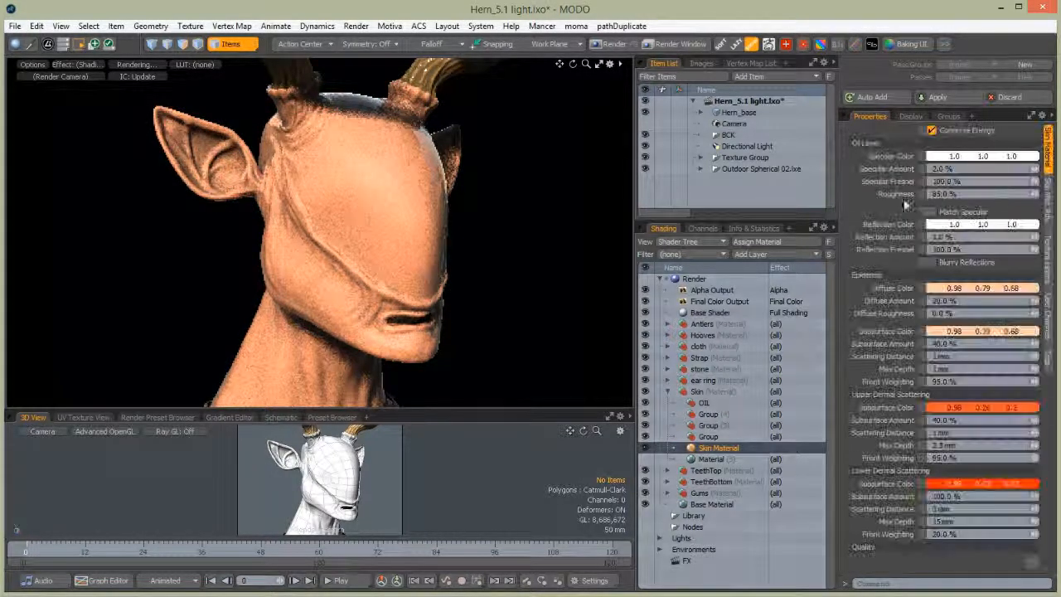
{"action": "double_click", "coordinate": [711, 416]}
{"action": "type", "text": "EPI"}
{"action": "key", "text": "Return"}
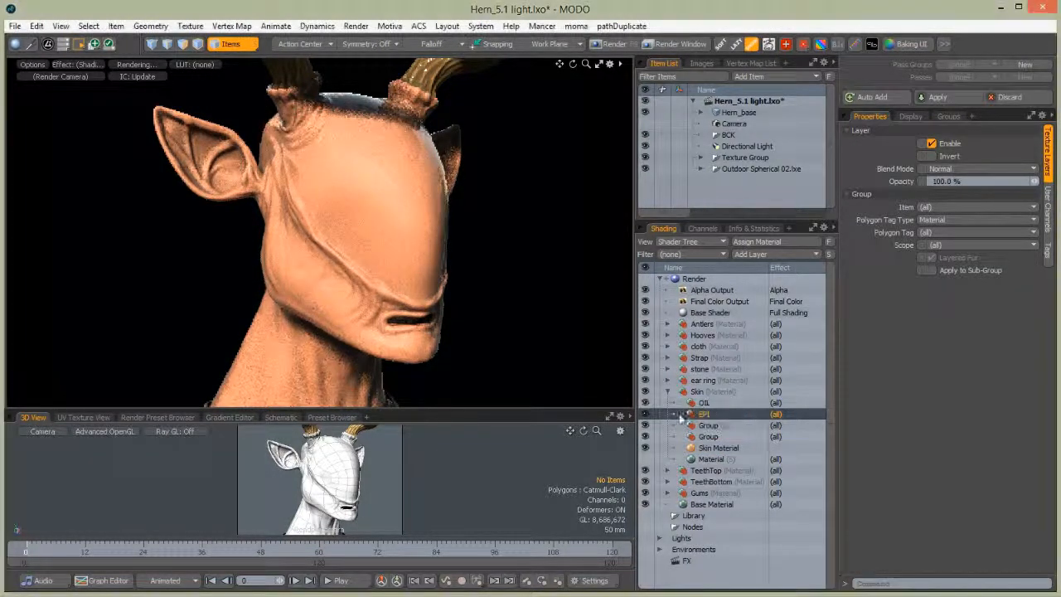
Rename the third group under Skin as UPPER DERMAL, following the Skin Material's Upper Dermal Scattering section
{"action": "left_click", "coordinate": [704, 449]}
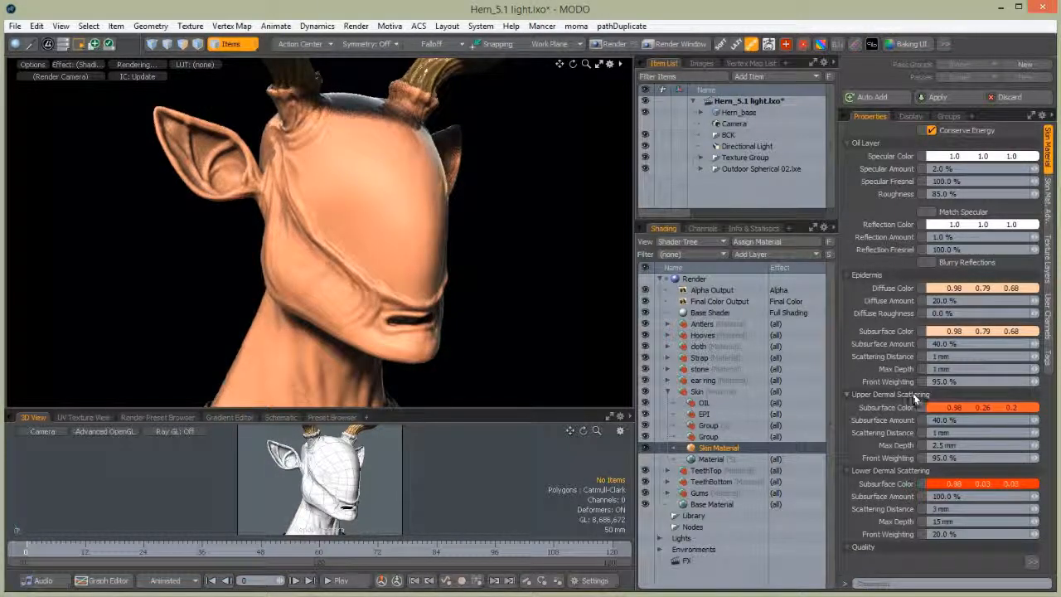
{"action": "double_click", "coordinate": [706, 427]}
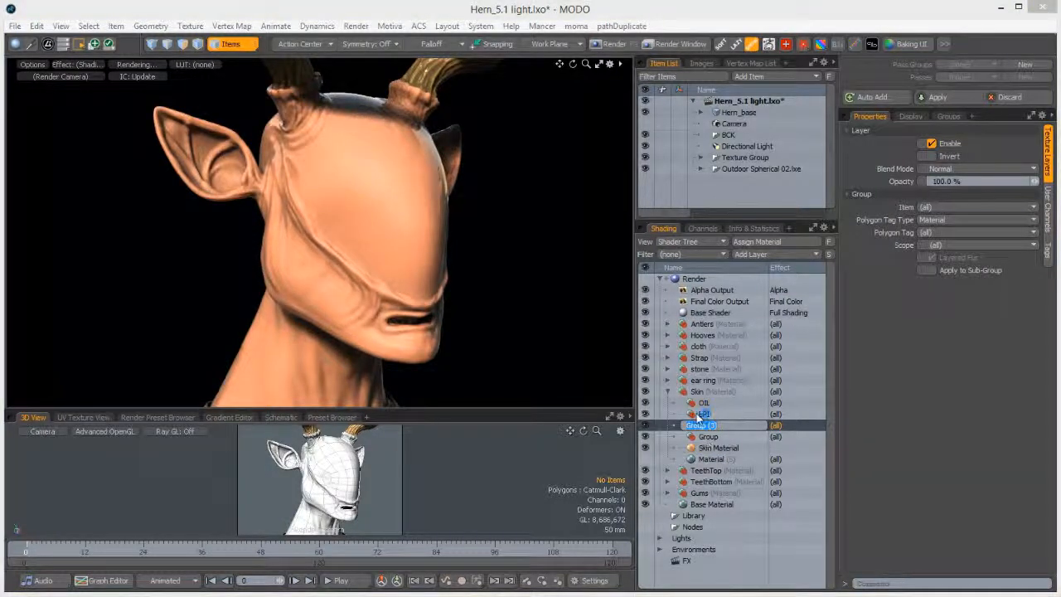
{"action": "type", "text": "UPPE"}
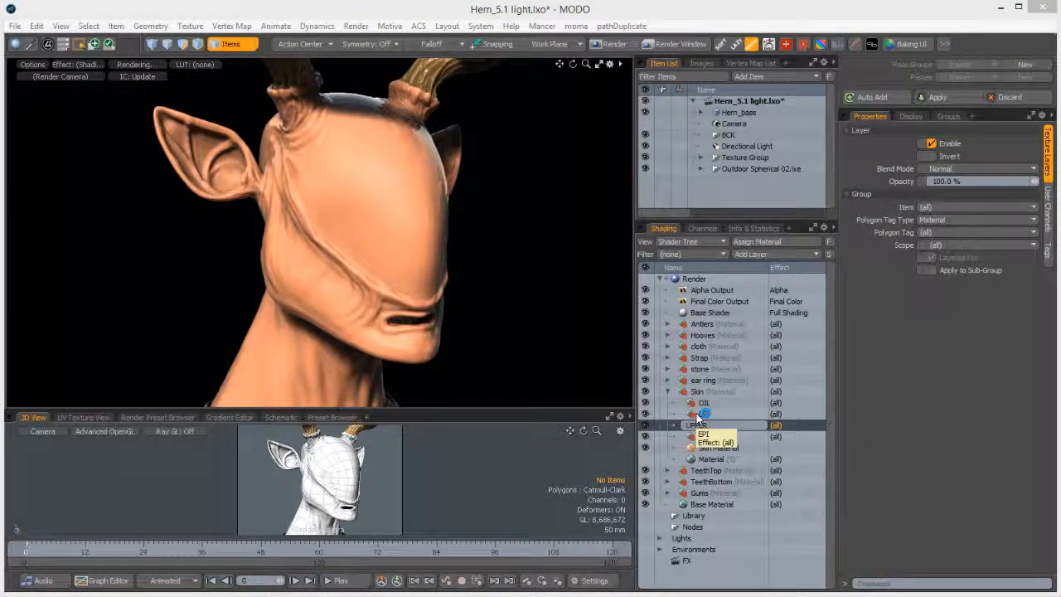
{"action": "type", "text": "R DERMAL"}
{"action": "key", "text": "Return"}
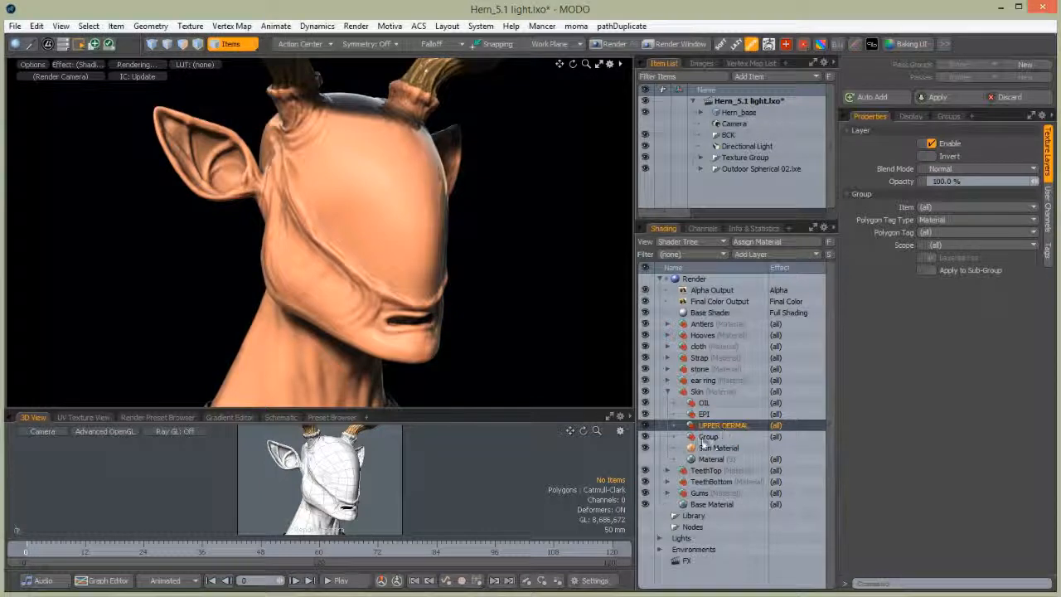
Review the Skin Material's settings again and rename the fourth group under Skin as LOWER DERMAL
{"action": "left_click", "coordinate": [718, 448]}
{"action": "left_click", "coordinate": [1049, 155]}
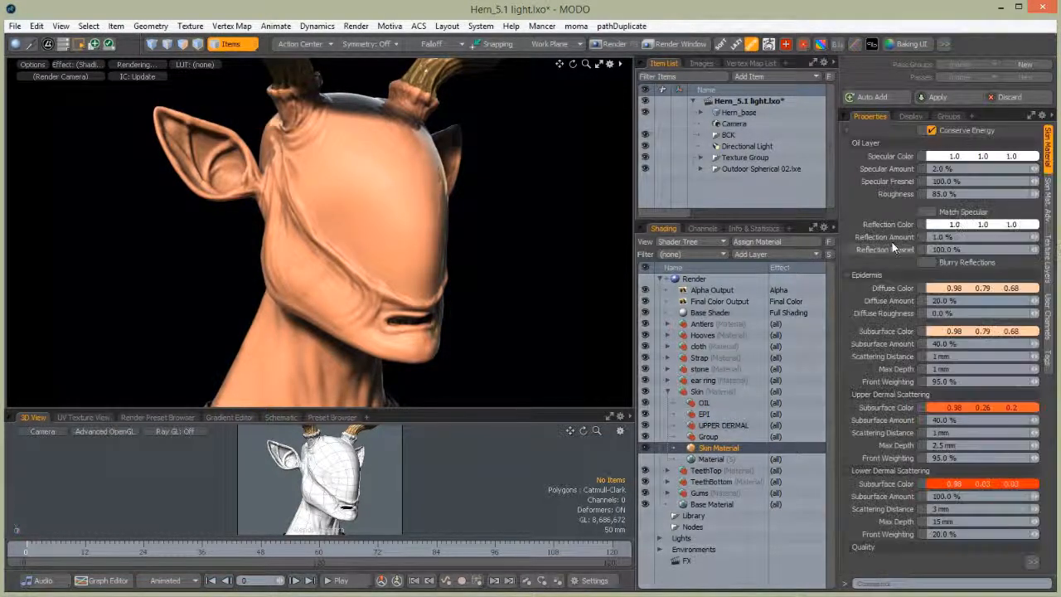
{"action": "left_click", "coordinate": [706, 449]}
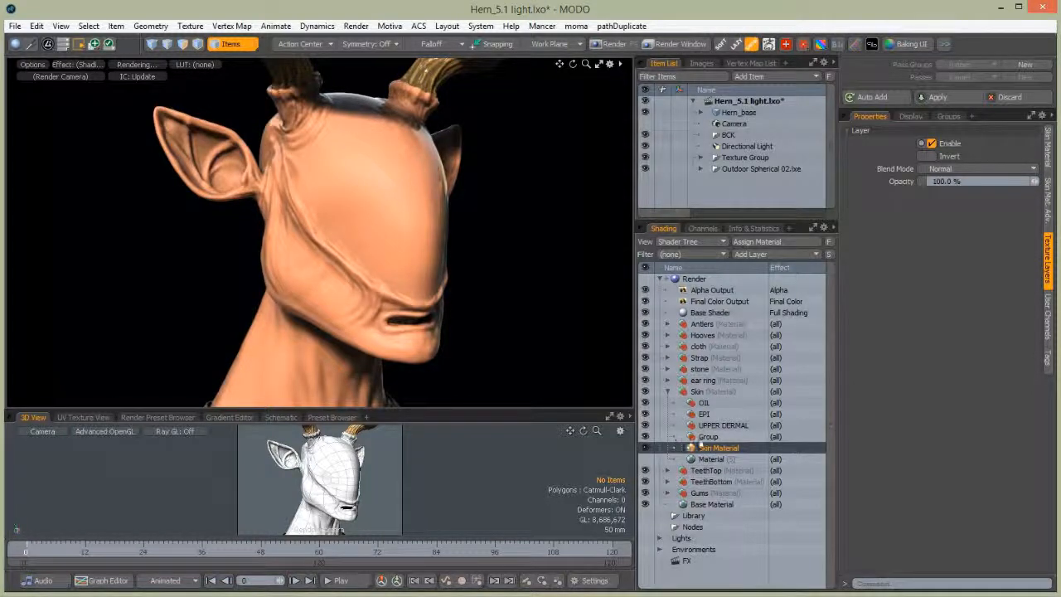
{"action": "double_click", "coordinate": [696, 437]}
{"action": "type", "text": "LOWER DE"}
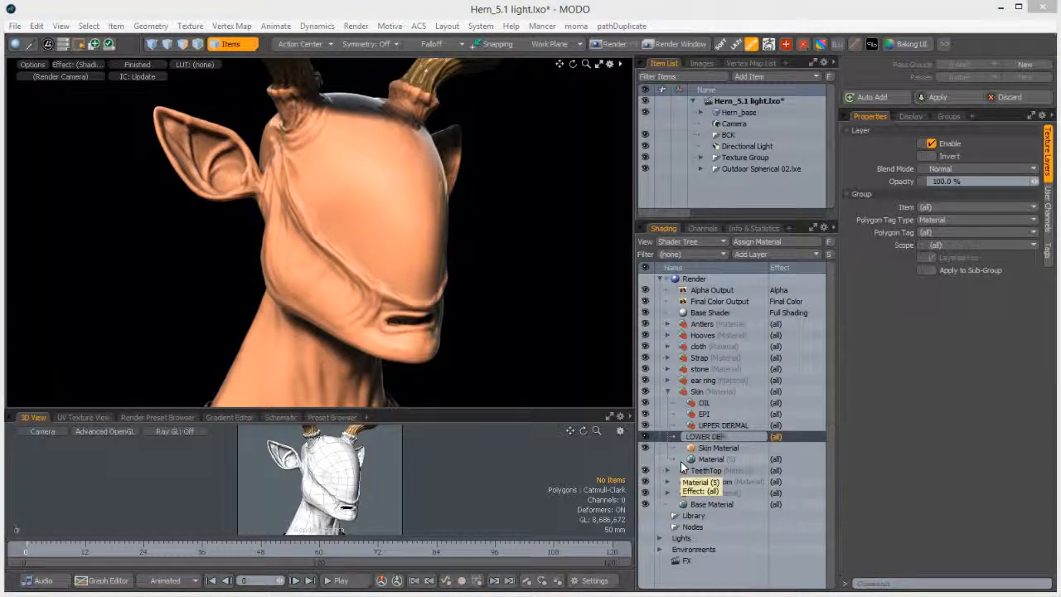
{"action": "type", "text": "RMAL"}
{"action": "key", "text": "Return"}
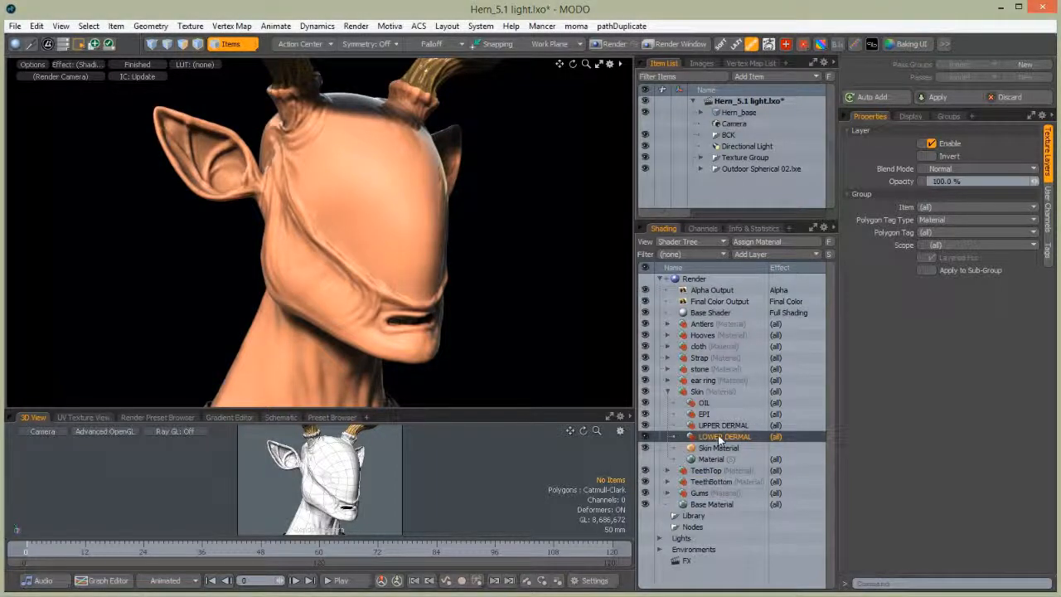
Examine the Skin Material's Quality and Surface Normal settings with Lower Dermal Scattering collapsed, and show the scene's image clips
{"action": "left_click", "coordinate": [715, 449]}
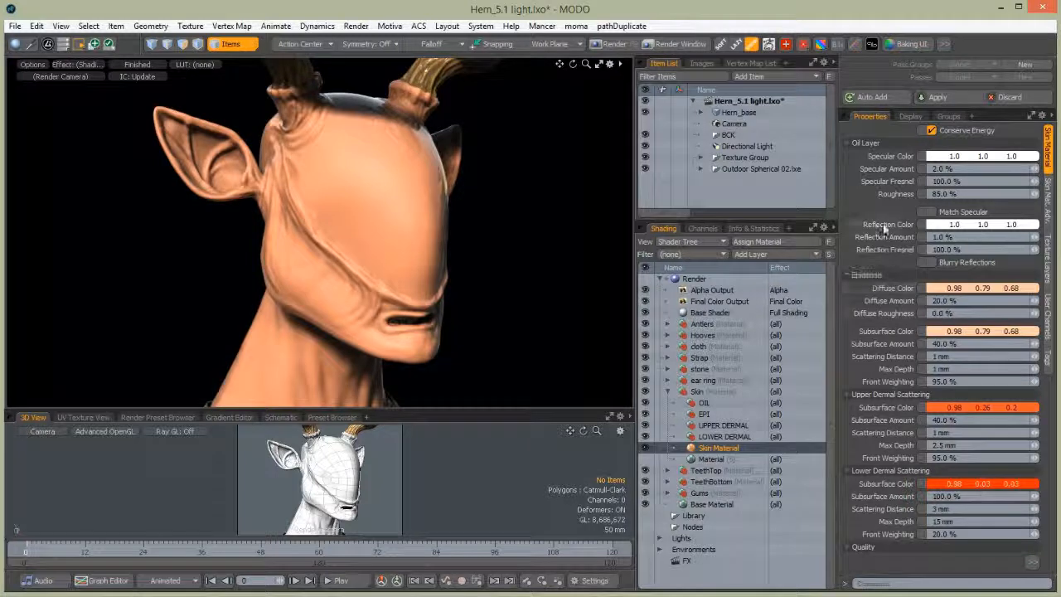
{"action": "left_click", "coordinate": [850, 470]}
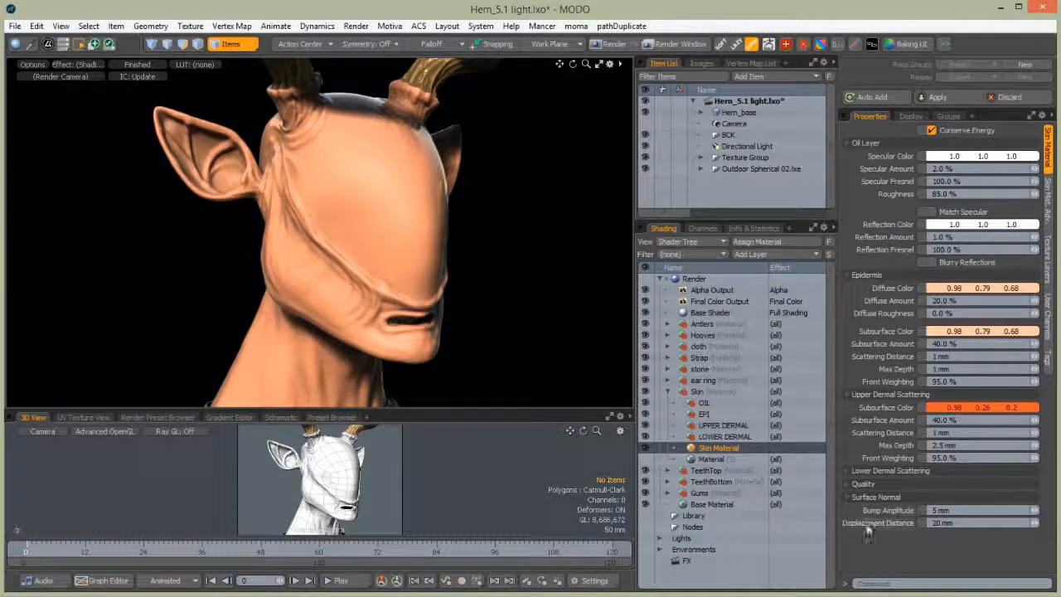
{"action": "left_click", "coordinate": [848, 484]}
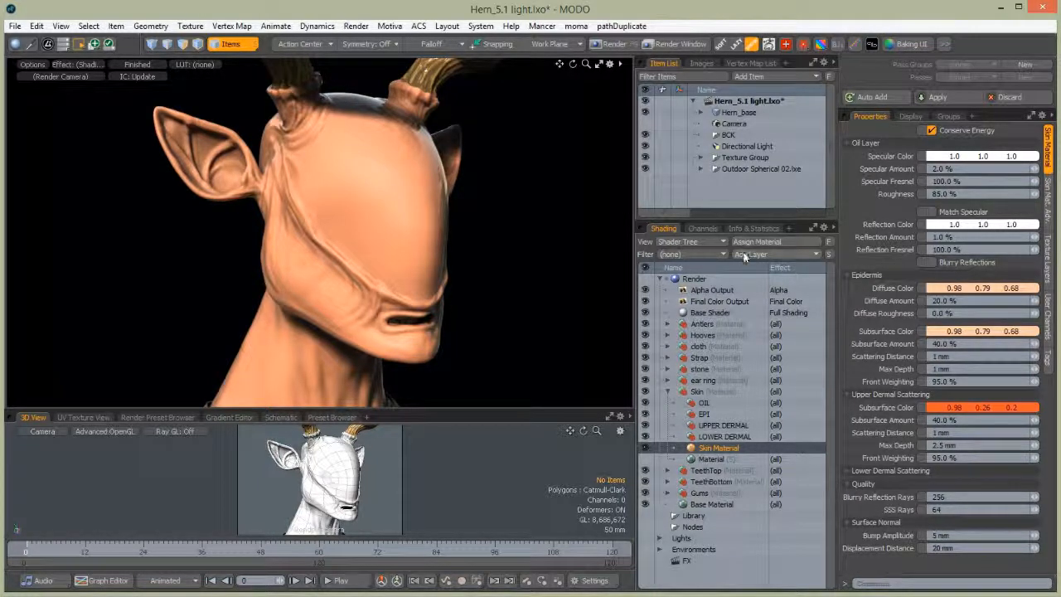
{"action": "left_click", "coordinate": [700, 63]}
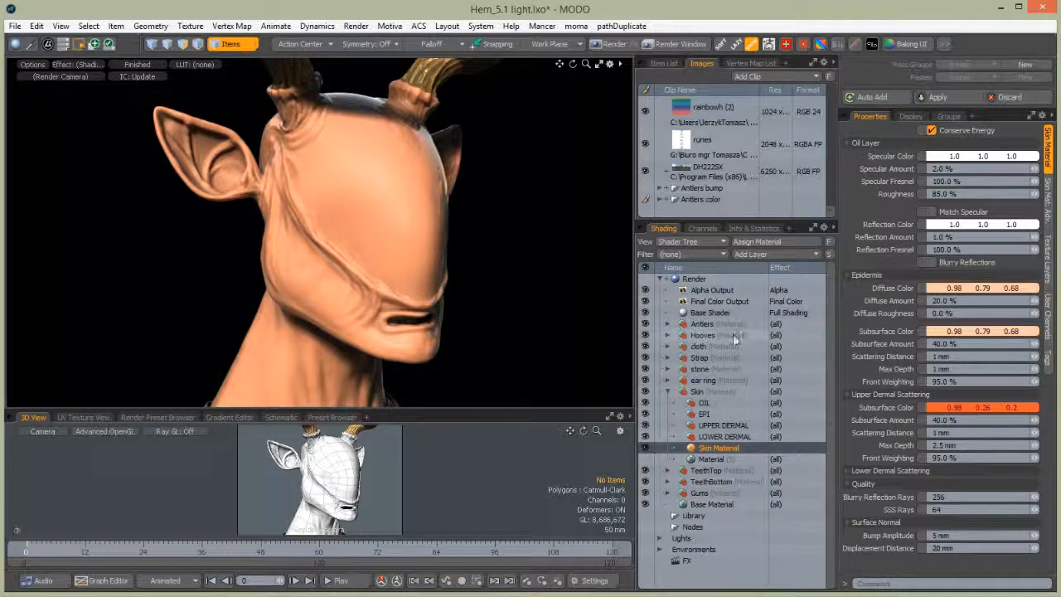
Start loading a UDIM image map and browse the exported textures in the Mari exports folder
{"action": "left_click", "coordinate": [751, 250]}
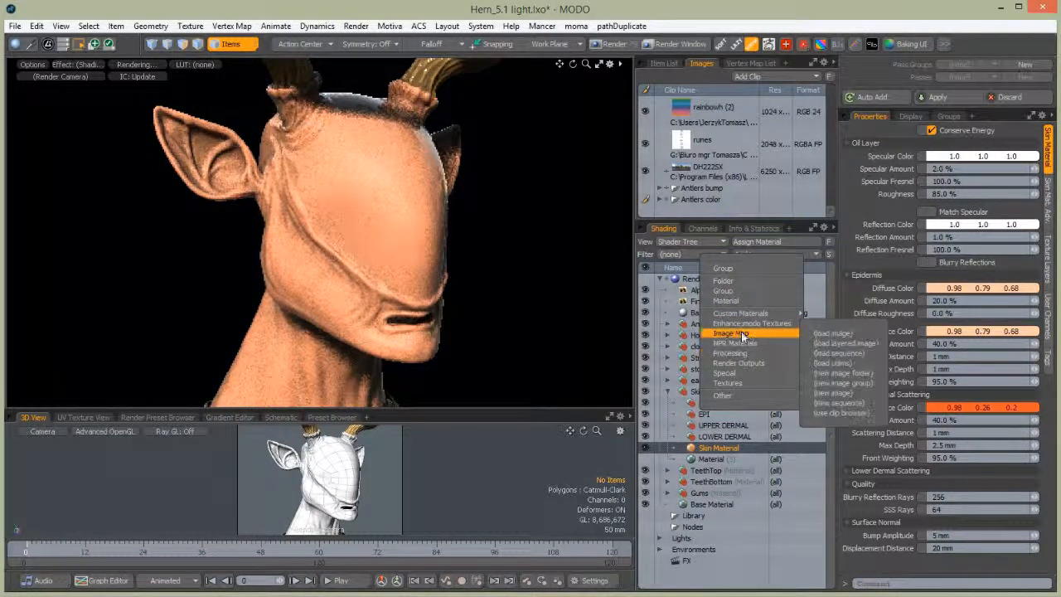
{"action": "left_click", "coordinate": [829, 370]}
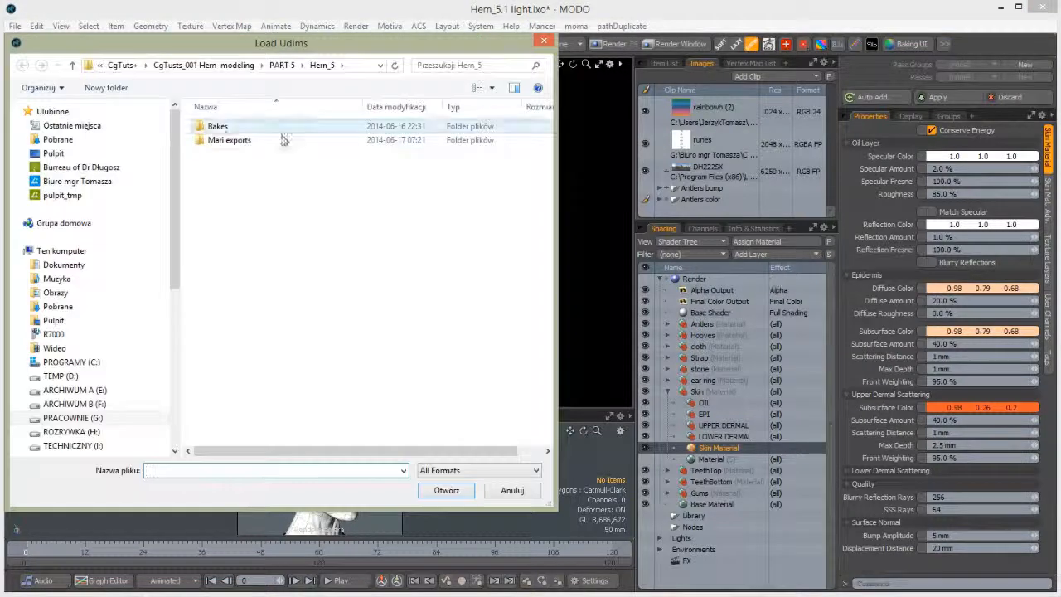
{"action": "double_click", "coordinate": [230, 143]}
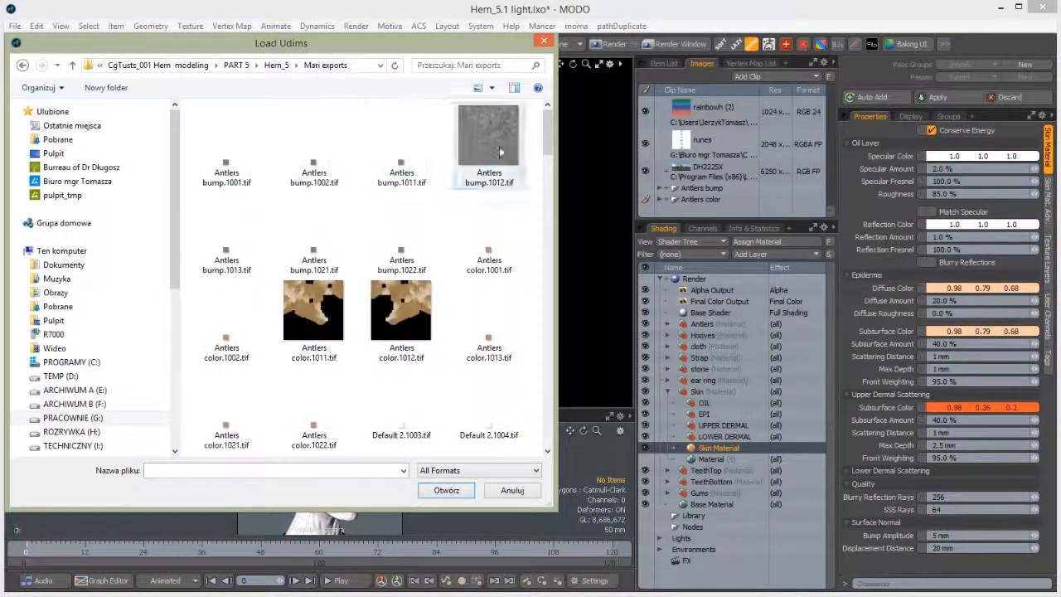
{"action": "left_click_drag", "start_coordinate": [548, 135], "coordinate": [548, 191]}
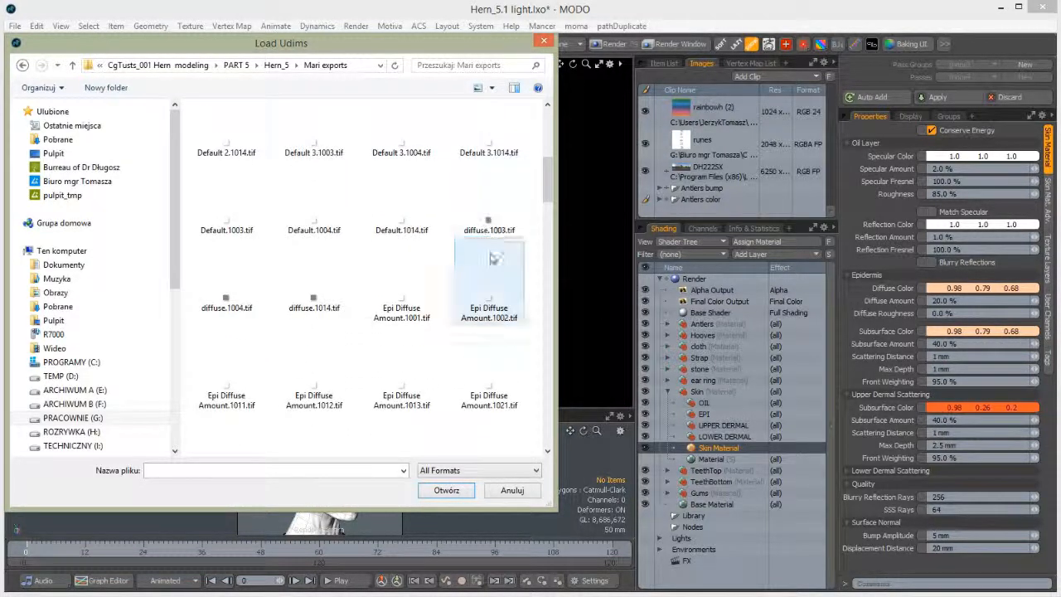
{"action": "left_click_drag", "start_coordinate": [553, 189], "coordinate": [510, 161]}
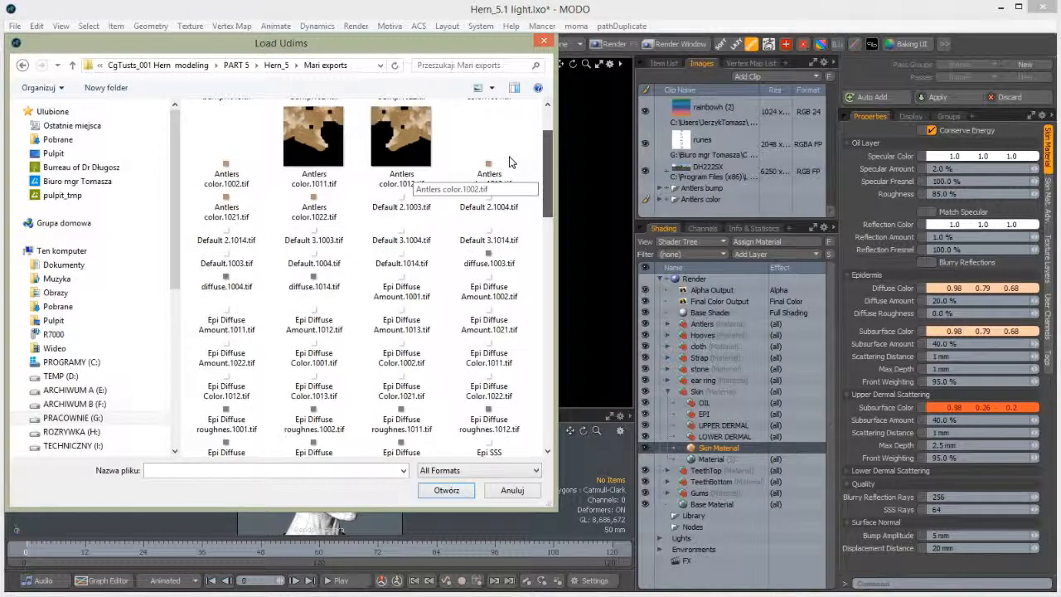
{"action": "scroll", "coordinate": [510, 161], "scroll_direction": "down", "scroll_amount": 1}
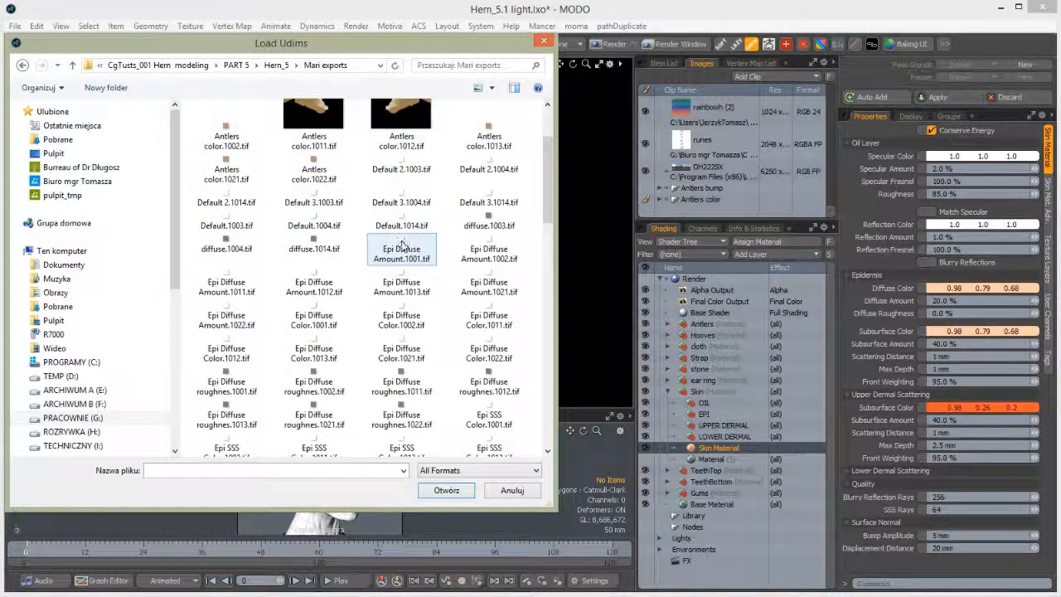
{"action": "left_click_drag", "start_coordinate": [546, 195], "coordinate": [544, 341]}
List the exported files with details and load the Skin bump tiles 1001 through 1022 as a UDIM image map
{"action": "left_click", "coordinate": [490, 87]}
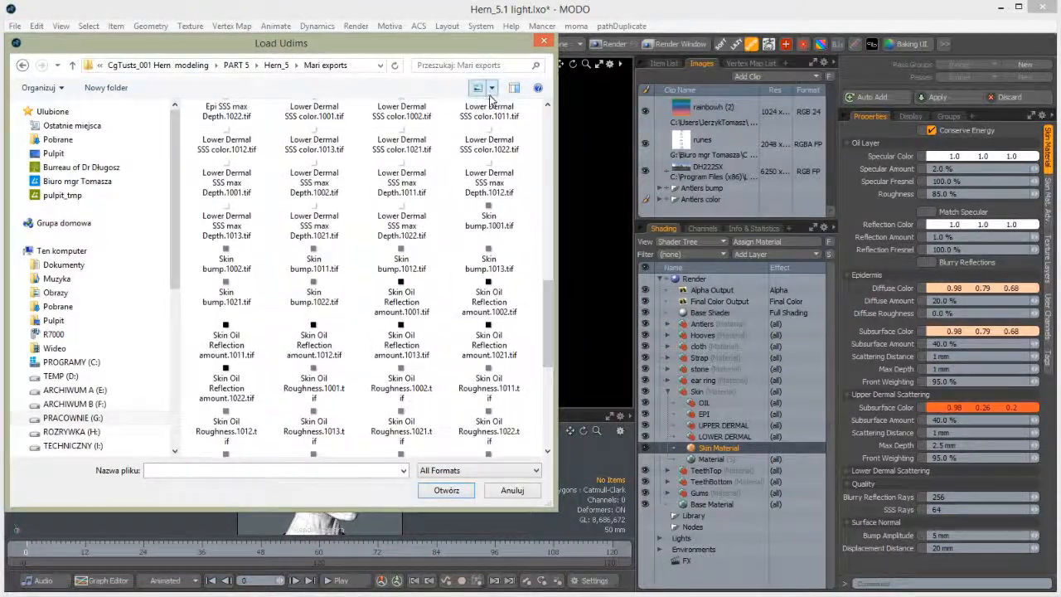
{"action": "left_click", "coordinate": [524, 213]}
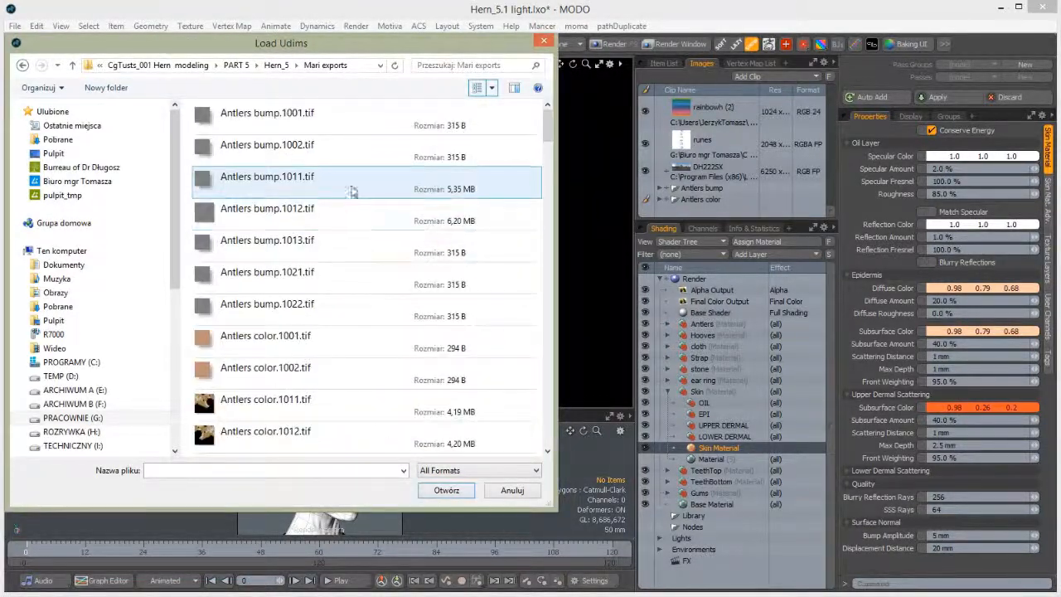
{"action": "left_click", "coordinate": [491, 87]}
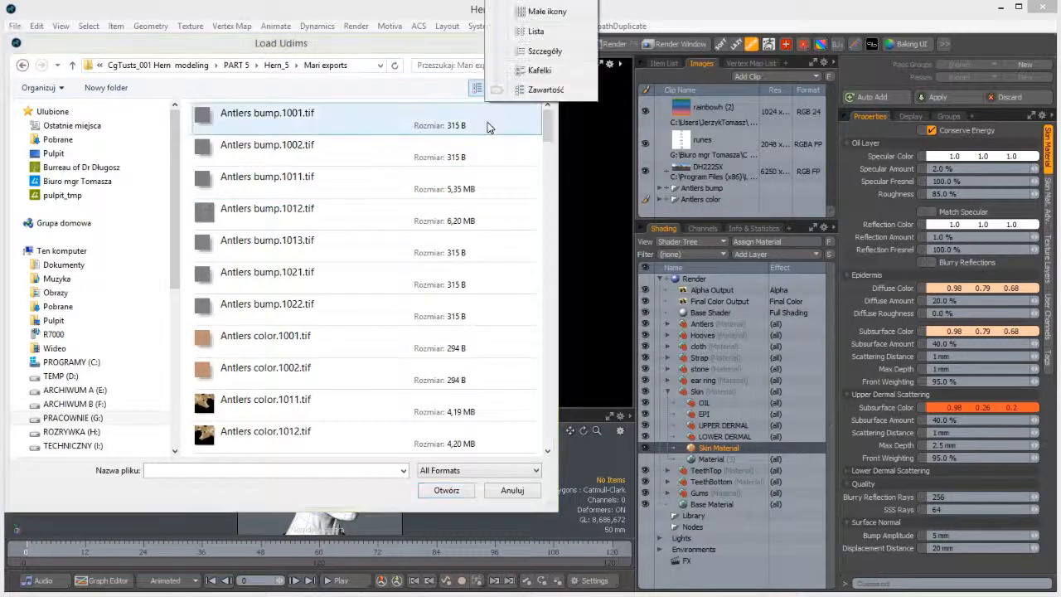
{"action": "left_click", "coordinate": [521, 55]}
{"action": "left_click_drag", "start_coordinate": [546, 156], "coordinate": [543, 329]}
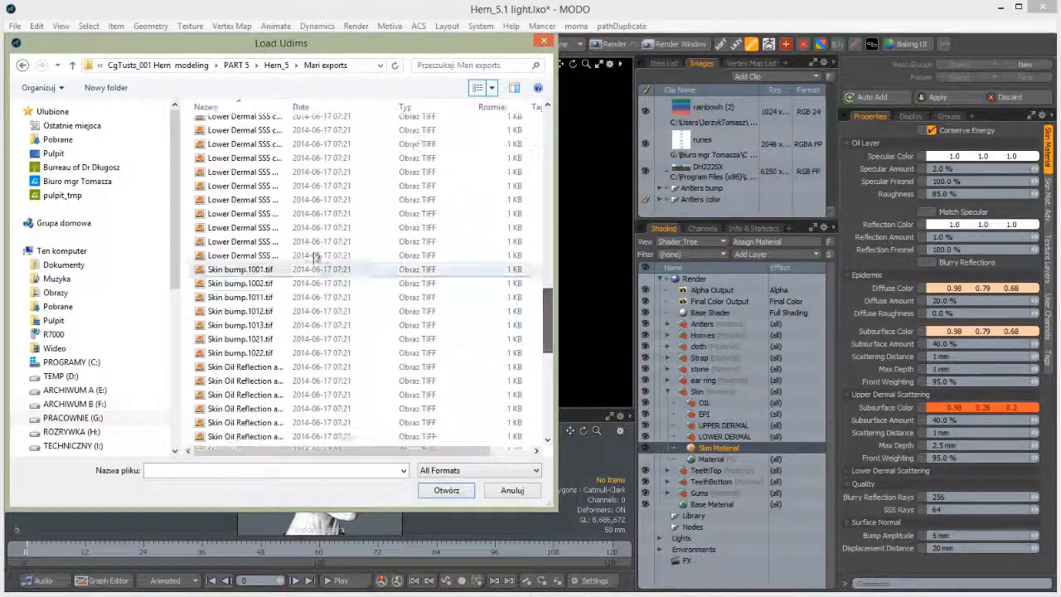
{"action": "left_click", "coordinate": [266, 274]}
{"action": "left_click", "coordinate": [249, 354], "text": "shift"}
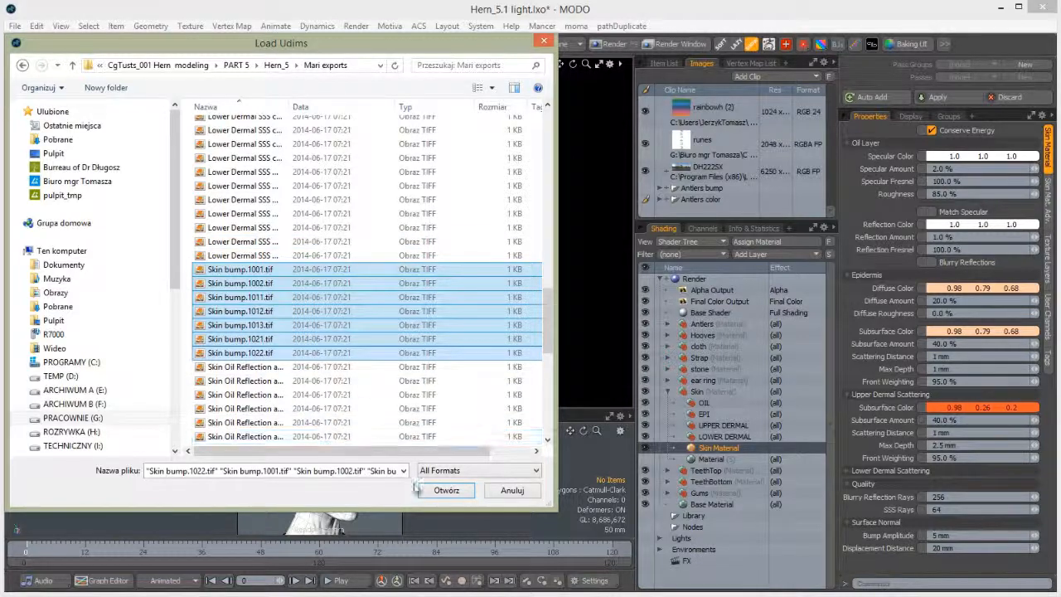
{"action": "left_click", "coordinate": [446, 490]}
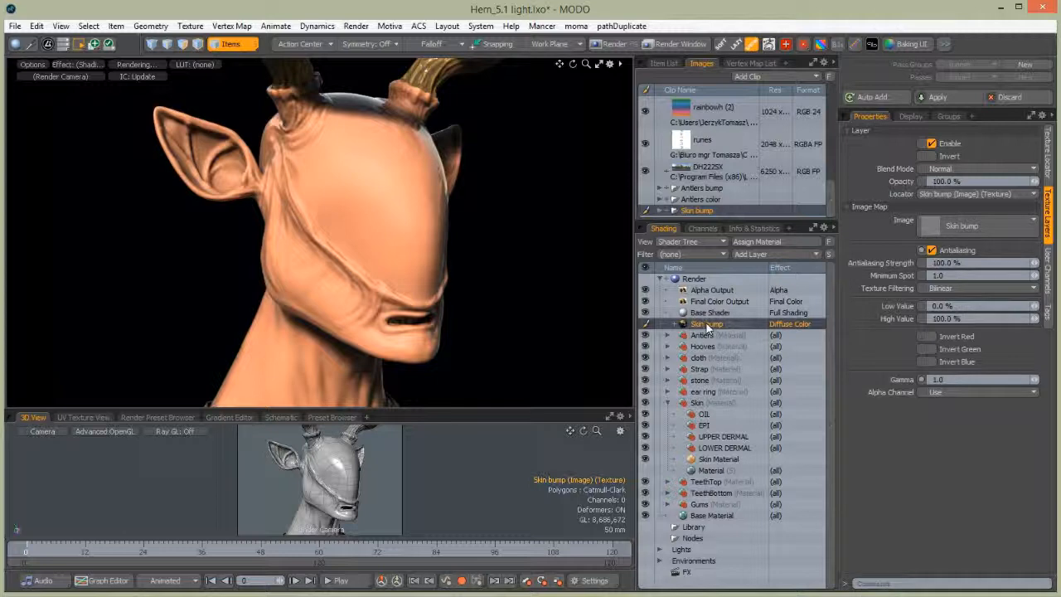
Move the Skin bump texture into the Skin material above the OIL group and set its effect to Bump
{"action": "left_click_drag", "start_coordinate": [697, 356], "coordinate": [713, 409]}
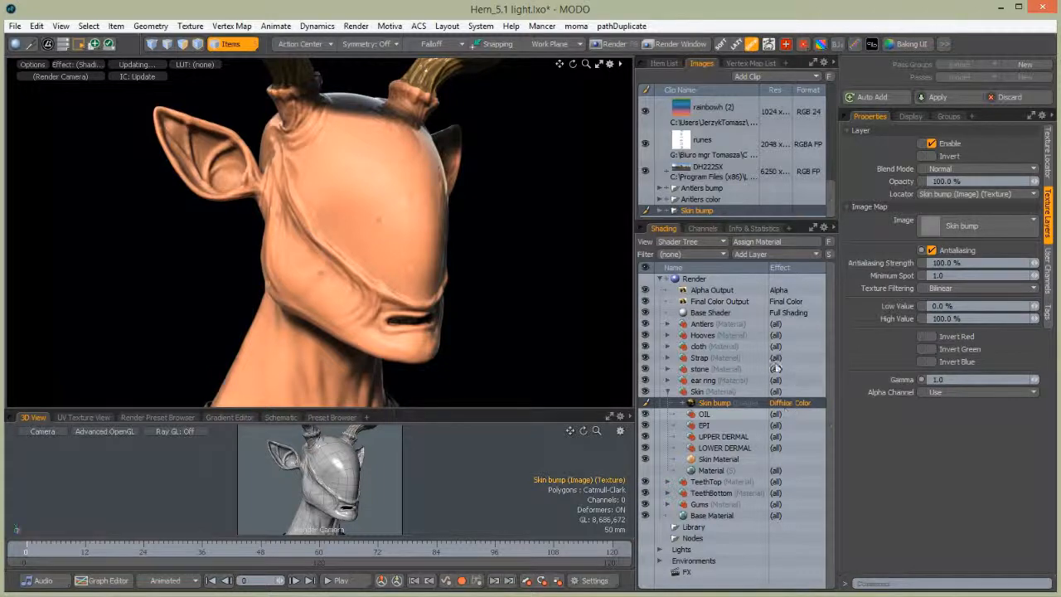
{"action": "left_click", "coordinate": [789, 404]}
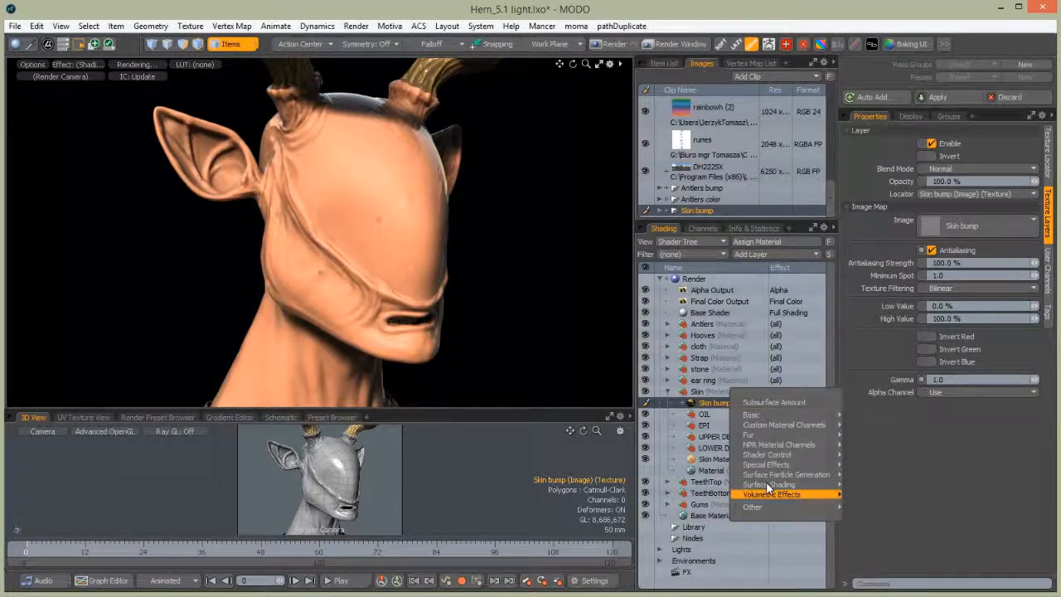
{"action": "mouse_move", "coordinate": [769, 484]}
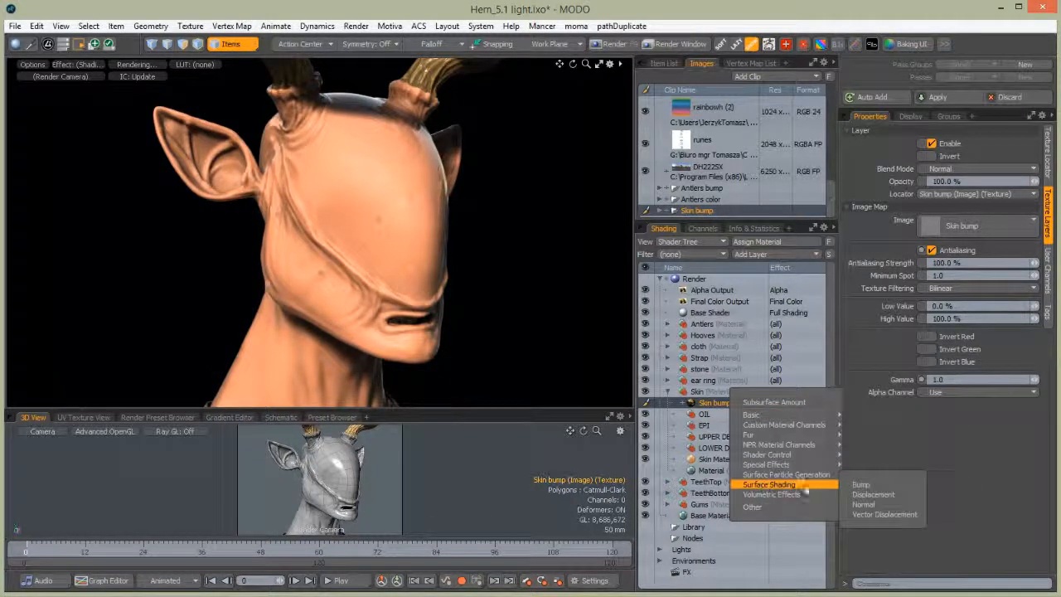
{"action": "left_click", "coordinate": [860, 485]}
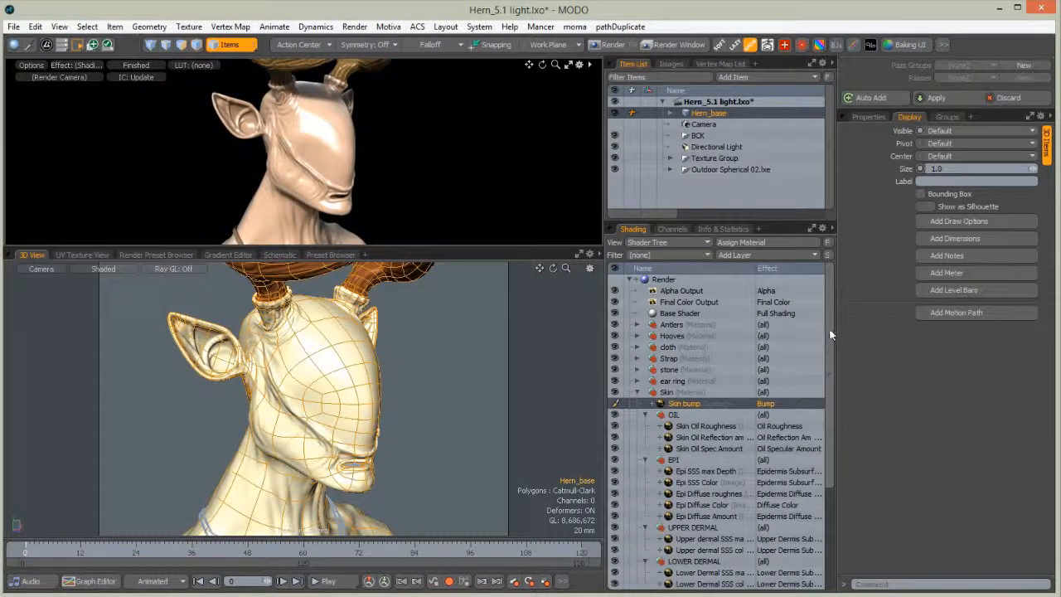
Review the textures in Skin's OIL, EPI, UPPER DERMAL and LOWER DERMAL groups, and show the Skin Material's properties
{"action": "scroll", "coordinate": [834, 390], "scroll_direction": "down", "scroll_amount": 3}
{"action": "scroll", "coordinate": [829, 381], "scroll_direction": "up", "scroll_amount": 1}
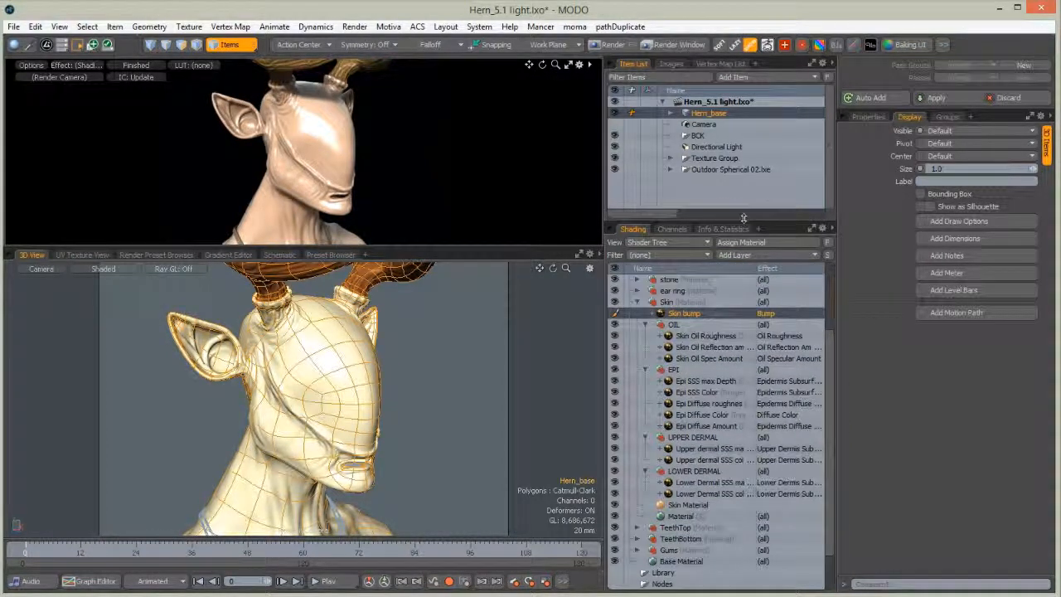
{"action": "left_click_drag", "start_coordinate": [743, 218], "coordinate": [738, 193]}
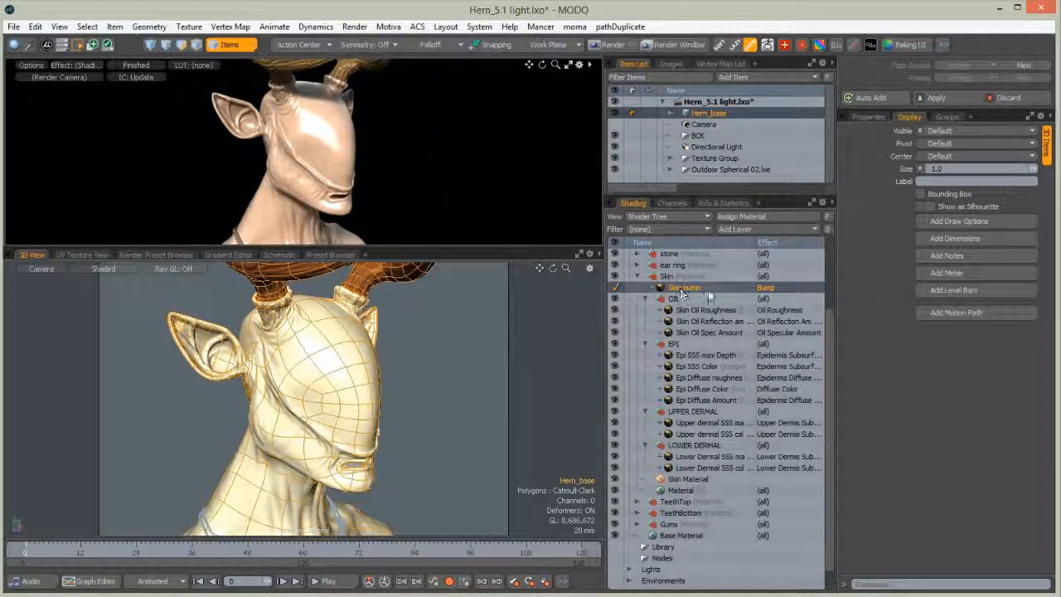
{"action": "left_click", "coordinate": [673, 298]}
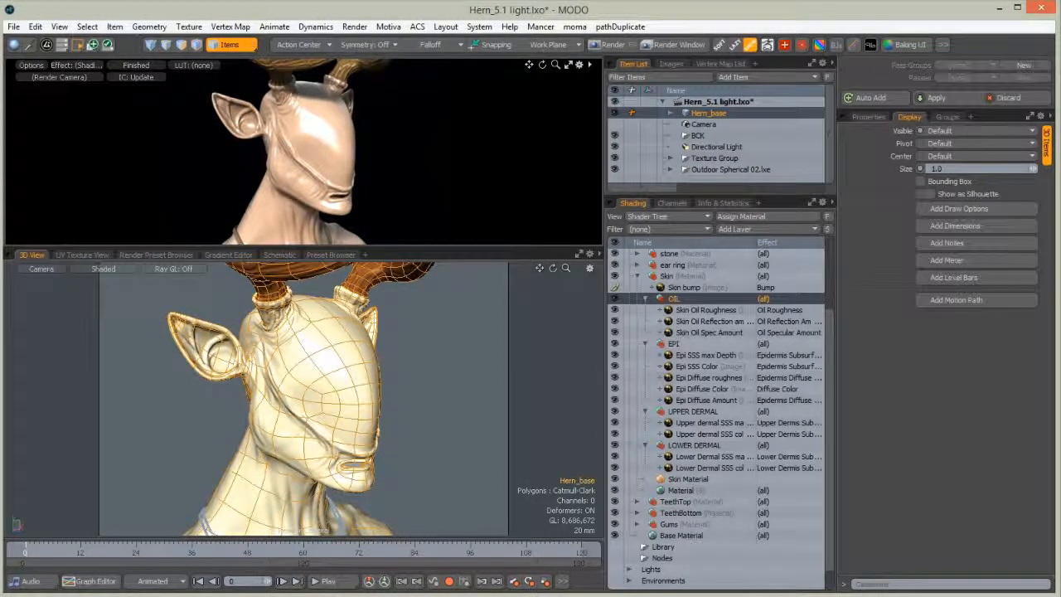
{"action": "left_click", "coordinate": [669, 480]}
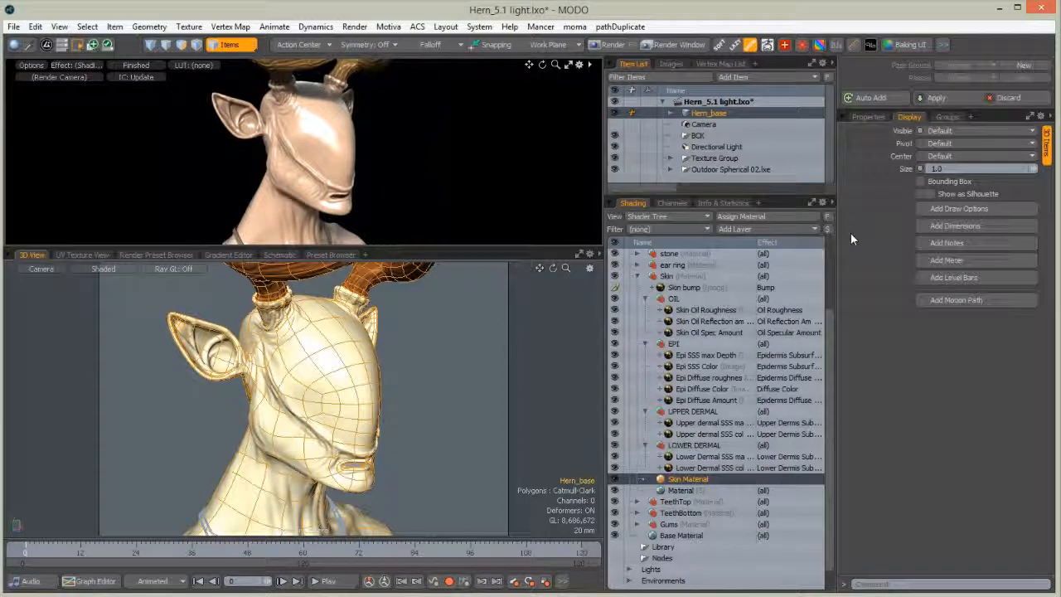
{"action": "left_click", "coordinate": [879, 117]}
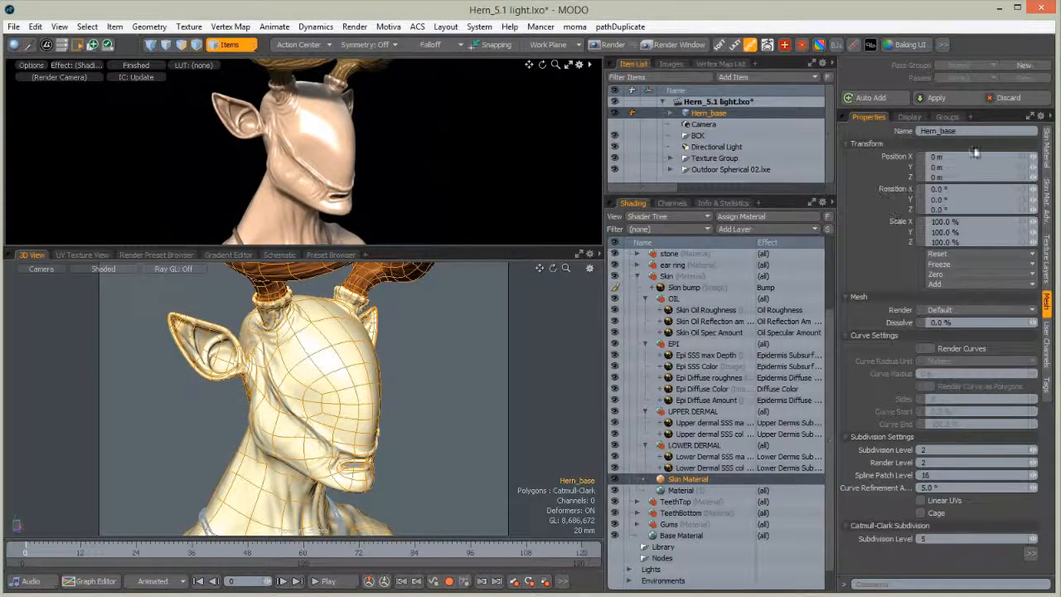
{"action": "left_click", "coordinate": [1046, 154]}
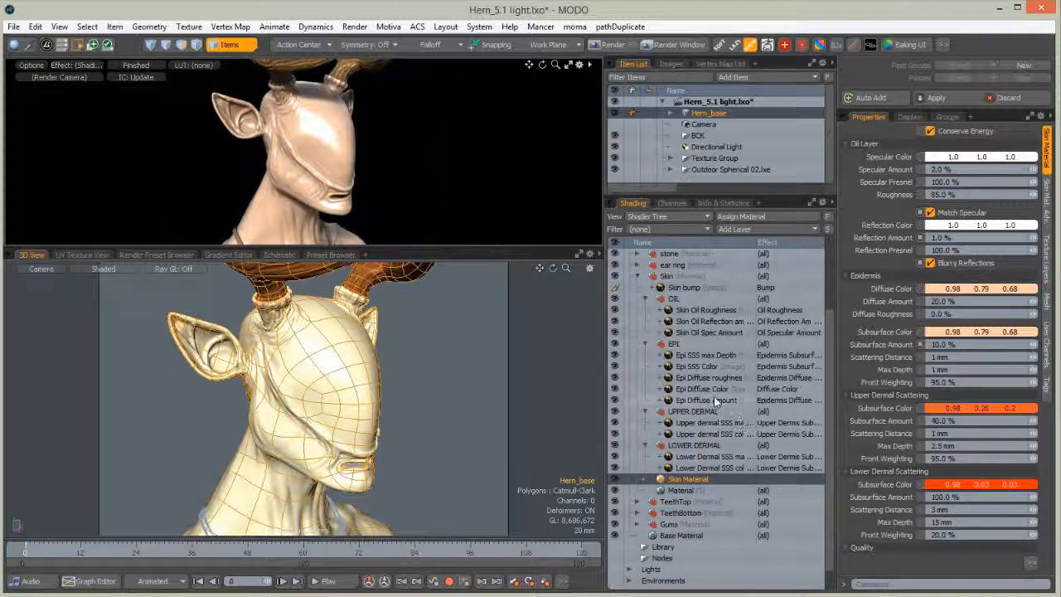
Inspect the Skin Oil Roughness texture layer and the UDIM tiles in its image clip folder
{"action": "left_click", "coordinate": [704, 312]}
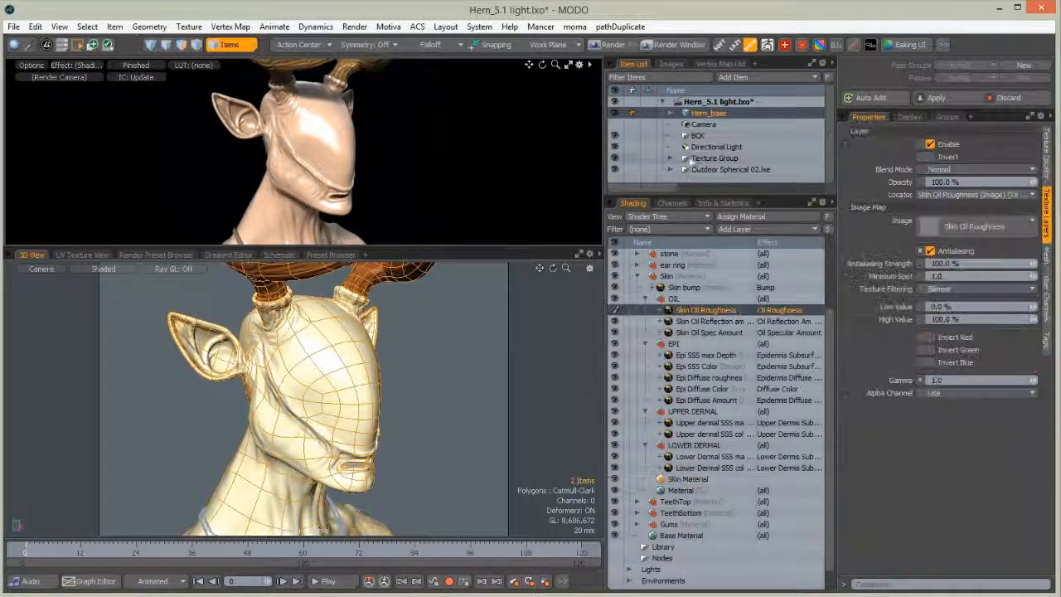
{"action": "left_click", "coordinate": [671, 64]}
{"action": "left_click_drag", "start_coordinate": [699, 194], "coordinate": [699, 229]}
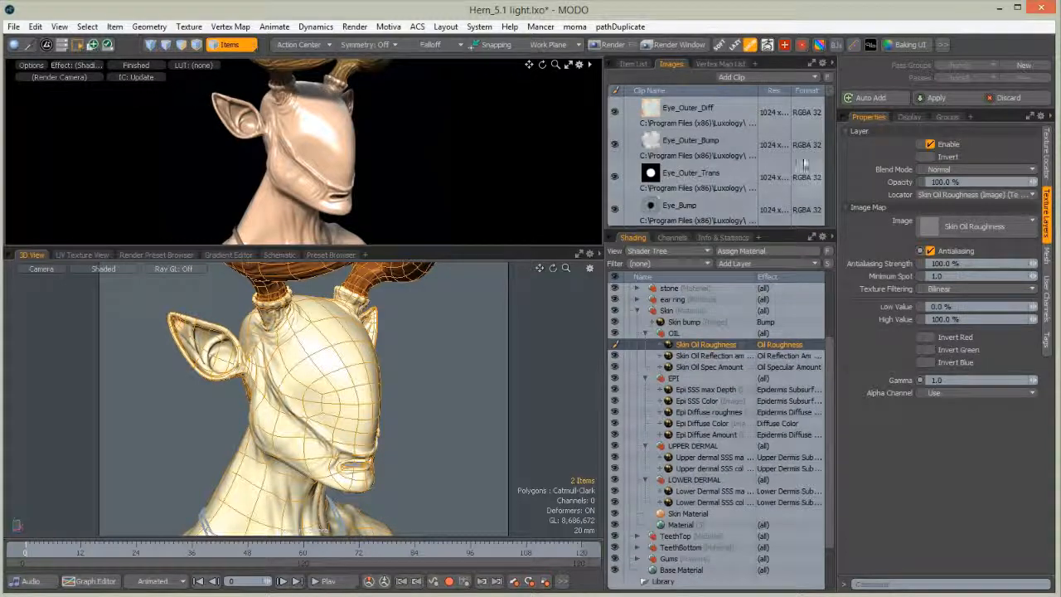
{"action": "left_click_drag", "start_coordinate": [829, 91], "coordinate": [835, 228]}
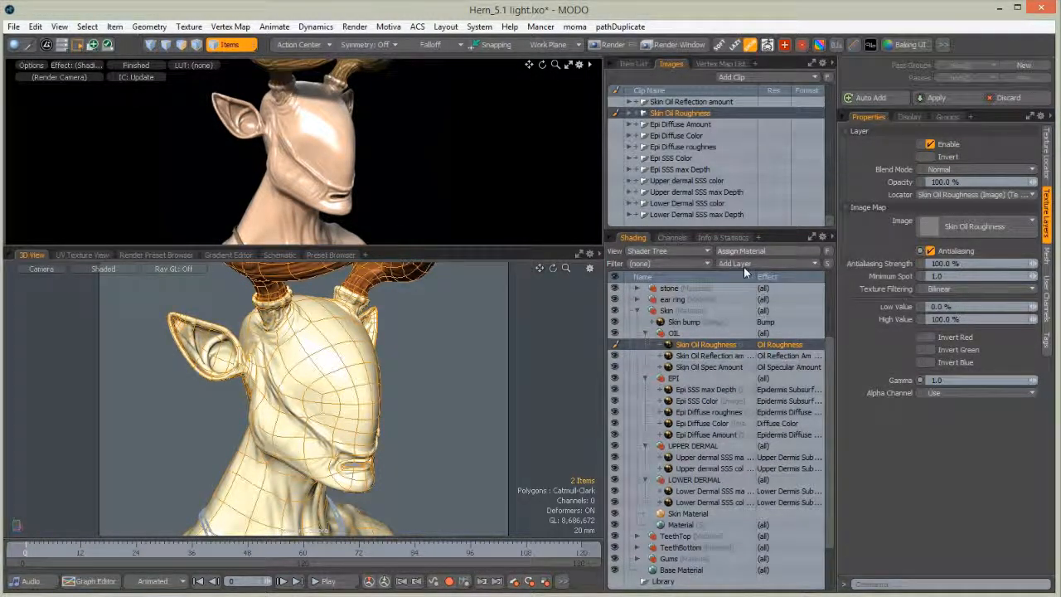
{"action": "left_click", "coordinate": [630, 116]}
{"action": "scroll", "coordinate": [833, 183], "scroll_direction": "down", "scroll_amount": 3}
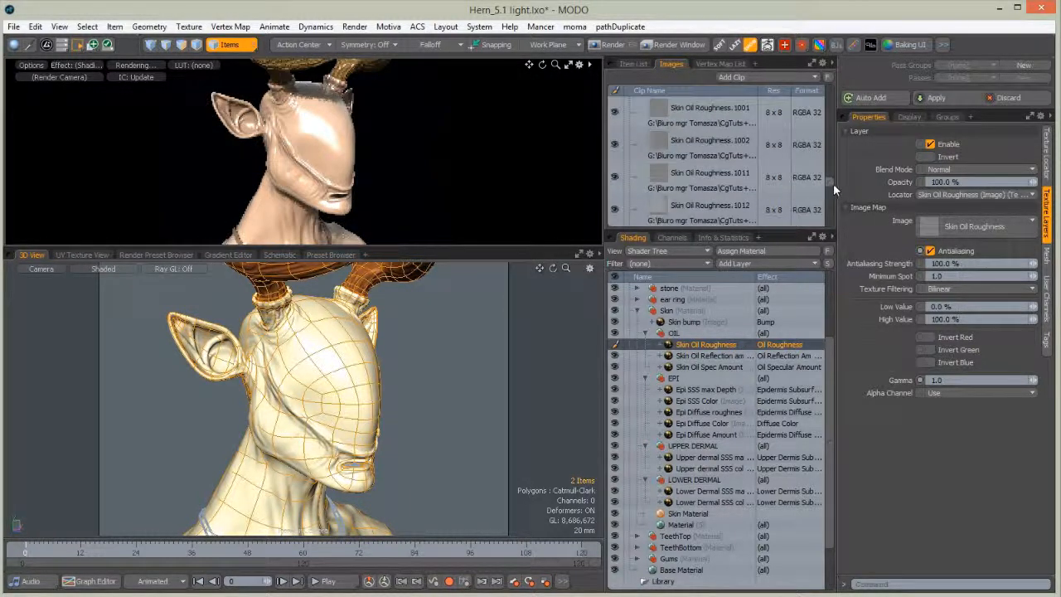
{"action": "scroll", "coordinate": [837, 184], "scroll_direction": "up", "scroll_amount": 5}
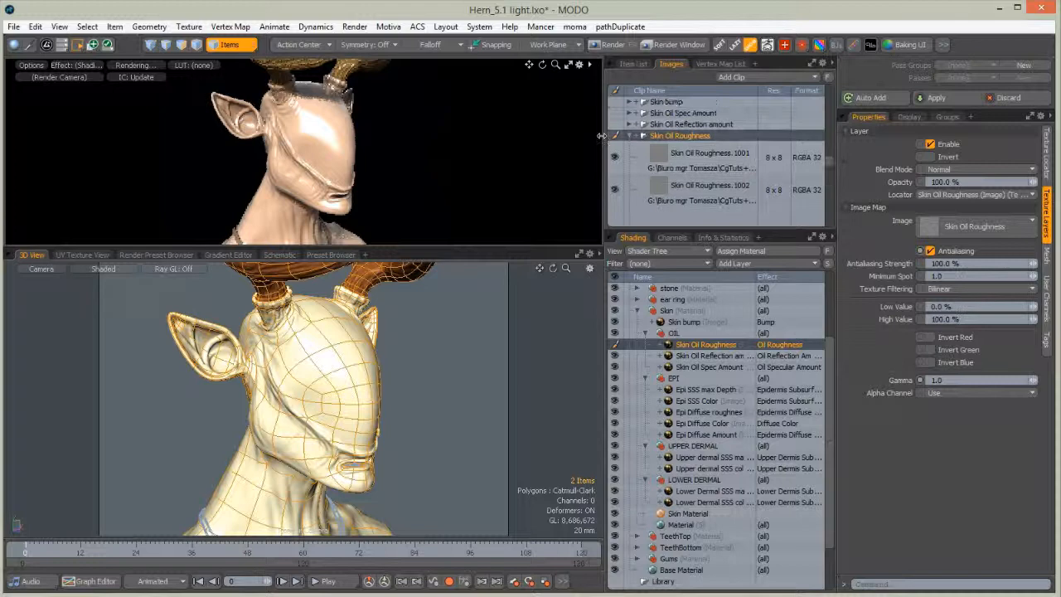
{"action": "left_click", "coordinate": [646, 123]}
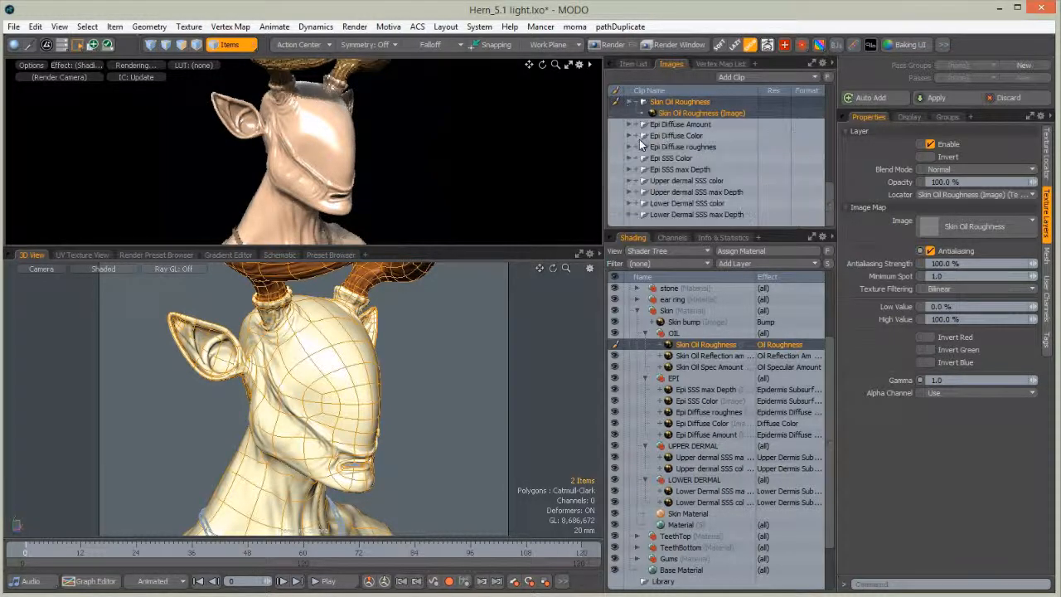
{"action": "left_click", "coordinate": [636, 102]}
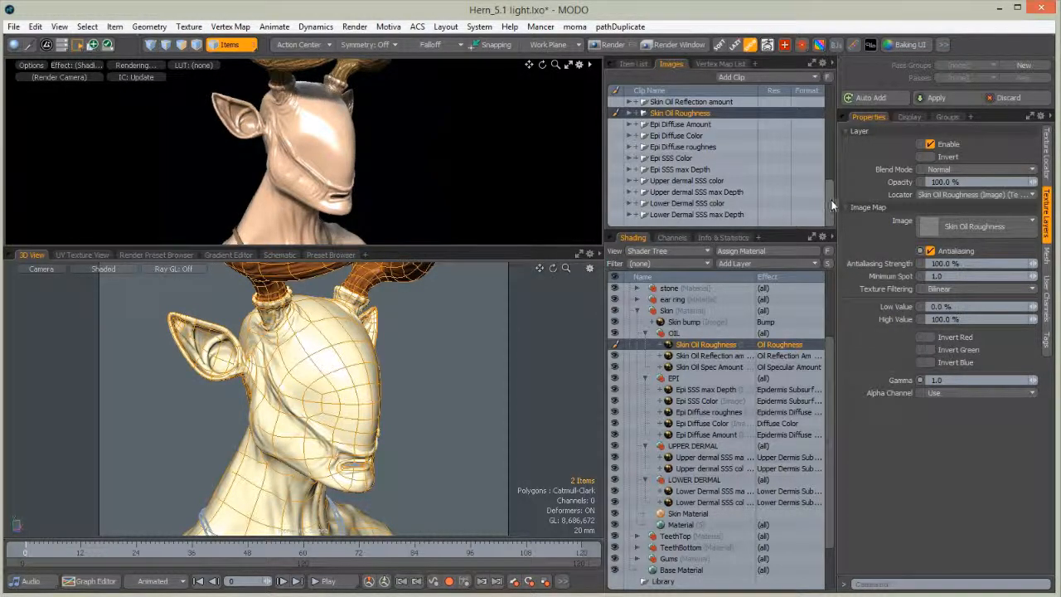
Find the Antlers bump.1012 tile among the image clips and show its UDIM settings
{"action": "scroll", "coordinate": [831, 195], "scroll_direction": "up", "scroll_amount": 10}
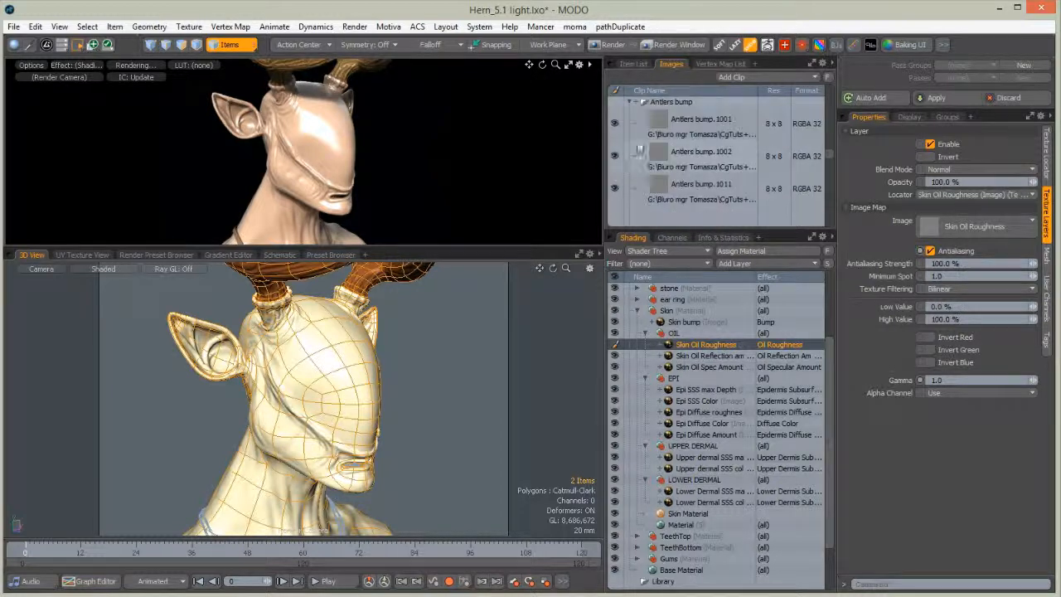
{"action": "scroll", "coordinate": [830, 169], "scroll_direction": "down", "scroll_amount": 3}
{"action": "left_click_drag", "start_coordinate": [829, 169], "coordinate": [833, 176]}
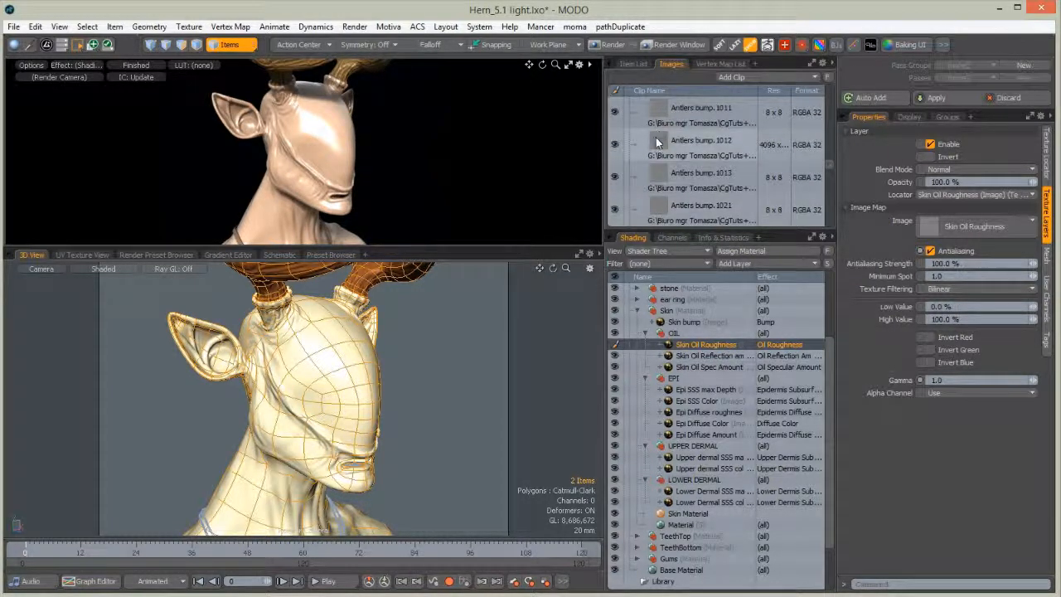
{"action": "left_click", "coordinate": [756, 151]}
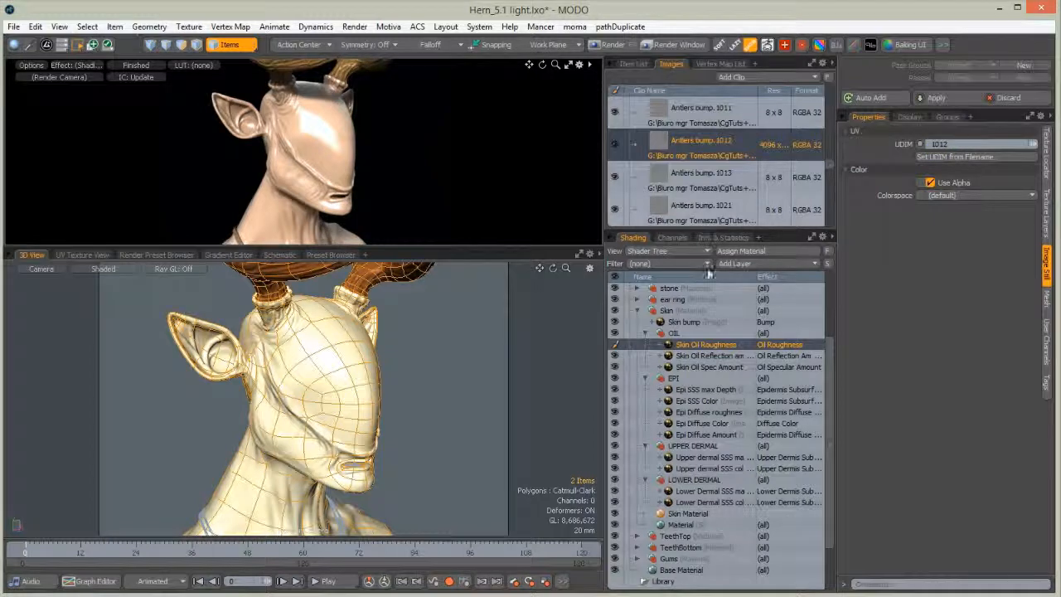
Enlarge the image clip list to view all texture folders, collapse the Antlers bump folder, and shrink the list again
{"action": "left_click_drag", "start_coordinate": [708, 233], "coordinate": [712, 435]}
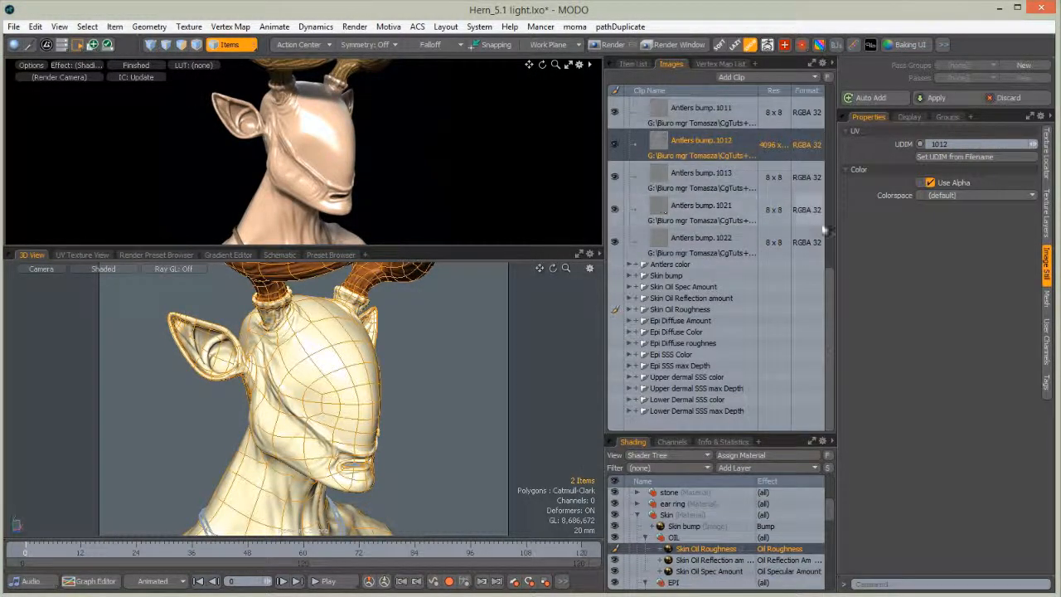
{"action": "scroll", "coordinate": [830, 286], "scroll_direction": "up", "scroll_amount": 5}
{"action": "left_click", "coordinate": [631, 252]}
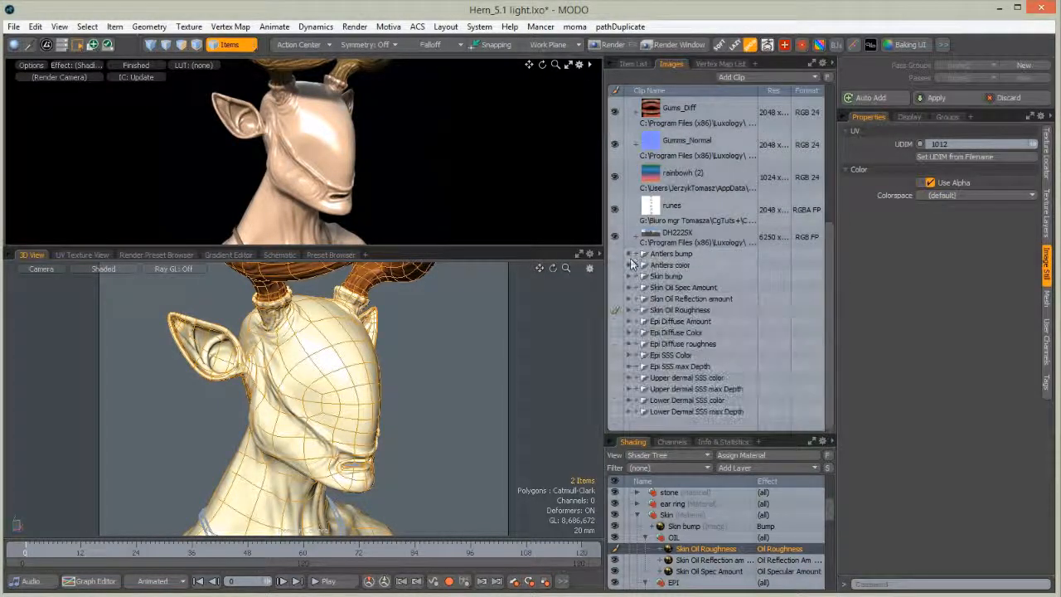
{"action": "left_click_drag", "start_coordinate": [773, 431], "coordinate": [679, 176]}
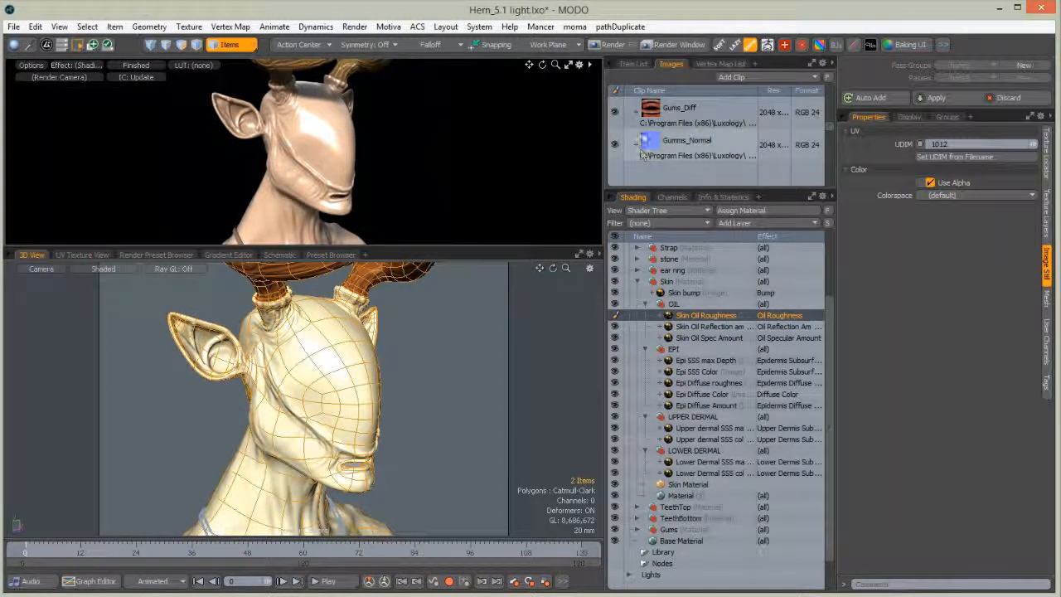
Display the Hern_base mesh as a bounding box in the 3D view
{"action": "left_click", "coordinate": [633, 64]}
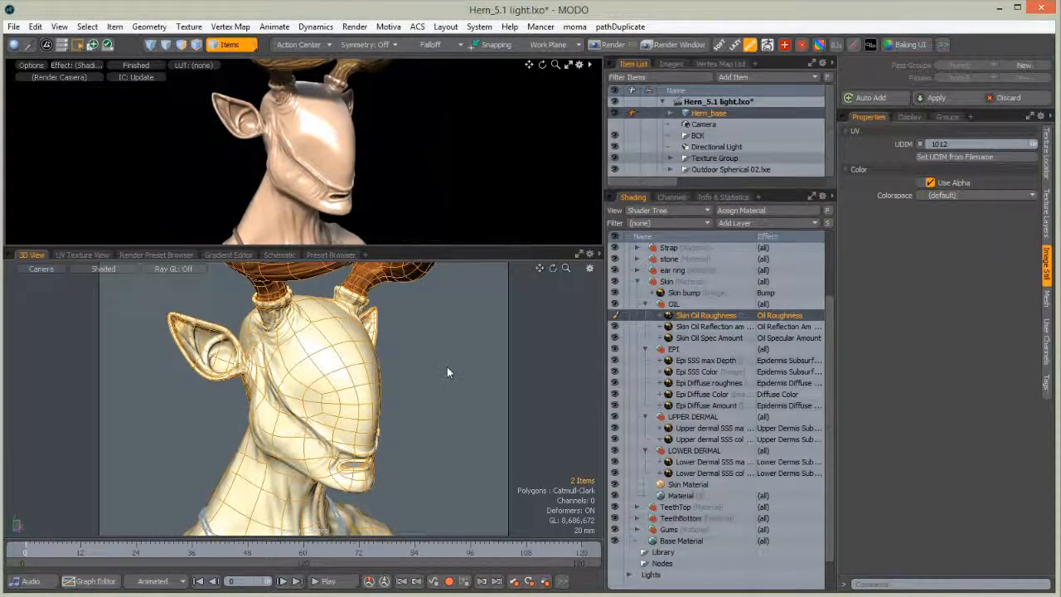
{"action": "left_click", "coordinate": [704, 115]}
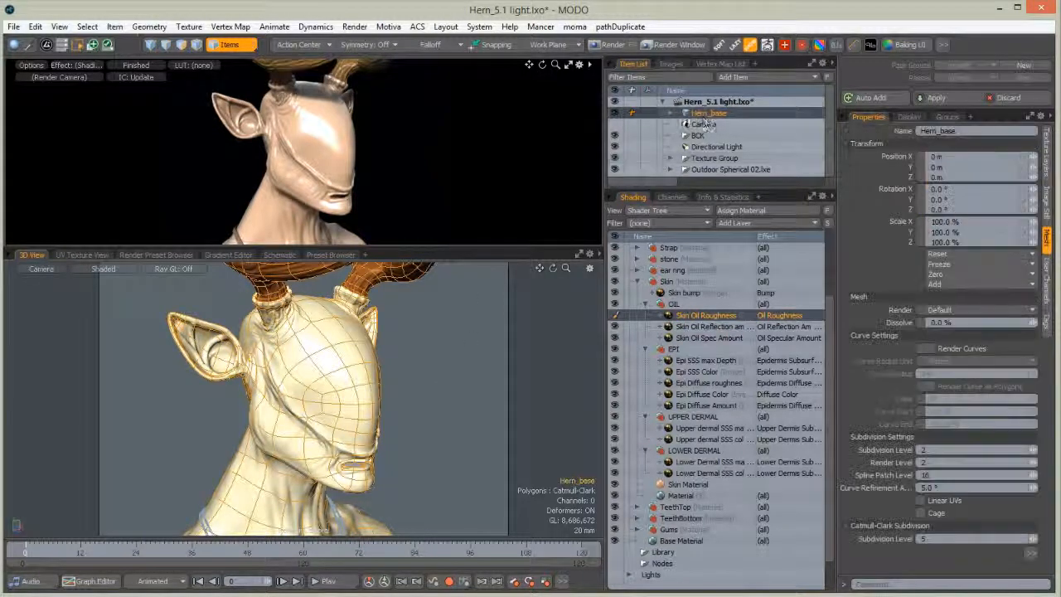
{"action": "left_click", "coordinate": [909, 117]}
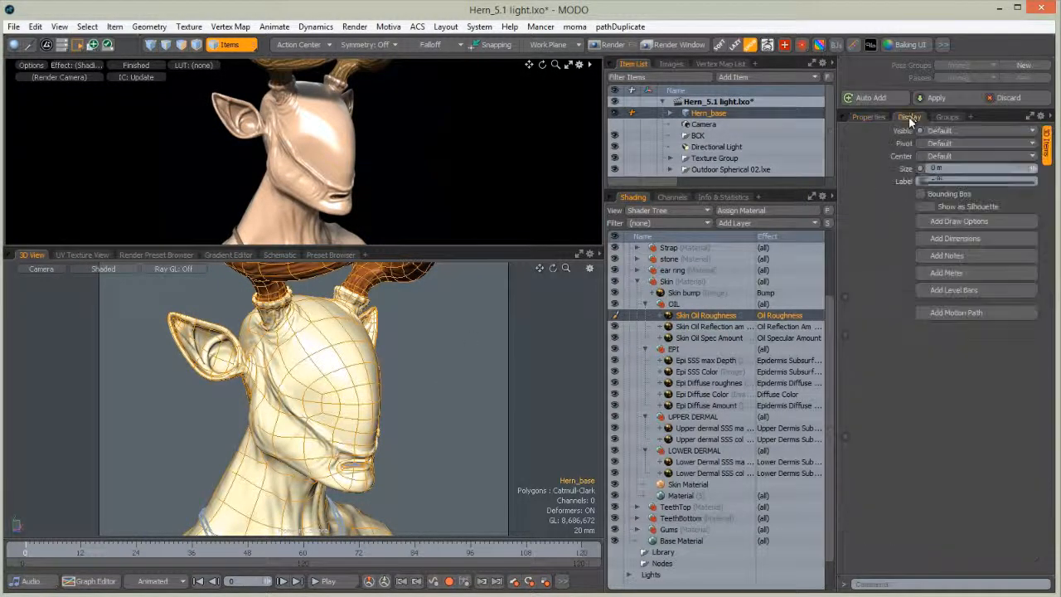
{"action": "left_click", "coordinate": [920, 195]}
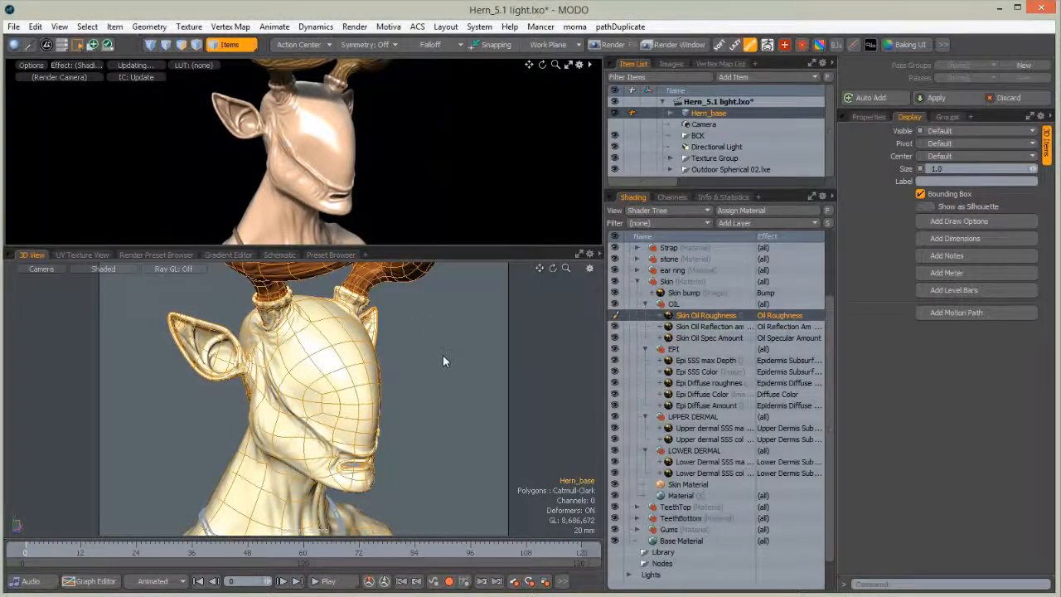
Orbit the render camera toward the side of the head, leaving no item selected
{"action": "left_click_drag", "start_coordinate": [443, 354], "coordinate": [405, 348], "text": "alt"}
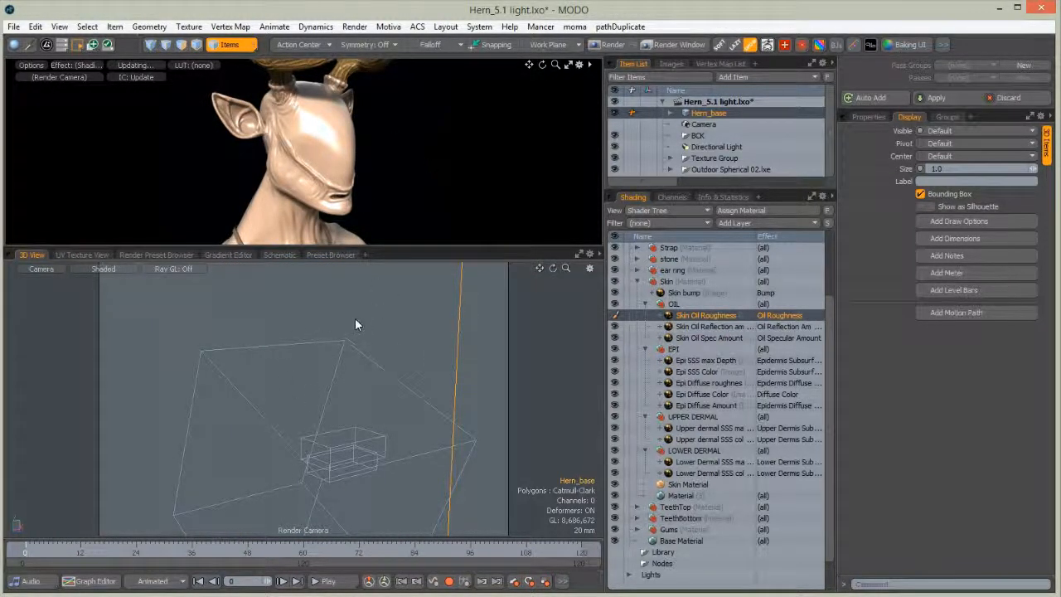
{"action": "left_click_drag", "start_coordinate": [172, 355], "coordinate": [232, 354], "text": "alt"}
{"action": "left_click", "coordinate": [179, 387]}
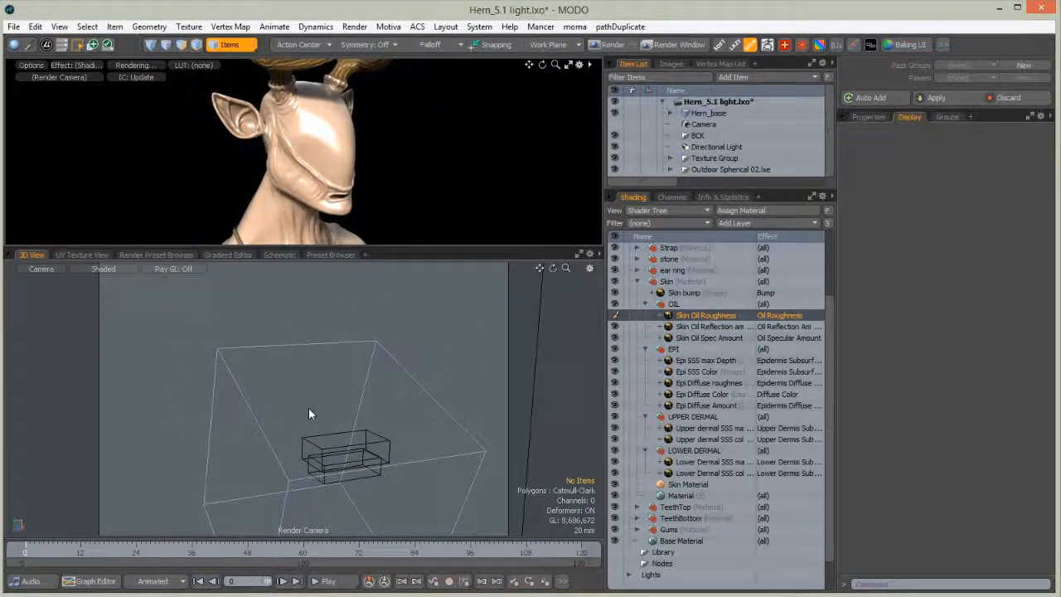
{"action": "left_click_drag", "start_coordinate": [216, 383], "coordinate": [264, 383], "text": "alt"}
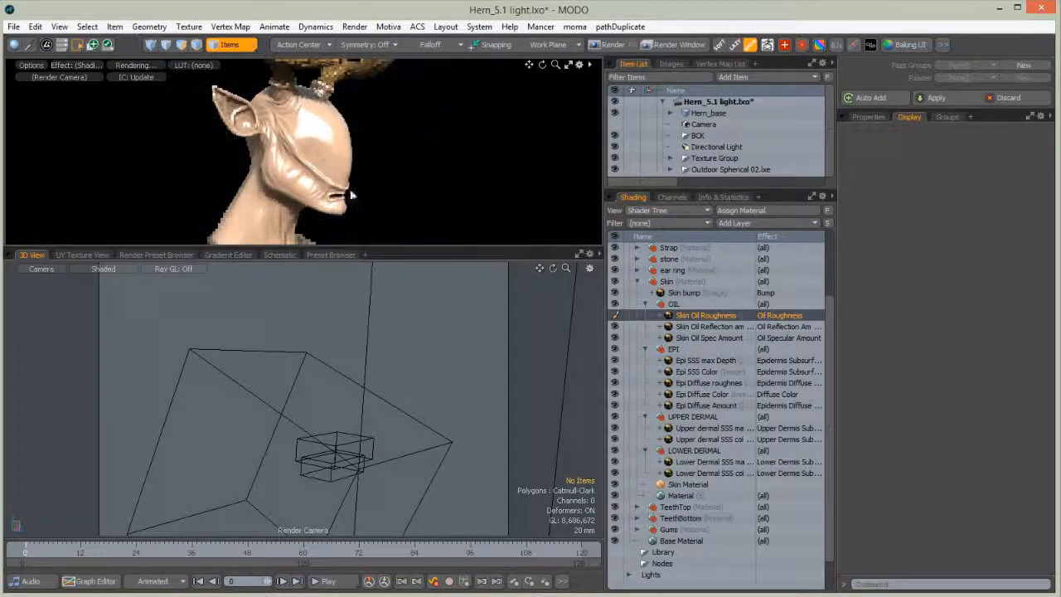
Enlarge the render preview and show the texture layer properties of Skin Oil Roughness
{"action": "left_click_drag", "start_coordinate": [332, 274], "coordinate": [381, 380], "text": "alt"}
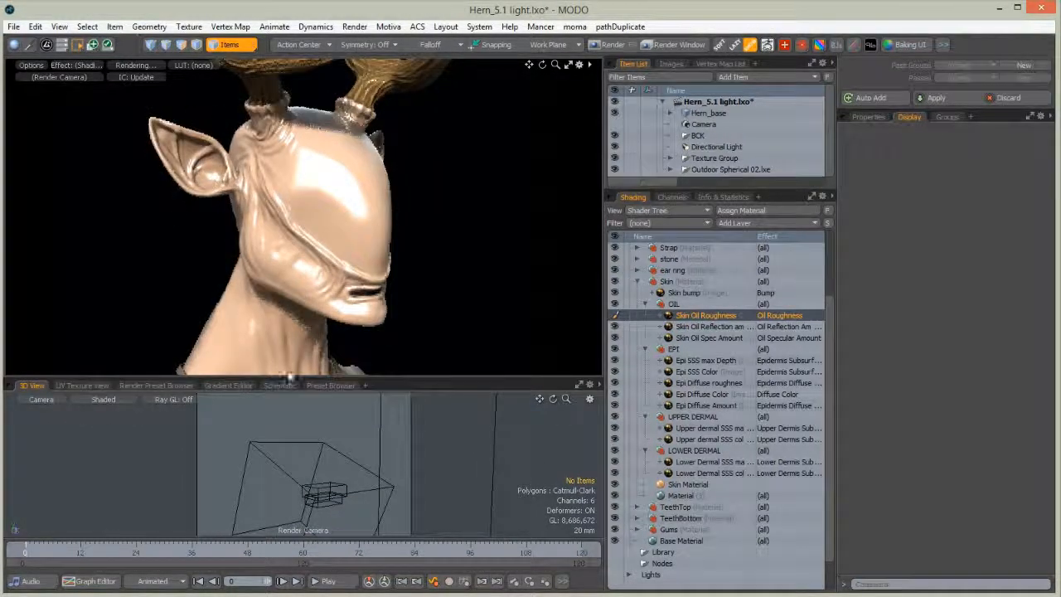
{"action": "left_click", "coordinate": [868, 117]}
{"action": "left_click", "coordinate": [1047, 158]}
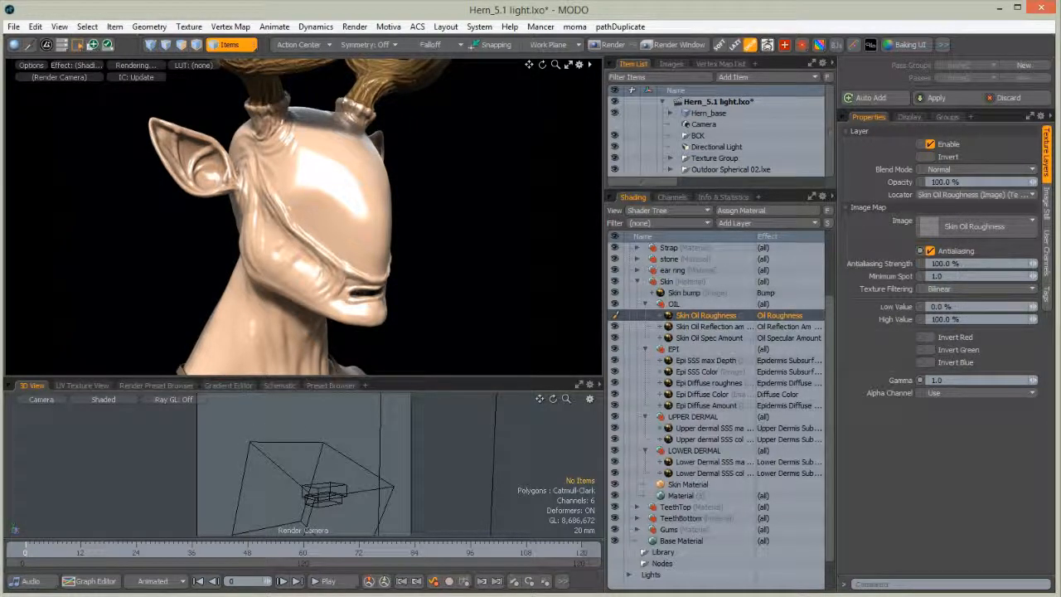
Switch to Mari and, in patch selection mode, lasso all UV patches of Hern_freezed
{"action": "left_click", "coordinate": [485, 596]}
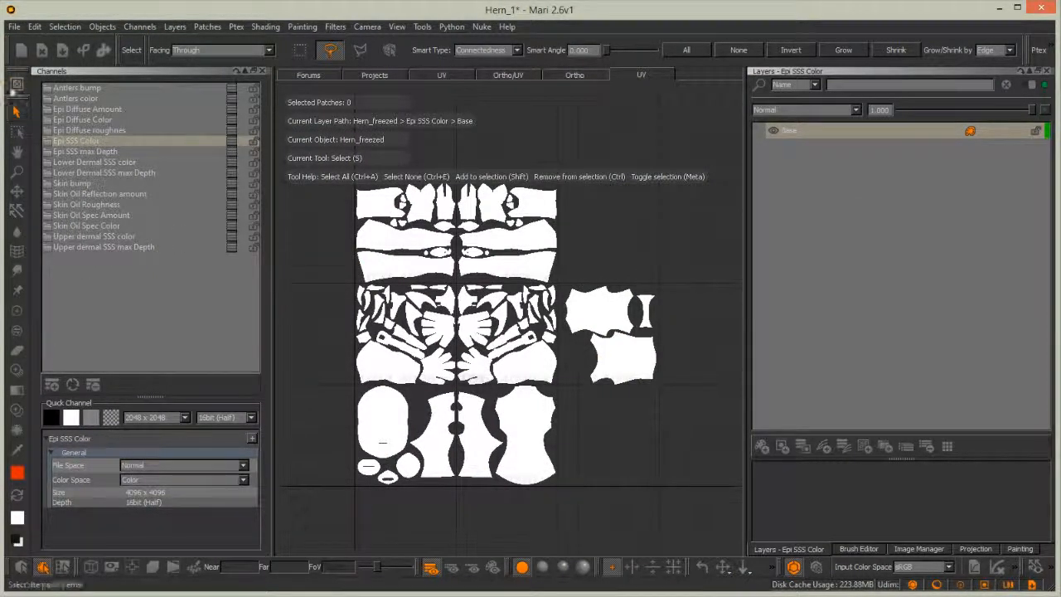
{"action": "left_click", "coordinate": [66, 27]}
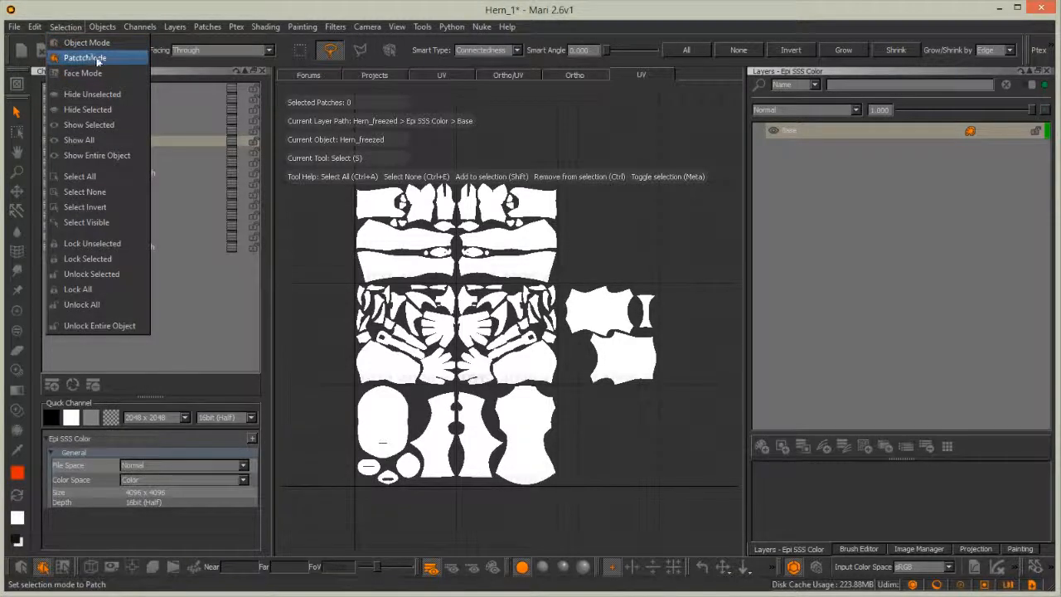
{"action": "left_click", "coordinate": [396, 163]}
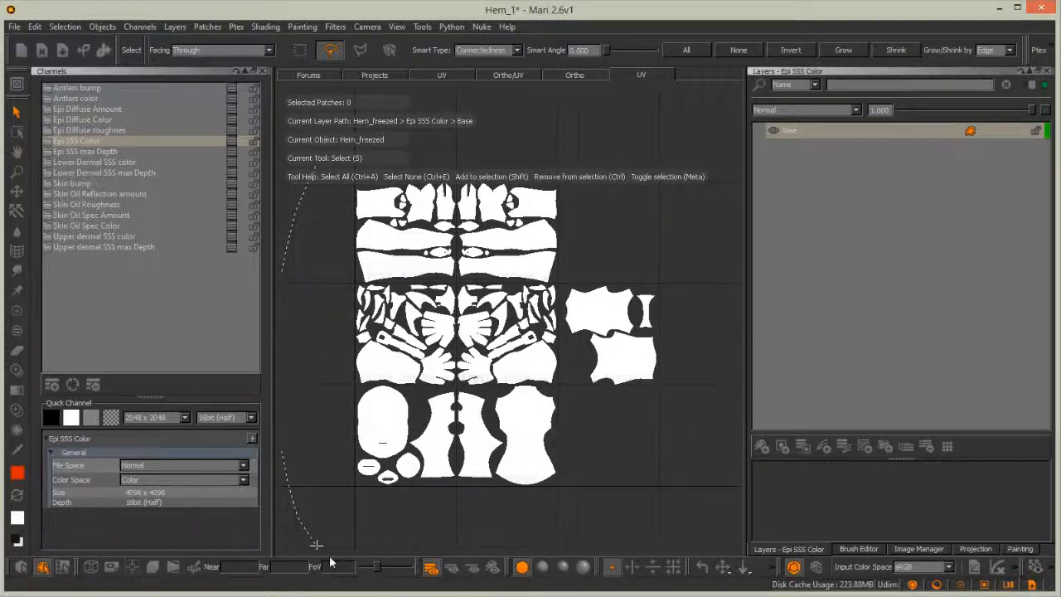
{"action": "left_click_drag", "start_coordinate": [322, 171], "coordinate": [306, 199]}
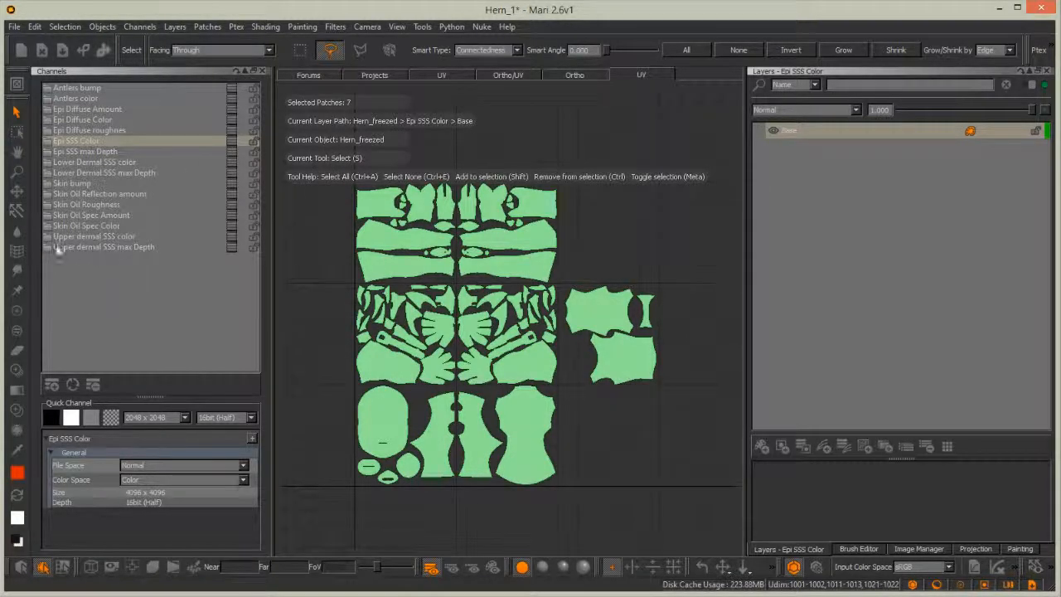
Fill the selected patches of the Upper dermal SSS color channel with dark red (0.532, 0.000, 0.000) as foreground colour, and deselect them
{"action": "left_click", "coordinate": [112, 237]}
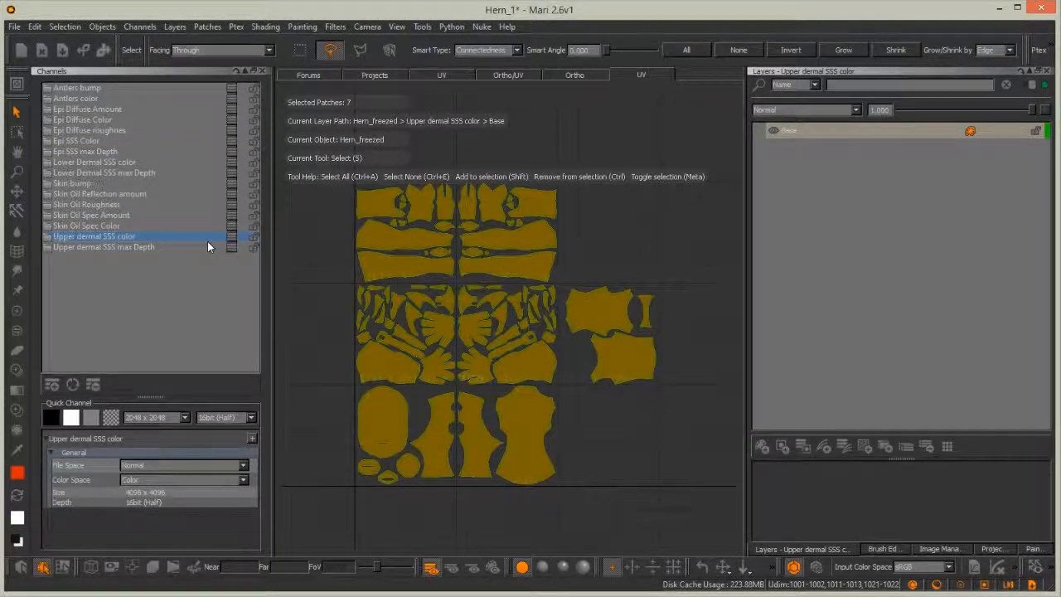
{"action": "left_click", "coordinate": [17, 474]}
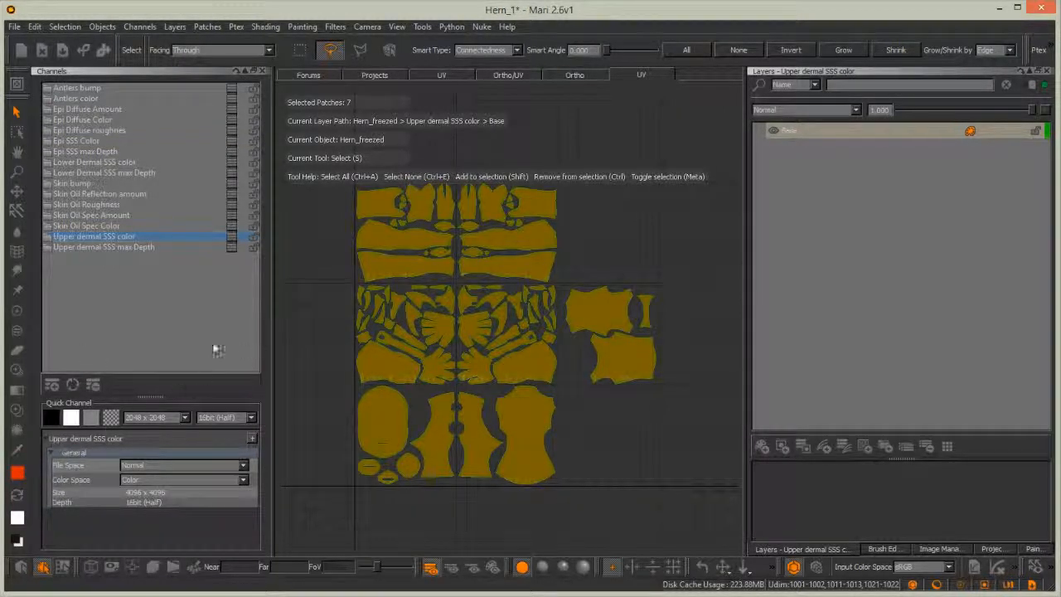
{"action": "left_click", "coordinate": [722, 173]}
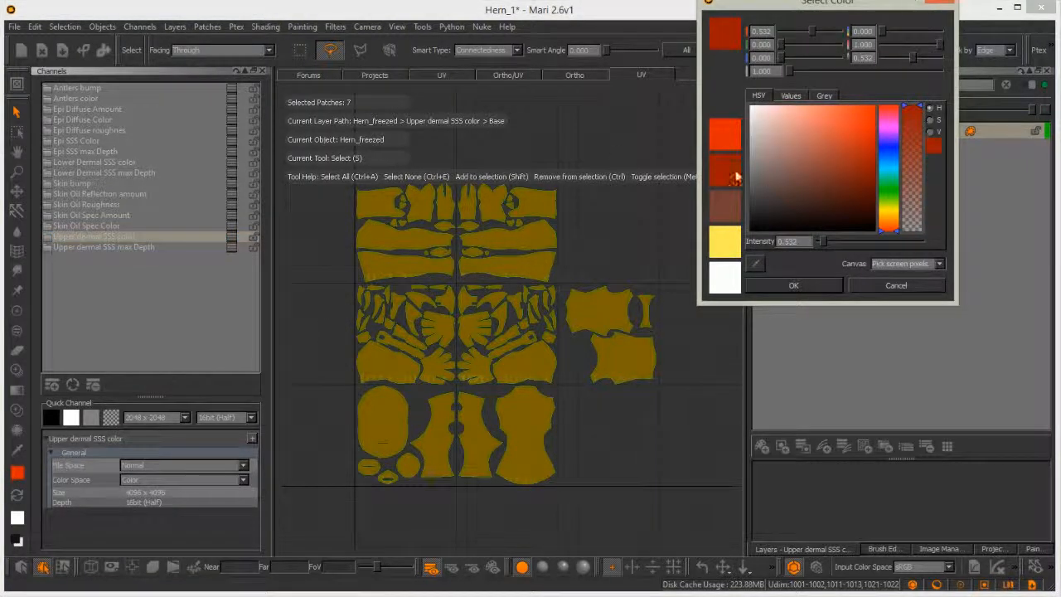
{"action": "left_click", "coordinate": [794, 285]}
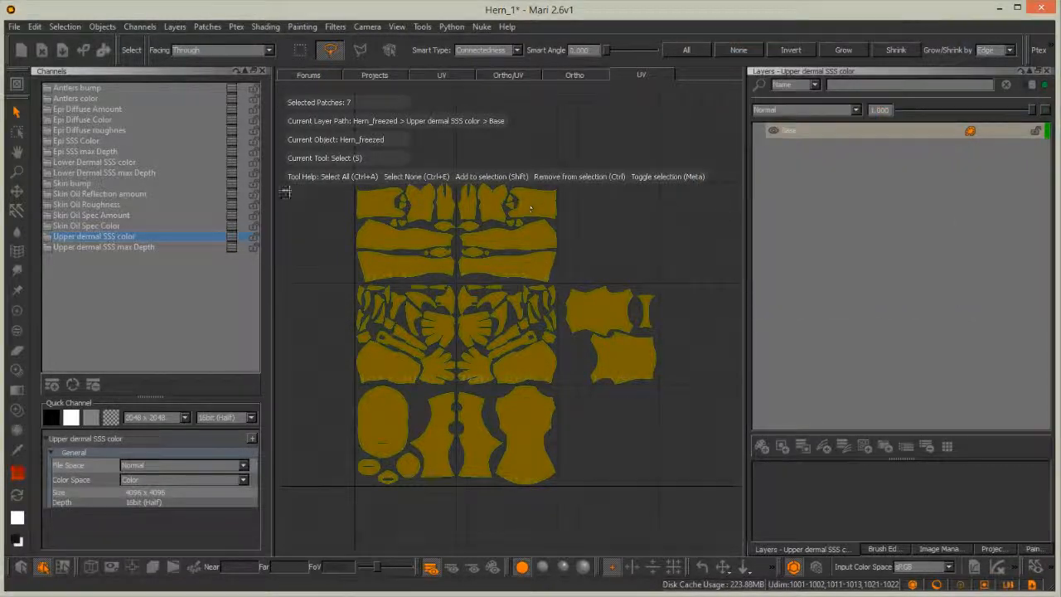
{"action": "left_click", "coordinate": [203, 28]}
{"action": "mouse_move", "coordinate": [221, 154]}
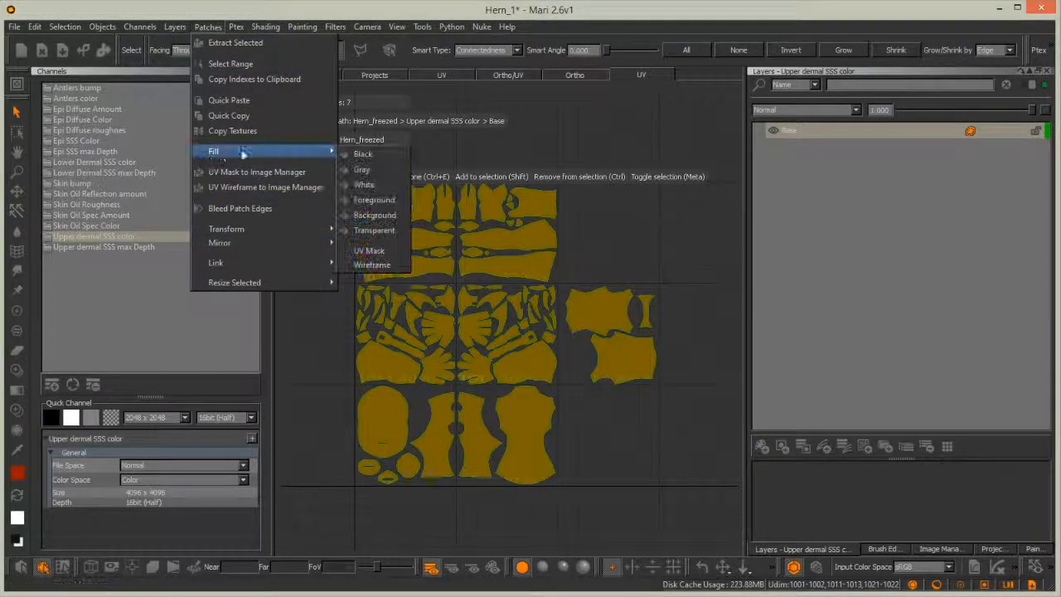
{"action": "left_click", "coordinate": [374, 200]}
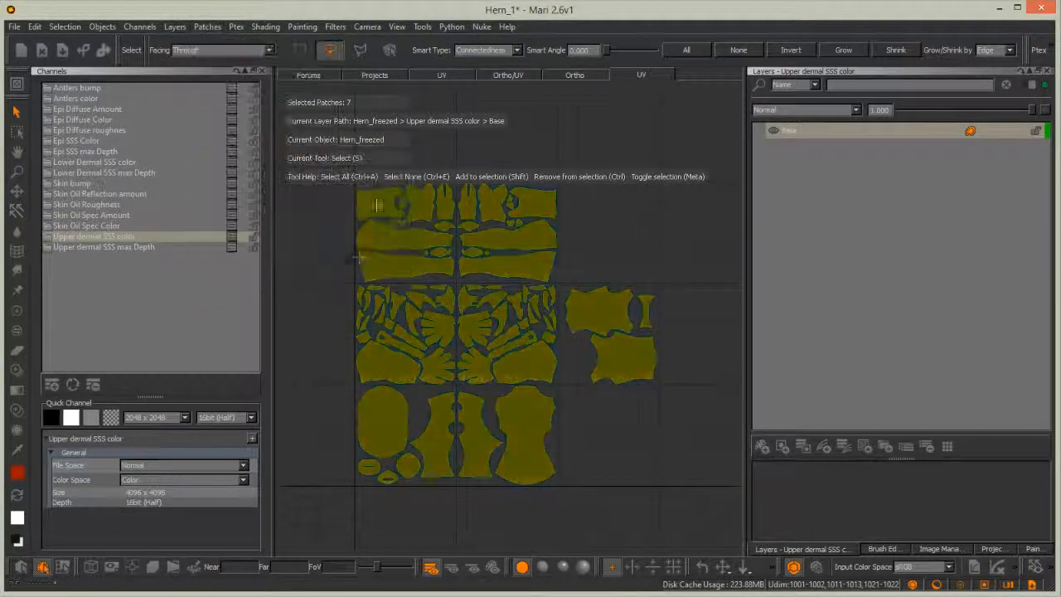
{"action": "left_click", "coordinate": [320, 303]}
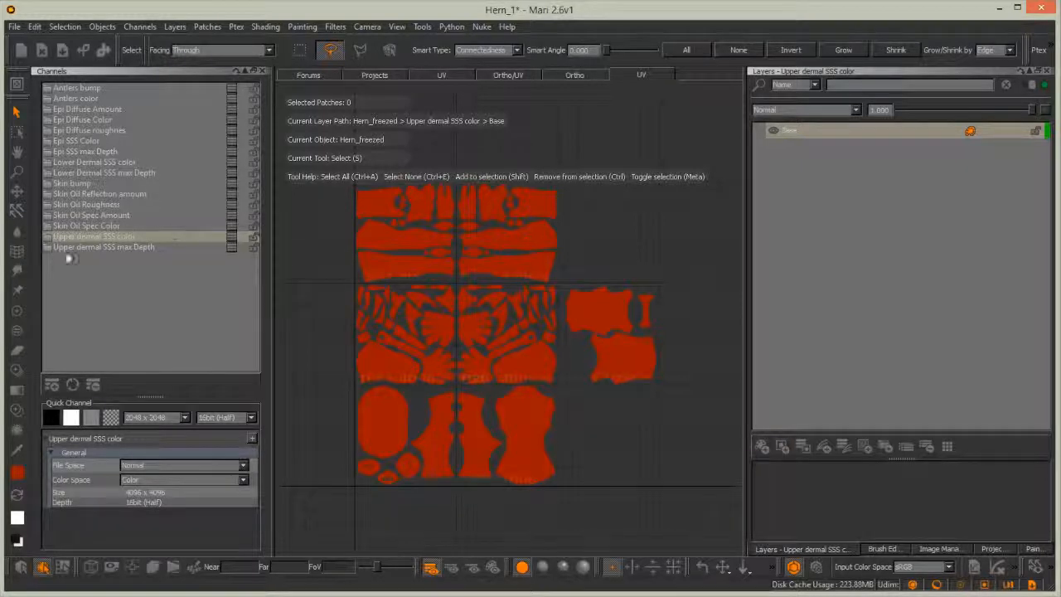
Fill all patches of the Lower Dermal SSS color channel with bright red (1.000, 0.026, 0.026) as foreground colour
{"action": "left_click", "coordinate": [115, 163]}
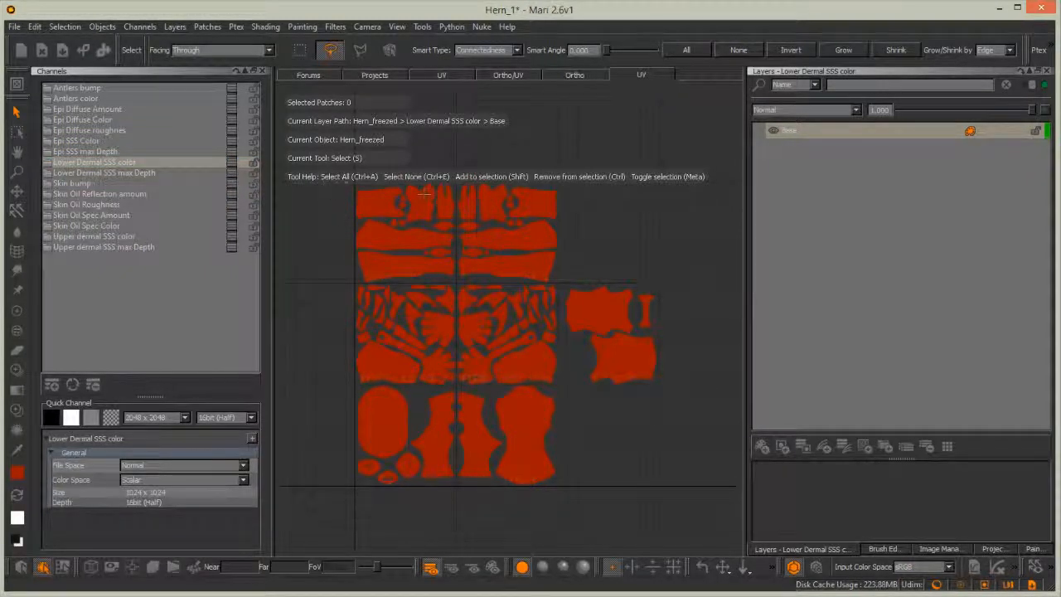
{"action": "mouse_move", "coordinate": [403, 510]}
{"action": "left_mouse_down"}
{"action": "mouse_move", "coordinate": [694, 403]}
{"action": "mouse_move", "coordinate": [592, 153]}
{"action": "mouse_move", "coordinate": [504, 126]}
{"action": "left_mouse_up"}
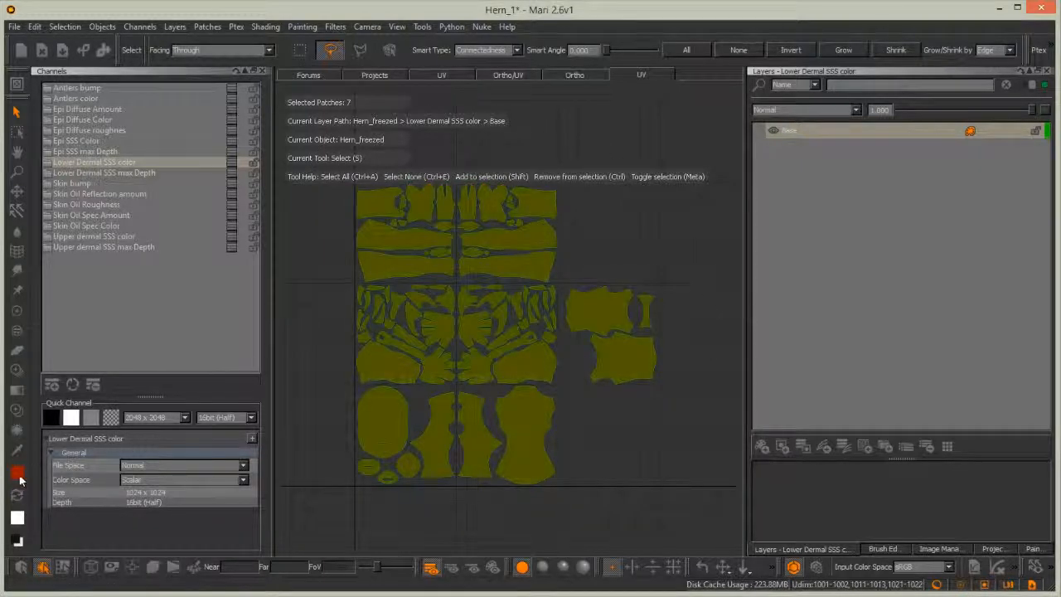
{"action": "left_click", "coordinate": [19, 475]}
{"action": "left_click", "coordinate": [715, 139]}
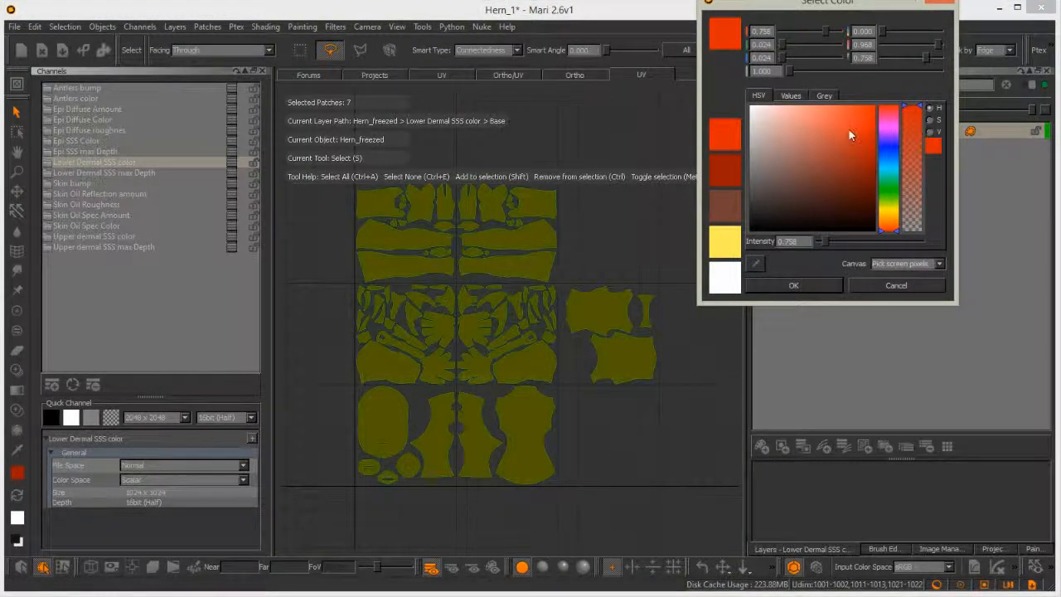
{"action": "left_click_drag", "start_coordinate": [875, 139], "coordinate": [873, 113]}
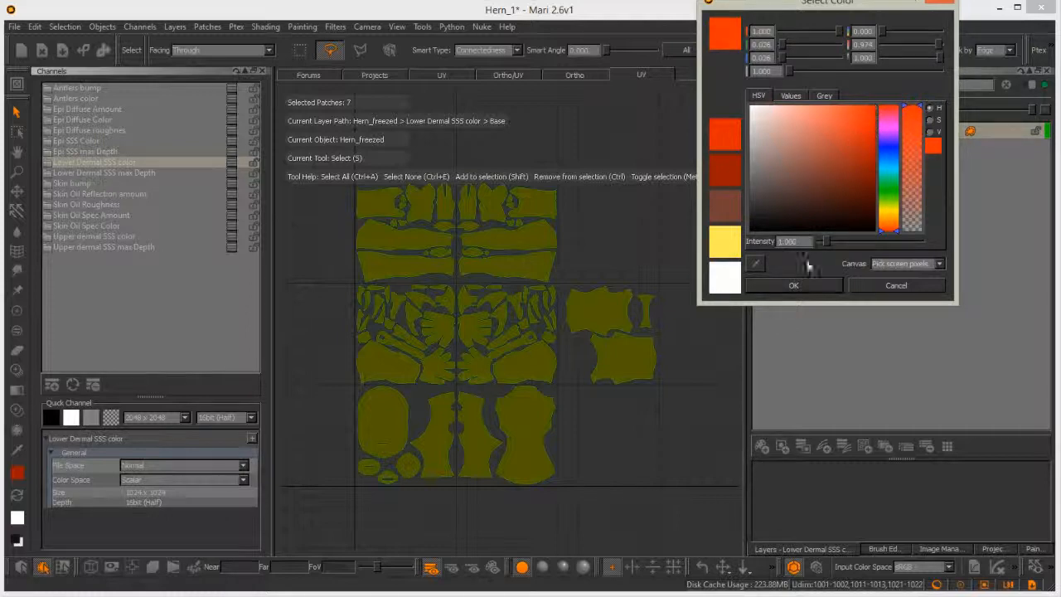
{"action": "left_click", "coordinate": [806, 287]}
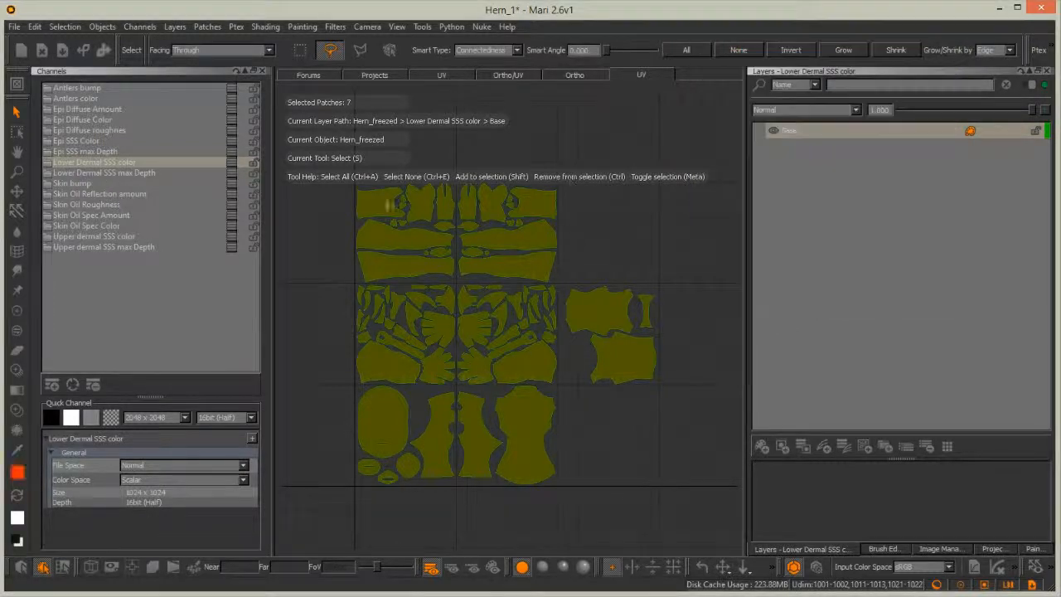
{"action": "left_click", "coordinate": [207, 27]}
{"action": "mouse_move", "coordinate": [213, 150]}
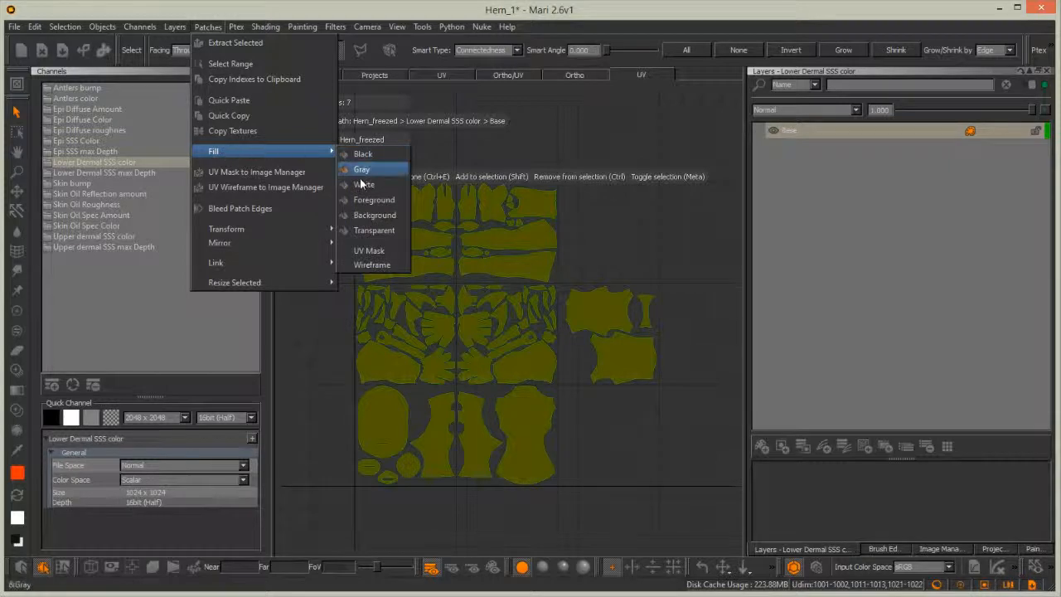
{"action": "left_click", "coordinate": [373, 199]}
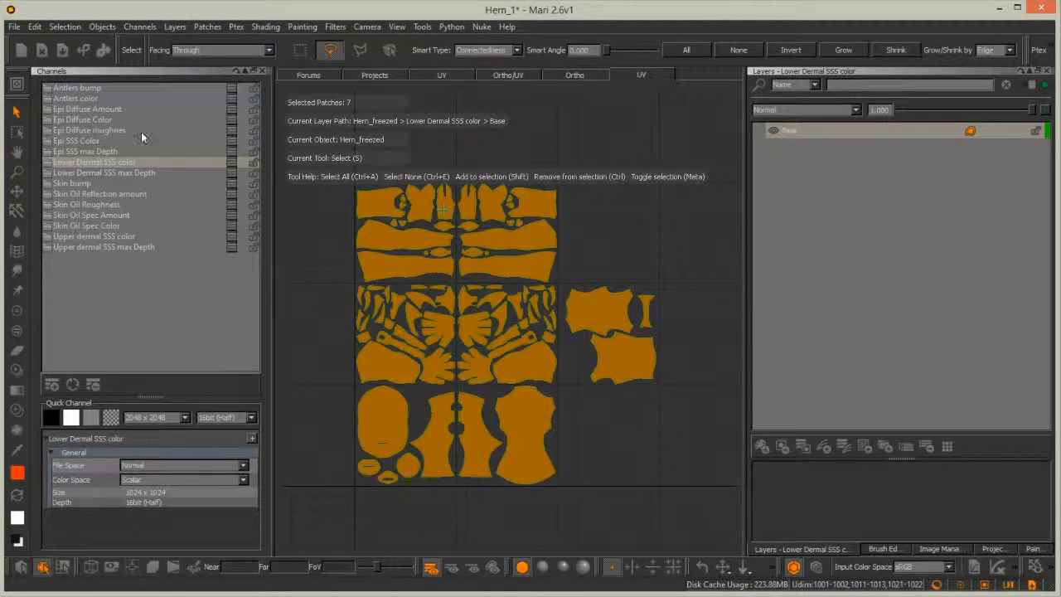
Export the Lower Dermal SSS color channel flattened as UDIM .tif files with alpha channels removed, overwriting the existing files in Mari exports
{"action": "right_click", "coordinate": [209, 162]}
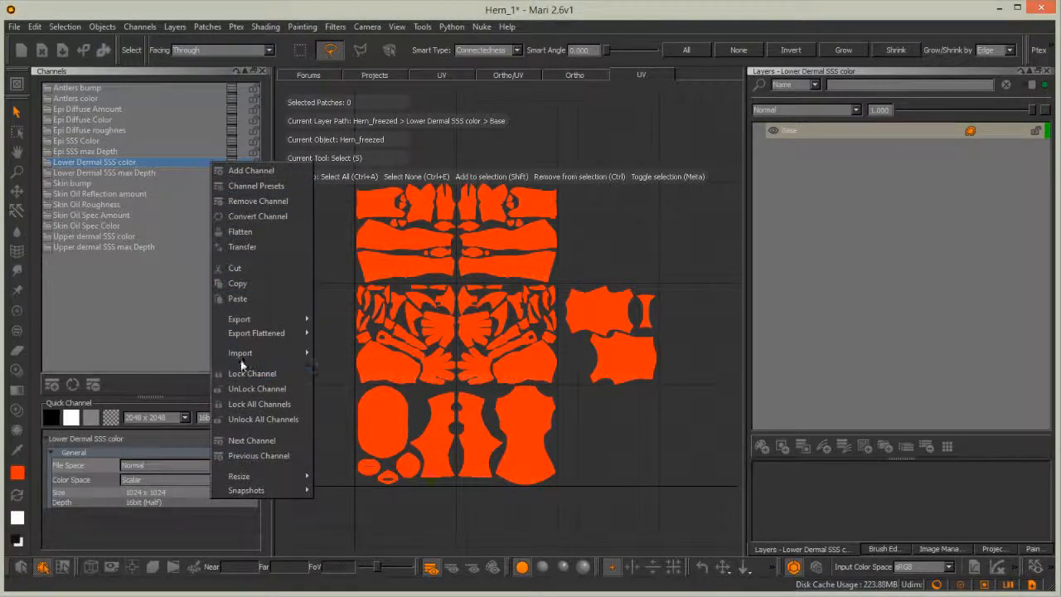
{"action": "mouse_move", "coordinate": [251, 338]}
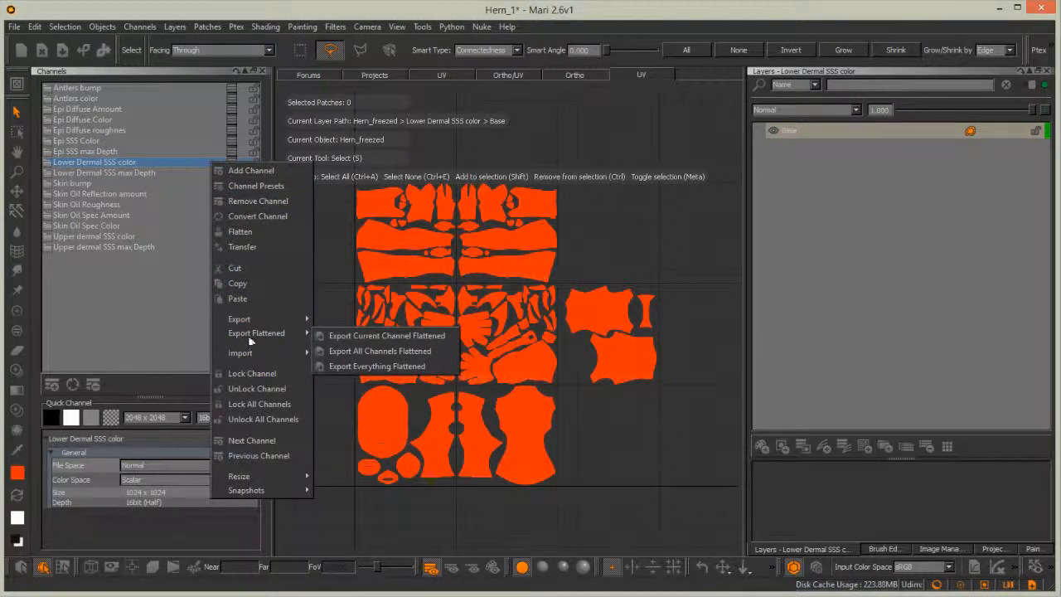
{"action": "left_click", "coordinate": [350, 335]}
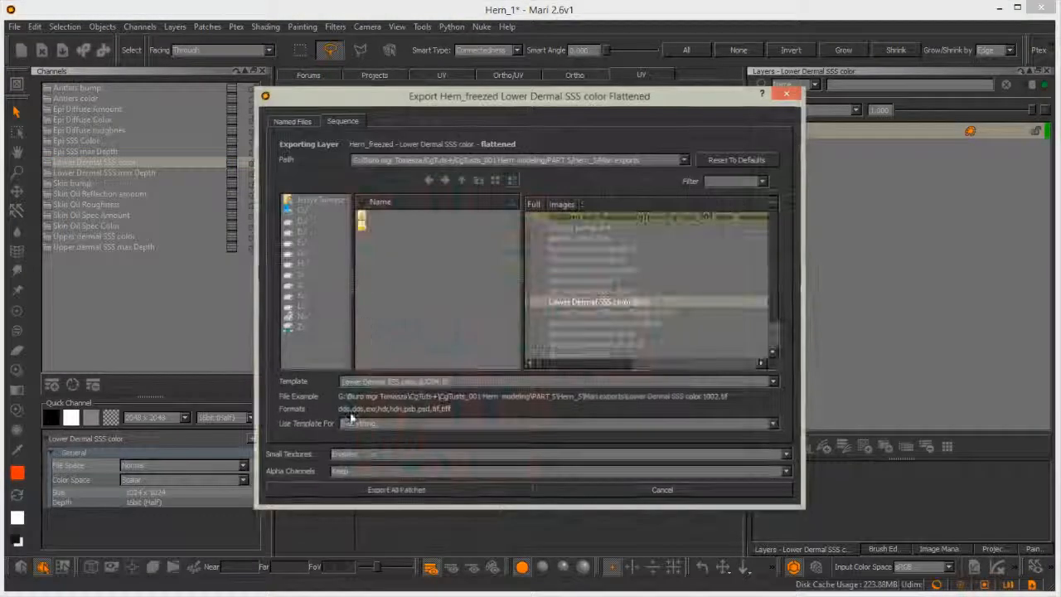
{"action": "left_click", "coordinate": [348, 471]}
{"action": "left_click", "coordinate": [344, 486]}
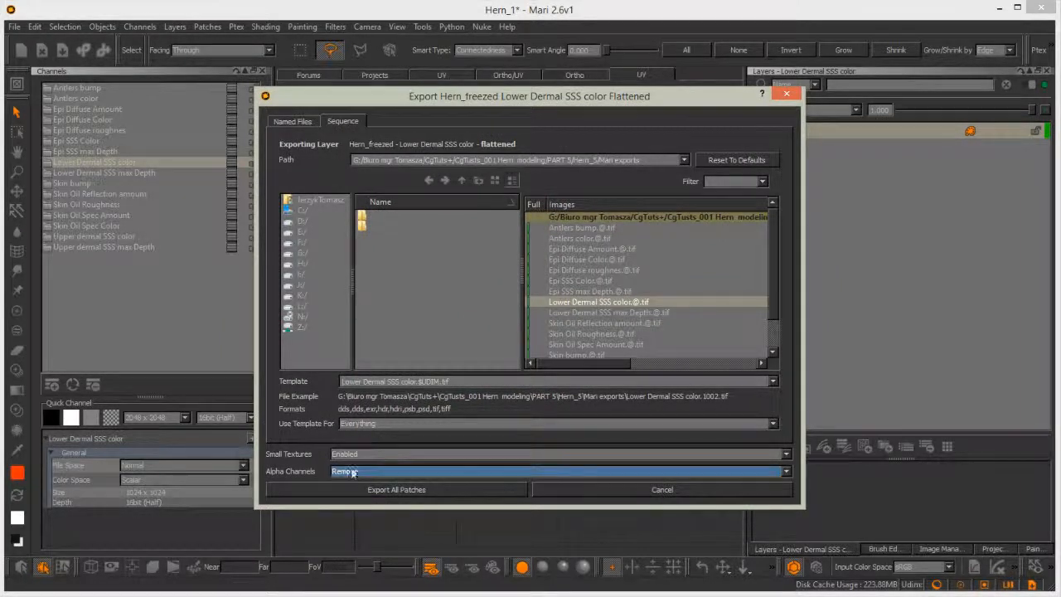
{"action": "left_click", "coordinate": [410, 495]}
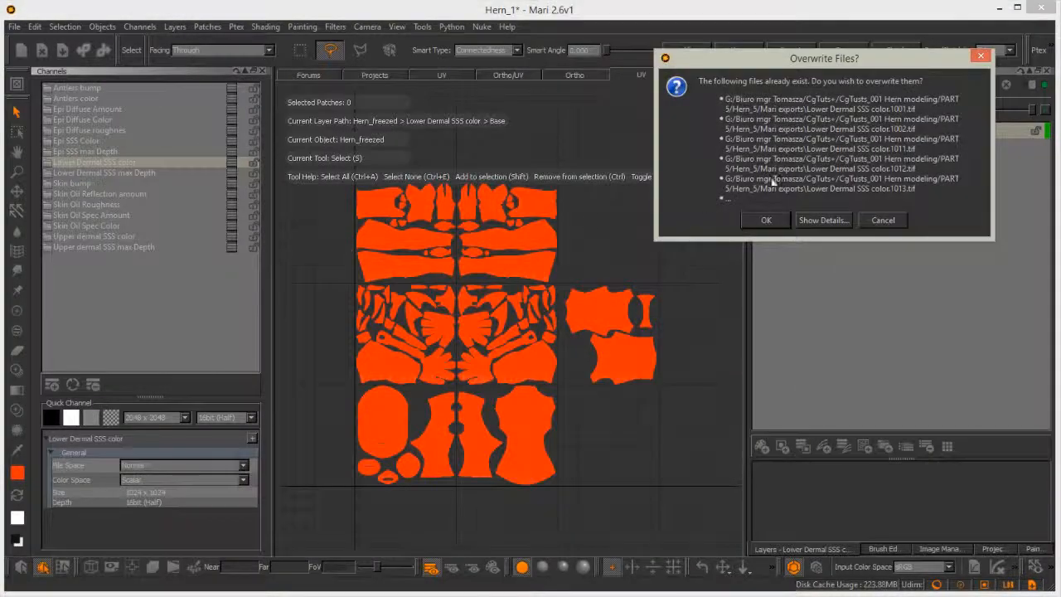
{"action": "left_click", "coordinate": [767, 222]}
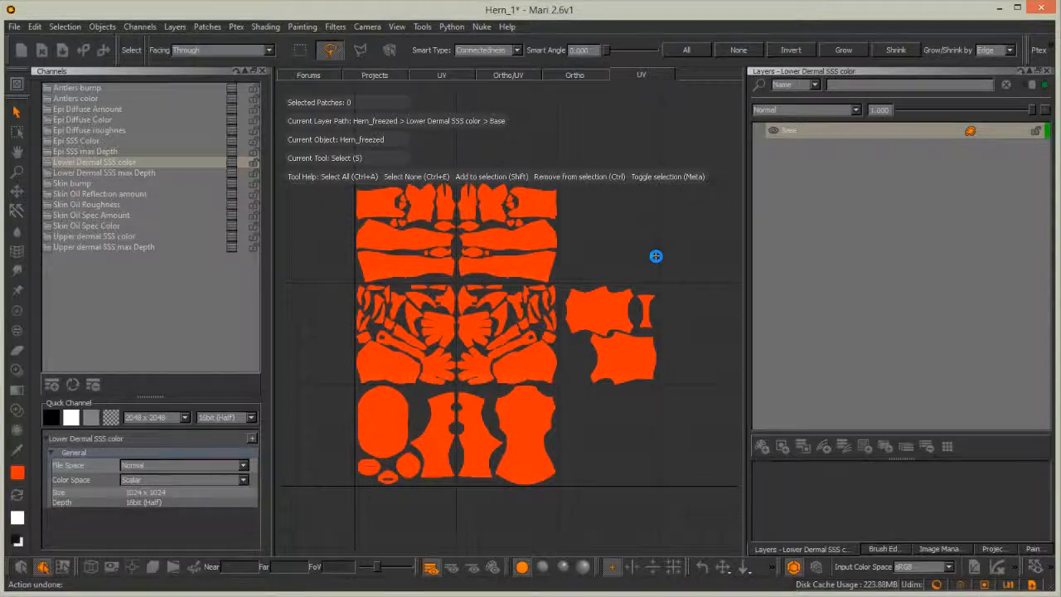
Export the Upper dermal SSS color channel flattened as UDIM .tif files with alpha channels removed, overwriting the existing files in Mari exports
{"action": "left_click", "coordinate": [124, 238]}
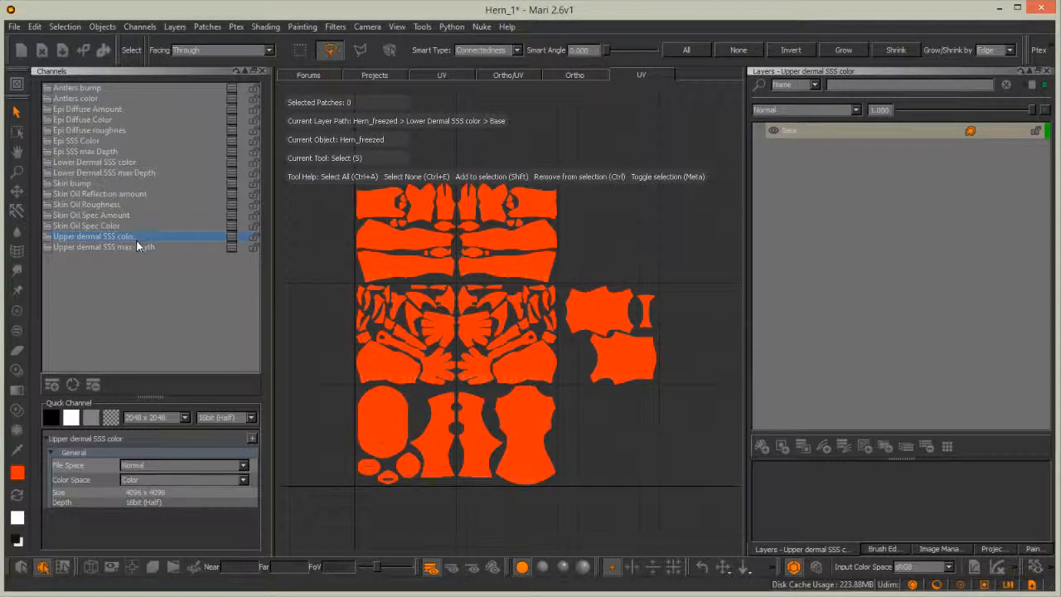
{"action": "right_click", "coordinate": [183, 234]}
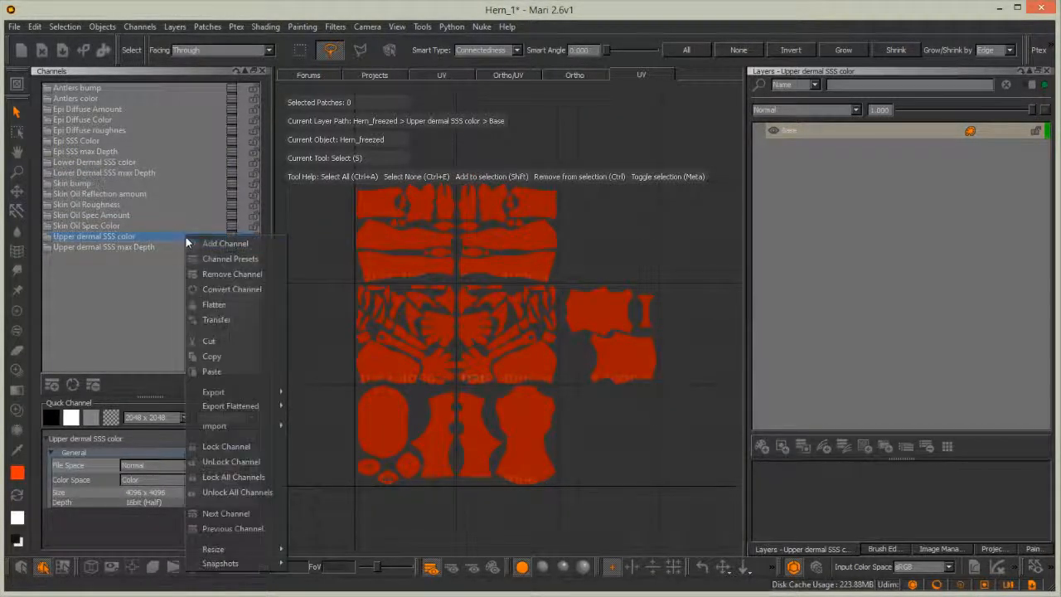
{"action": "mouse_move", "coordinate": [228, 407]}
{"action": "left_click", "coordinate": [313, 410]}
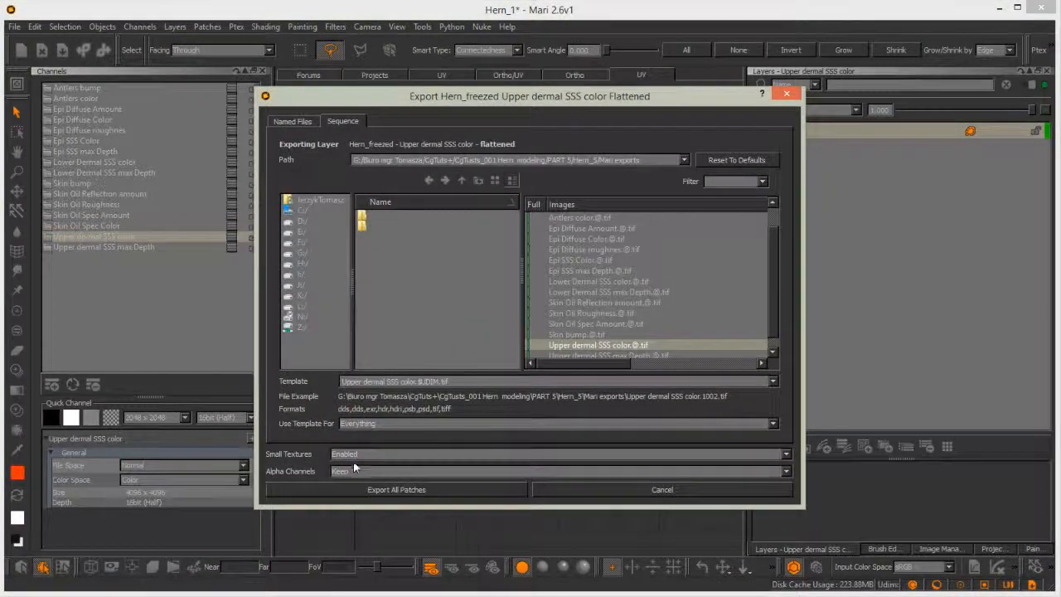
{"action": "left_click", "coordinate": [344, 472]}
{"action": "left_click", "coordinate": [339, 487]}
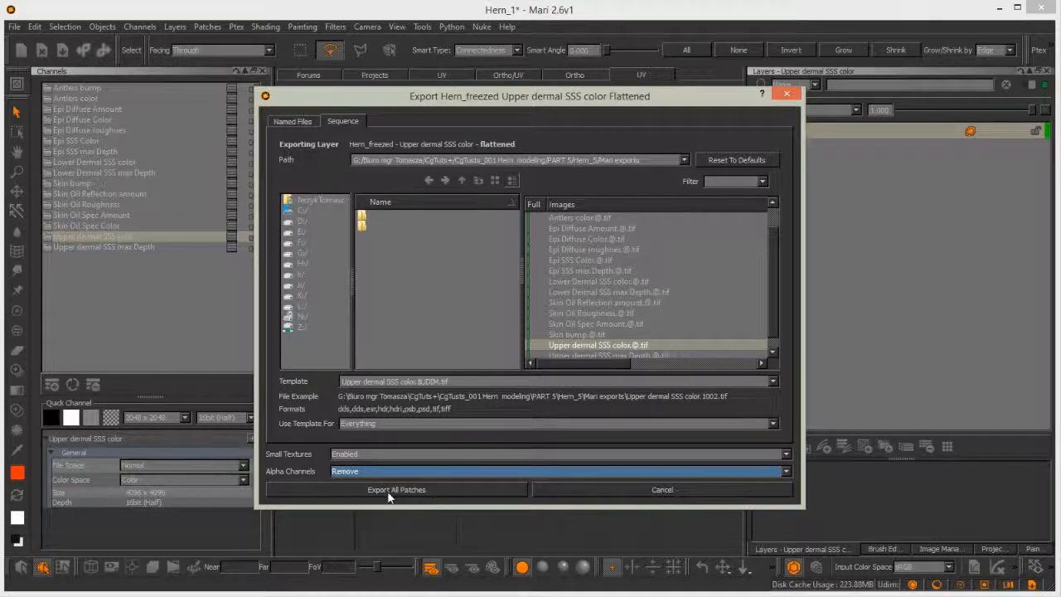
{"action": "left_click", "coordinate": [395, 489]}
{"action": "left_click", "coordinate": [768, 219]}
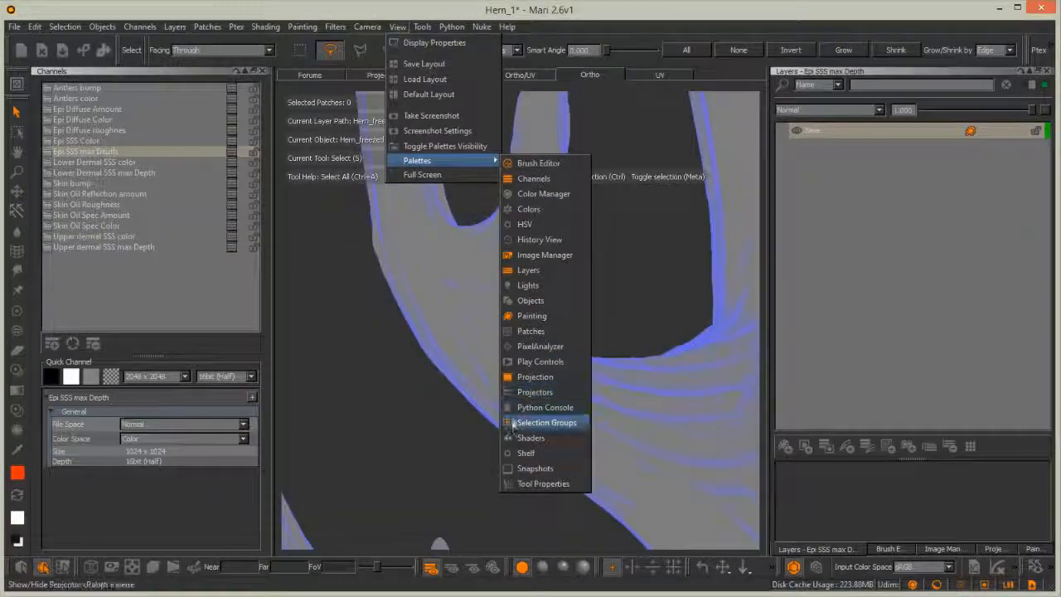
Display the selection groups and hide the Hern_032Antlers group in the Ortho view
{"action": "left_click", "coordinate": [514, 418]}
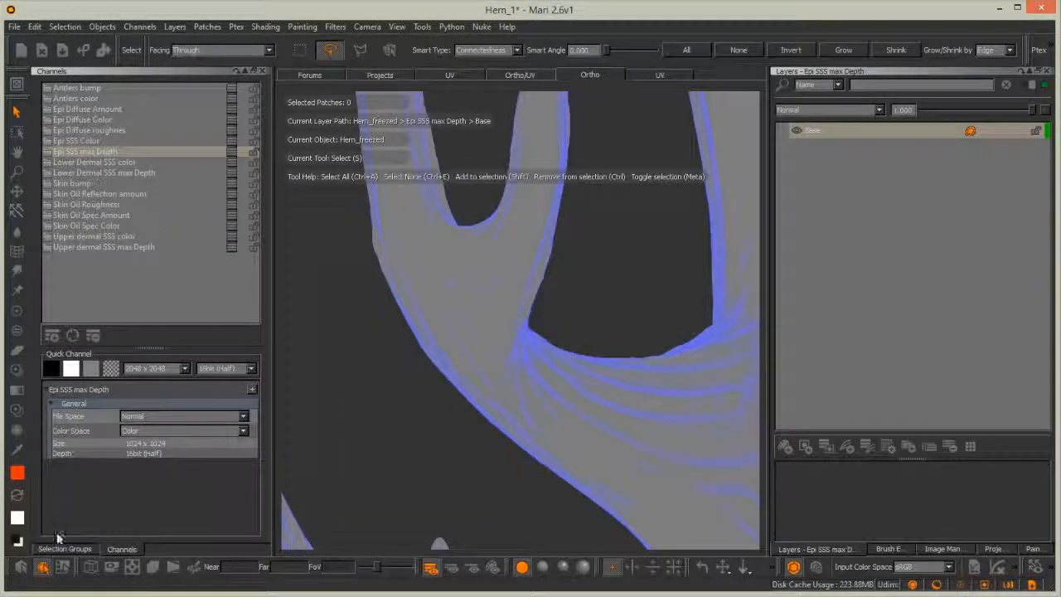
{"action": "left_click", "coordinate": [65, 549]}
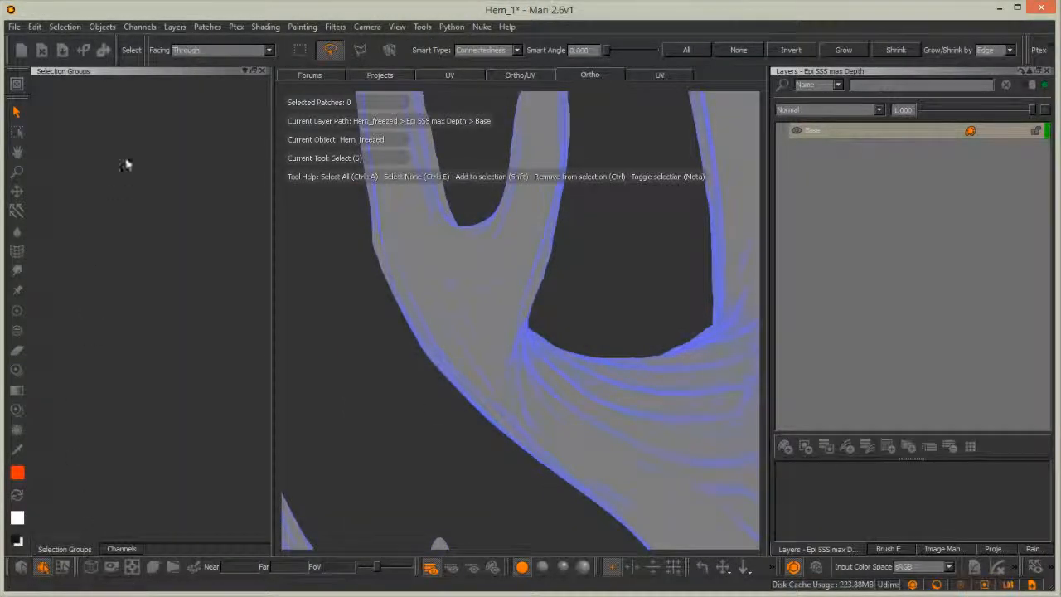
{"action": "left_click", "coordinate": [244, 71]}
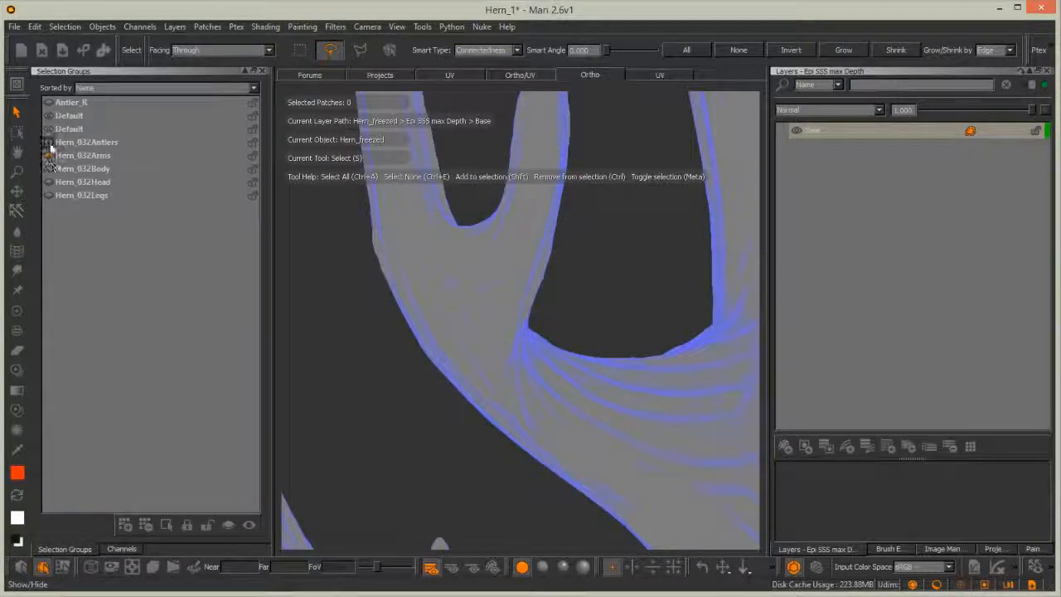
{"action": "left_click", "coordinate": [49, 143]}
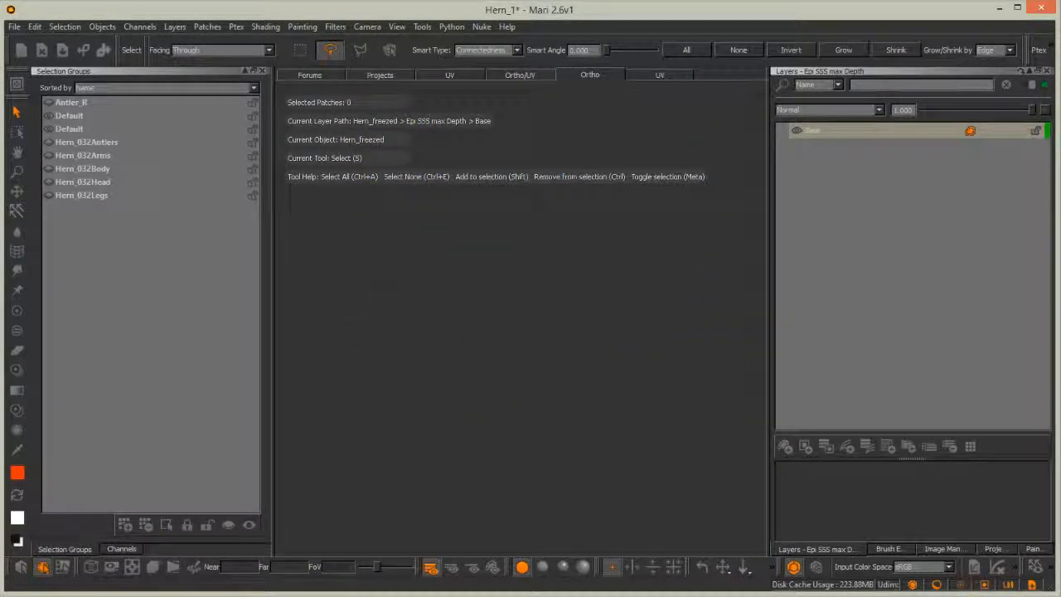
Show the scene's object list, hide the ear ring freezed object, and close the list again
{"action": "left_click_drag", "start_coordinate": [457, 277], "coordinate": [166, 446], "text": "alt"}
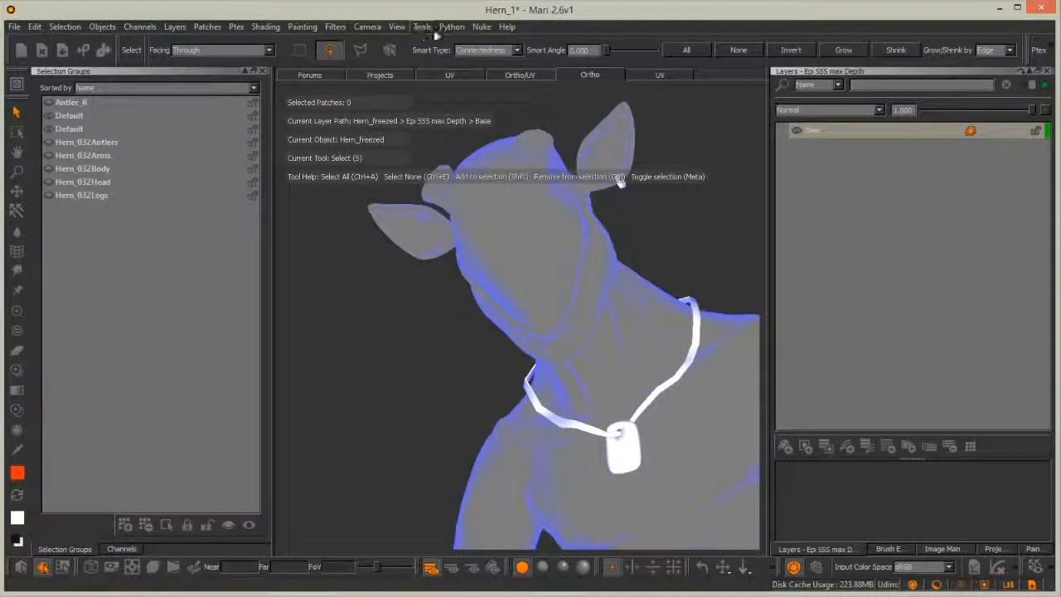
{"action": "left_click", "coordinate": [400, 27]}
{"action": "mouse_move", "coordinate": [440, 161]}
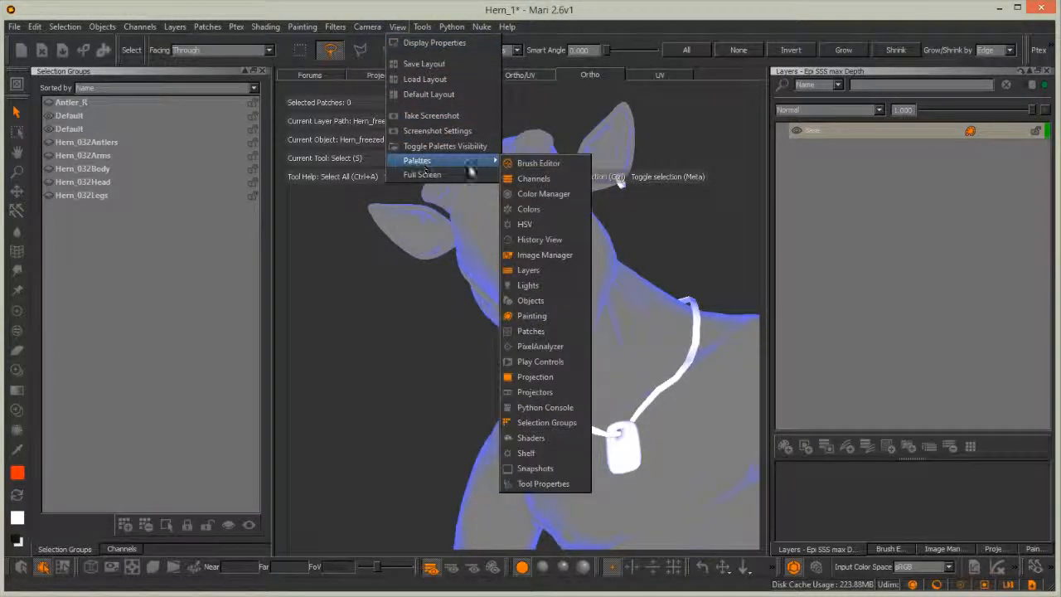
{"action": "left_click", "coordinate": [530, 300]}
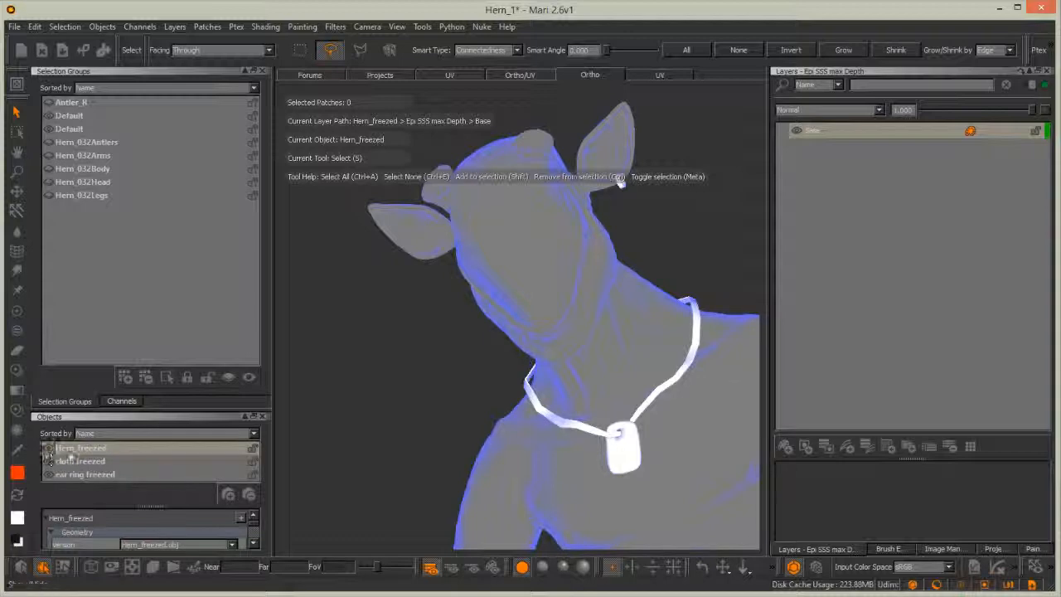
{"action": "left_click_drag", "start_coordinate": [153, 404], "coordinate": [157, 287]}
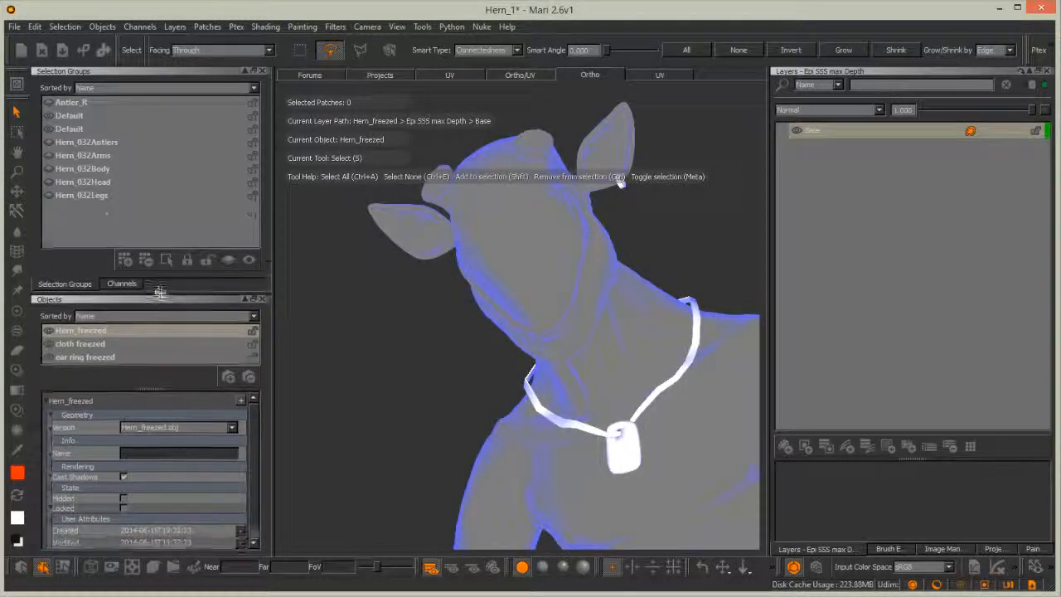
{"action": "left_click", "coordinate": [49, 358]}
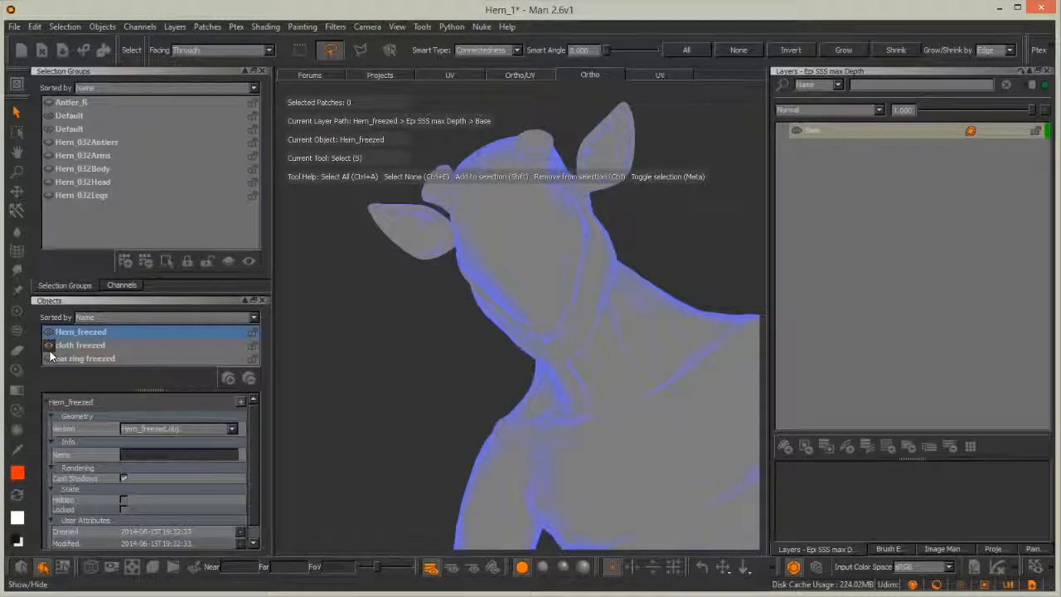
{"action": "left_click", "coordinate": [262, 300]}
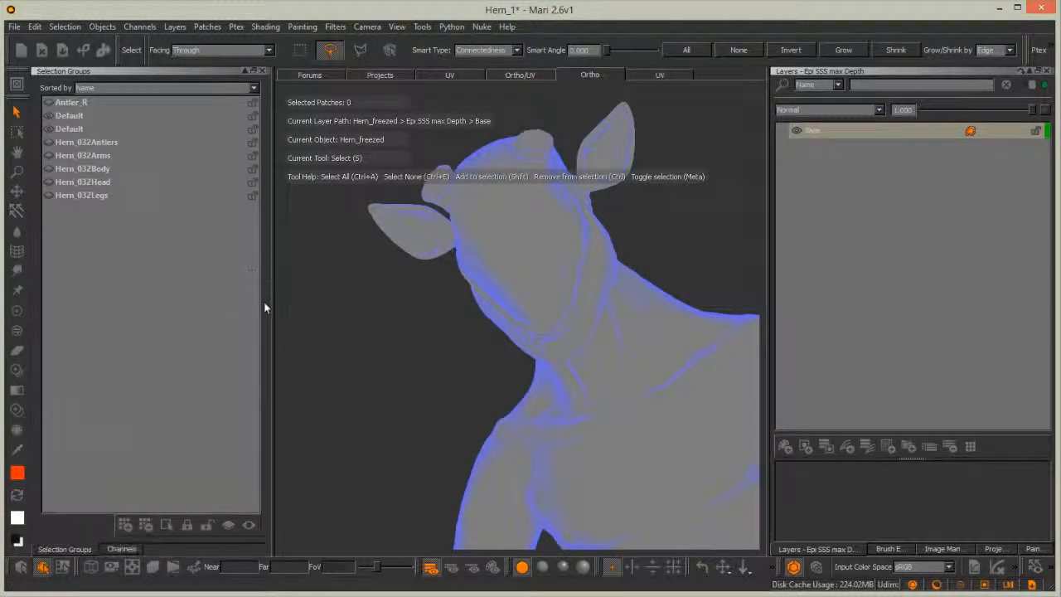
Add a new paint layer named white above Base in the Epi SSS max Depth channel
{"action": "middle_click_drag", "start_coordinate": [404, 284], "coordinate": [431, 233]}
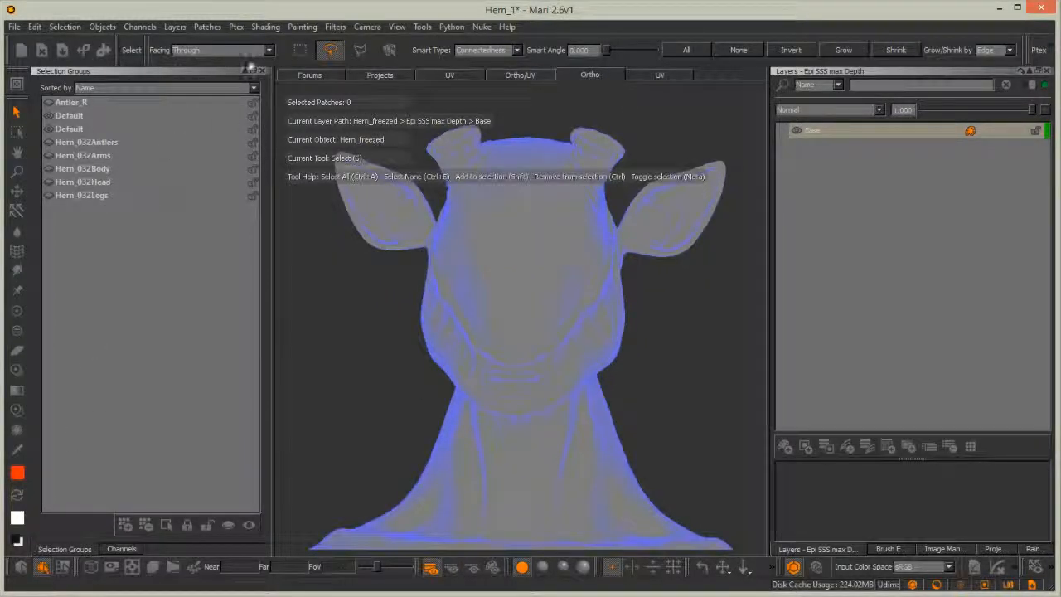
{"action": "left_click", "coordinate": [112, 549]}
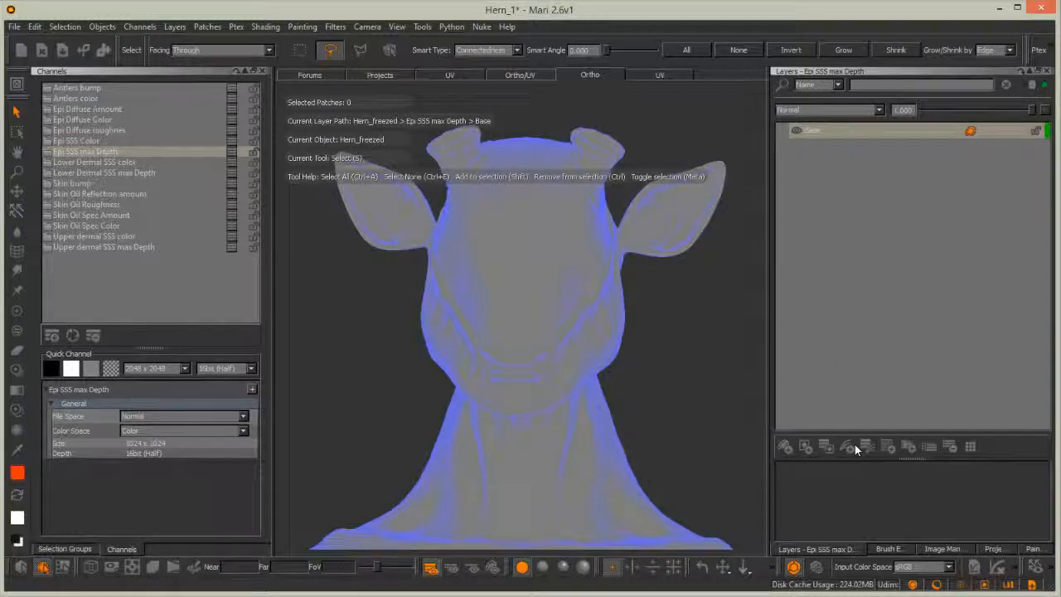
{"action": "left_click", "coordinate": [786, 448]}
{"action": "double_click", "coordinate": [808, 131]}
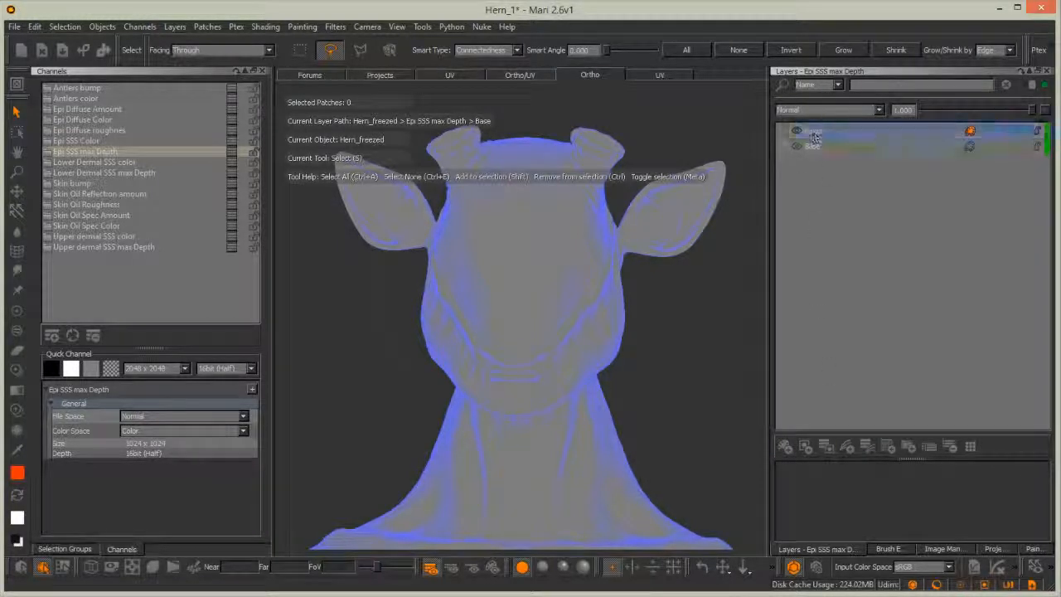
{"action": "type", "text": "white"}
{"action": "key", "text": "Return"}
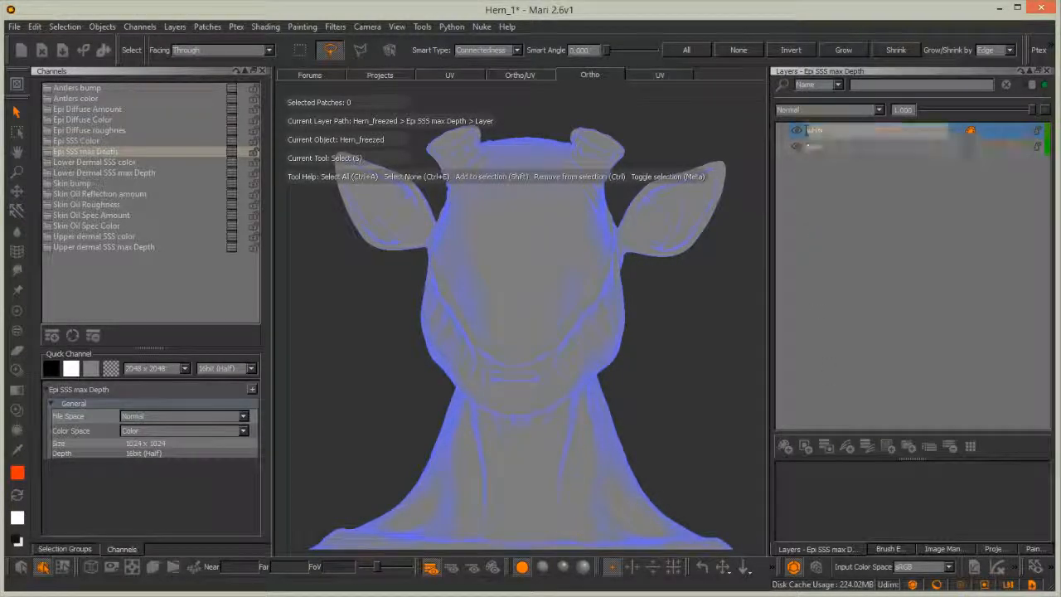
Activate the Paint tool with black as the foreground colour and white as the background colour for work on Hern's head
{"action": "left_click", "coordinate": [16, 495]}
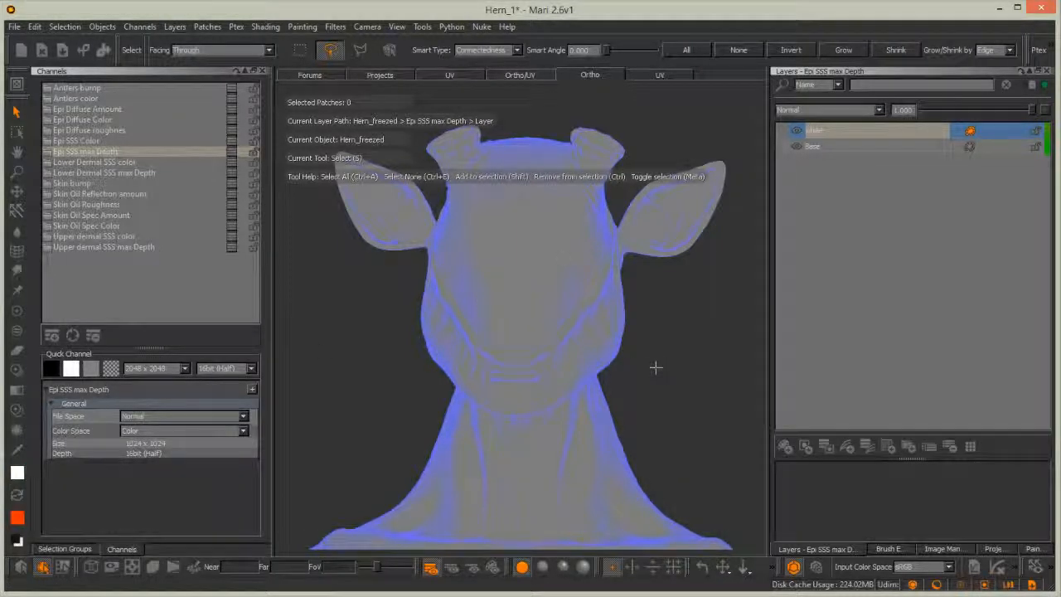
{"action": "key", "text": "p"}
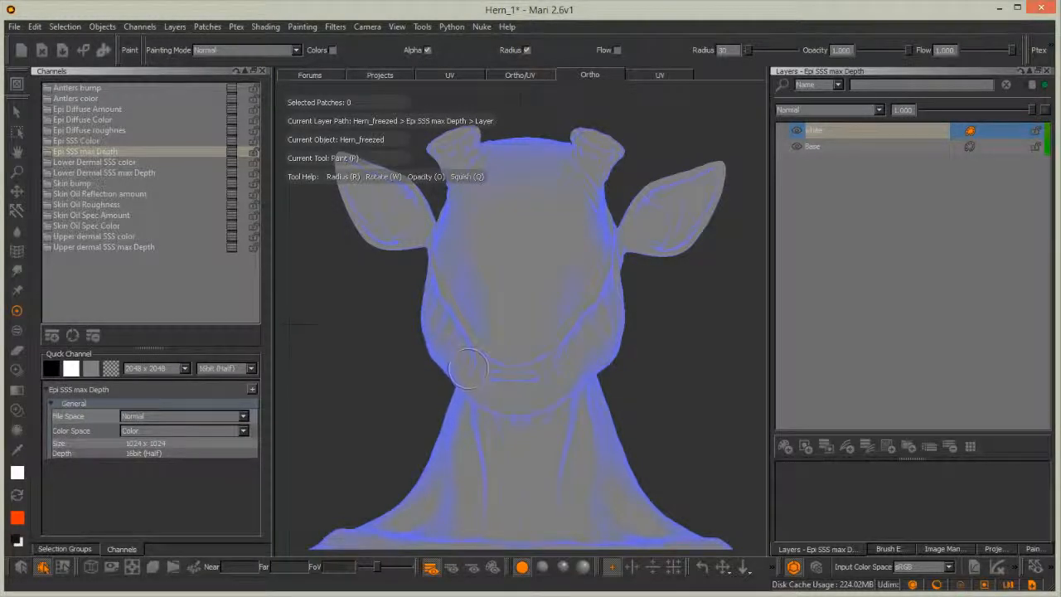
{"action": "key", "text": "2"}
{"action": "key", "text": "5"}
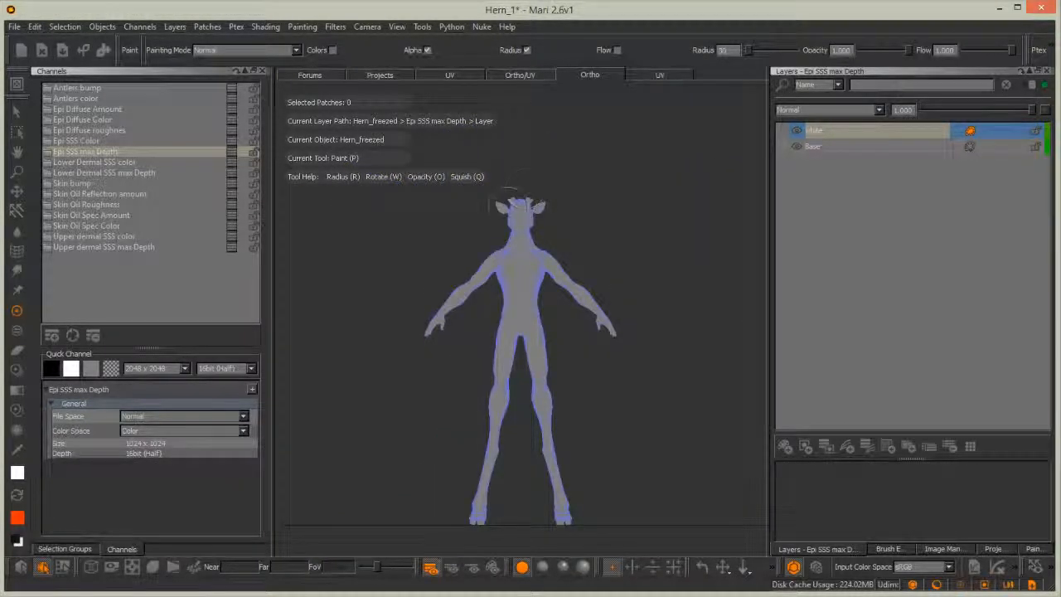
{"action": "scroll", "coordinate": [561, 190], "scroll_direction": "up", "scroll_amount": 5}
{"action": "middle_click_drag", "start_coordinate": [522, 257], "coordinate": [505, 568], "text": "alt"}
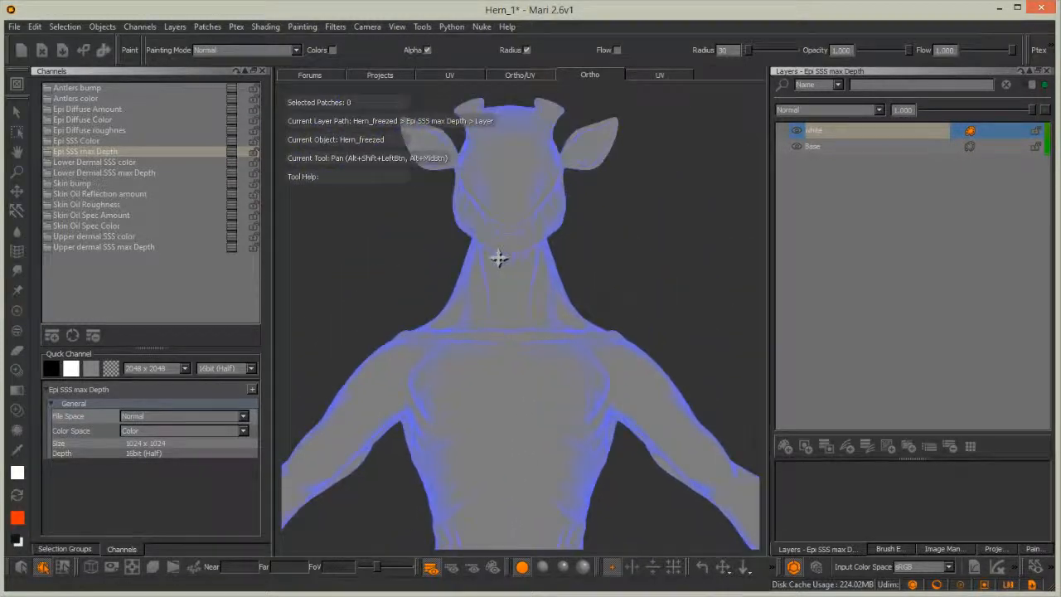
{"action": "middle_click_drag", "start_coordinate": [497, 244], "coordinate": [511, 353], "text": "alt"}
{"action": "mouse_move", "coordinate": [526, 249]}
{"action": "right_mouse_down", "text": "alt"}
{"action": "mouse_move", "coordinate": [618, 226]}
{"action": "mouse_move", "coordinate": [562, 289]}
{"action": "mouse_move", "coordinate": [528, 279]}
{"action": "right_mouse_up", "text": "alt"}
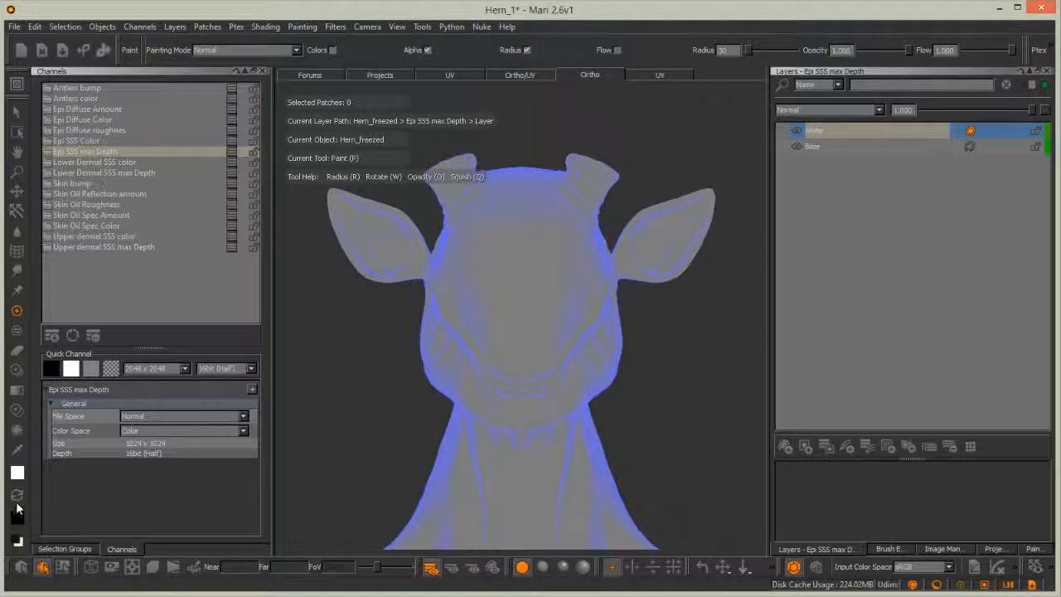
{"action": "left_click", "coordinate": [16, 495]}
Undo a hard test stroke and paint black over Hern's forehead and antler bases with a soft brush of radius 130 and flow 0.160
{"action": "left_click_drag", "start_coordinate": [535, 357], "coordinate": [584, 269]}
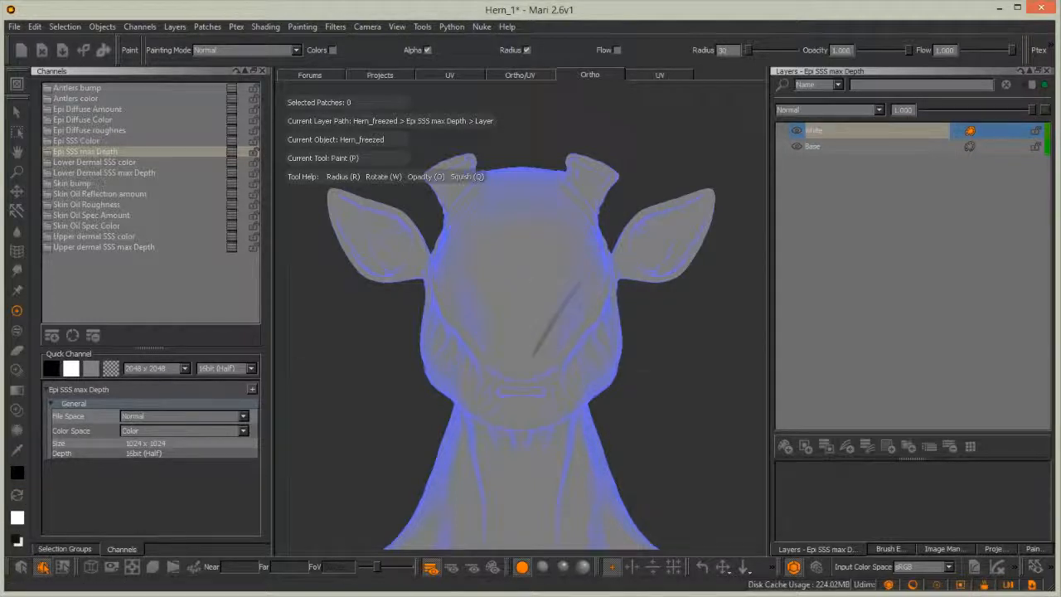
{"action": "key", "text": "ctrl+z"}
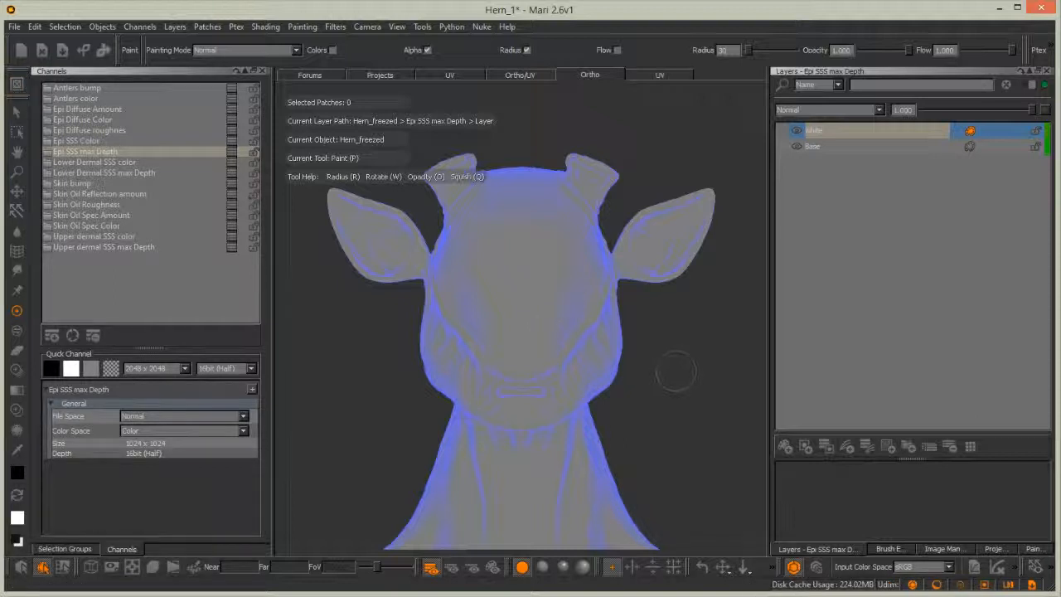
{"action": "key", "text": "k"}
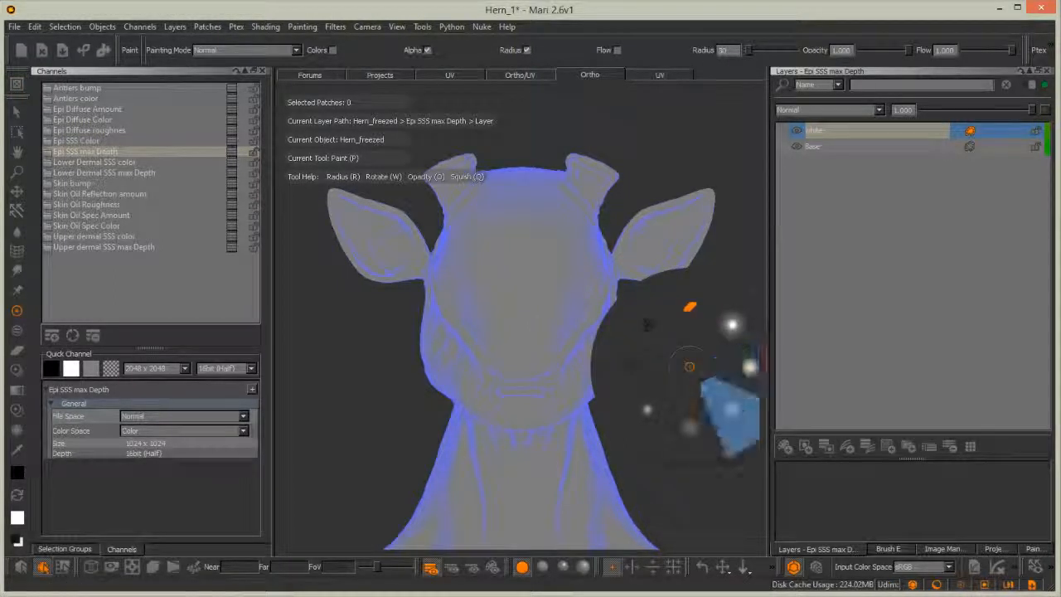
{"action": "mouse_move", "coordinate": [520, 248]}
{"action": "left_mouse_down"}
{"action": "mouse_move", "coordinate": [532, 254]}
{"action": "mouse_move", "coordinate": [526, 333]}
{"action": "left_mouse_up"}
{"action": "left_click_drag", "start_coordinate": [574, 243], "coordinate": [544, 319]}
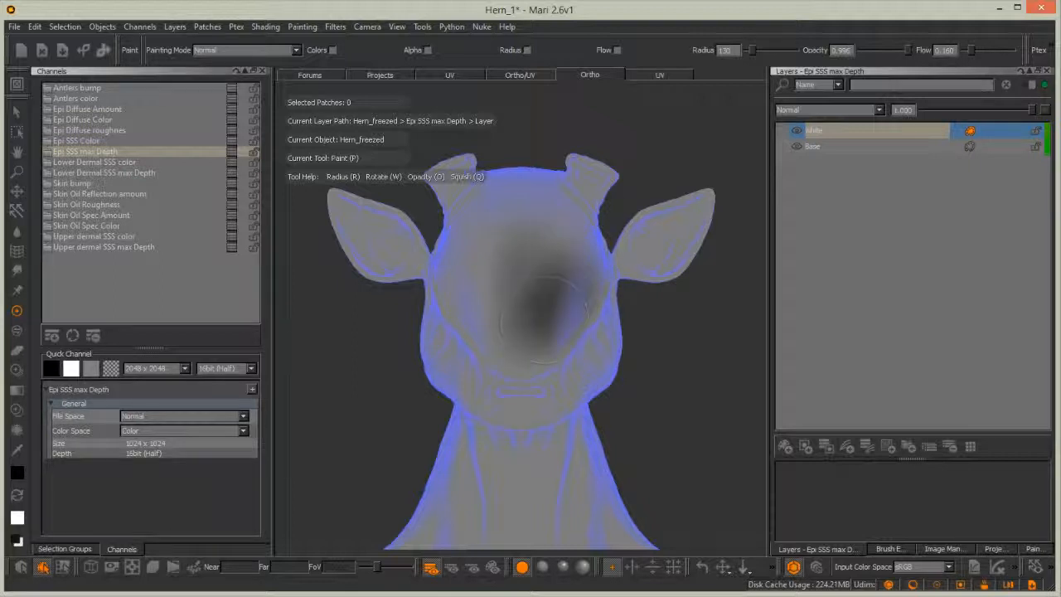
{"action": "mouse_move", "coordinate": [478, 247]}
{"action": "left_mouse_down"}
{"action": "mouse_move", "coordinate": [473, 293]}
{"action": "mouse_move", "coordinate": [485, 238]}
{"action": "left_mouse_up"}
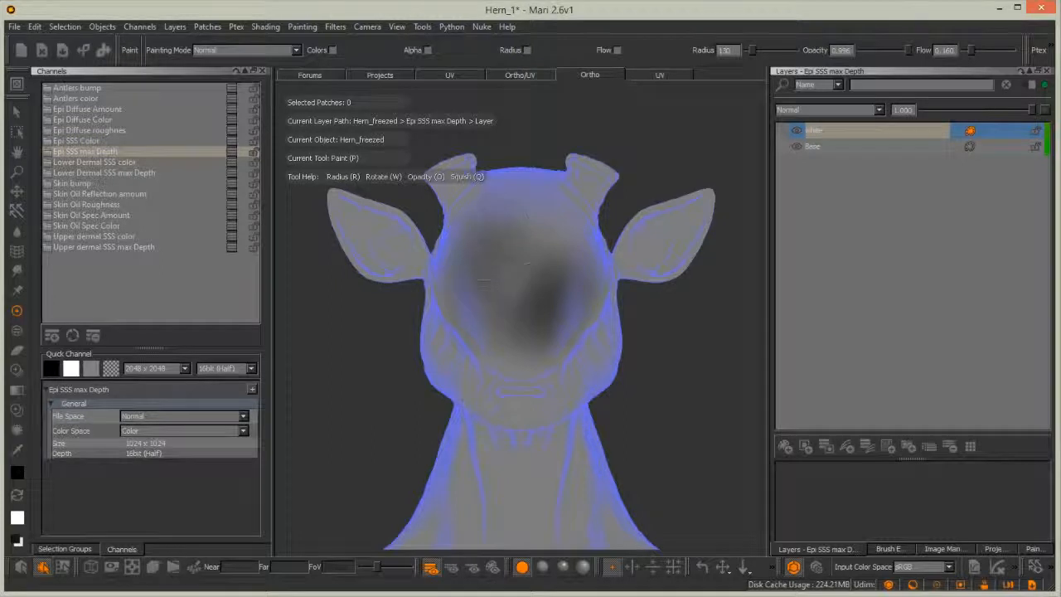
{"action": "left_click_drag", "start_coordinate": [547, 265], "coordinate": [551, 214]}
{"action": "left_click_drag", "start_coordinate": [510, 282], "coordinate": [521, 226]}
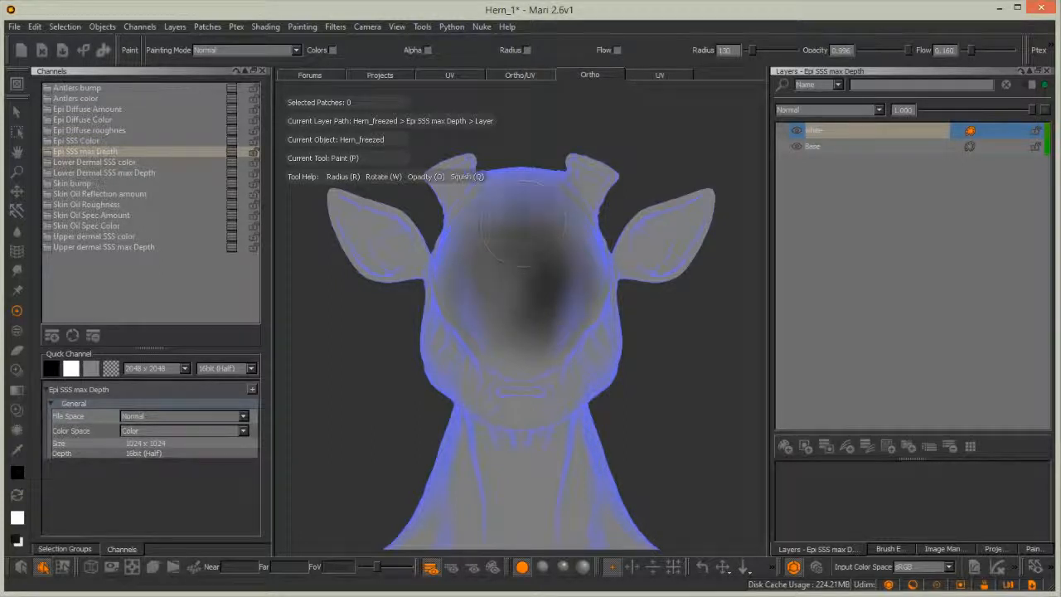
{"action": "mouse_move", "coordinate": [504, 299]}
{"action": "left_mouse_down"}
{"action": "mouse_move", "coordinate": [500, 264]}
{"action": "mouse_move", "coordinate": [544, 277]}
{"action": "mouse_move", "coordinate": [519, 339]}
{"action": "mouse_move", "coordinate": [502, 314]}
{"action": "mouse_move", "coordinate": [495, 242]}
{"action": "mouse_move", "coordinate": [510, 203]}
{"action": "mouse_move", "coordinate": [565, 251]}
{"action": "left_mouse_up"}
{"action": "mouse_move", "coordinate": [506, 357]}
{"action": "left_mouse_down"}
{"action": "mouse_move", "coordinate": [504, 296]}
{"action": "mouse_move", "coordinate": [535, 238]}
{"action": "mouse_move", "coordinate": [504, 327]}
{"action": "mouse_move", "coordinate": [555, 286]}
{"action": "mouse_move", "coordinate": [509, 315]}
{"action": "left_mouse_up"}
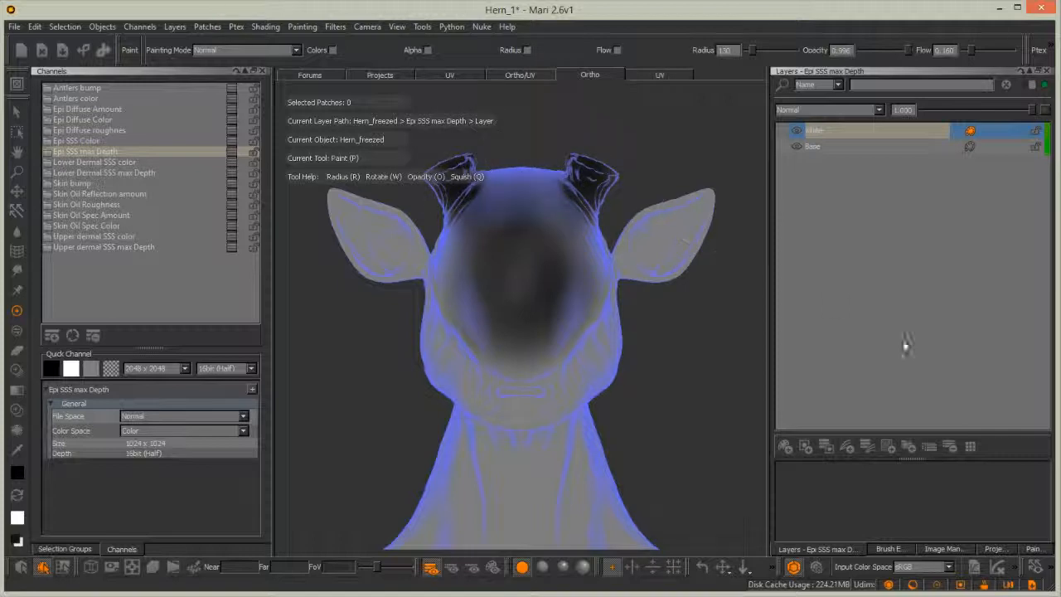
Set the paint projection to Through and turn off the Edge Mask
{"action": "left_click", "coordinate": [992, 549]}
{"action": "left_click", "coordinate": [869, 225]}
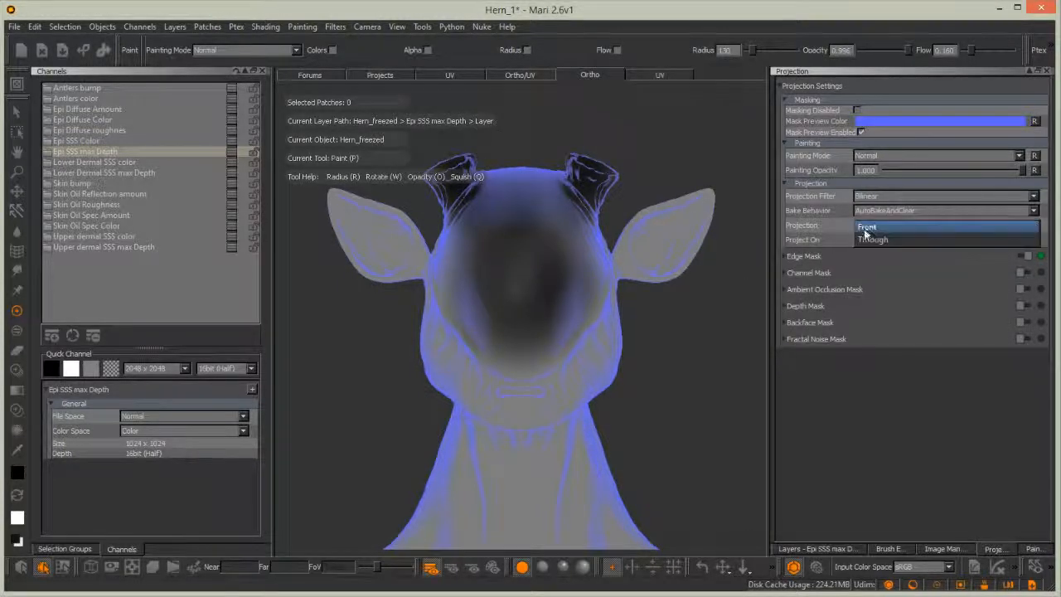
{"action": "left_click", "coordinate": [867, 241]}
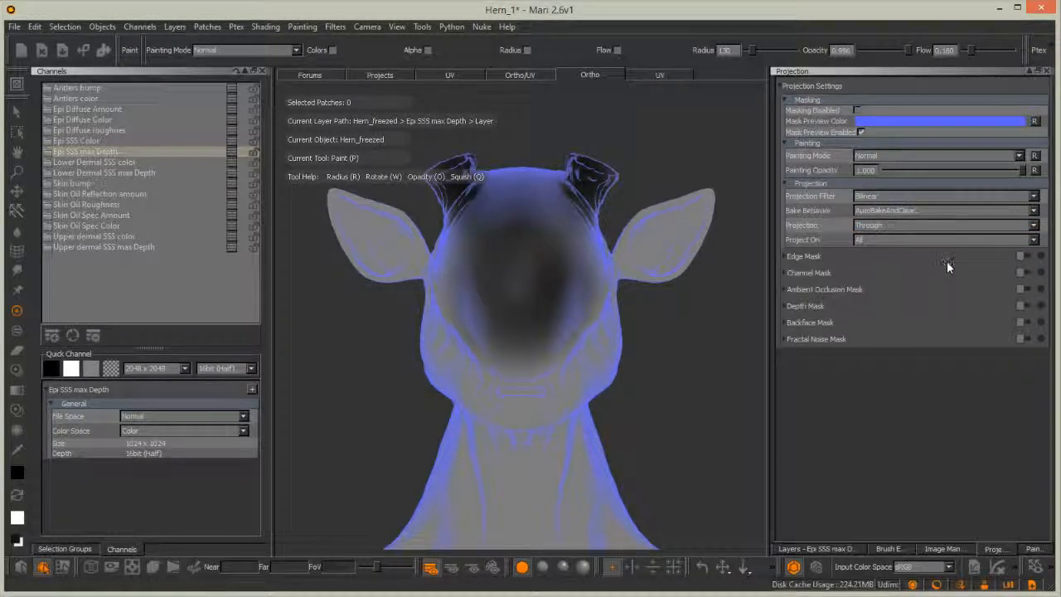
Paint the top of Hern's head, antler bases and upper forehead solid black, fading softly towards the face
{"action": "left_click_drag", "start_coordinate": [576, 152], "coordinate": [572, 156]}
{"action": "mouse_move", "coordinate": [524, 190]}
{"action": "left_mouse_down"}
{"action": "mouse_move", "coordinate": [580, 203]}
{"action": "mouse_move", "coordinate": [632, 135]}
{"action": "left_mouse_up"}
{"action": "left_click_drag", "start_coordinate": [469, 181], "coordinate": [469, 192]}
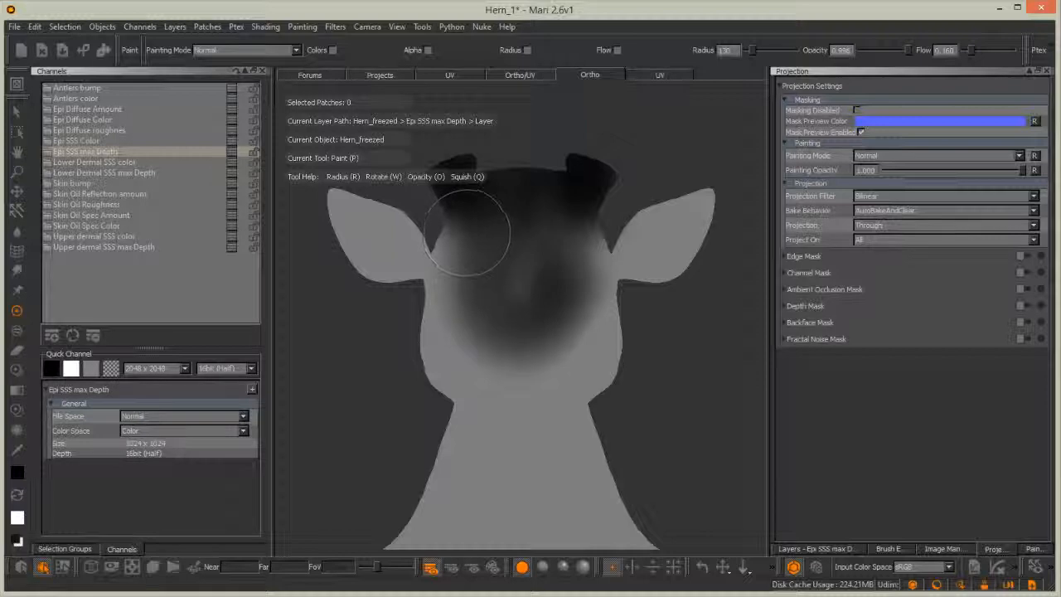
{"action": "key", "text": "slash"}
{"action": "key", "text": "p"}
{"action": "key", "text": "backslash"}
{"action": "key", "text": "slash"}
{"action": "key", "text": "slash"}
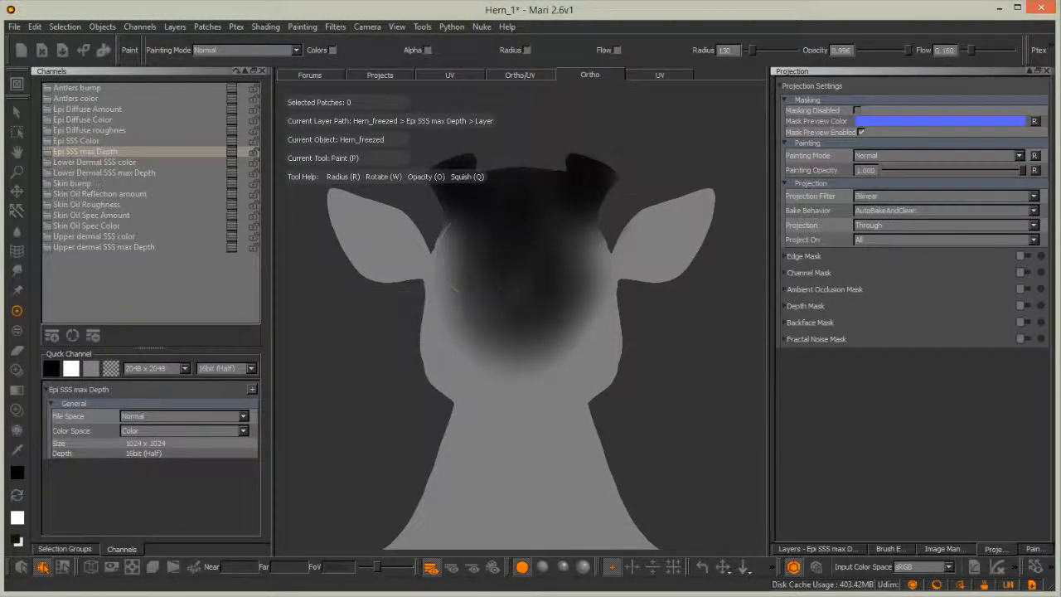
Finish the black paint on the forehead and close the Channels and Selection Groups palettes
{"action": "left_click", "coordinate": [569, 356]}
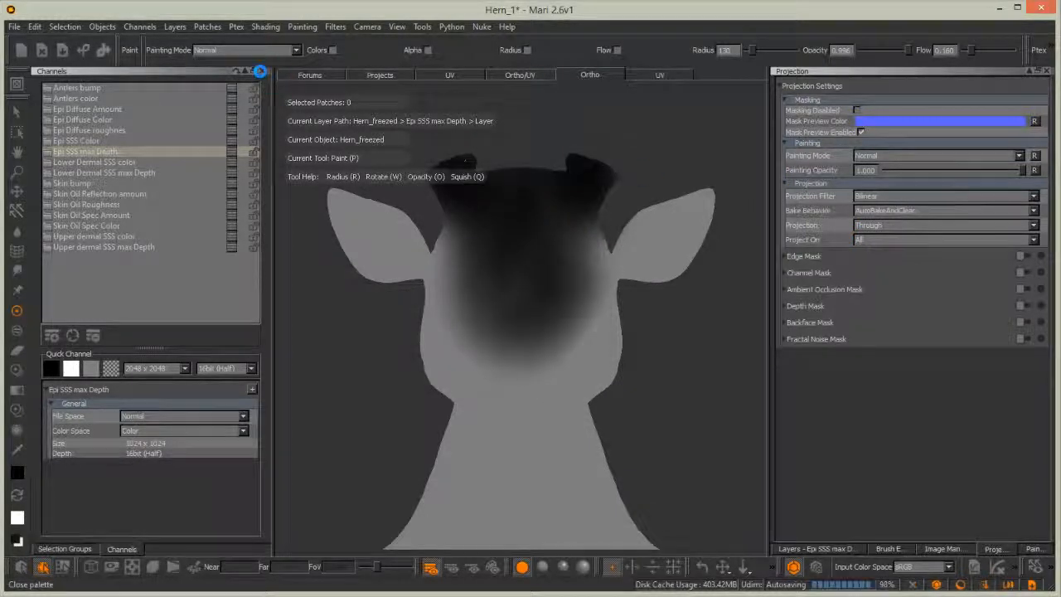
{"action": "left_click", "coordinate": [258, 71]}
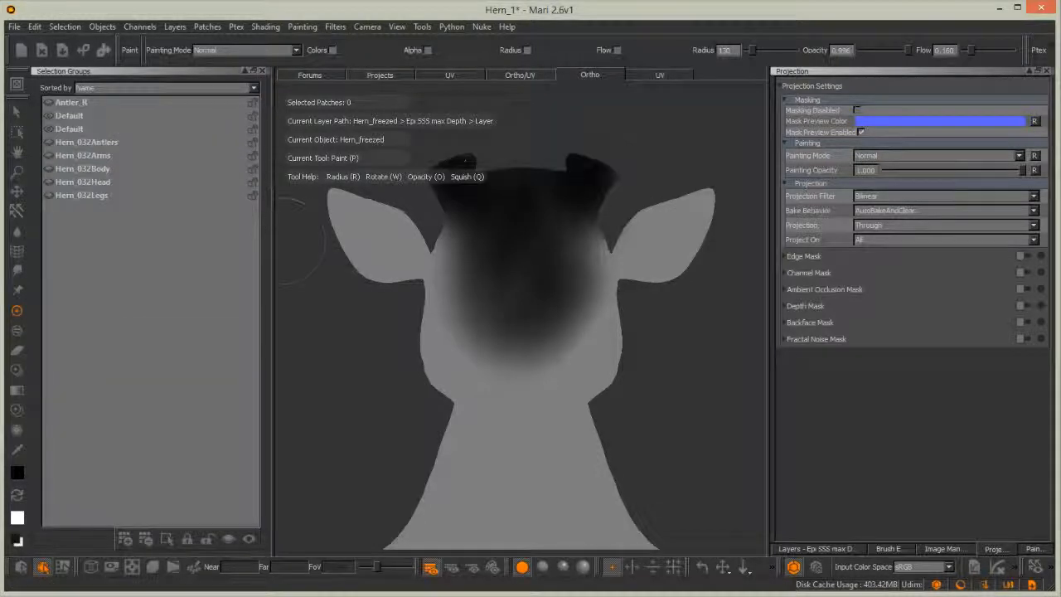
{"action": "left_click", "coordinate": [259, 72]}
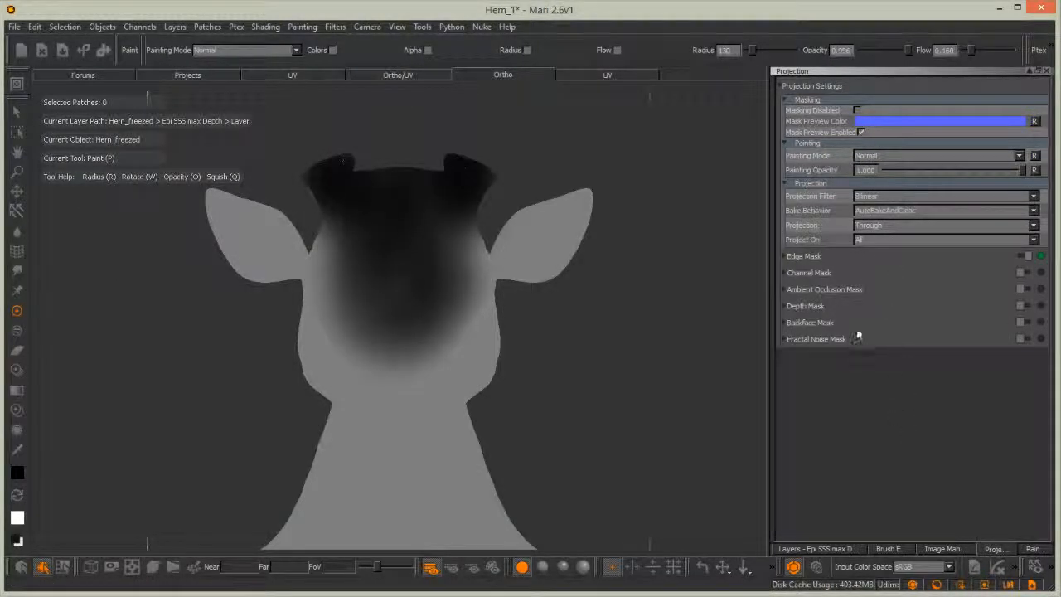
Turn the Edge Mask back on and set the paint projection to Front
{"action": "left_click", "coordinate": [1024, 257]}
{"action": "left_click", "coordinate": [883, 224]}
{"action": "left_click", "coordinate": [879, 212]}
Paint a dark stroke across Hern's cheek, lower the brush opacity to 0.230 and add softer strokes along the cheek and jaw
{"action": "middle_click_drag", "start_coordinate": [424, 230], "coordinate": [438, 279], "text": "alt"}
{"action": "right_click_drag", "start_coordinate": [439, 279], "coordinate": [447, 374], "text": "alt"}
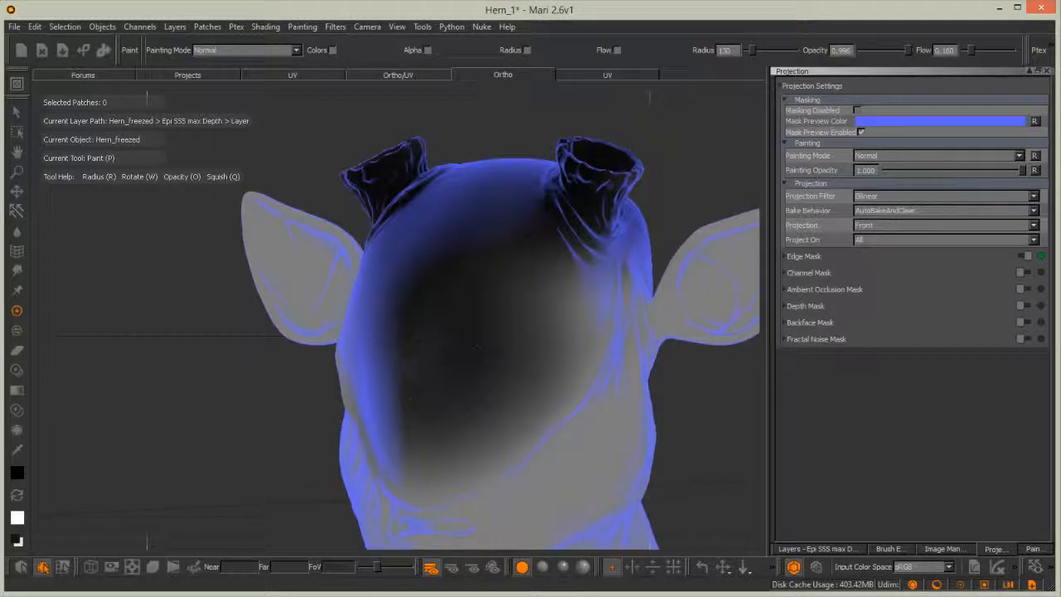
{"action": "left_click_drag", "start_coordinate": [479, 382], "coordinate": [419, 340], "text": "alt"}
{"action": "right_click_drag", "start_coordinate": [418, 339], "coordinate": [402, 326], "text": "alt"}
{"action": "mouse_move", "coordinate": [402, 326]}
{"action": "left_mouse_down", "text": "alt"}
{"action": "mouse_move", "coordinate": [480, 279]}
{"action": "mouse_move", "coordinate": [481, 301]}
{"action": "left_mouse_up", "text": "alt"}
{"action": "mouse_move", "coordinate": [481, 300]}
{"action": "right_mouse_down", "text": "alt"}
{"action": "mouse_move", "coordinate": [495, 298]}
{"action": "mouse_move", "coordinate": [470, 310]}
{"action": "mouse_move", "coordinate": [502, 276]}
{"action": "mouse_move", "coordinate": [489, 284]}
{"action": "right_mouse_up", "text": "alt"}
{"action": "mouse_move", "coordinate": [489, 284]}
{"action": "left_mouse_down", "text": "alt"}
{"action": "mouse_move", "coordinate": [497, 331]}
{"action": "mouse_move", "coordinate": [510, 240]}
{"action": "mouse_move", "coordinate": [535, 222]}
{"action": "mouse_move", "coordinate": [397, 323]}
{"action": "left_mouse_up", "text": "alt"}
{"action": "left_click_drag", "start_coordinate": [518, 207], "coordinate": [363, 331]}
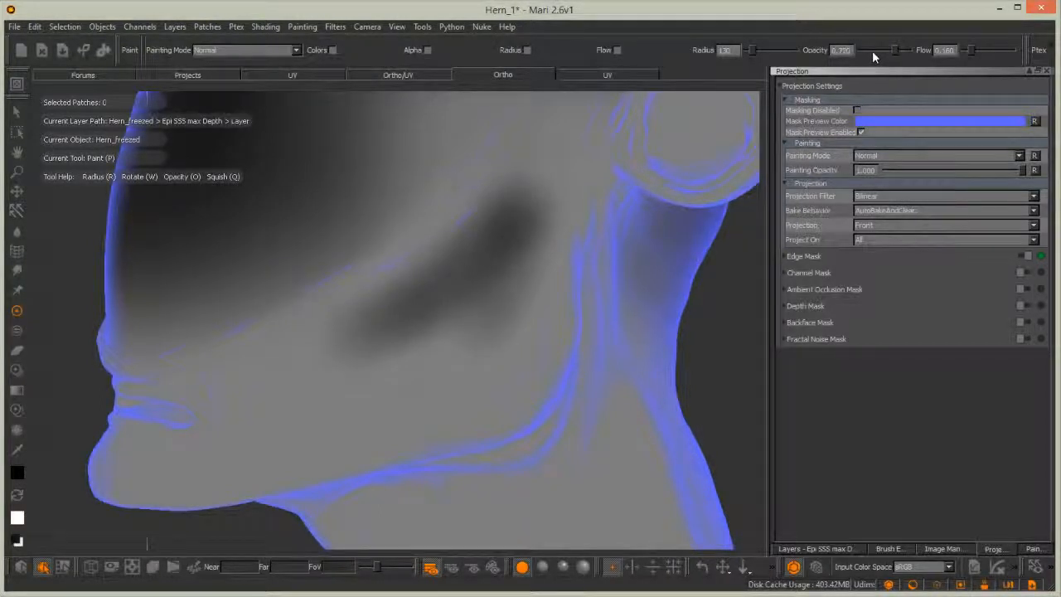
{"action": "left_click_drag", "start_coordinate": [892, 53], "coordinate": [870, 54]}
{"action": "left_click_drag", "start_coordinate": [454, 281], "coordinate": [547, 130]}
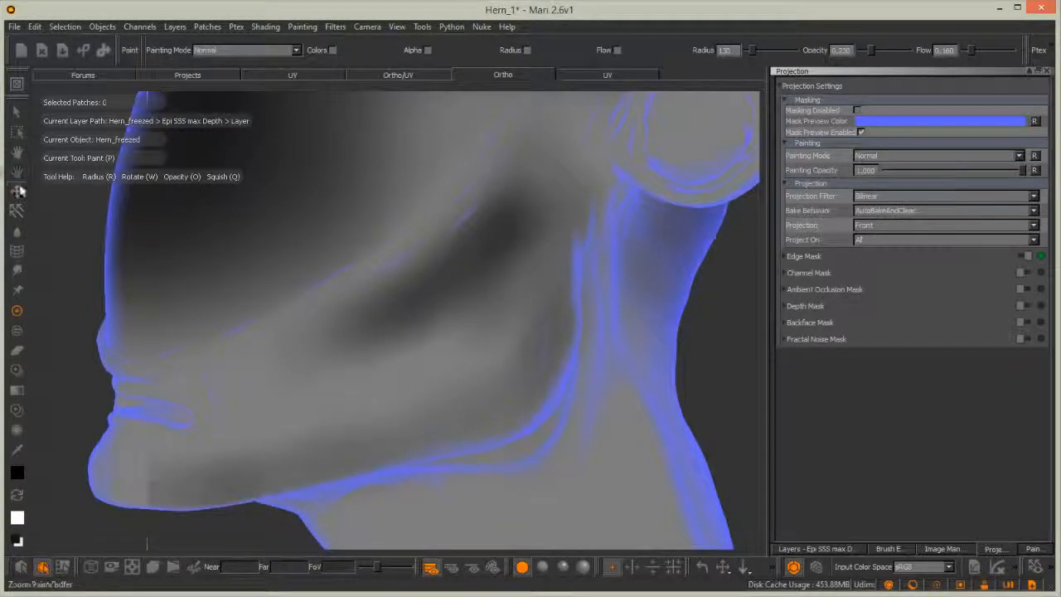
Try zooming the paint buffer and transforming it by scaling the painted strokes up and down over the cheek
{"action": "left_click", "coordinate": [17, 172]}
{"action": "mouse_move", "coordinate": [386, 336]}
{"action": "left_mouse_down"}
{"action": "mouse_move", "coordinate": [293, 435]}
{"action": "mouse_move", "coordinate": [324, 417]}
{"action": "mouse_move", "coordinate": [315, 427]}
{"action": "left_mouse_up"}
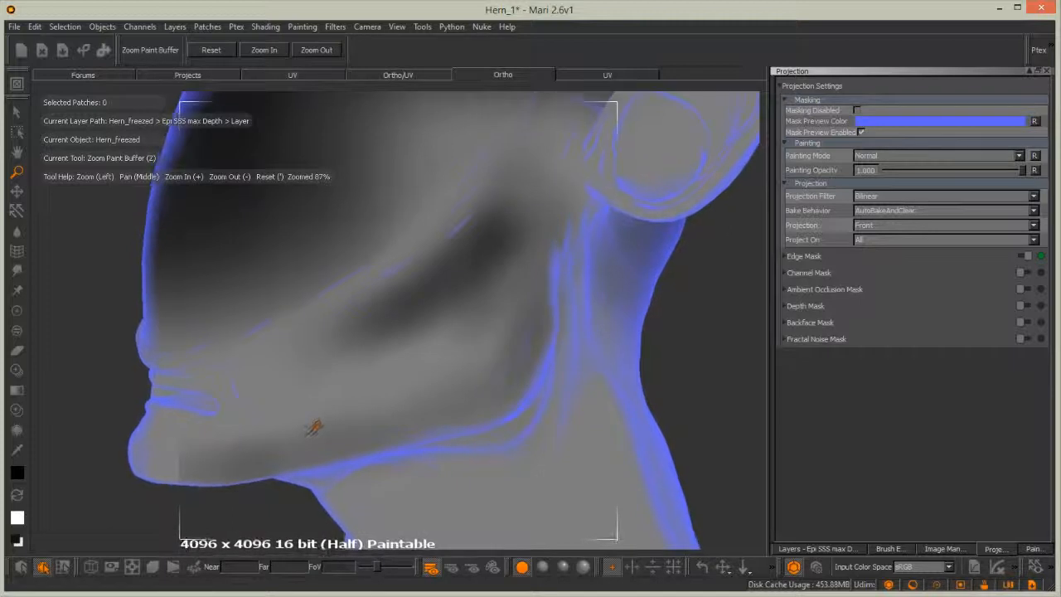
{"action": "left_click", "coordinate": [17, 152]}
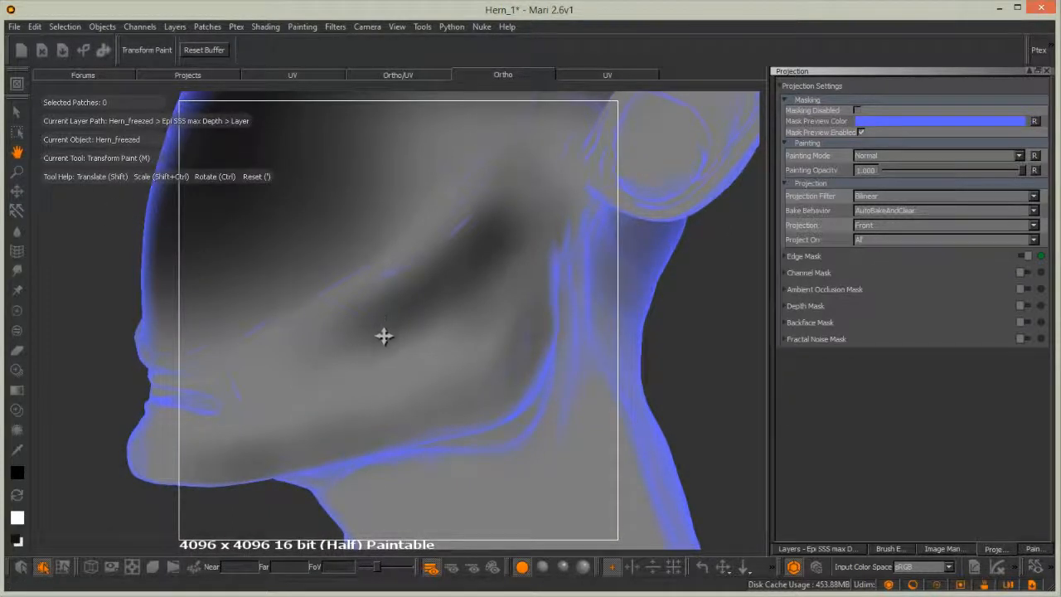
{"action": "mouse_move", "coordinate": [386, 334]}
{"action": "left_mouse_down", "text": "ctrl+shift"}
{"action": "mouse_move", "coordinate": [544, 294]}
{"action": "mouse_move", "coordinate": [503, 315]}
{"action": "mouse_move", "coordinate": [525, 306]}
{"action": "mouse_move", "coordinate": [481, 272]}
{"action": "left_mouse_up", "text": "ctrl+shift"}
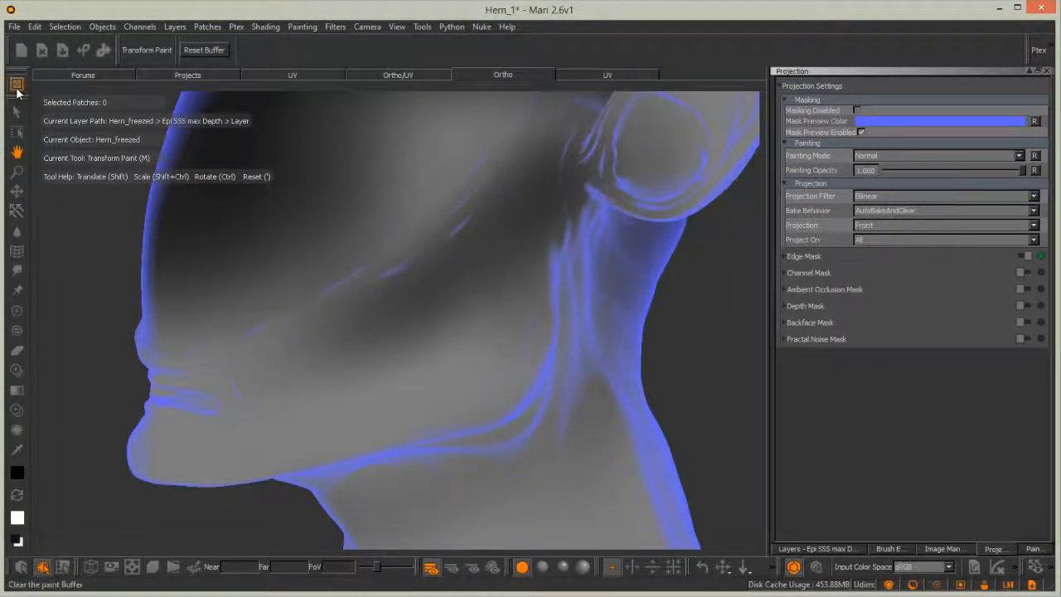
{"action": "mouse_move", "coordinate": [278, 238]}
{"action": "left_mouse_down", "text": "ctrl+shift"}
{"action": "mouse_move", "coordinate": [185, 284]}
{"action": "mouse_move", "coordinate": [55, 374]}
{"action": "left_mouse_up", "text": "ctrl+shift"}
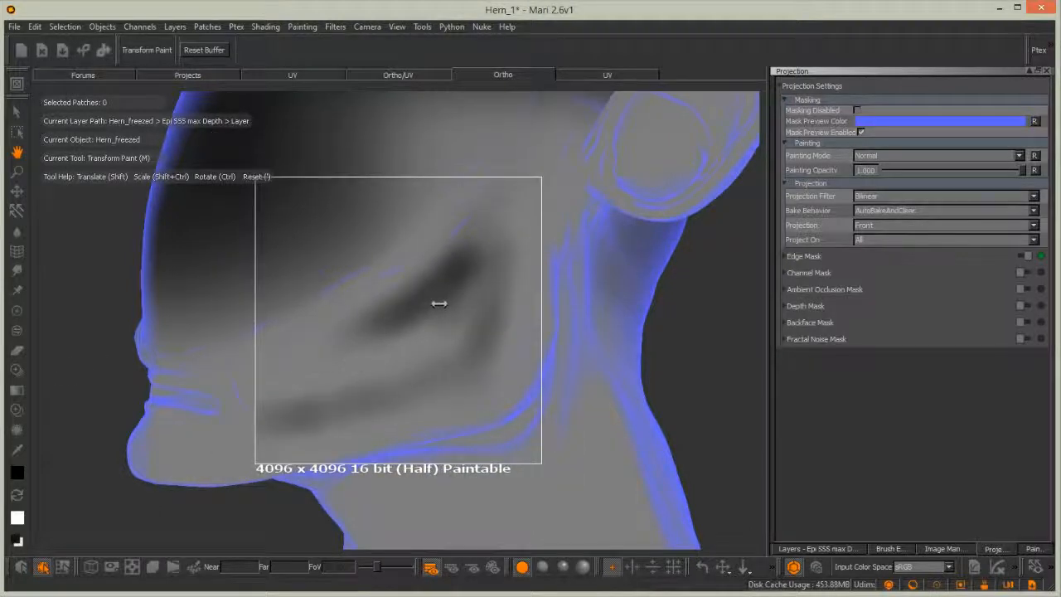
Try rotating the paint buffer over the jaw and projecting its strokes onto the model, undoing the projection once and repeating it
{"action": "mouse_move", "coordinate": [542, 249]}
{"action": "left_mouse_down", "text": "ctrl"}
{"action": "mouse_move", "coordinate": [578, 287]}
{"action": "mouse_move", "coordinate": [476, 308]}
{"action": "mouse_move", "coordinate": [641, 217]}
{"action": "mouse_move", "coordinate": [611, 272]}
{"action": "mouse_move", "coordinate": [365, 429]}
{"action": "mouse_move", "coordinate": [564, 341]}
{"action": "mouse_move", "coordinate": [470, 365]}
{"action": "left_mouse_up", "text": "ctrl"}
{"action": "key", "text": "p"}
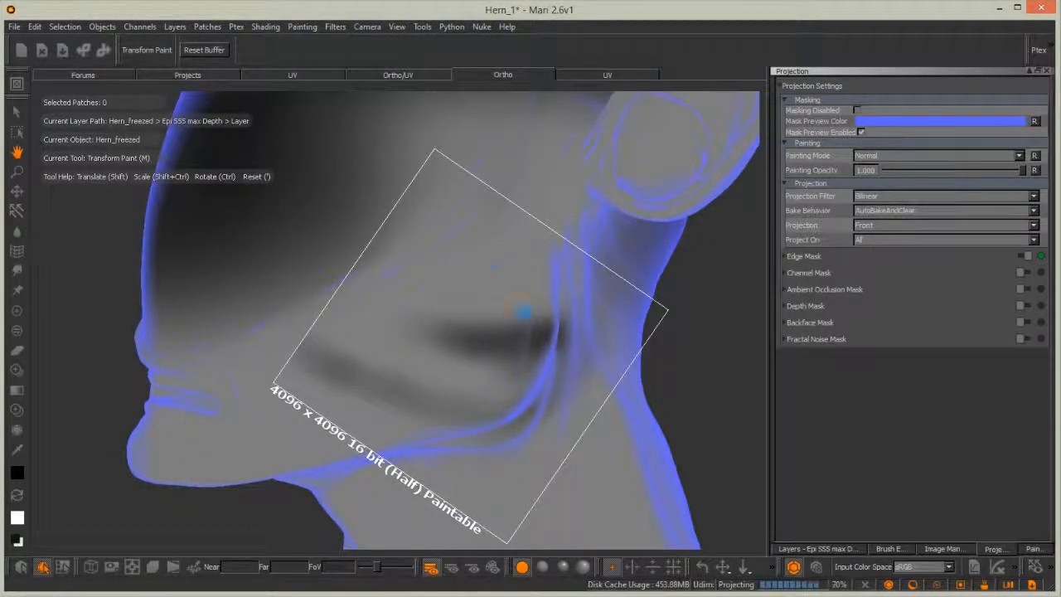
{"action": "scroll", "coordinate": [286, 412], "scroll_direction": "up", "scroll_amount": 2}
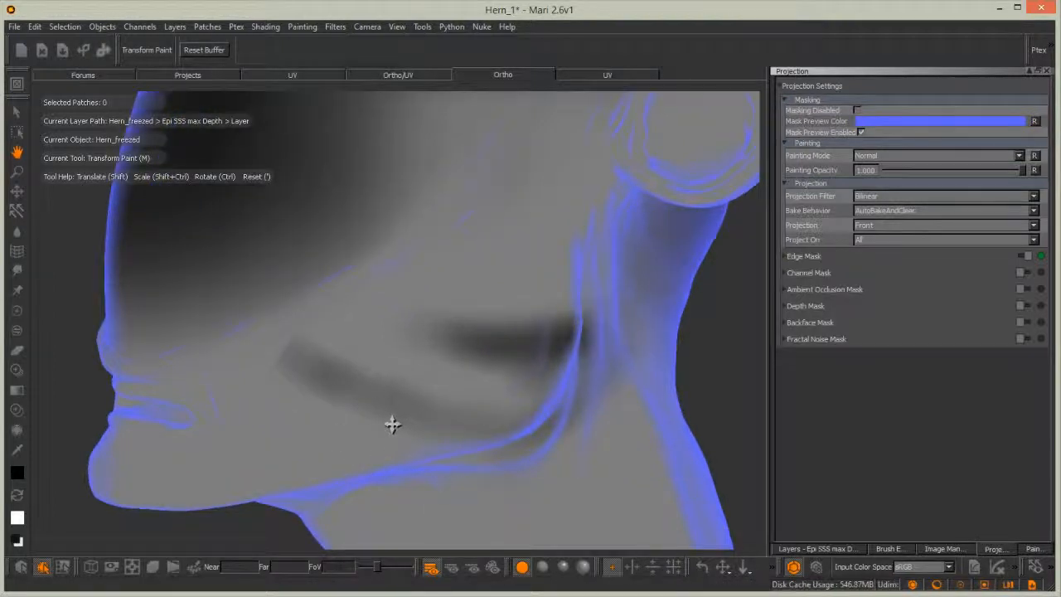
{"action": "key", "text": "ctrl+z"}
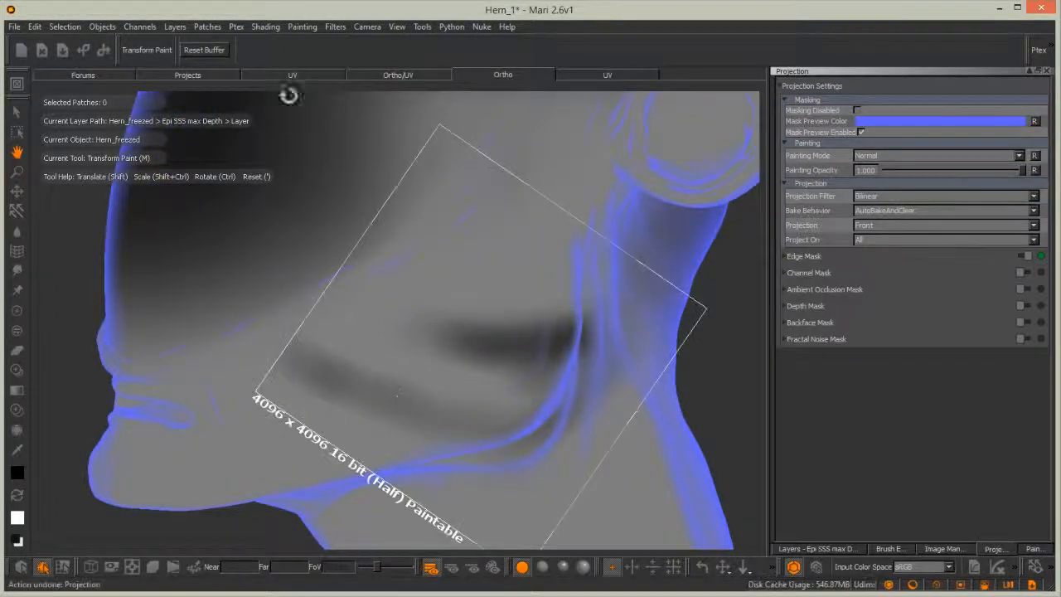
{"action": "key", "text": "p"}
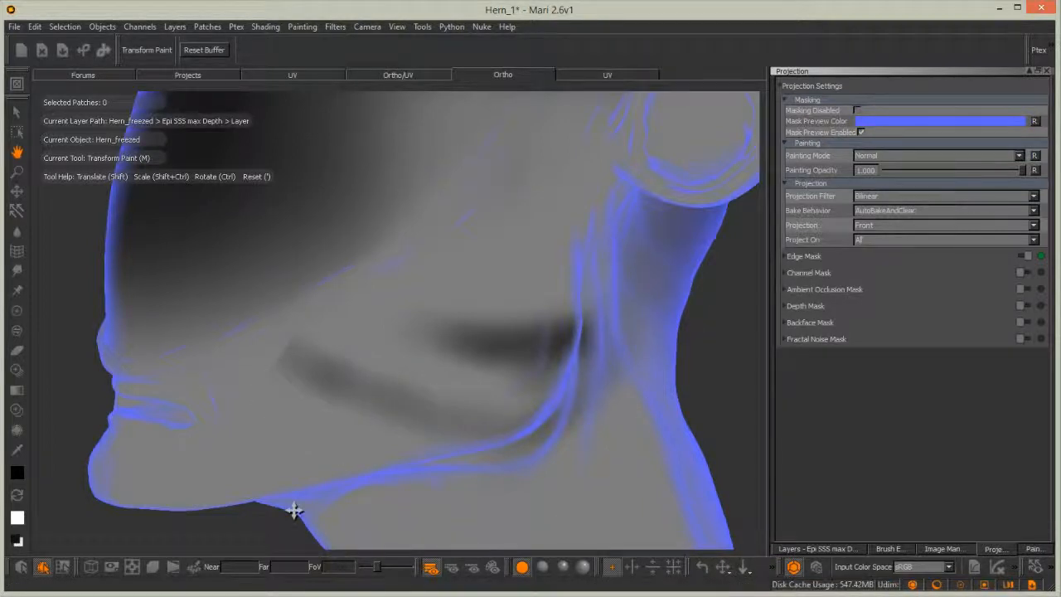
Undo the projection and the paint buffer transforms, and clear the unbaked strokes from the cheek and jaw
{"action": "key", "text": "ctrl+z"}
{"action": "key", "text": "ctrl+z"}
{"action": "key", "text": "ctrl+z"}
{"action": "key", "text": "ctrl+z"}
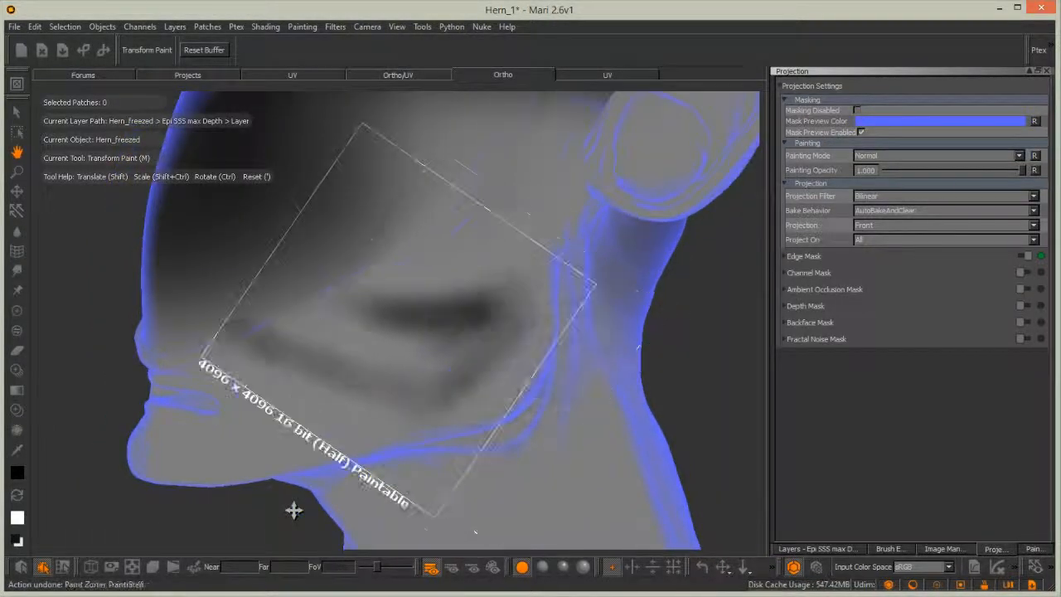
{"action": "key", "text": "ctrl+z"}
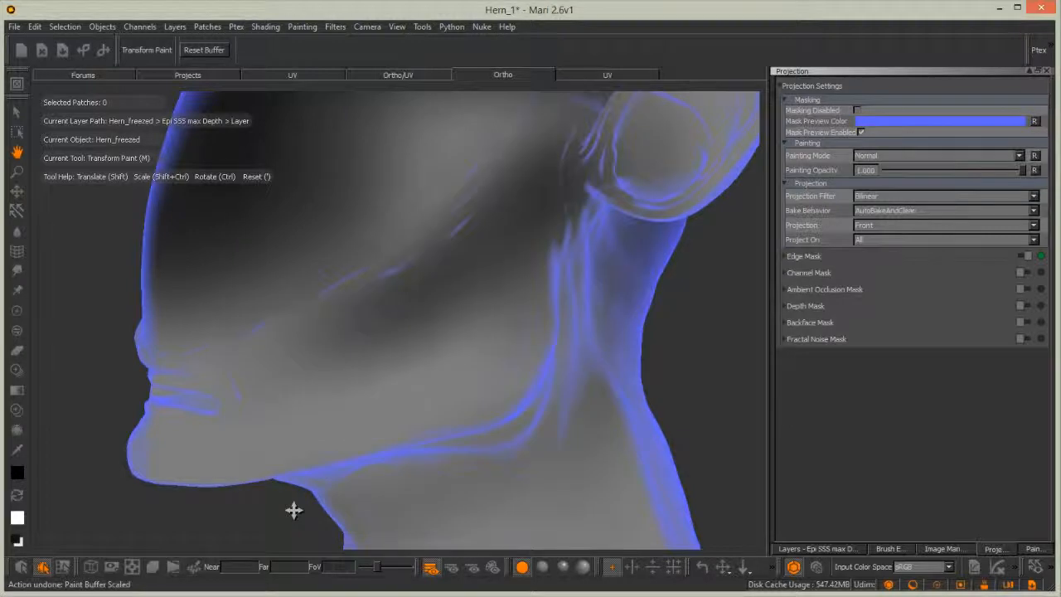
{"action": "left_click", "coordinate": [18, 83]}
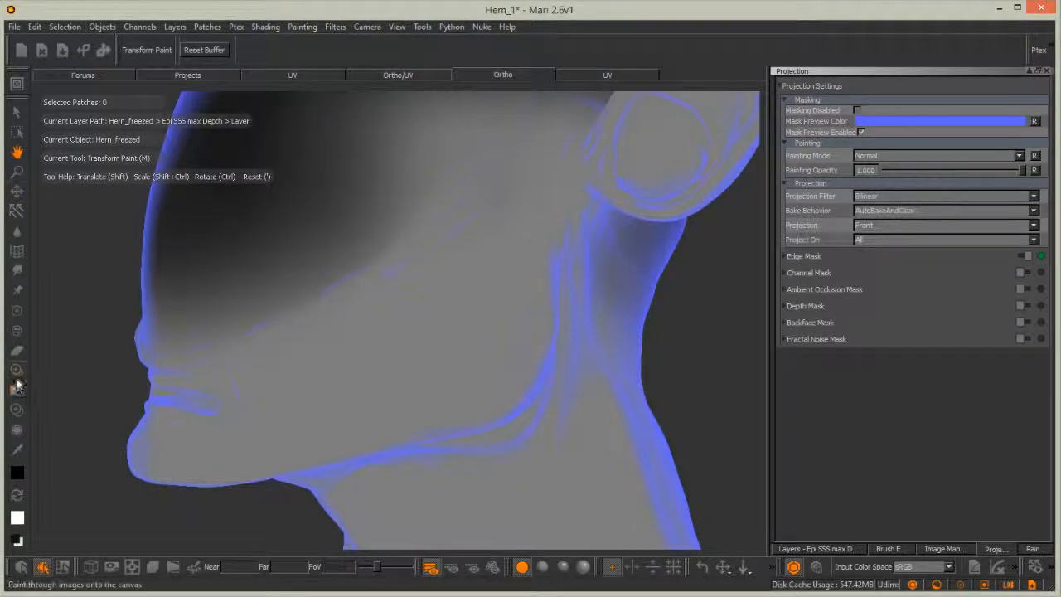
Reactivate the Paint tool and build up soft, low-opacity dark shading along the cheek hollow and jaw
{"action": "left_click", "coordinate": [16, 311]}
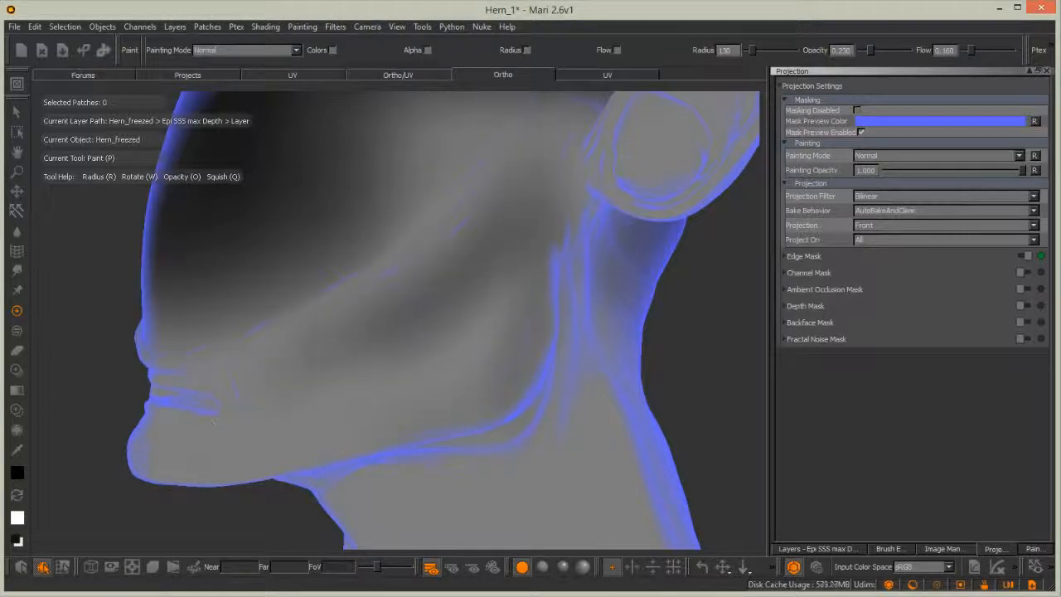
{"action": "left_click_drag", "start_coordinate": [552, 219], "coordinate": [530, 306]}
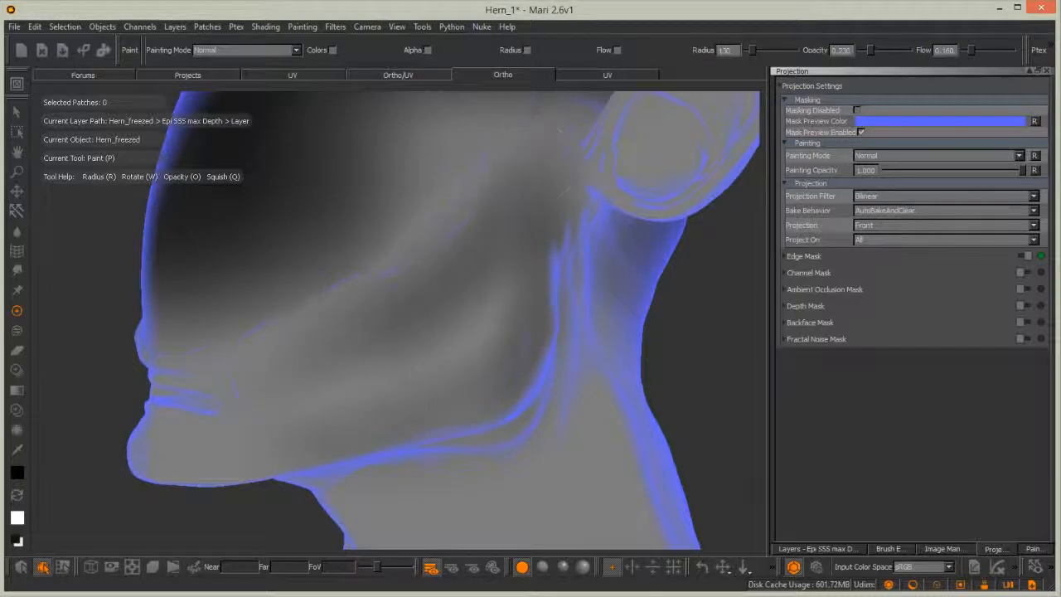
{"action": "mouse_move", "coordinate": [314, 333]}
{"action": "left_mouse_down"}
{"action": "mouse_move", "coordinate": [390, 302]}
{"action": "mouse_move", "coordinate": [489, 236]}
{"action": "mouse_move", "coordinate": [572, 153]}
{"action": "left_mouse_up"}
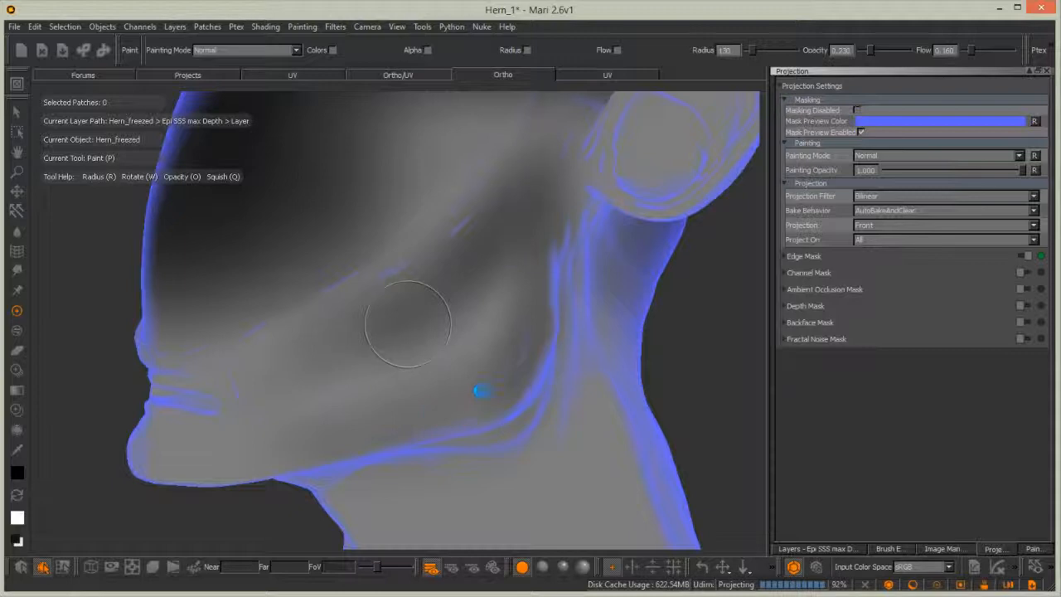
Set the brush radius to 68 and paint soft dark strokes down the side of the neck with basic lighting on
{"action": "scroll", "coordinate": [526, 395], "scroll_direction": "up", "scroll_amount": 1}
{"action": "left_click_drag", "start_coordinate": [501, 325], "coordinate": [417, 237], "text": "alt"}
{"action": "middle_click_drag", "start_coordinate": [417, 237], "coordinate": [408, 157], "text": "alt"}
{"action": "right_click_drag", "start_coordinate": [409, 158], "coordinate": [365, 182], "text": "alt"}
{"action": "mouse_move", "coordinate": [750, 433]}
{"action": "left_mouse_down", "text": "alt"}
{"action": "mouse_move", "coordinate": [544, 273]}
{"action": "mouse_move", "coordinate": [465, 373]}
{"action": "mouse_move", "coordinate": [355, 237]}
{"action": "mouse_move", "coordinate": [381, 149]}
{"action": "left_mouse_up", "text": "alt"}
{"action": "mouse_move", "coordinate": [396, 409]}
{"action": "left_mouse_down", "text": "alt"}
{"action": "mouse_move", "coordinate": [351, 410]}
{"action": "mouse_move", "coordinate": [407, 310]}
{"action": "mouse_move", "coordinate": [355, 276]}
{"action": "mouse_move", "coordinate": [407, 346]}
{"action": "mouse_move", "coordinate": [433, 268]}
{"action": "left_mouse_up", "text": "alt"}
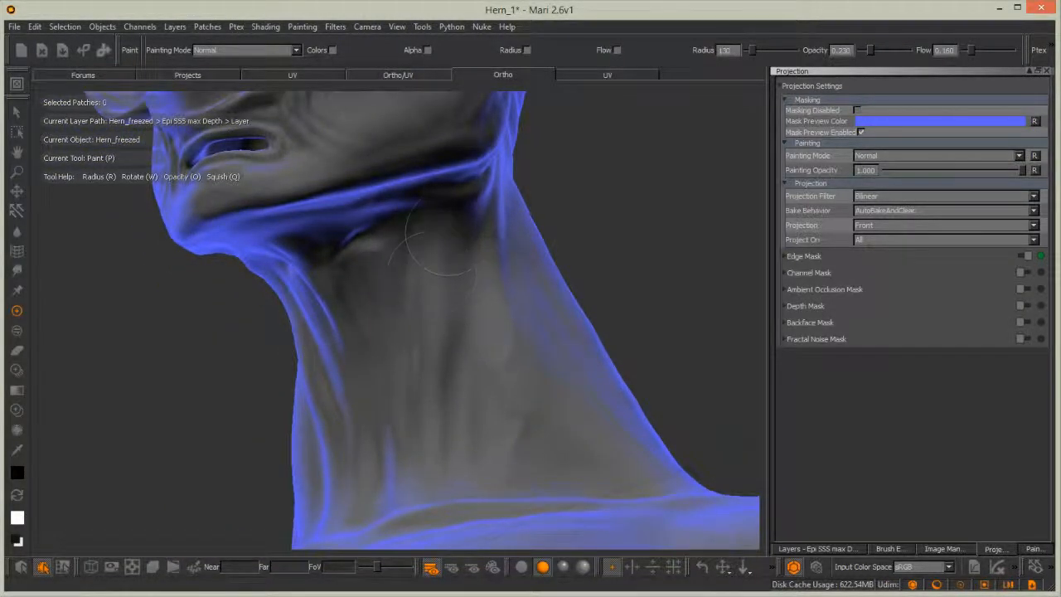
{"action": "left_click_drag", "start_coordinate": [447, 243], "coordinate": [467, 244]}
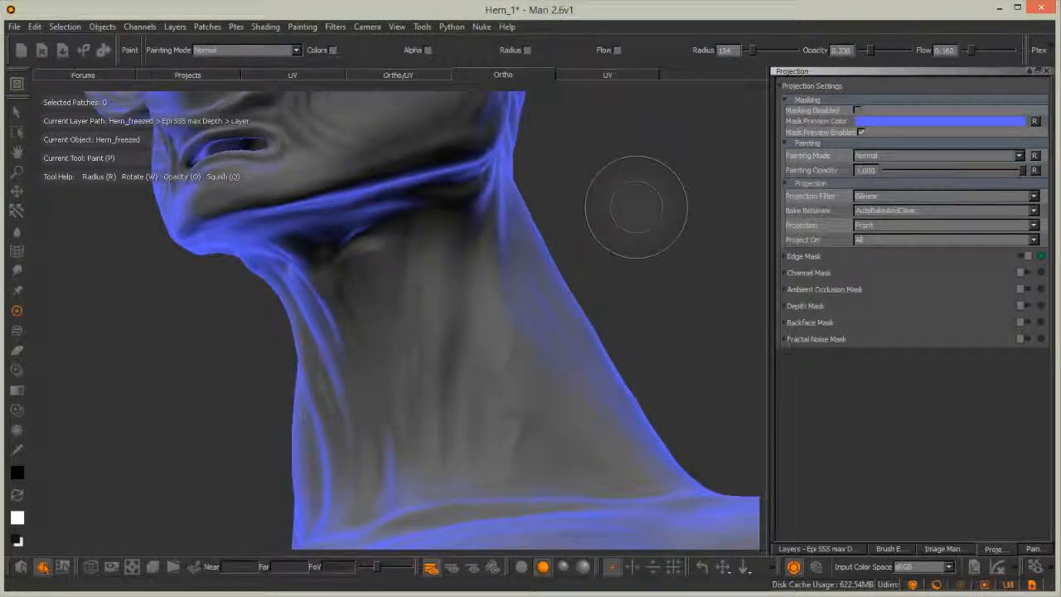
{"action": "left_click_drag", "start_coordinate": [636, 207], "coordinate": [564, 208]}
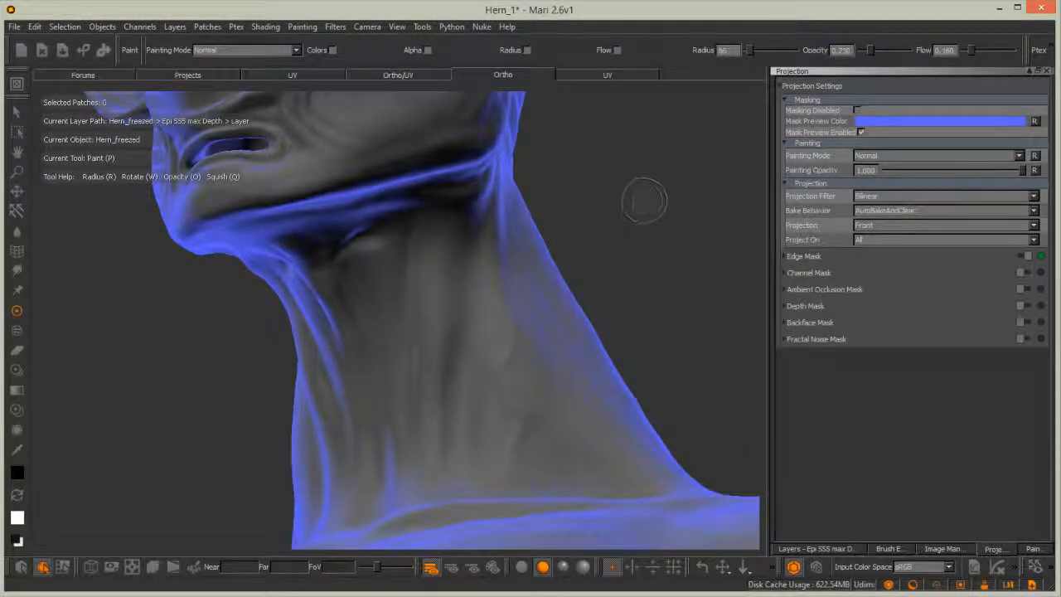
{"action": "mouse_move", "coordinate": [448, 243]}
{"action": "left_mouse_down"}
{"action": "mouse_move", "coordinate": [415, 315]}
{"action": "mouse_move", "coordinate": [425, 248]}
{"action": "left_mouse_up"}
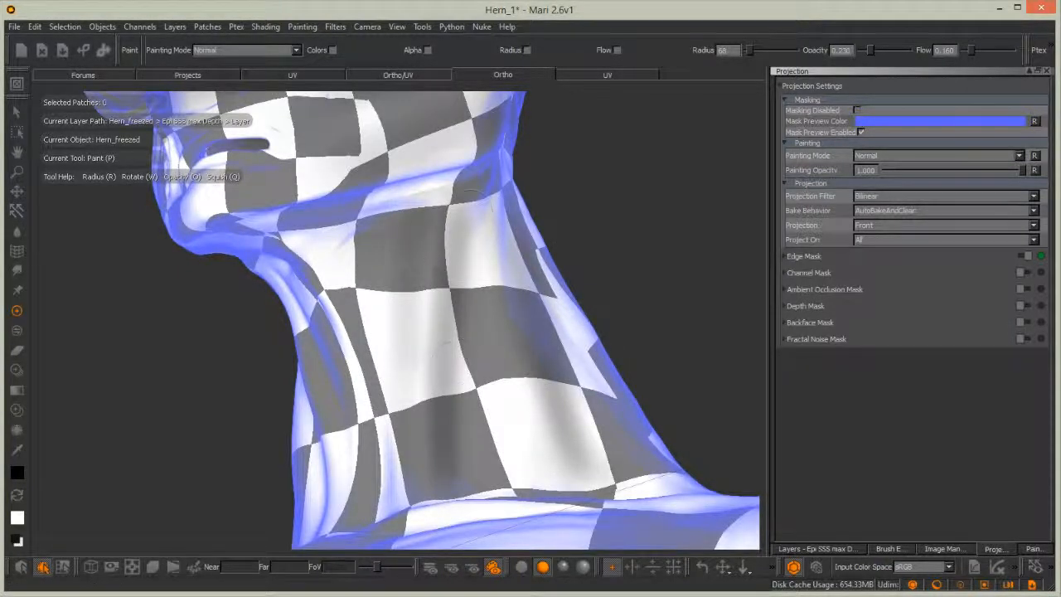
Switch to flat lighting, replace the checker display with the current channel's paint and deepen the dark strokes along the neck tendons
{"action": "mouse_move", "coordinate": [480, 289]}
{"action": "left_mouse_down", "text": "alt"}
{"action": "mouse_move", "coordinate": [422, 315]}
{"action": "mouse_move", "coordinate": [549, 307]}
{"action": "mouse_move", "coordinate": [556, 327]}
{"action": "mouse_move", "coordinate": [505, 291]}
{"action": "mouse_move", "coordinate": [454, 313]}
{"action": "mouse_move", "coordinate": [457, 301]}
{"action": "mouse_move", "coordinate": [493, 293]}
{"action": "left_mouse_up", "text": "alt"}
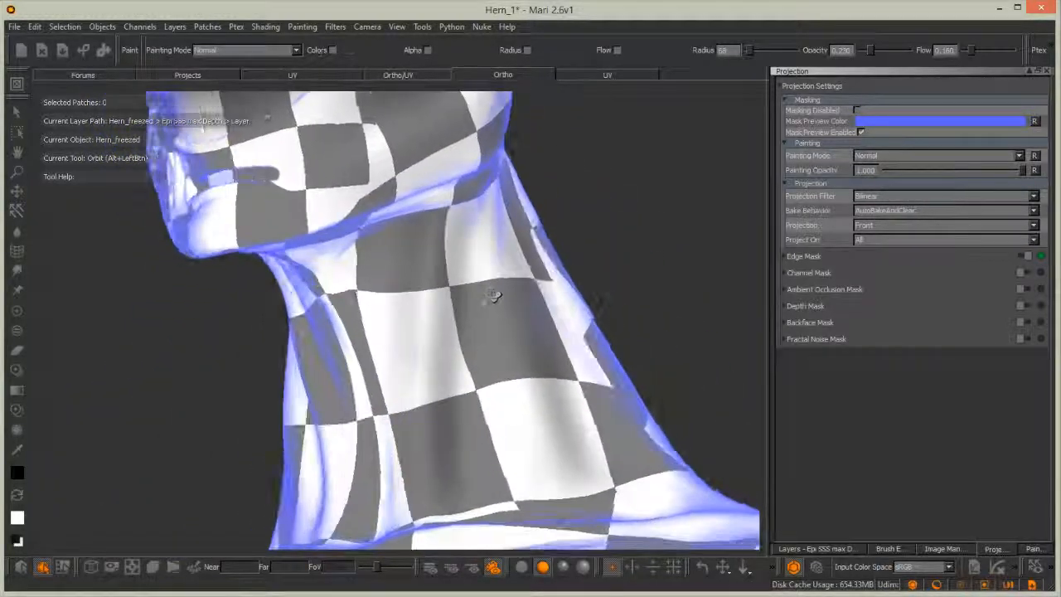
{"action": "left_click", "coordinate": [522, 564]}
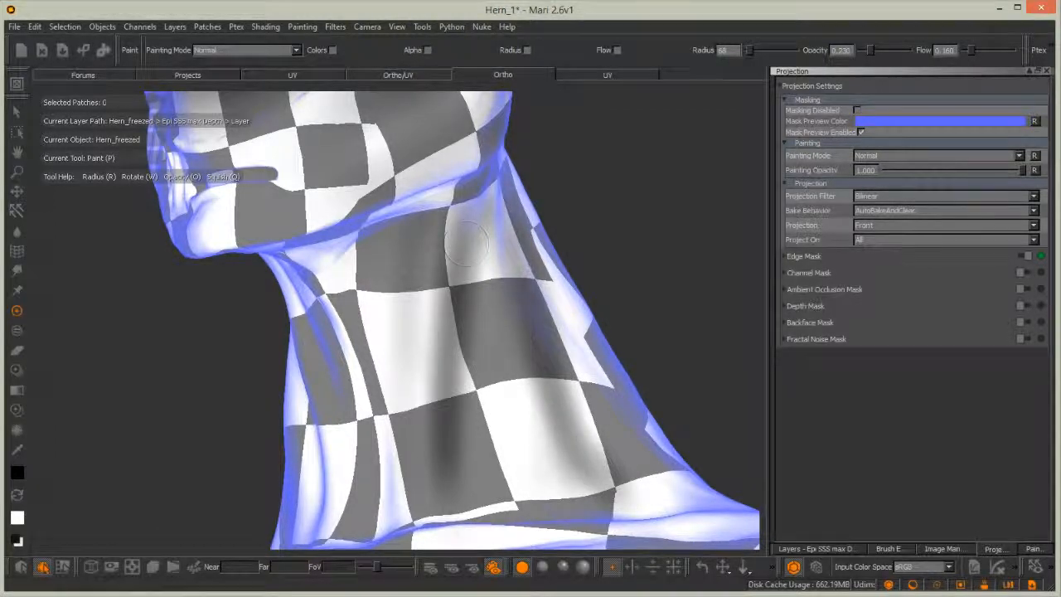
{"action": "left_click", "coordinate": [430, 568]}
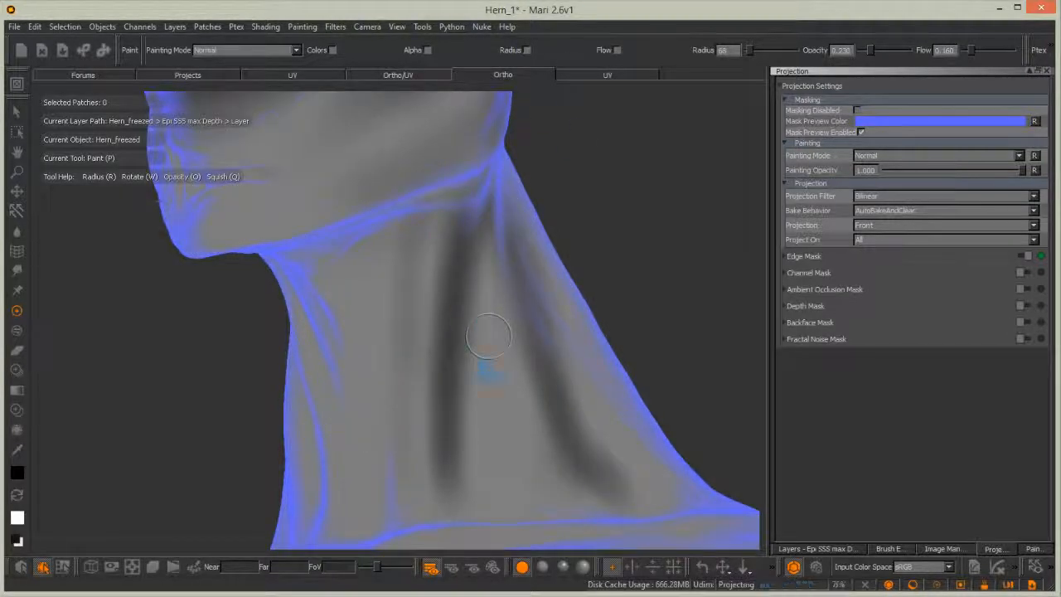
Paint soft dark strokes down the back of the neck towards the shoulders and bake them onto the model
{"action": "left_click_drag", "start_coordinate": [479, 220], "coordinate": [494, 298], "text": "alt"}
{"action": "left_click_drag", "start_coordinate": [457, 366], "coordinate": [400, 251], "text": "alt"}
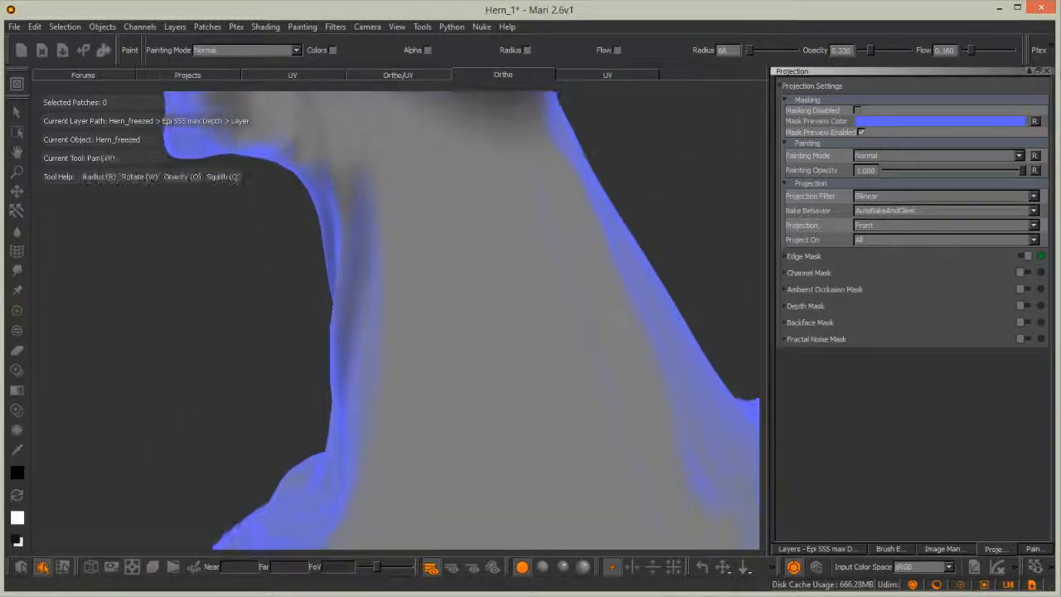
{"action": "mouse_move", "coordinate": [511, 263]}
{"action": "right_mouse_down", "text": "alt"}
{"action": "mouse_move", "coordinate": [536, 241]}
{"action": "mouse_move", "coordinate": [429, 288]}
{"action": "mouse_move", "coordinate": [444, 184]}
{"action": "right_mouse_up", "text": "alt"}
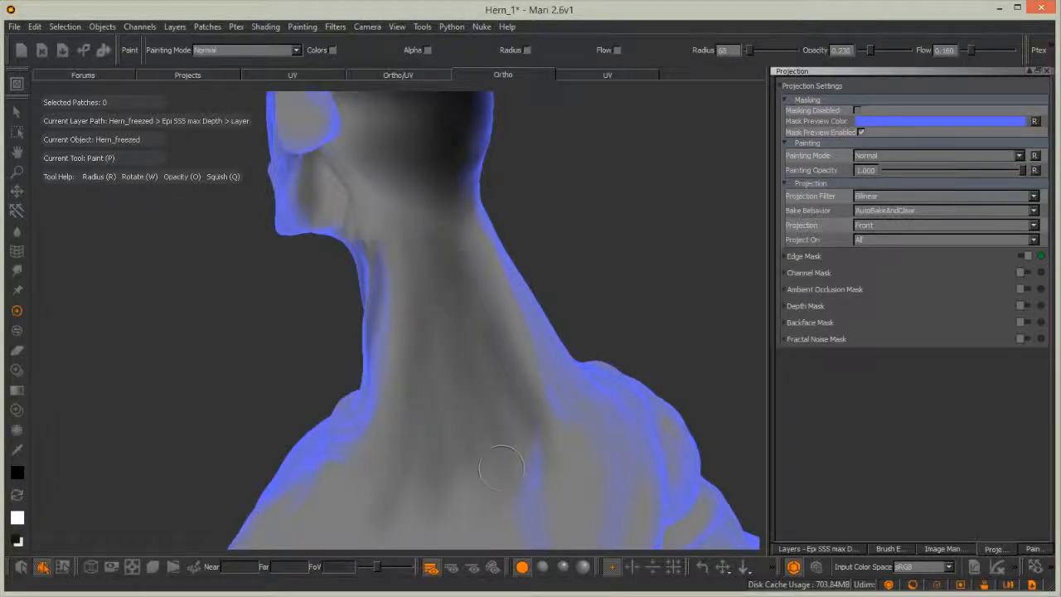
{"action": "key", "text": "b"}
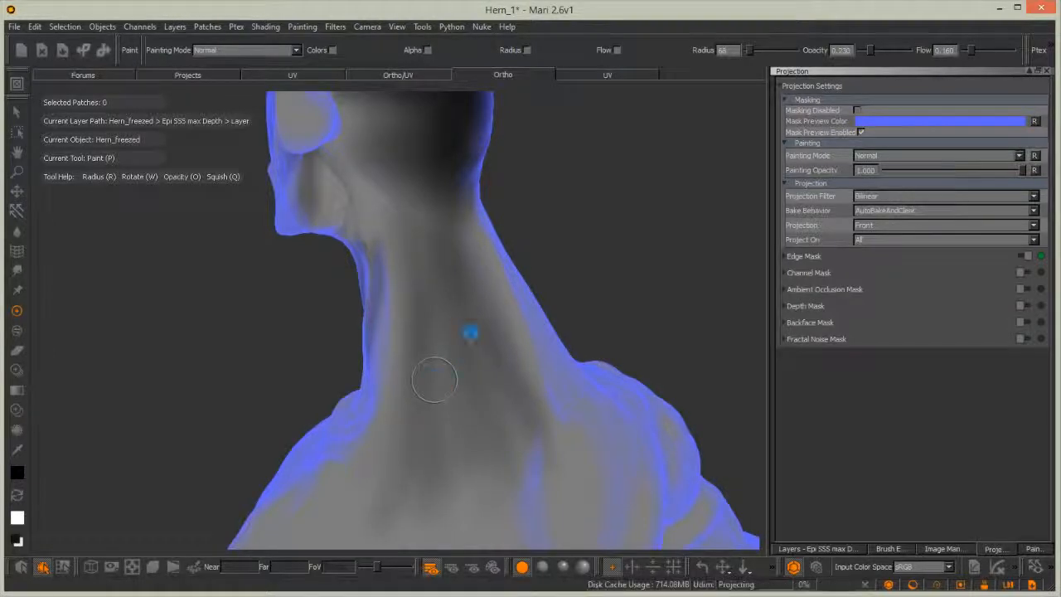
Turn on basic lighting and paint dark shading into the hollows above and below the collarbones
{"action": "mouse_move", "coordinate": [348, 414]}
{"action": "left_mouse_down", "text": "alt"}
{"action": "mouse_move", "coordinate": [464, 363]}
{"action": "mouse_move", "coordinate": [394, 328]}
{"action": "mouse_move", "coordinate": [429, 290]}
{"action": "mouse_move", "coordinate": [456, 382]}
{"action": "mouse_move", "coordinate": [514, 397]}
{"action": "left_mouse_up", "text": "alt"}
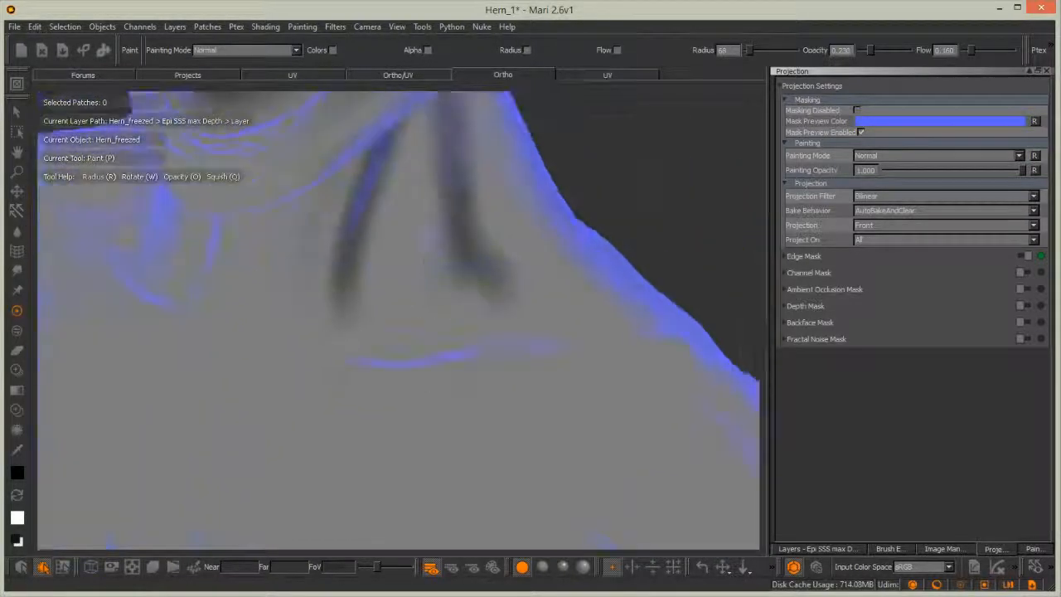
{"action": "left_click", "coordinate": [542, 566]}
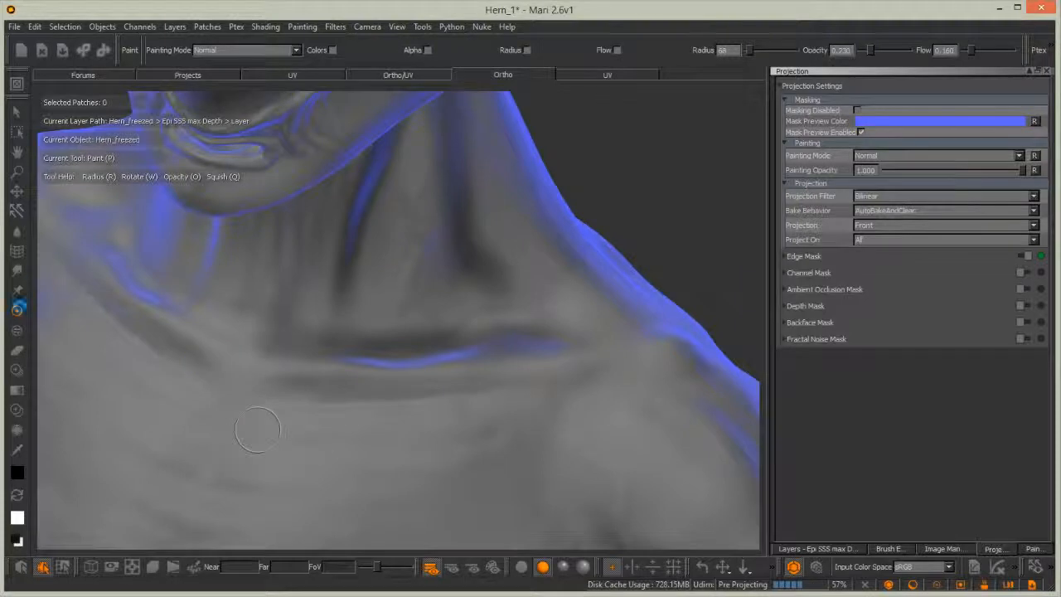
Make white the foreground colour and paint highlights on the white layer along both collarbones out to the shoulders
{"action": "left_click", "coordinate": [17, 498]}
{"action": "key", "text": "XF86AudioMute"}
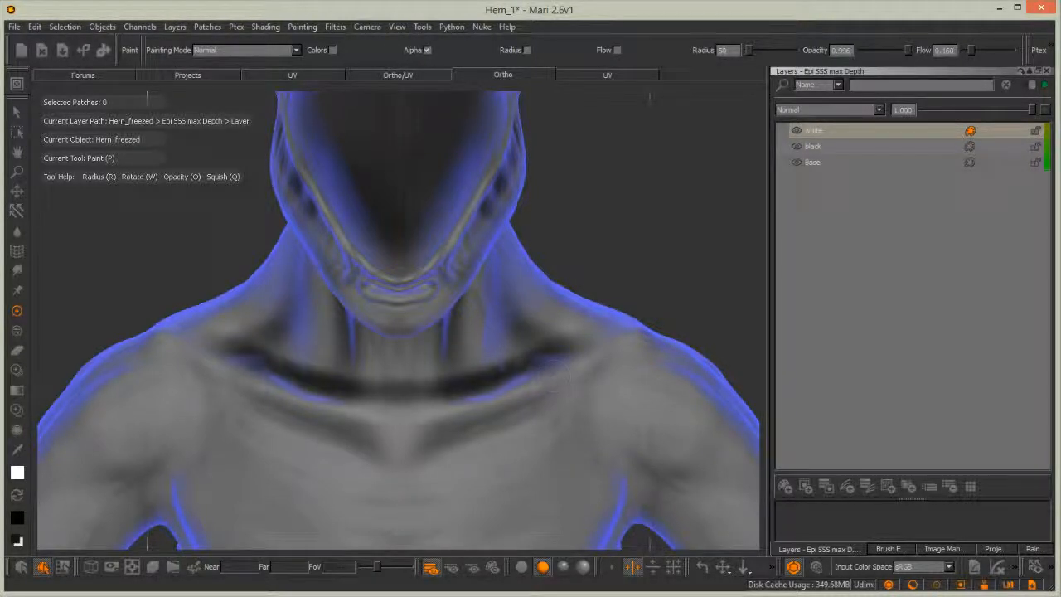
{"action": "mouse_move", "coordinate": [582, 365]}
{"action": "left_mouse_down"}
{"action": "mouse_move", "coordinate": [224, 369]}
{"action": "mouse_move", "coordinate": [563, 369]}
{"action": "mouse_move", "coordinate": [404, 417]}
{"action": "left_mouse_up"}
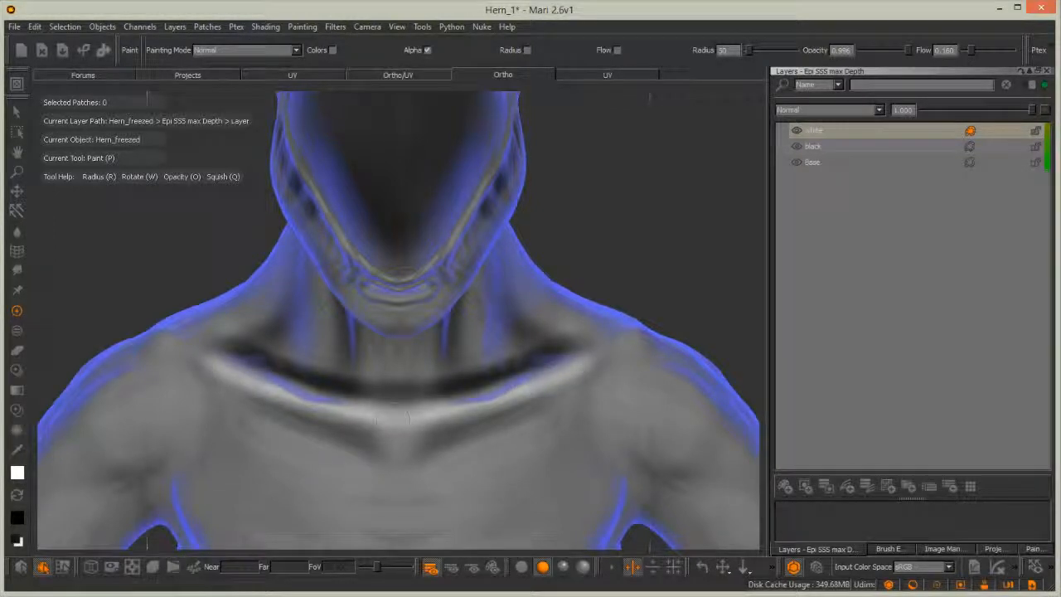
{"action": "left_click_drag", "start_coordinate": [589, 363], "coordinate": [631, 342]}
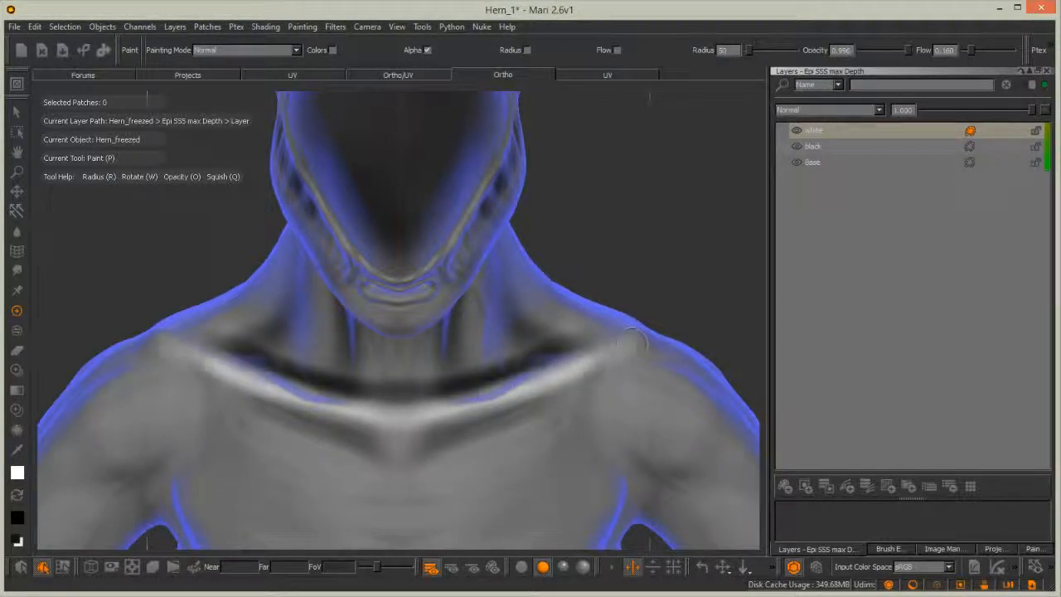
Finish the white highlight at the centre of the collarbones, then highlight the ridge framing the smooth face area using a 26-radius brush
{"action": "left_click_drag", "start_coordinate": [461, 398], "coordinate": [420, 409]}
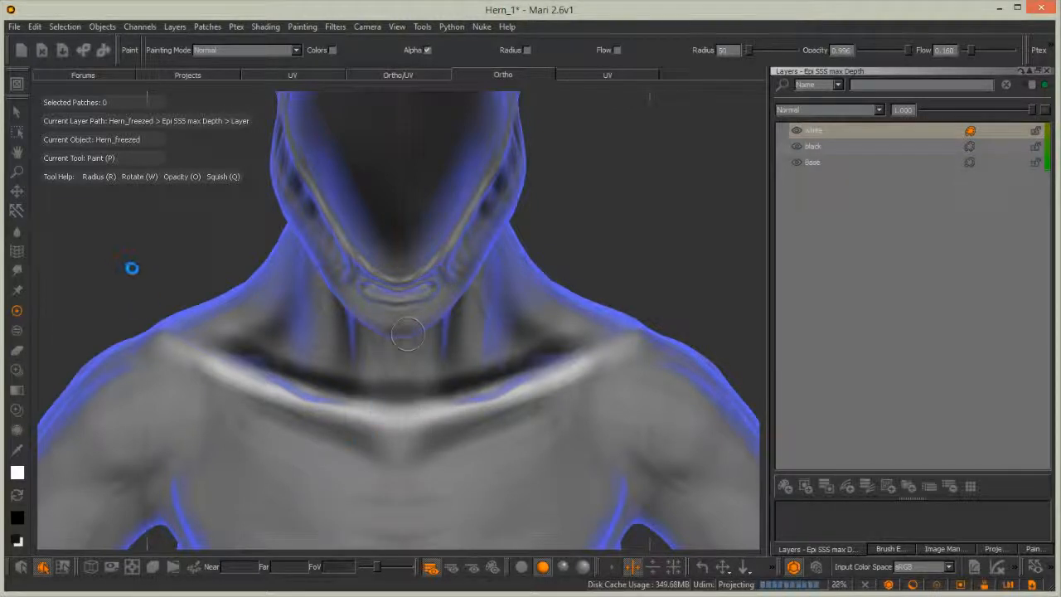
{"action": "key", "text": "f"}
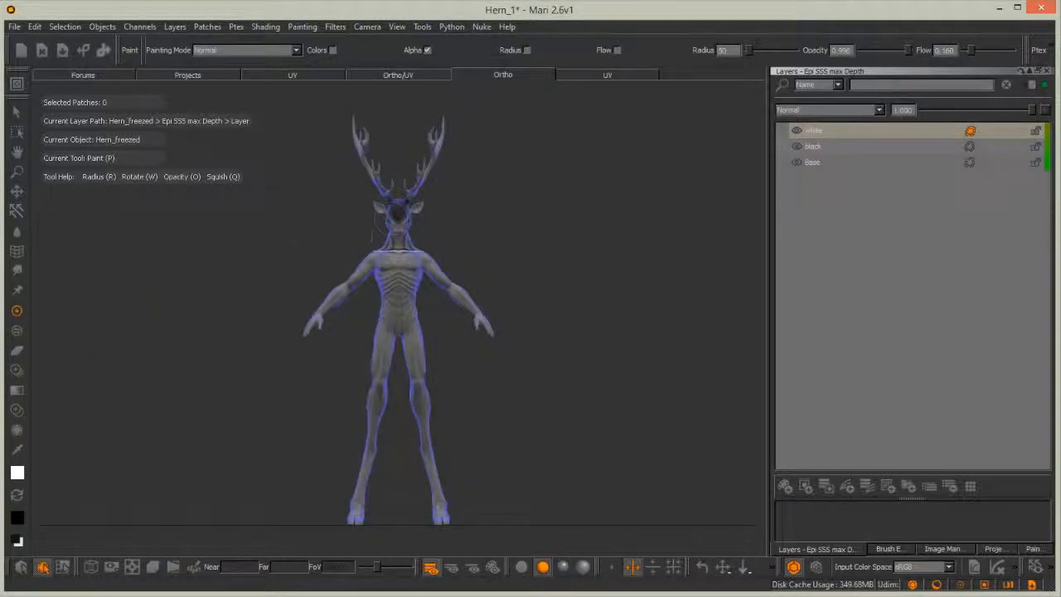
{"action": "scroll", "coordinate": [540, 182], "scroll_direction": "up", "scroll_amount": 10}
{"action": "mouse_move", "coordinate": [497, 242]}
{"action": "middle_mouse_down", "text": "alt"}
{"action": "mouse_move", "coordinate": [400, 253]}
{"action": "mouse_move", "coordinate": [419, 287]}
{"action": "mouse_move", "coordinate": [416, 324]}
{"action": "middle_mouse_up", "text": "alt"}
{"action": "mouse_move", "coordinate": [416, 323]}
{"action": "right_mouse_down", "text": "alt"}
{"action": "mouse_move", "coordinate": [507, 248]}
{"action": "mouse_move", "coordinate": [440, 312]}
{"action": "mouse_move", "coordinate": [429, 339]}
{"action": "mouse_move", "coordinate": [471, 313]}
{"action": "right_mouse_up", "text": "alt"}
{"action": "left_click_drag", "start_coordinate": [695, 320], "coordinate": [718, 294]}
{"action": "mouse_move", "coordinate": [583, 238]}
{"action": "left_mouse_down"}
{"action": "mouse_move", "coordinate": [513, 338]}
{"action": "mouse_move", "coordinate": [458, 386]}
{"action": "left_mouse_up"}
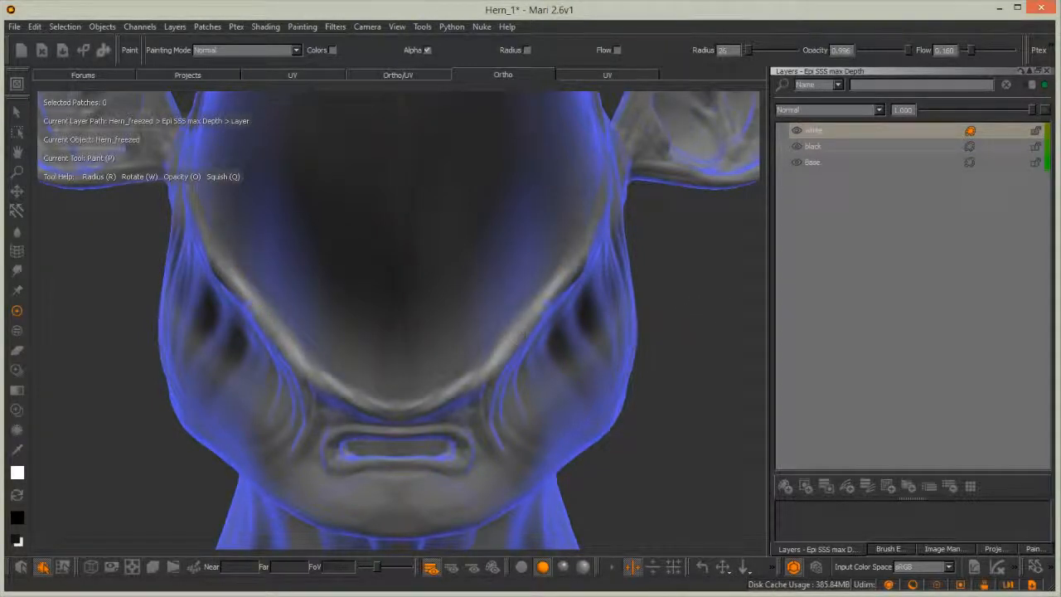
{"action": "left_click_drag", "start_coordinate": [514, 363], "coordinate": [500, 392]}
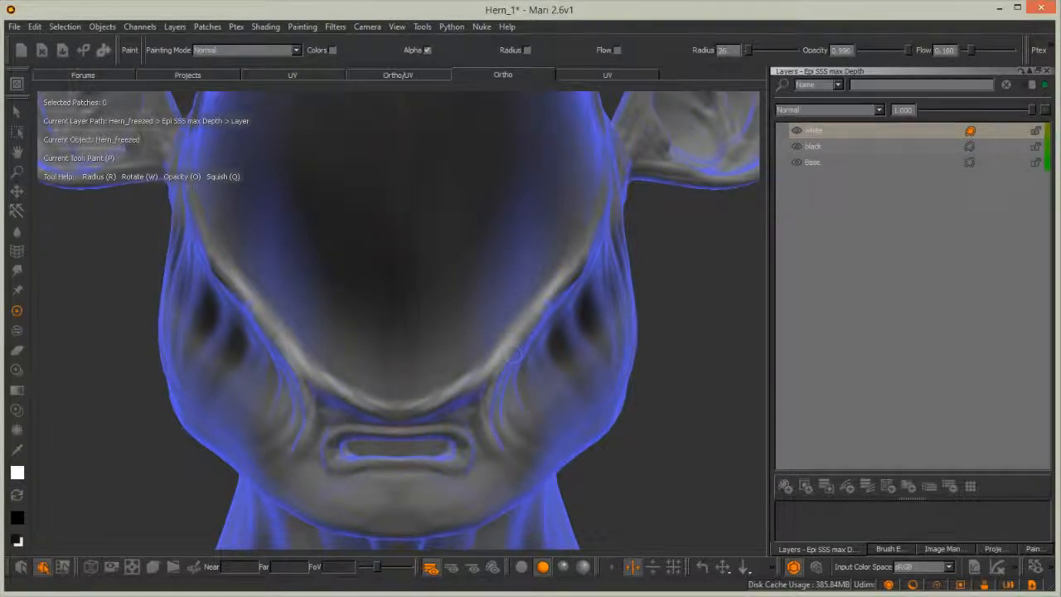
{"action": "left_click_drag", "start_coordinate": [580, 228], "coordinate": [570, 274]}
{"action": "left_click_drag", "start_coordinate": [596, 193], "coordinate": [569, 247]}
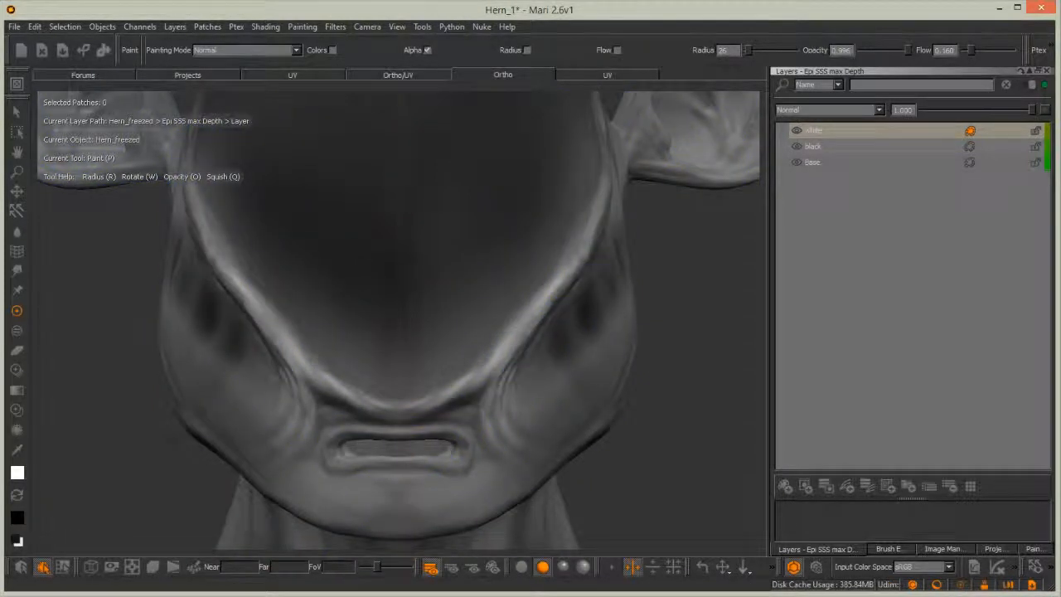
Strengthen the white highlight at the lower tip of the face ridge and extend it up along its sides
{"action": "left_click_drag", "start_coordinate": [448, 389], "coordinate": [408, 405]}
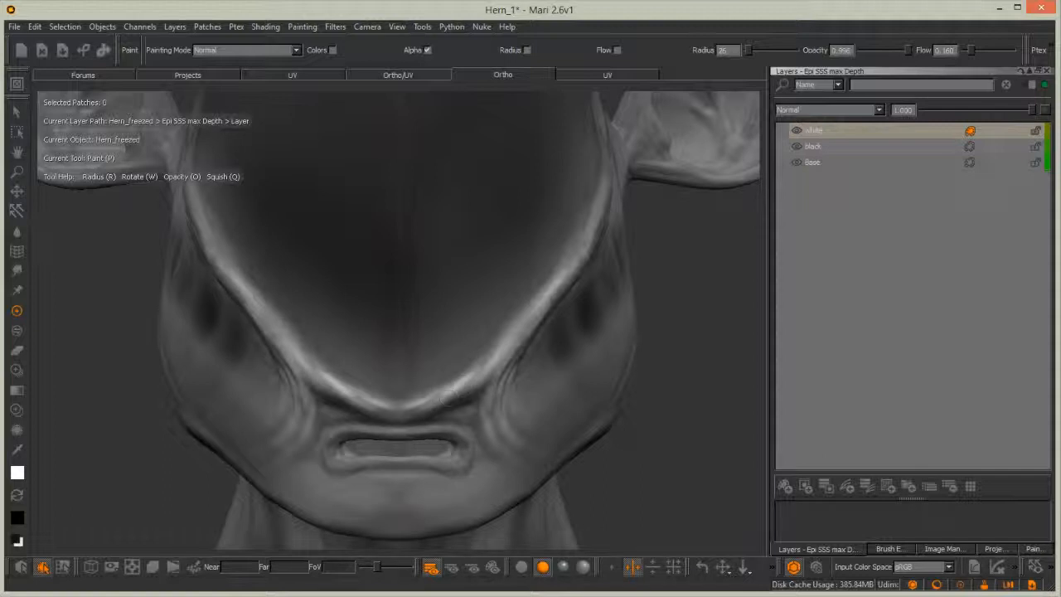
{"action": "left_click_drag", "start_coordinate": [617, 179], "coordinate": [594, 238]}
{"action": "left_click_drag", "start_coordinate": [601, 139], "coordinate": [606, 169]}
{"action": "left_click_drag", "start_coordinate": [603, 126], "coordinate": [586, 178]}
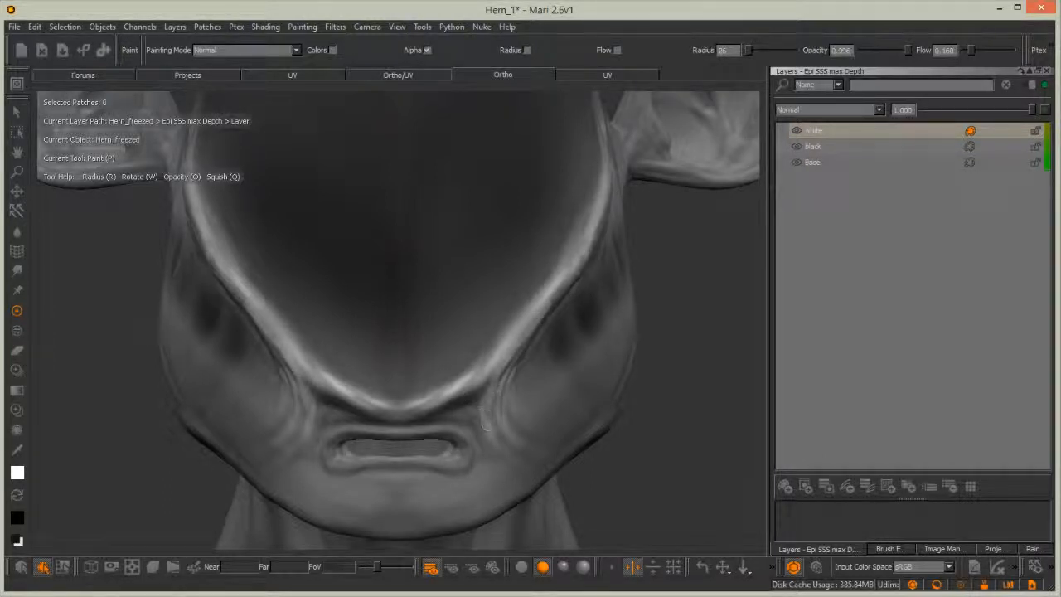
Enlarge the brush and paint a soft white highlight across the chin below the mouth and out along the jaw
{"action": "left_click_drag", "start_coordinate": [403, 498], "coordinate": [429, 498]}
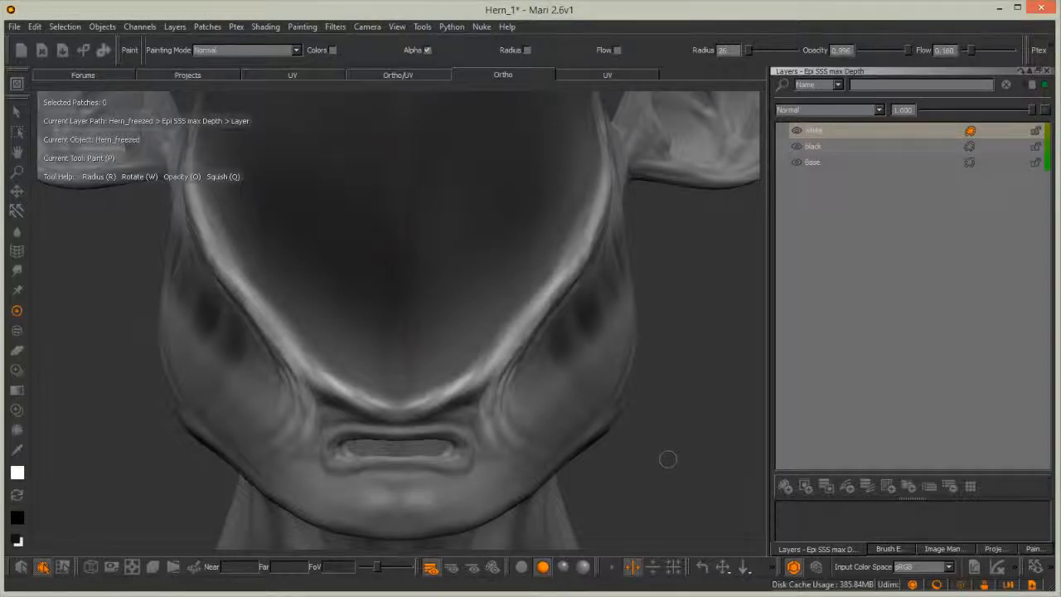
{"action": "key", "text": "r"}
{"action": "left_click_drag", "start_coordinate": [666, 461], "coordinate": [686, 460]}
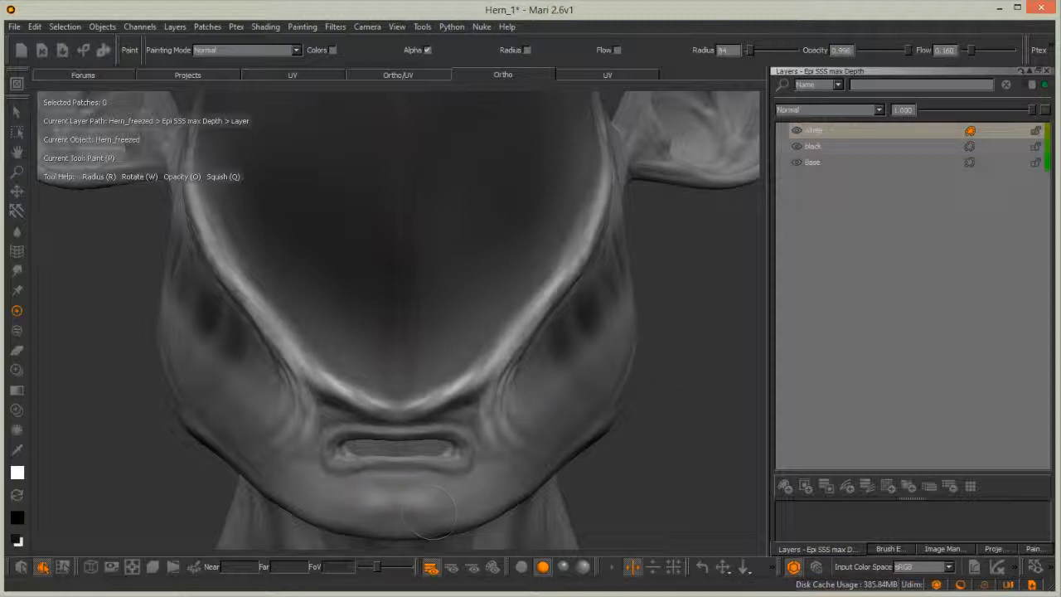
{"action": "key", "text": "grave"}
{"action": "left_click_drag", "start_coordinate": [409, 504], "coordinate": [463, 481]}
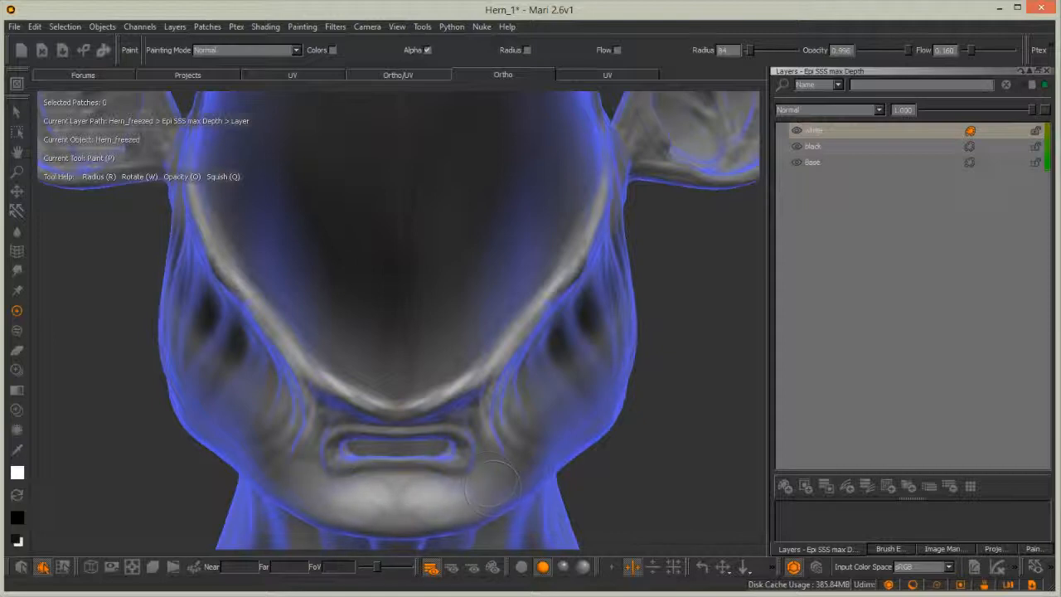
{"action": "left_click_drag", "start_coordinate": [470, 494], "coordinate": [492, 485]}
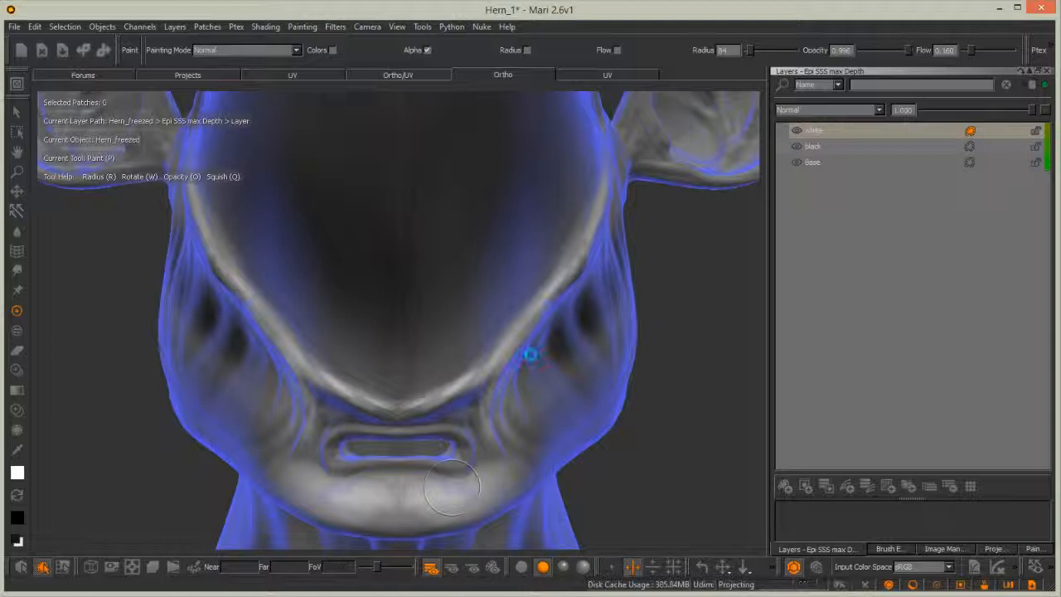
Save the project and open the Channels palette
{"action": "mouse_move", "coordinate": [661, 291]}
{"action": "left_mouse_down", "text": "alt"}
{"action": "mouse_move", "coordinate": [344, 350]}
{"action": "mouse_move", "coordinate": [403, 356]}
{"action": "mouse_move", "coordinate": [390, 327]}
{"action": "mouse_move", "coordinate": [232, 176]}
{"action": "mouse_move", "coordinate": [387, 275]}
{"action": "mouse_move", "coordinate": [393, 232]}
{"action": "mouse_move", "coordinate": [481, 329]}
{"action": "mouse_move", "coordinate": [465, 248]}
{"action": "left_mouse_up", "text": "alt"}
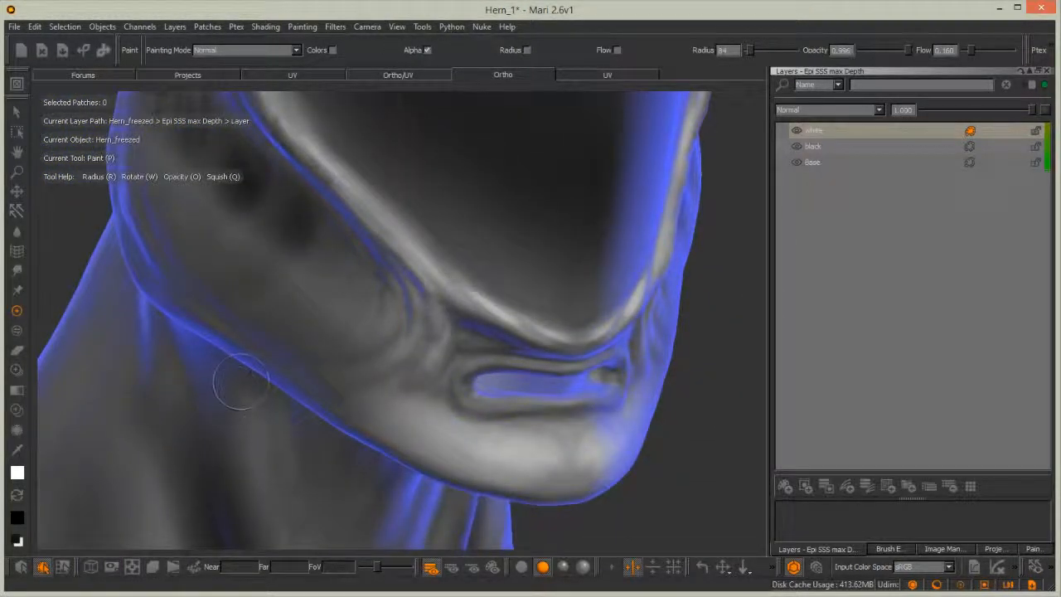
{"action": "key", "text": "ctrl+s"}
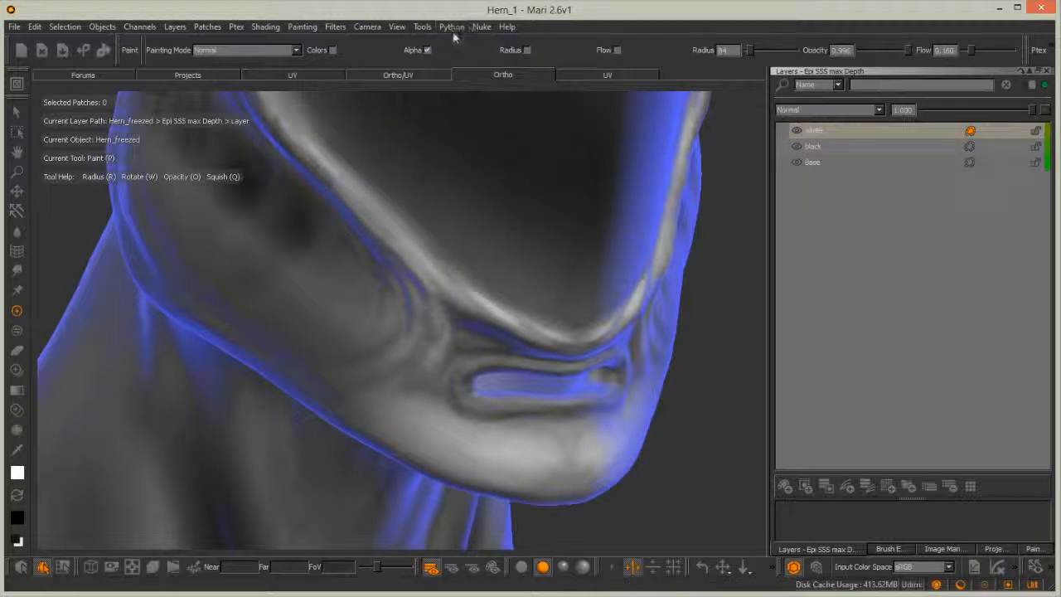
{"action": "left_click", "coordinate": [424, 28]}
{"action": "mouse_move", "coordinate": [408, 160]}
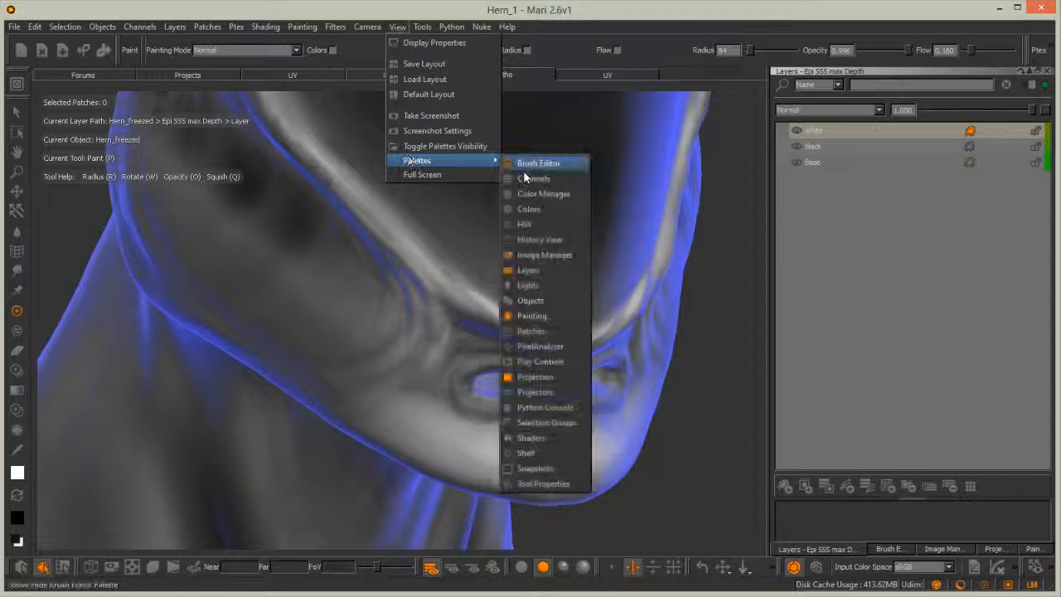
{"action": "left_click", "coordinate": [527, 178]}
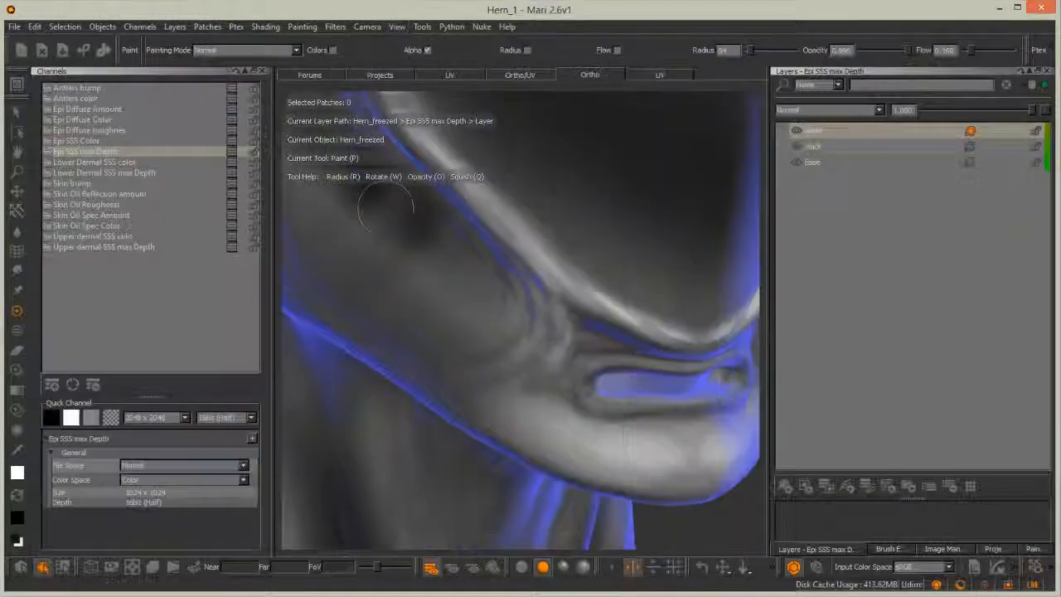
Export all patches of the Epi SSS max Depth channel flattened with alpha channels removed, overwriting the existing files
{"action": "right_click", "coordinate": [217, 152]}
{"action": "mouse_move", "coordinate": [282, 322]}
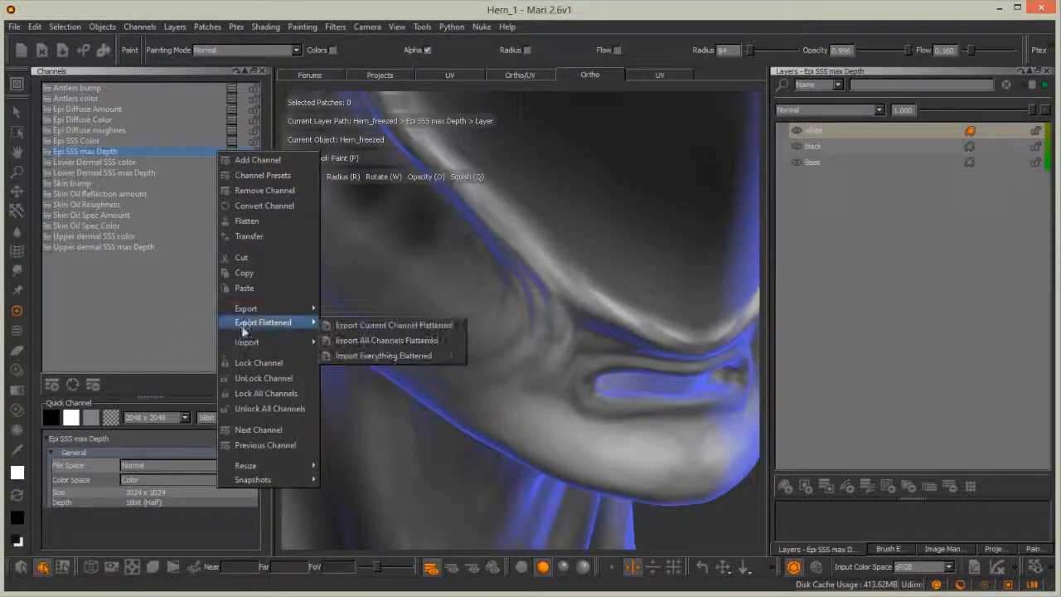
{"action": "left_click", "coordinate": [390, 326]}
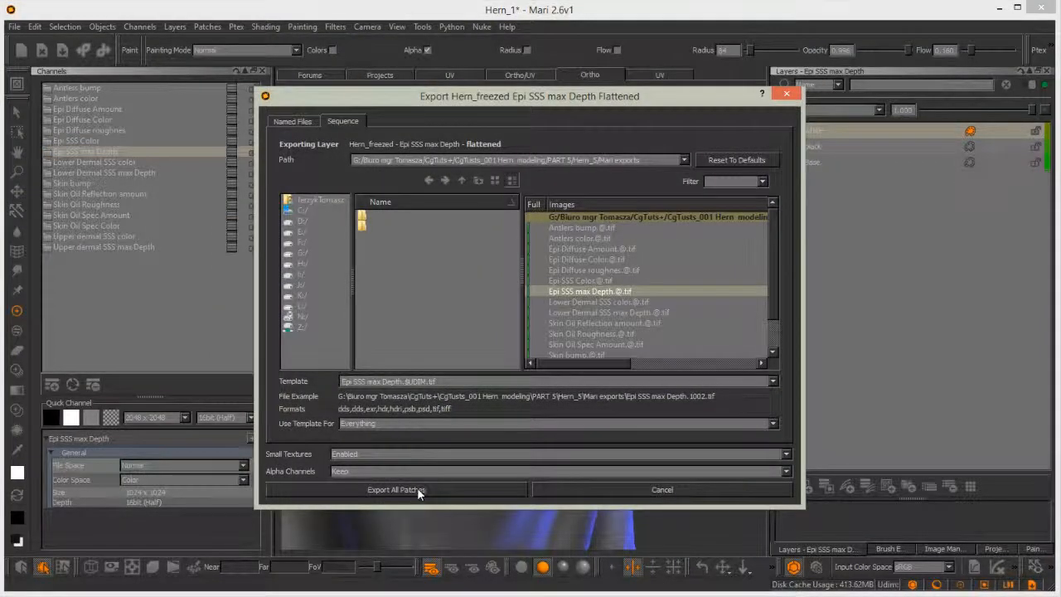
{"action": "left_click", "coordinate": [367, 471]}
{"action": "left_click", "coordinate": [374, 489]}
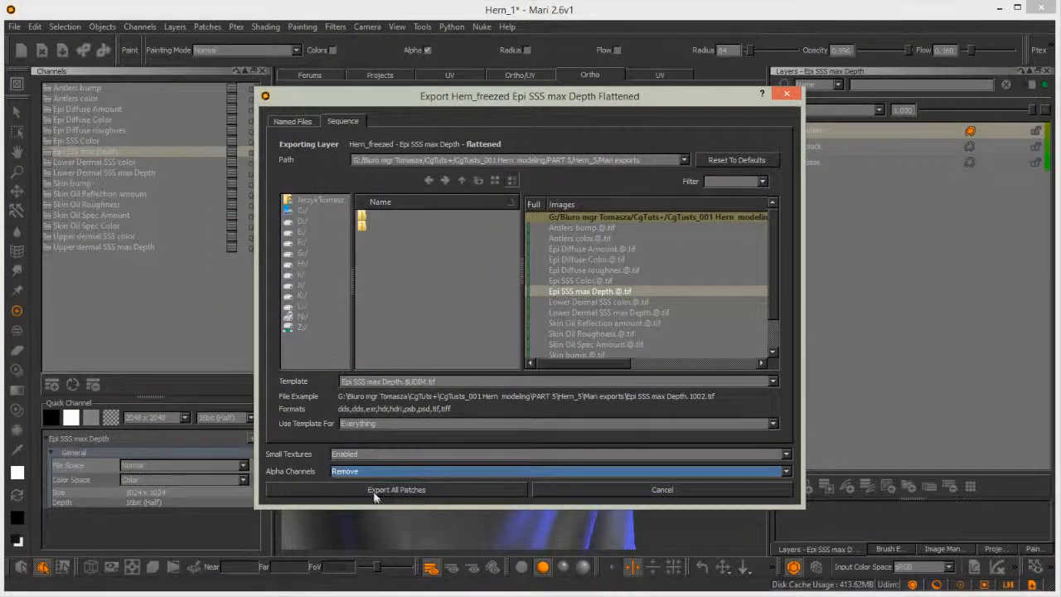
{"action": "left_click", "coordinate": [372, 491]}
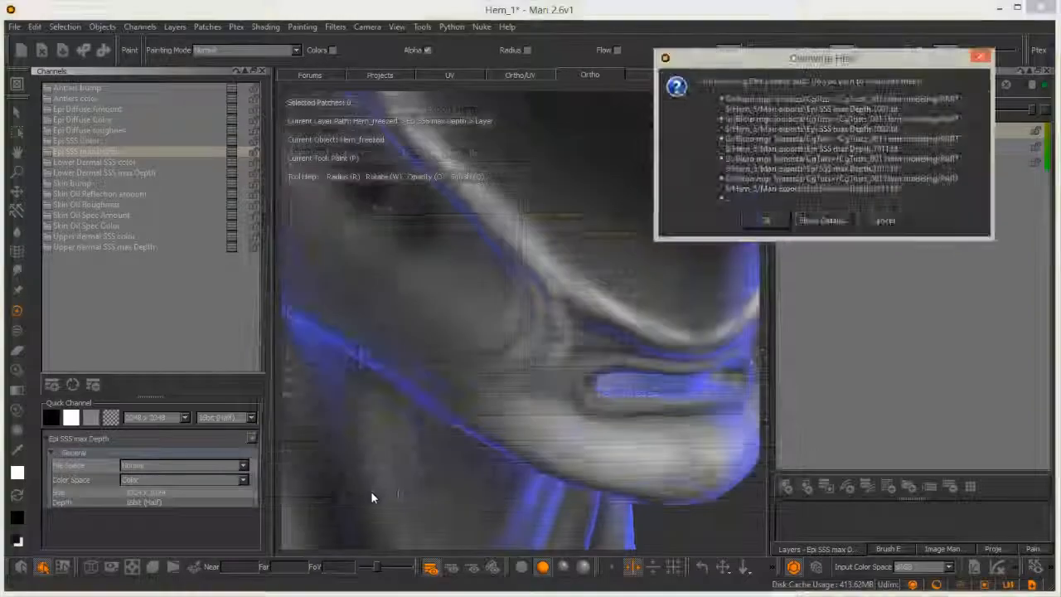
{"action": "left_click", "coordinate": [769, 219]}
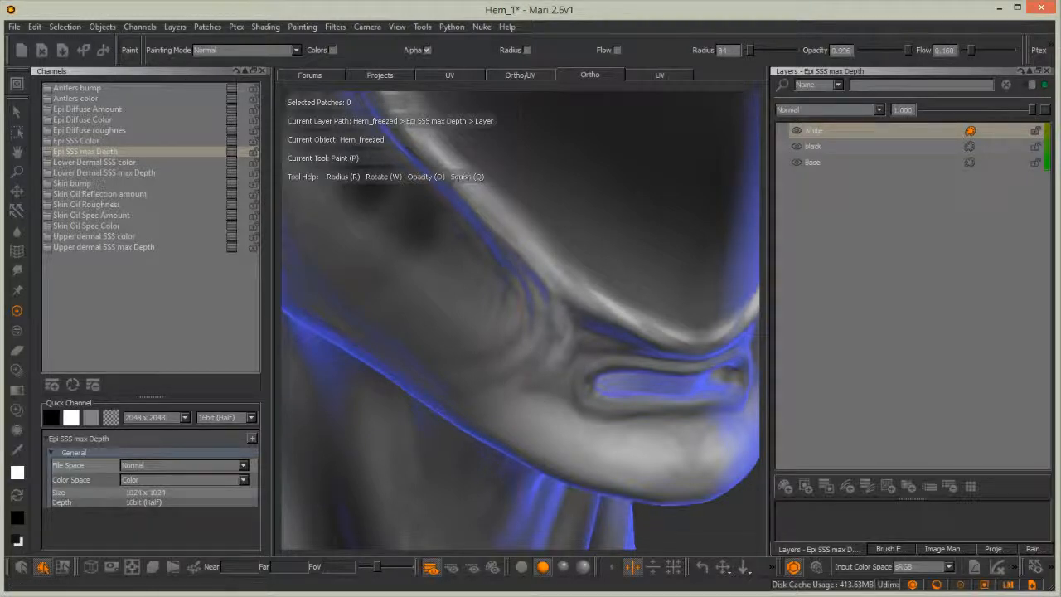
Switch to MODO and examine the skin render preview around the jaw, mouth and chin up close
{"action": "key", "text": "alt+Tab"}
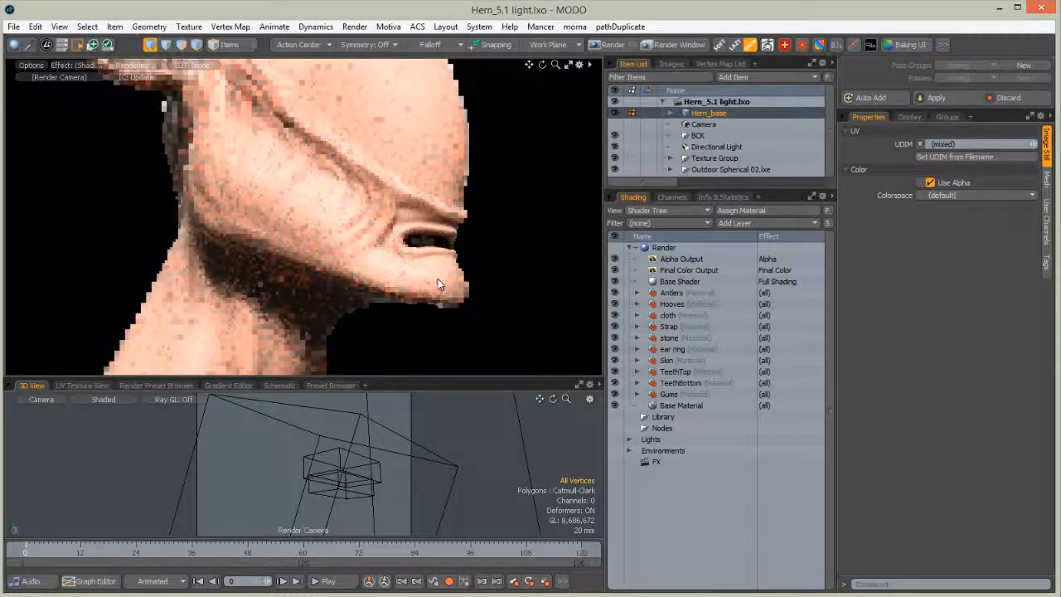
{"action": "left_click_drag", "start_coordinate": [398, 203], "coordinate": [392, 214], "text": "alt"}
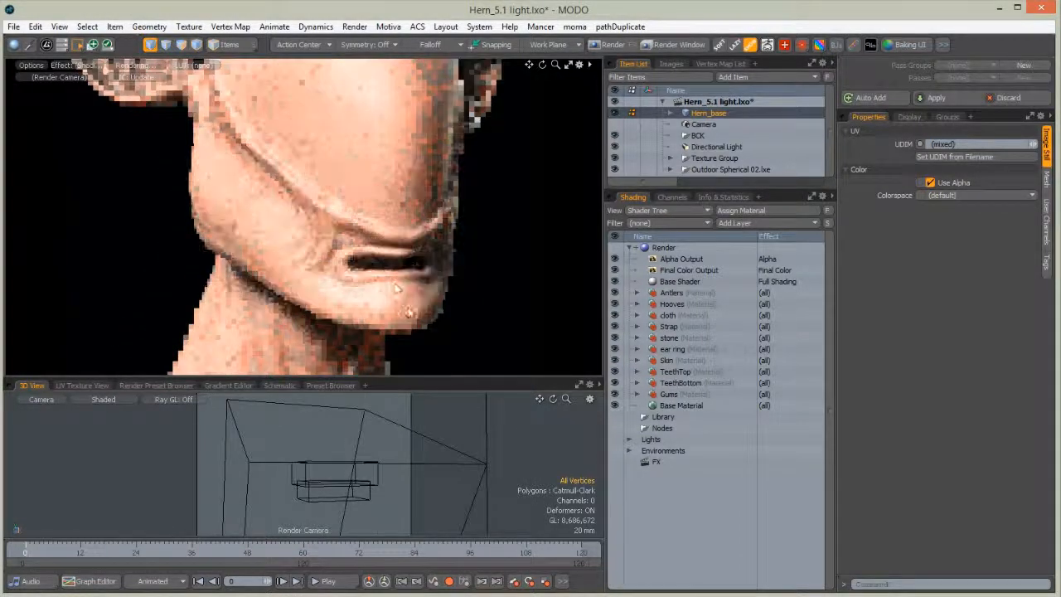
{"action": "scroll", "coordinate": [304, 217], "scroll_direction": "up", "scroll_amount": 5}
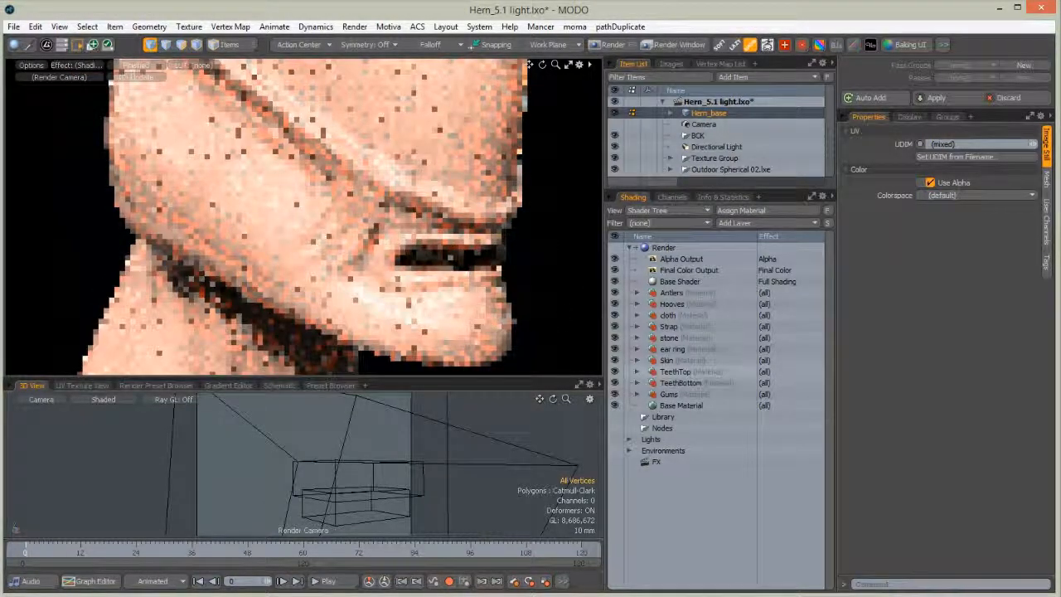
{"action": "scroll", "coordinate": [487, 330], "scroll_direction": "up", "scroll_amount": 1}
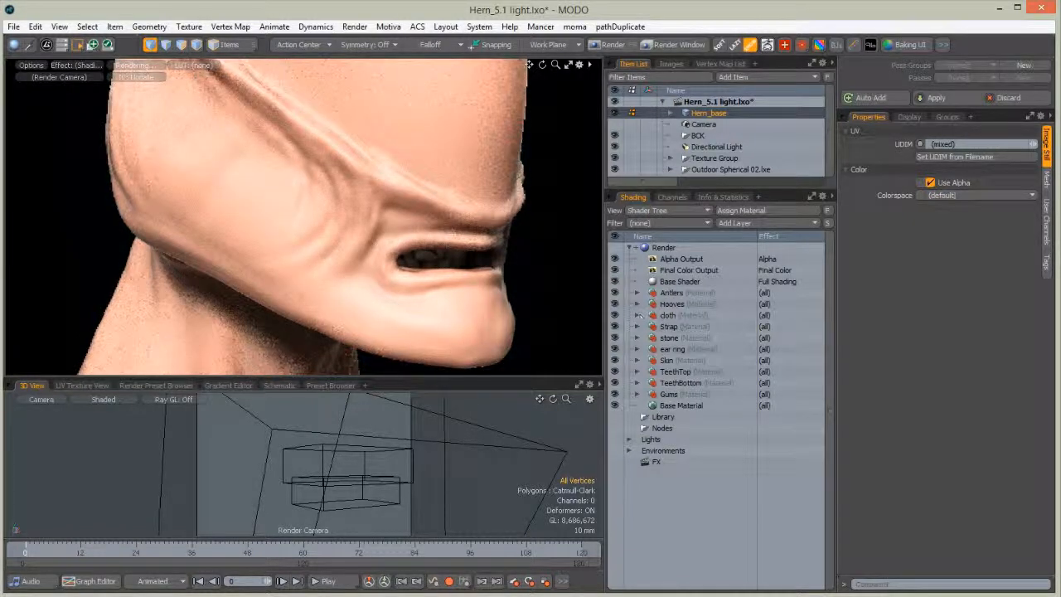
Return to Mari, make Epi Diffuse Color the current channel, show its full UV layout and turn off mirrored painting
{"action": "mouse_move", "coordinate": [485, 593]}
{"action": "left_click", "coordinate": [485, 560]}
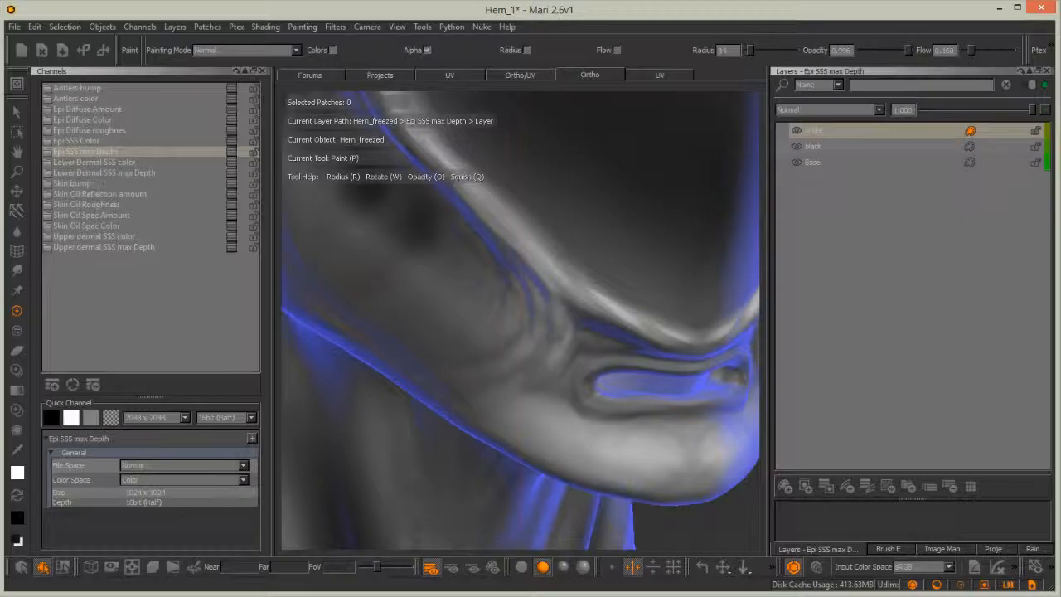
{"action": "left_click", "coordinate": [95, 122]}
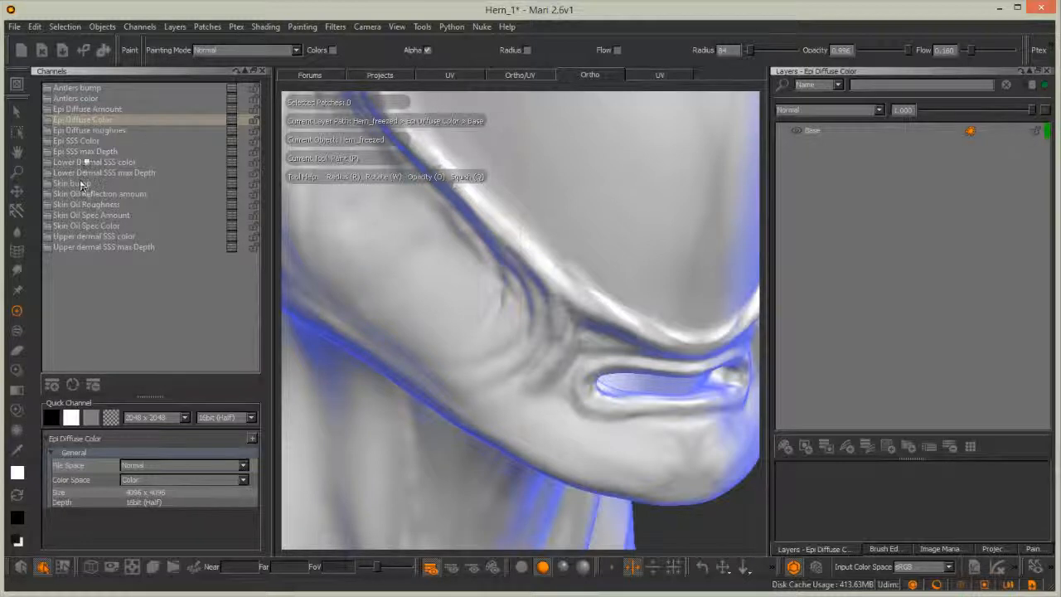
{"action": "left_click", "coordinate": [647, 76]}
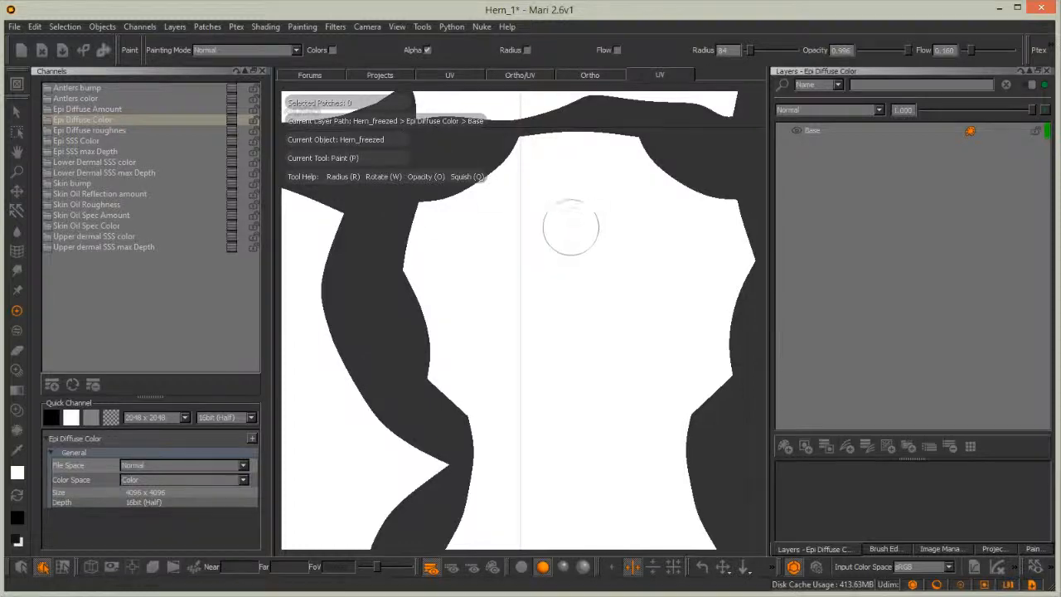
{"action": "scroll", "coordinate": [570, 228], "scroll_direction": "down", "scroll_amount": 10}
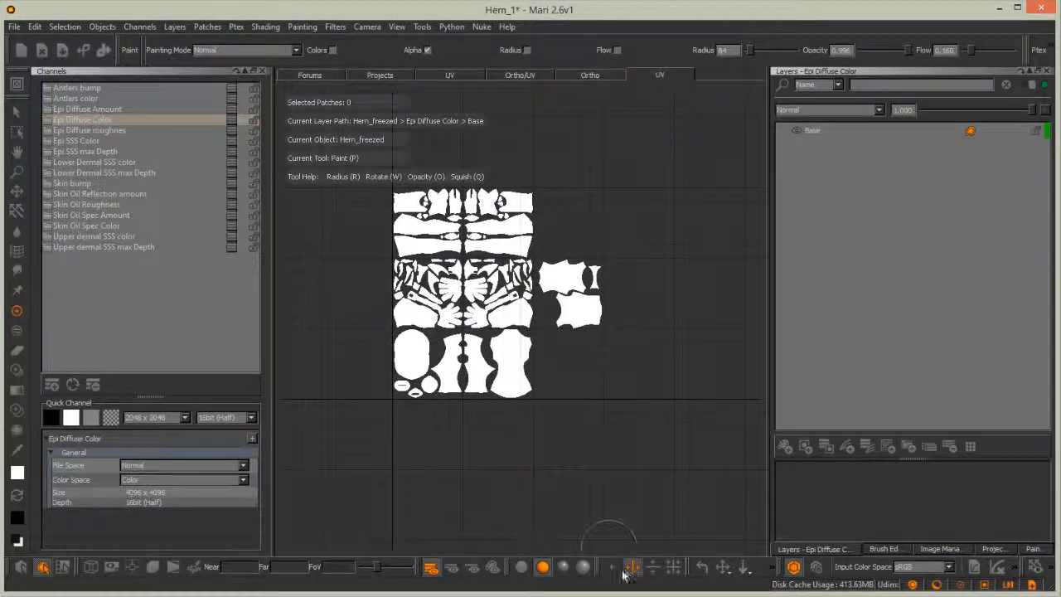
{"action": "left_click_drag", "start_coordinate": [622, 571], "coordinate": [665, 594]}
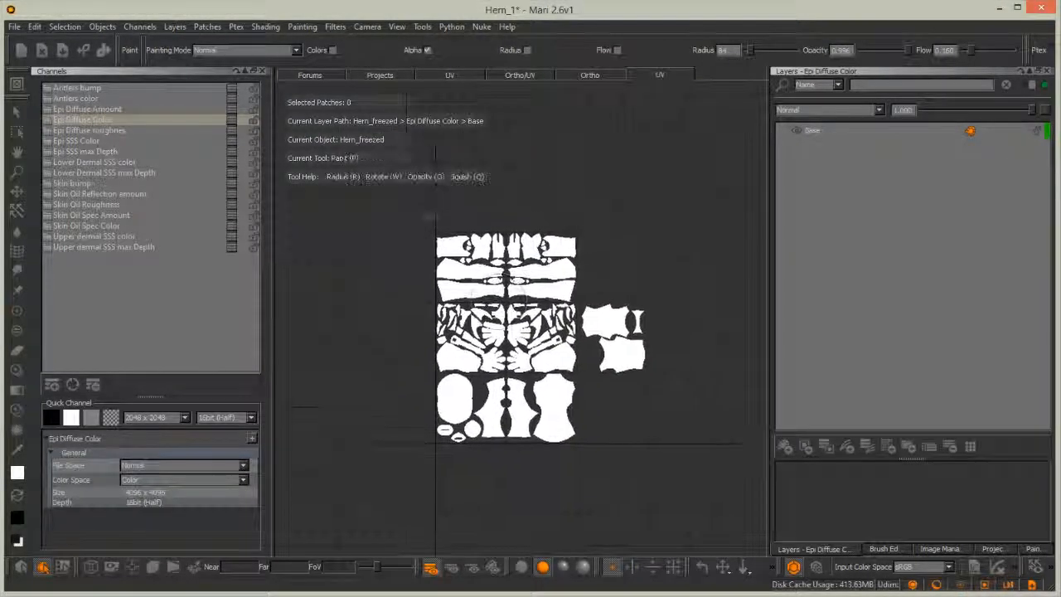
{"action": "scroll", "coordinate": [541, 366], "scroll_direction": "up", "scroll_amount": 3}
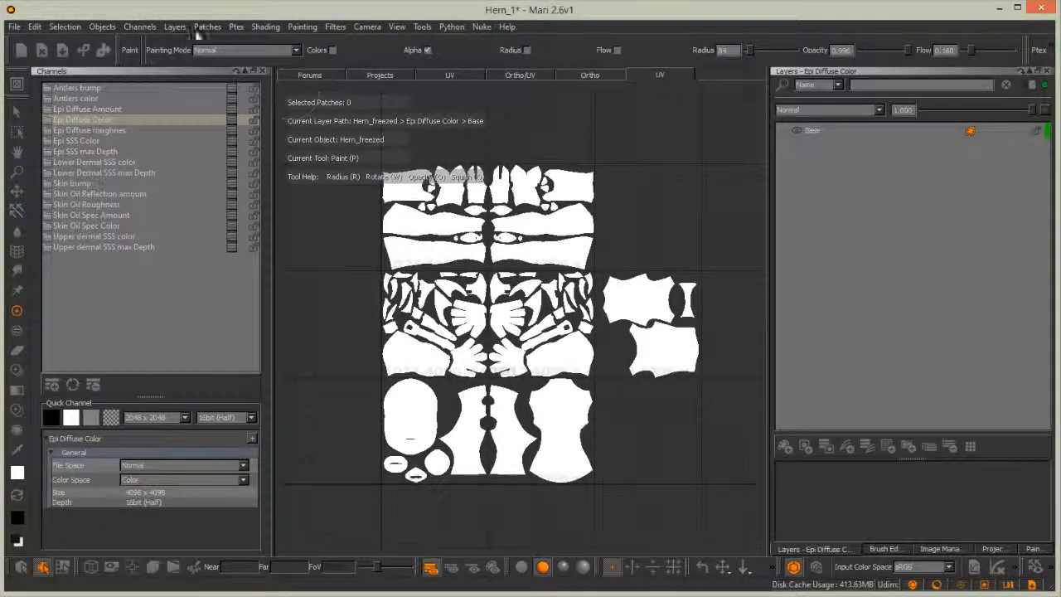
Select all seven UV patches of the Hern_freezed object
{"action": "left_click", "coordinate": [205, 27]}
{"action": "mouse_move", "coordinate": [103, 26]}
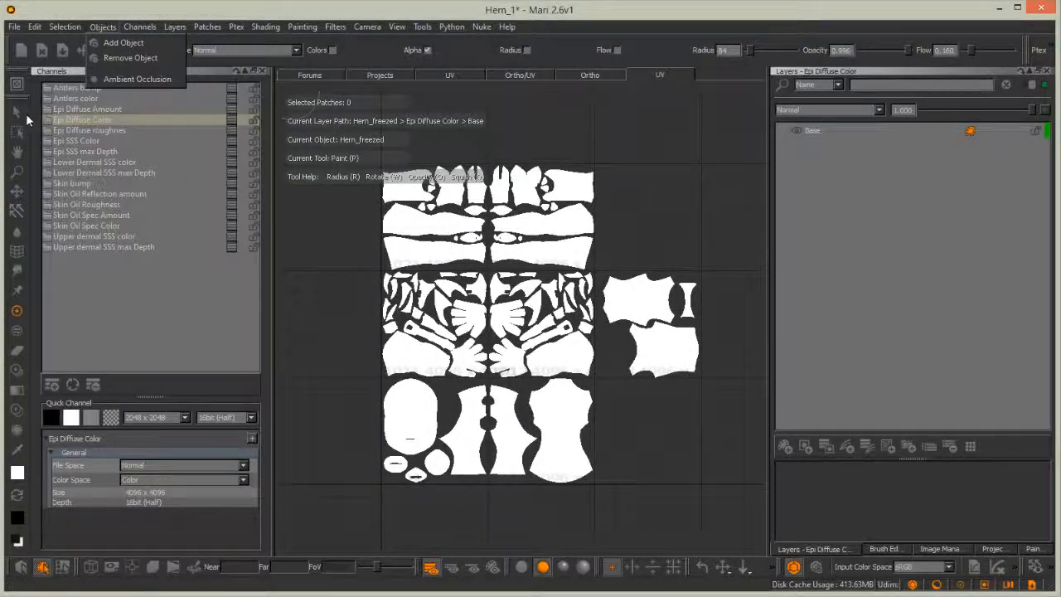
{"action": "left_click", "coordinate": [17, 111]}
{"action": "mouse_move", "coordinate": [428, 138]}
{"action": "left_mouse_down"}
{"action": "mouse_move", "coordinate": [325, 205]}
{"action": "mouse_move", "coordinate": [429, 522]}
{"action": "mouse_move", "coordinate": [691, 427]}
{"action": "mouse_move", "coordinate": [667, 157]}
{"action": "mouse_move", "coordinate": [430, 138]}
{"action": "left_mouse_up"}
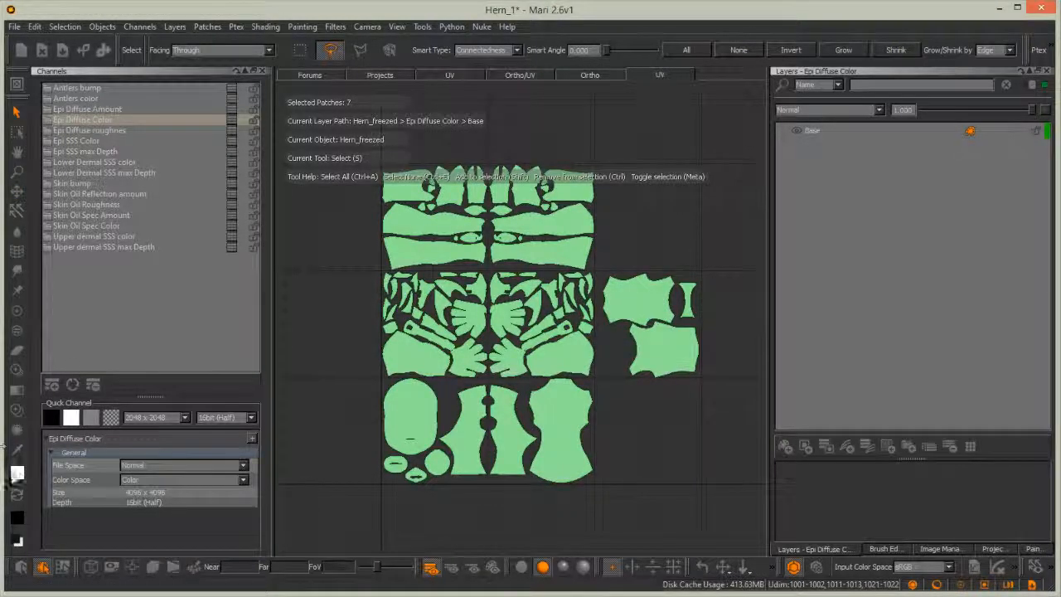
{"action": "left_click", "coordinate": [17, 474]}
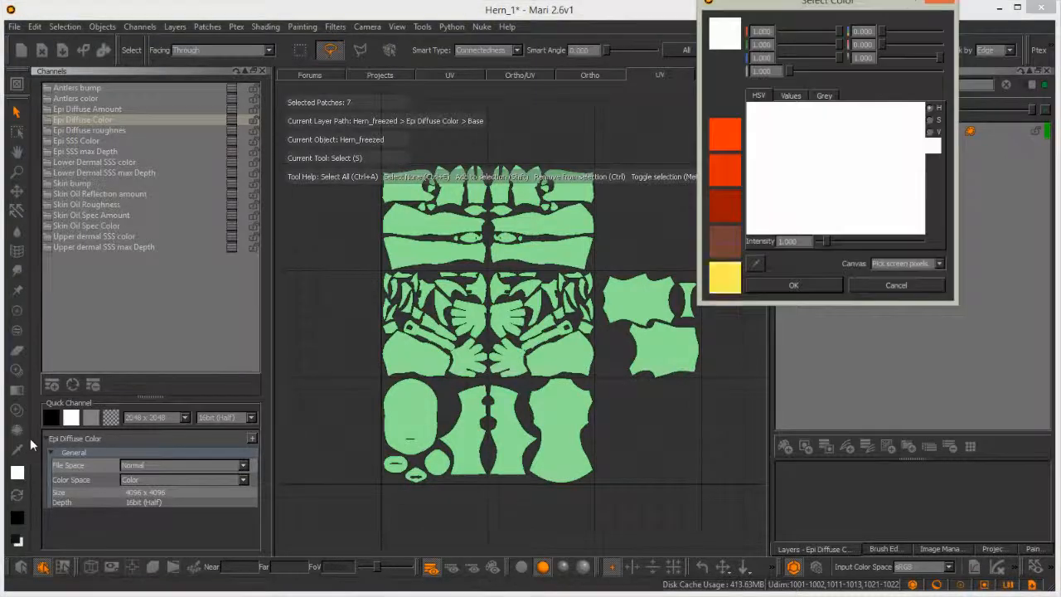
{"action": "left_click", "coordinate": [767, 112]}
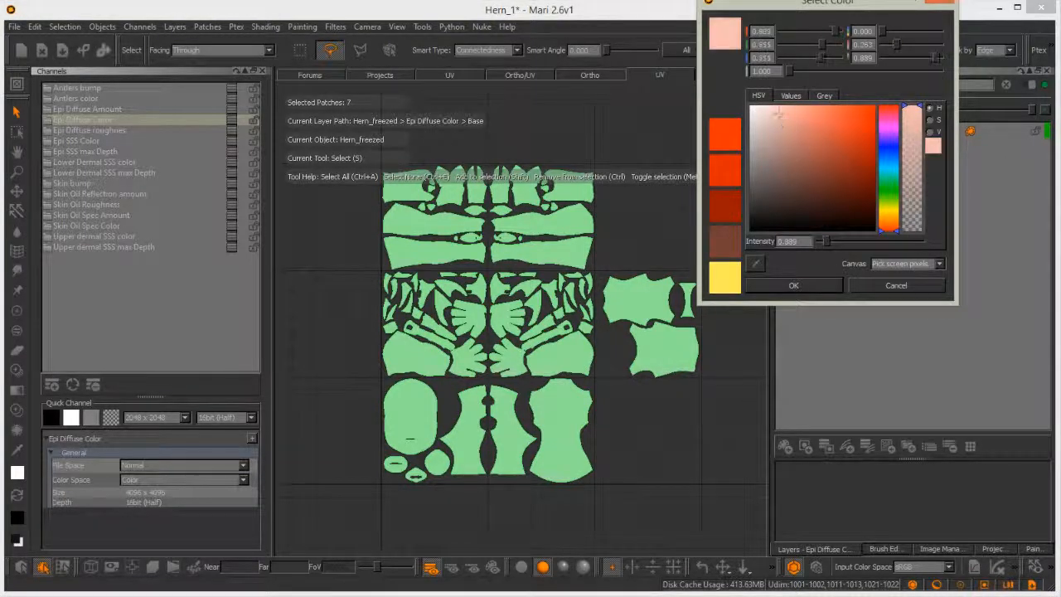
{"action": "left_click", "coordinate": [870, 289]}
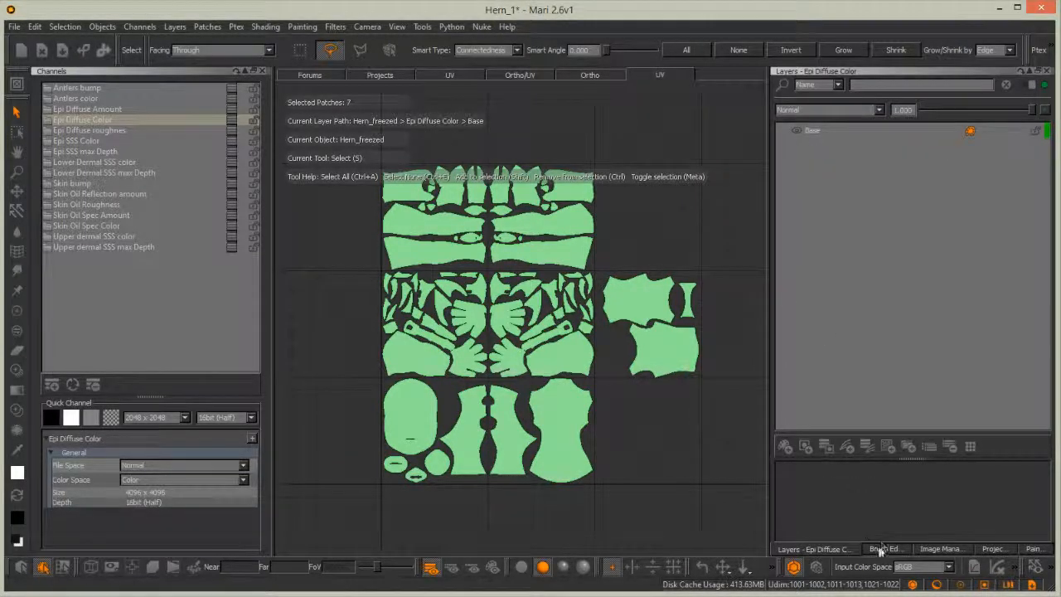
Fill all selected patches of Epi Diffuse Color with the brown Color_4 swatch from the Personal shelf and clear the patch selection
{"action": "left_click", "coordinate": [879, 547]}
{"action": "left_click", "coordinate": [788, 150]}
{"action": "left_click", "coordinate": [870, 102]}
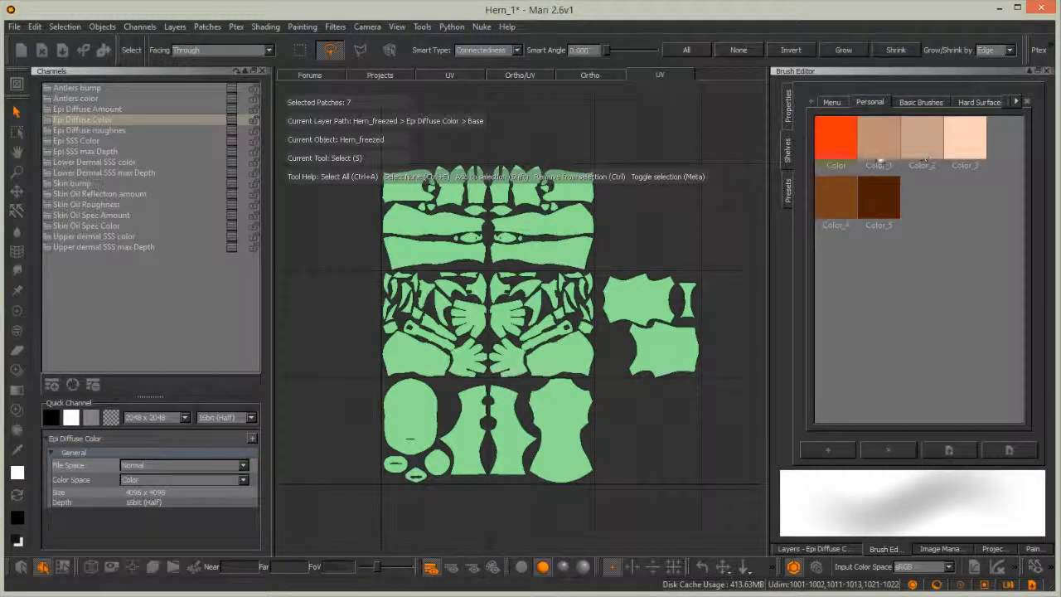
{"action": "left_click", "coordinate": [881, 145]}
{"action": "left_click", "coordinate": [838, 199]}
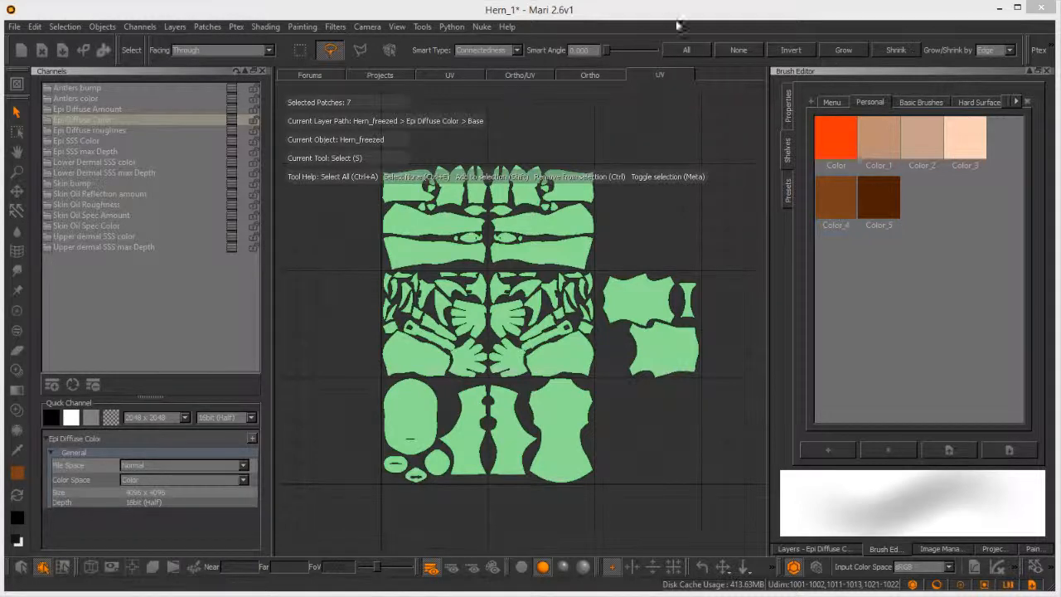
{"action": "left_click", "coordinate": [206, 26]}
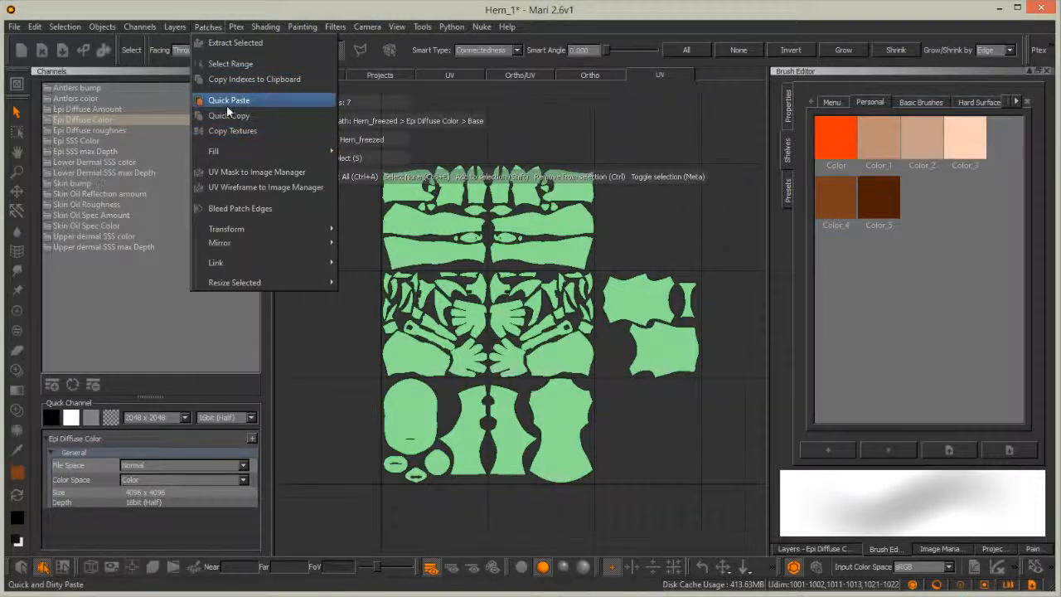
{"action": "mouse_move", "coordinate": [247, 150]}
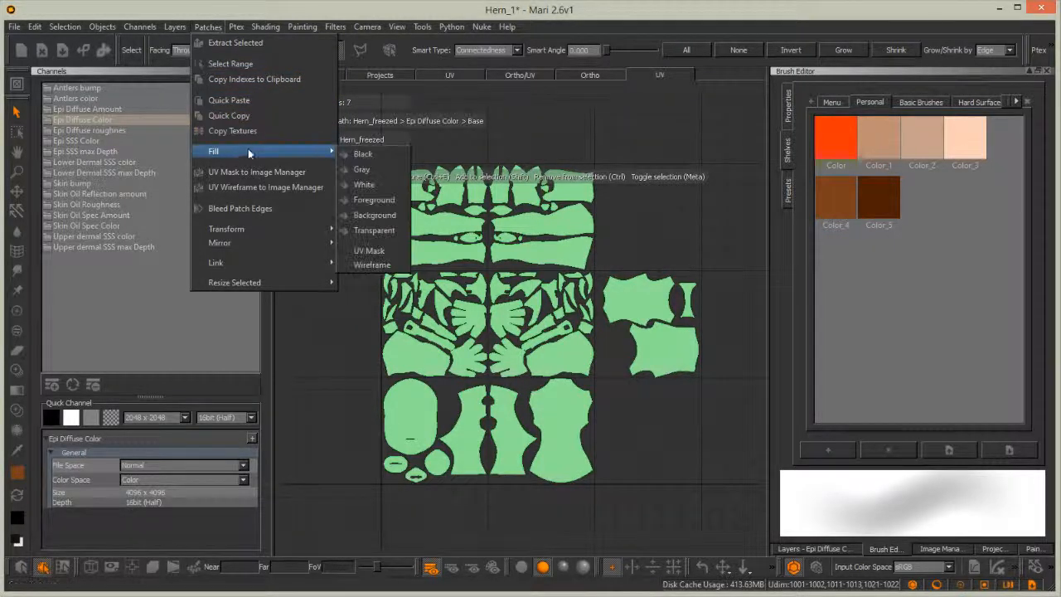
{"action": "left_click", "coordinate": [369, 202]}
{"action": "left_click", "coordinate": [342, 290]}
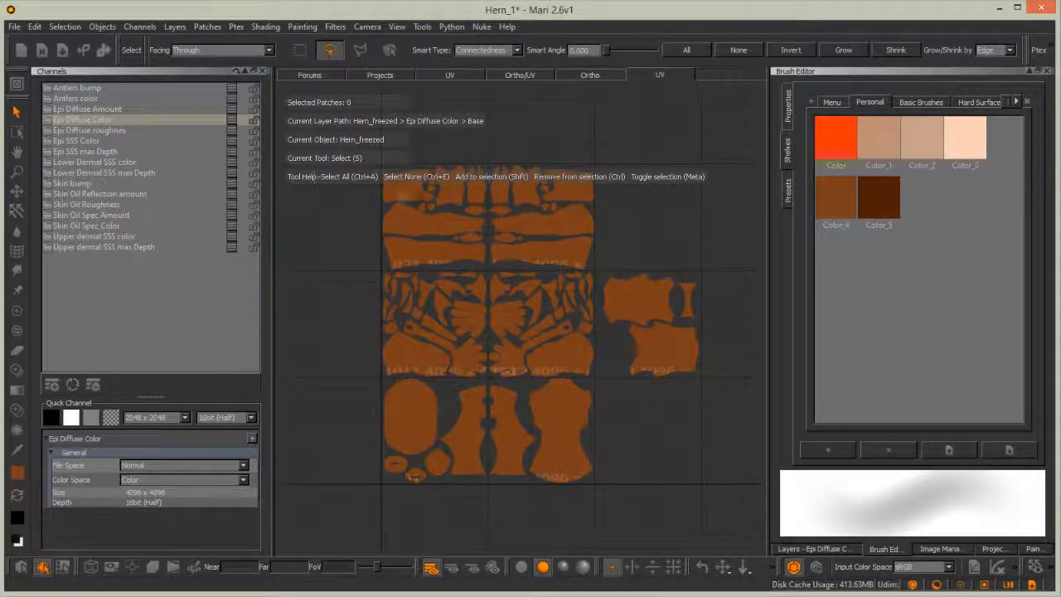
Export all patches of the Epi Diffuse Color channel flattened, overwriting the existing files
{"action": "right_click", "coordinate": [215, 119]}
{"action": "mouse_move", "coordinate": [247, 295]}
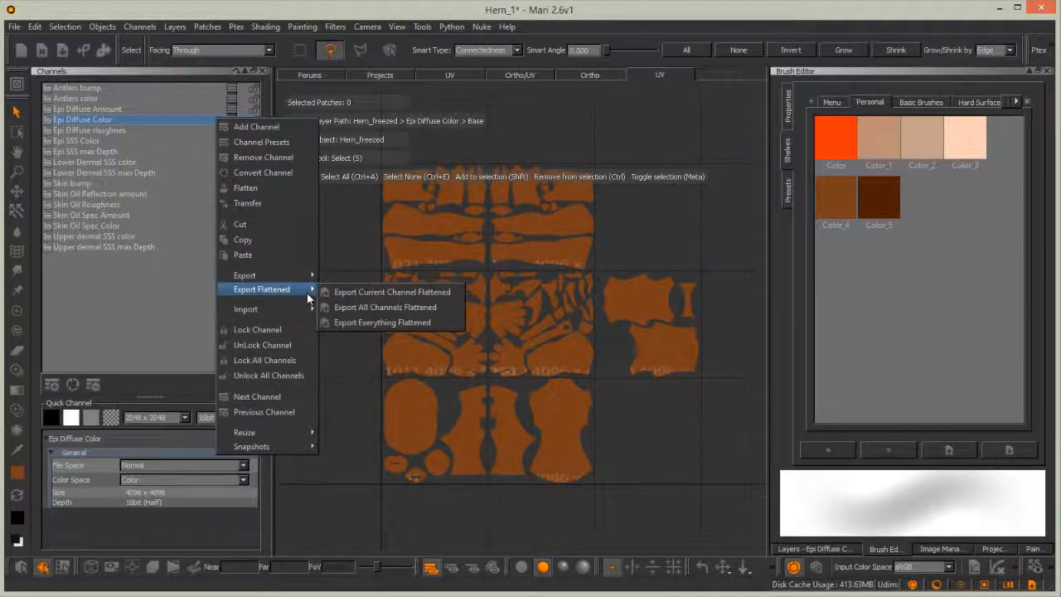
{"action": "left_click", "coordinate": [340, 292]}
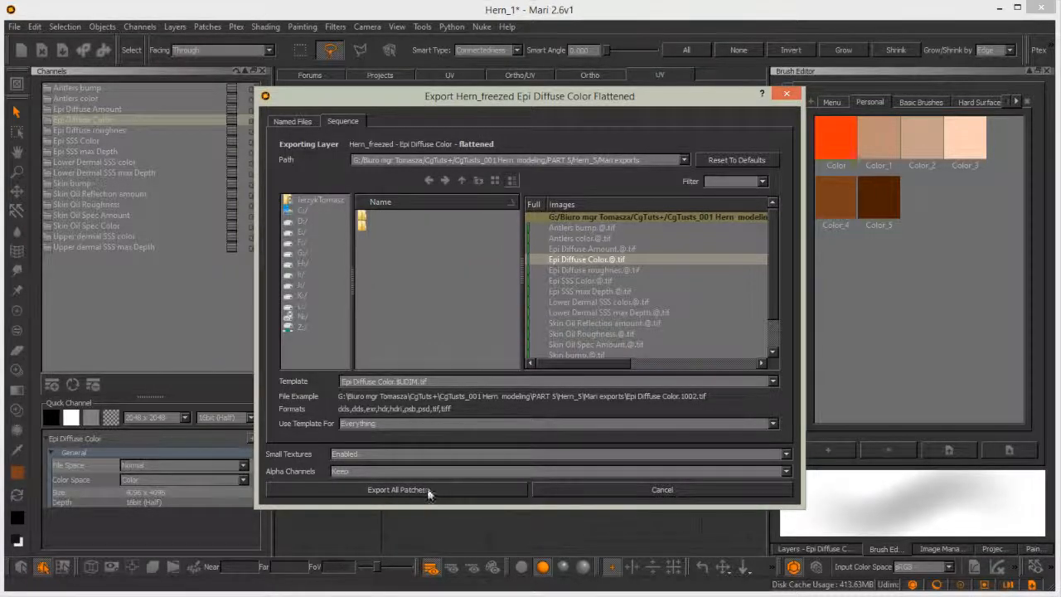
{"action": "left_click", "coordinate": [398, 489]}
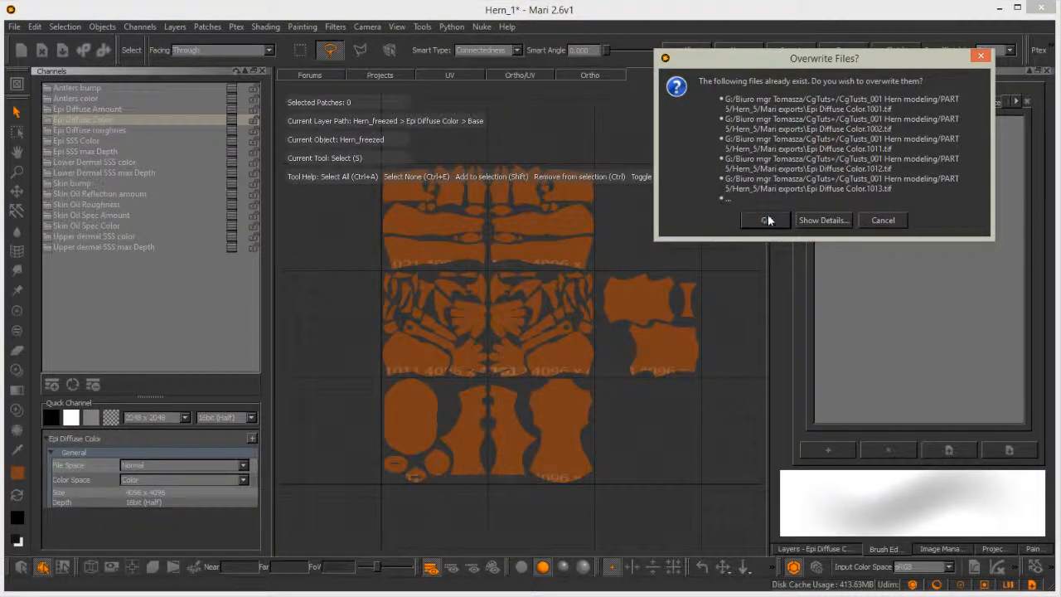
{"action": "left_click", "coordinate": [768, 221]}
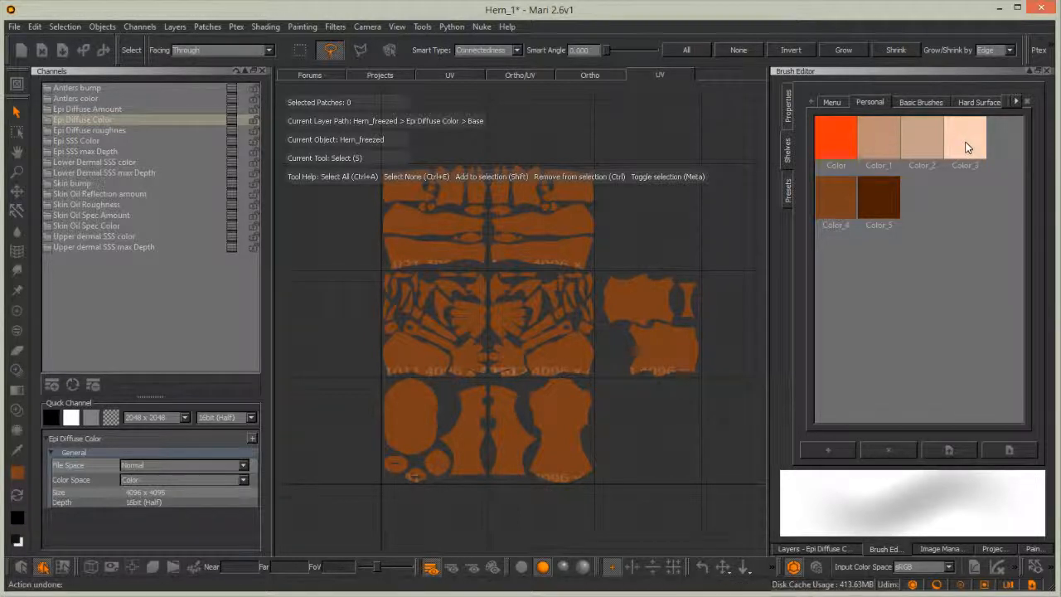
Fill all seven patches of the Epi SSS Color channel with the pale Color_3 swatch and clear the selection
{"action": "left_click", "coordinate": [964, 141]}
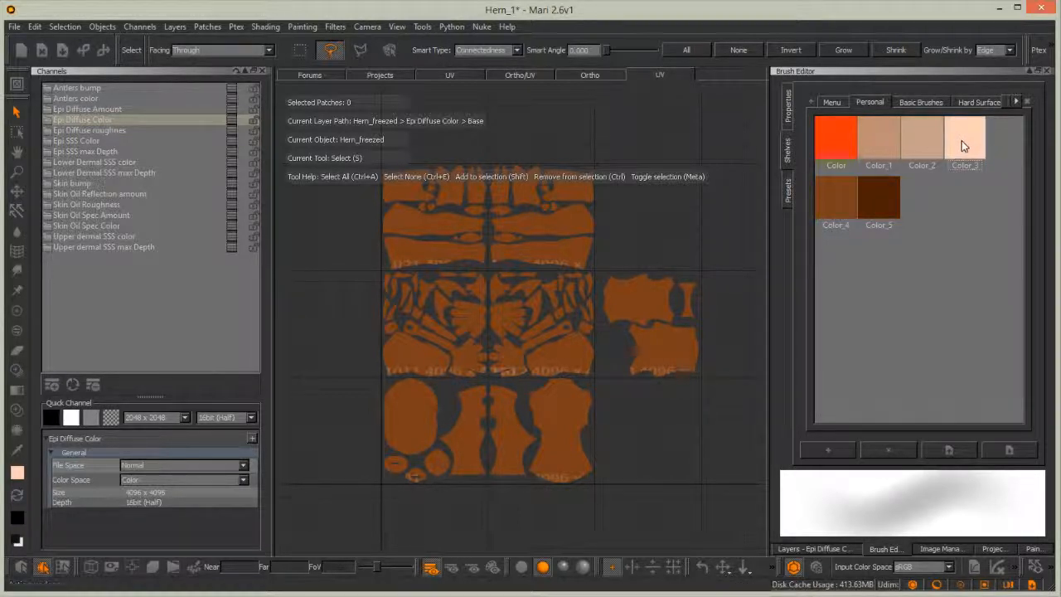
{"action": "left_click", "coordinate": [87, 141]}
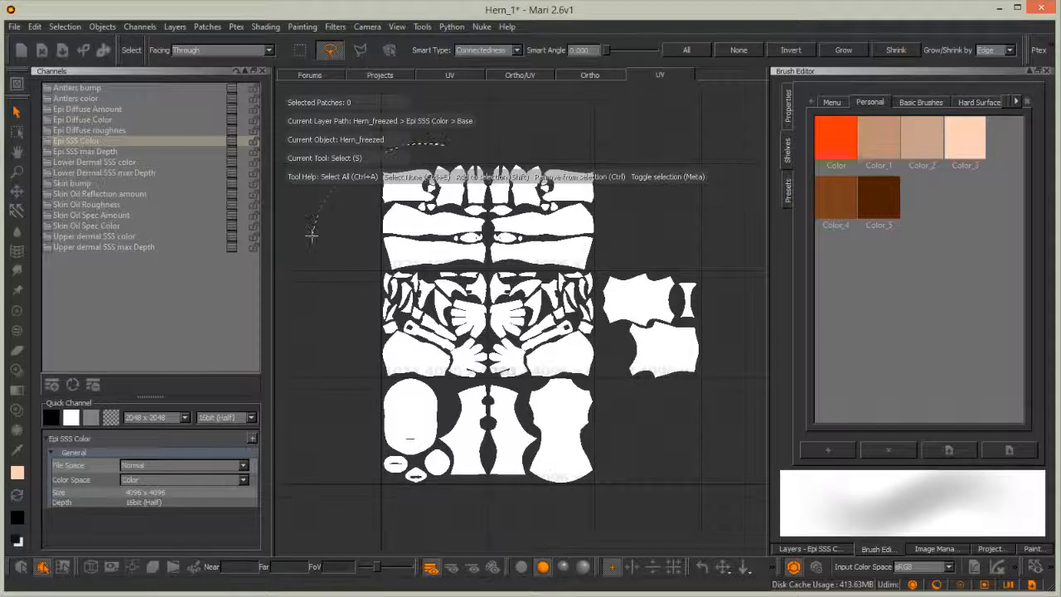
{"action": "left_click_drag", "start_coordinate": [742, 195], "coordinate": [447, 141]}
{"action": "left_click", "coordinate": [207, 27]}
{"action": "mouse_move", "coordinate": [215, 151]}
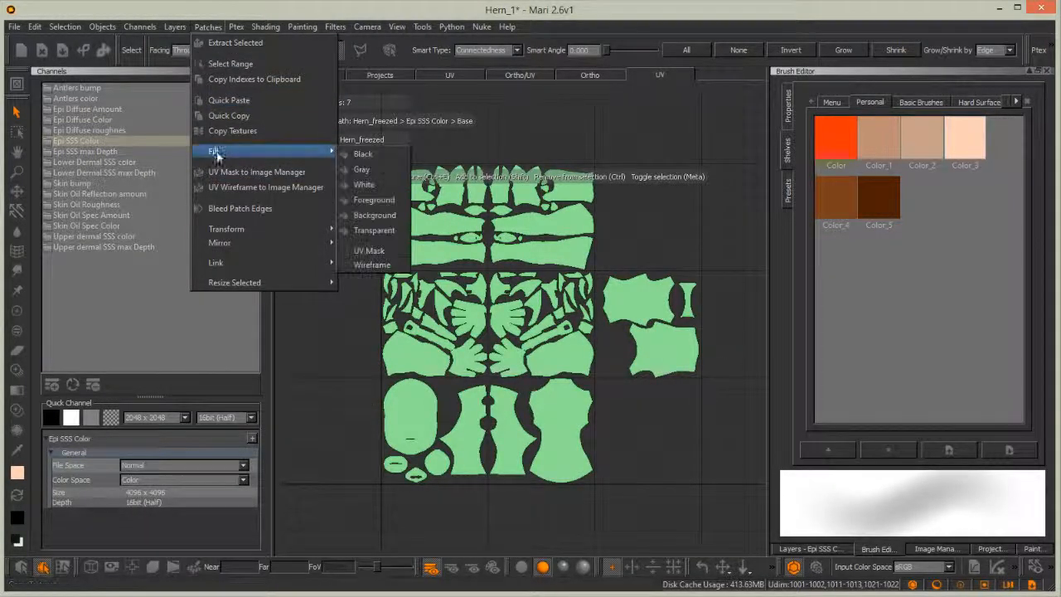
{"action": "left_click", "coordinate": [373, 200]}
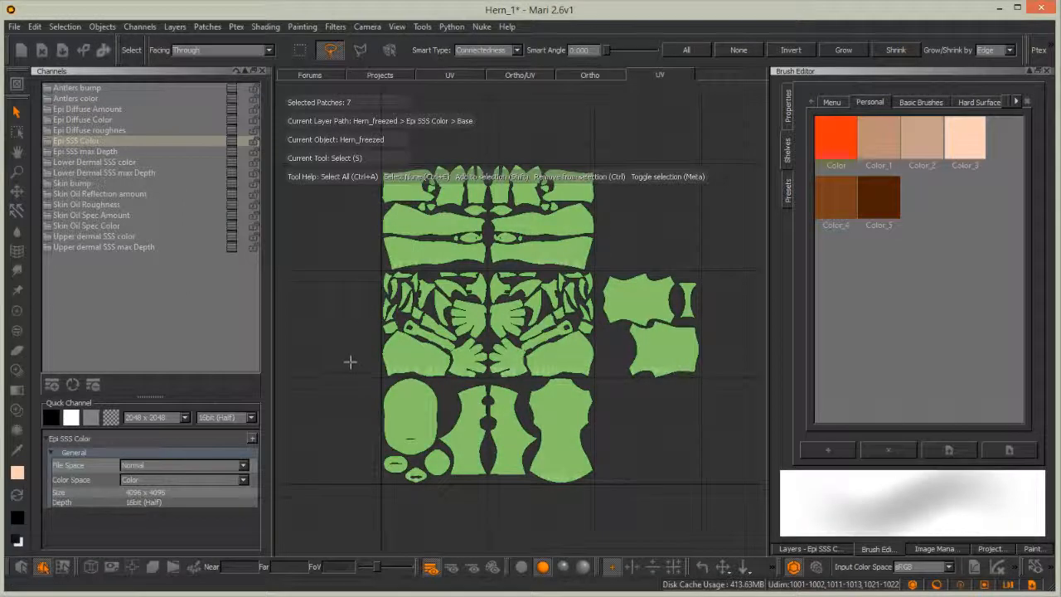
{"action": "left_click", "coordinate": [348, 220]}
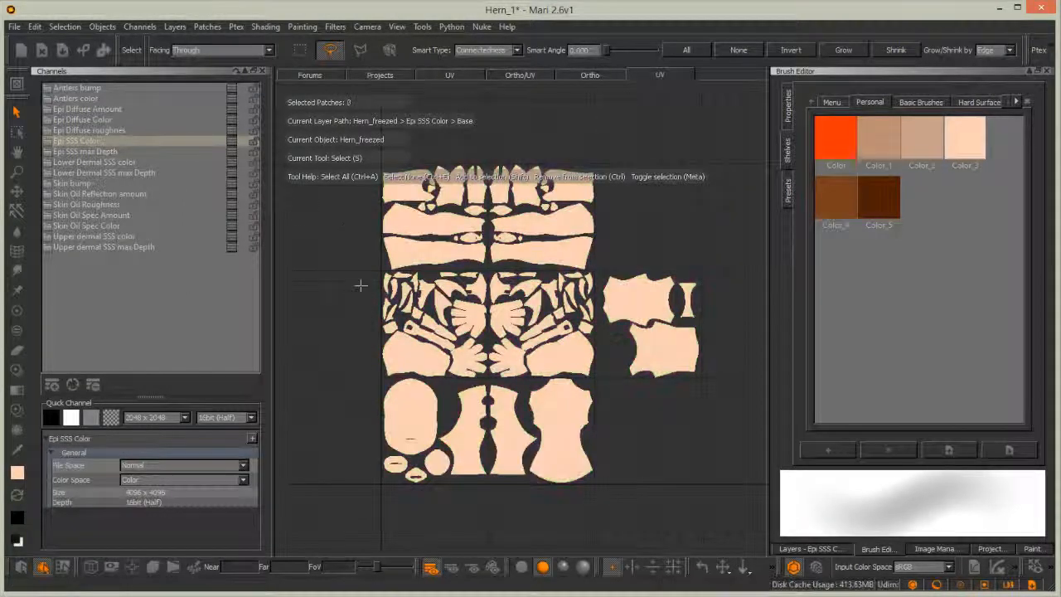
Export all patches of the Epi SSS Color channel flattened, overwriting the existing files
{"action": "right_click", "coordinate": [189, 144]}
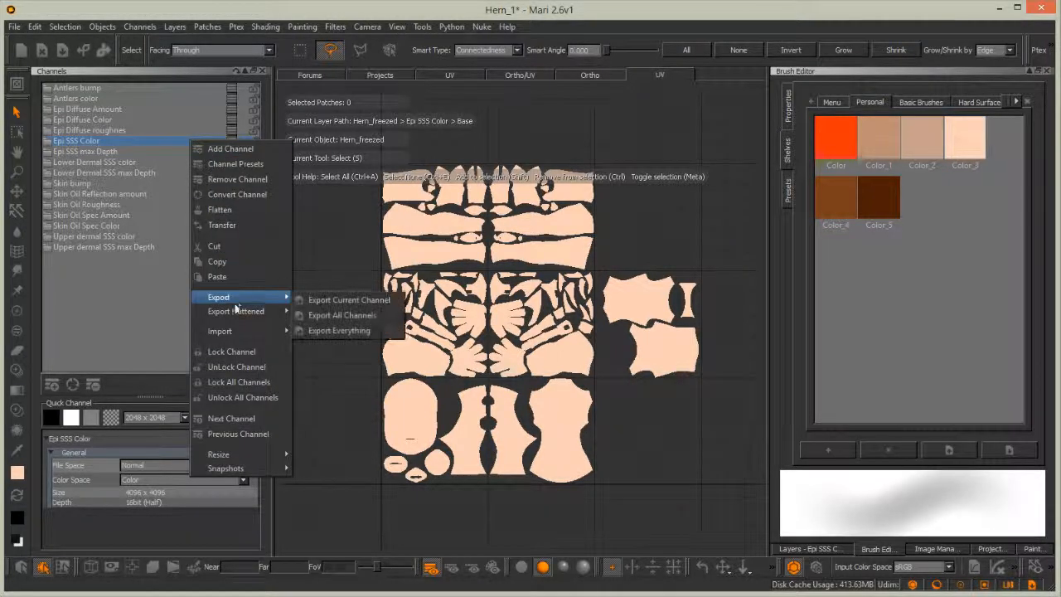
{"action": "mouse_move", "coordinate": [247, 311]}
{"action": "left_click", "coordinate": [364, 313]}
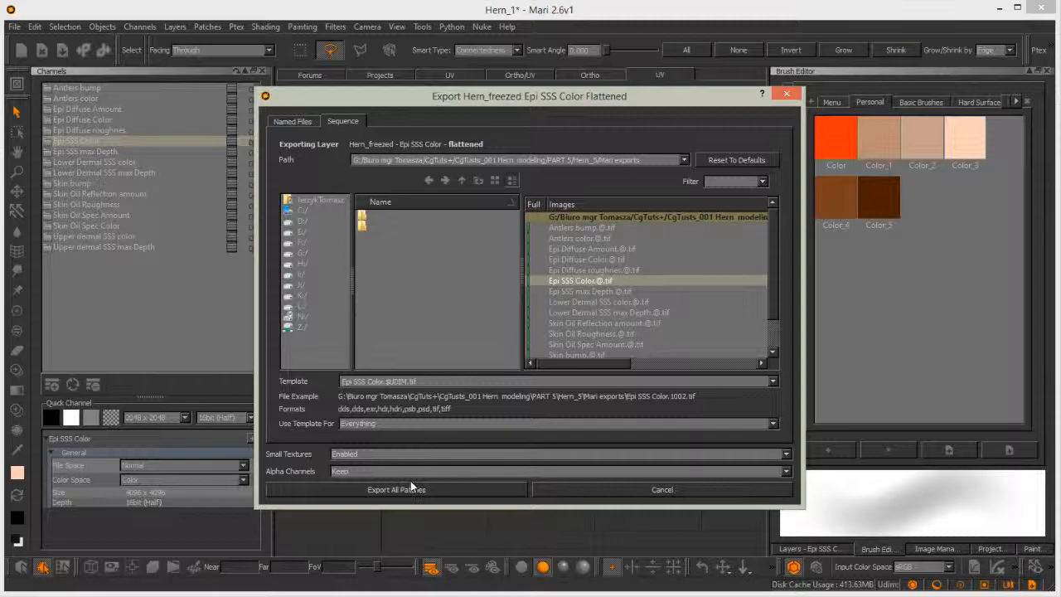
{"action": "left_click", "coordinate": [411, 487]}
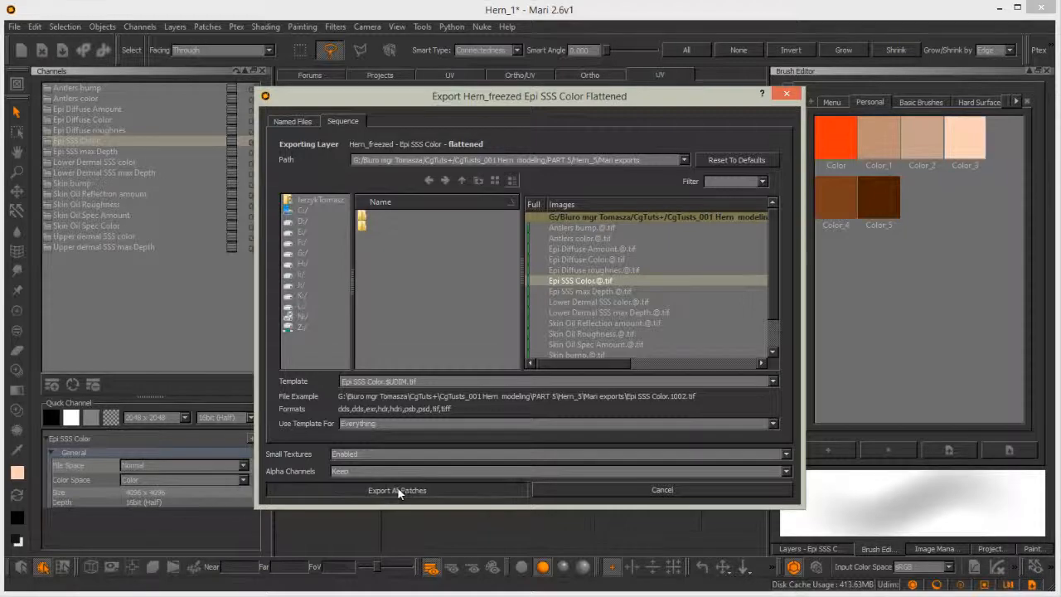
{"action": "key", "text": "Return"}
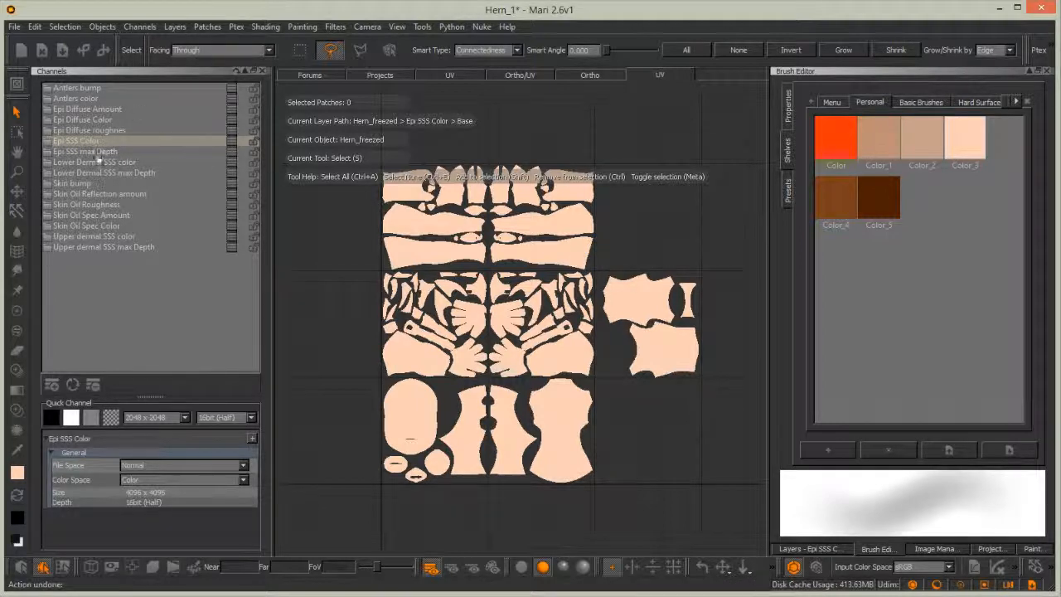
Switch to MODO, enable the Skin material's OIL, EPI and UPPER DERMAL groups with their texture layers, and check the render preview around the mouth
{"action": "left_click", "coordinate": [105, 151]}
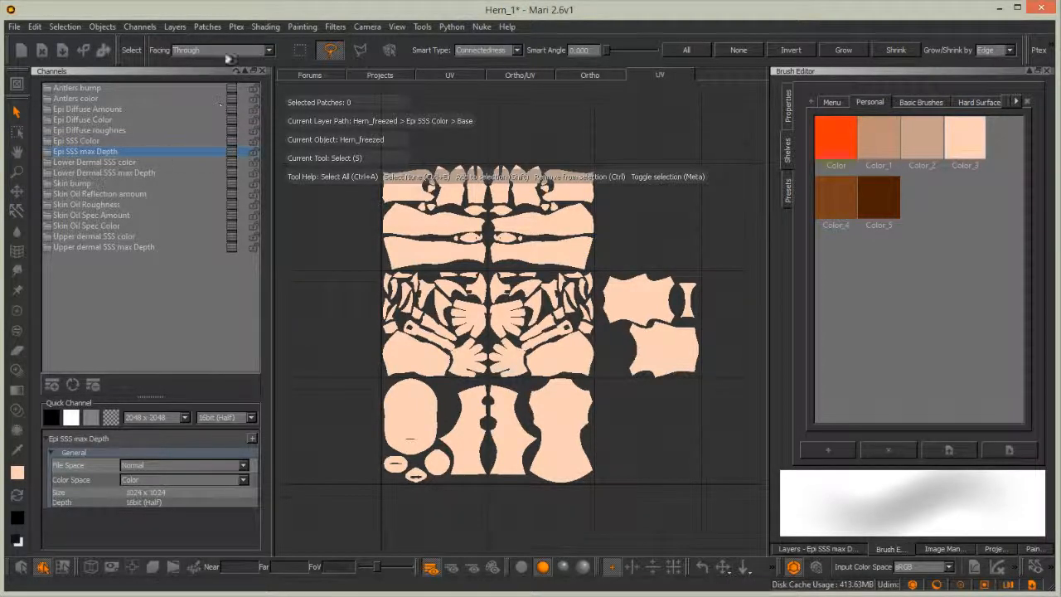
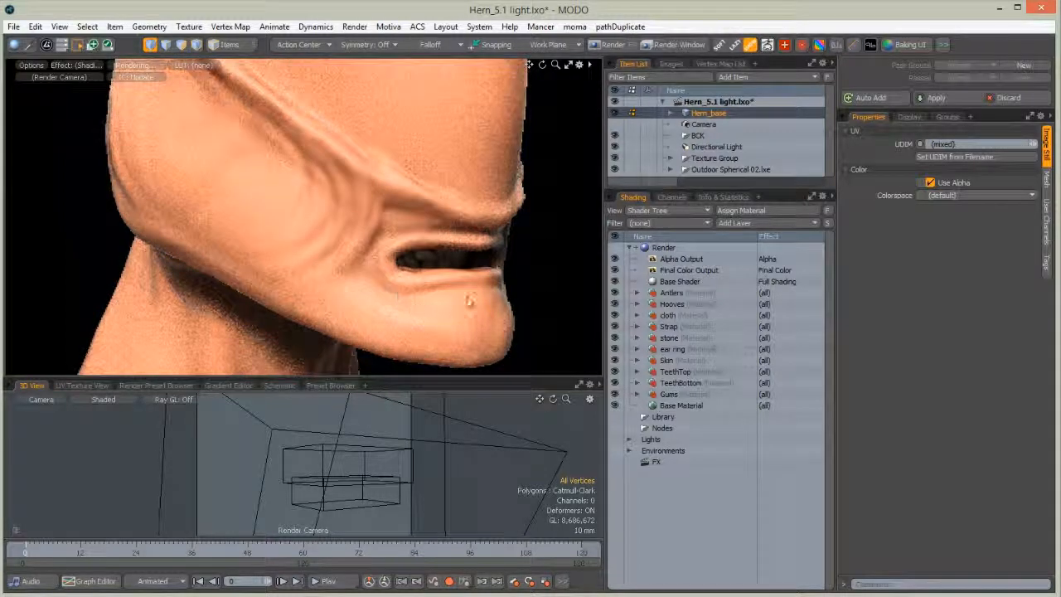
{"action": "left_click_drag", "start_coordinate": [407, 200], "coordinate": [364, 253], "text": "alt"}
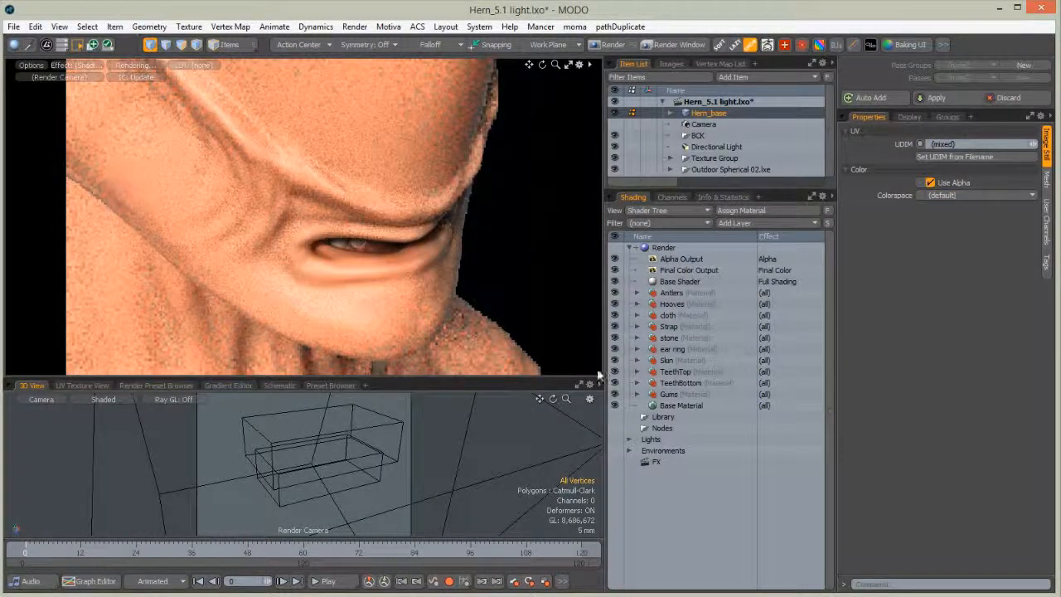
{"action": "right_click", "coordinate": [362, 259]}
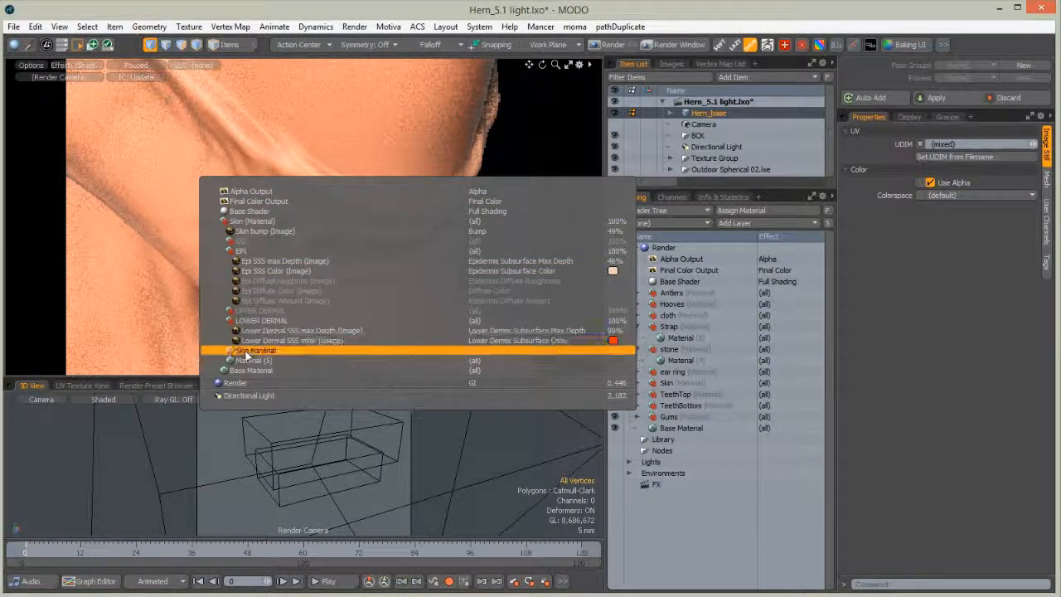
{"action": "left_click", "coordinate": [362, 350]}
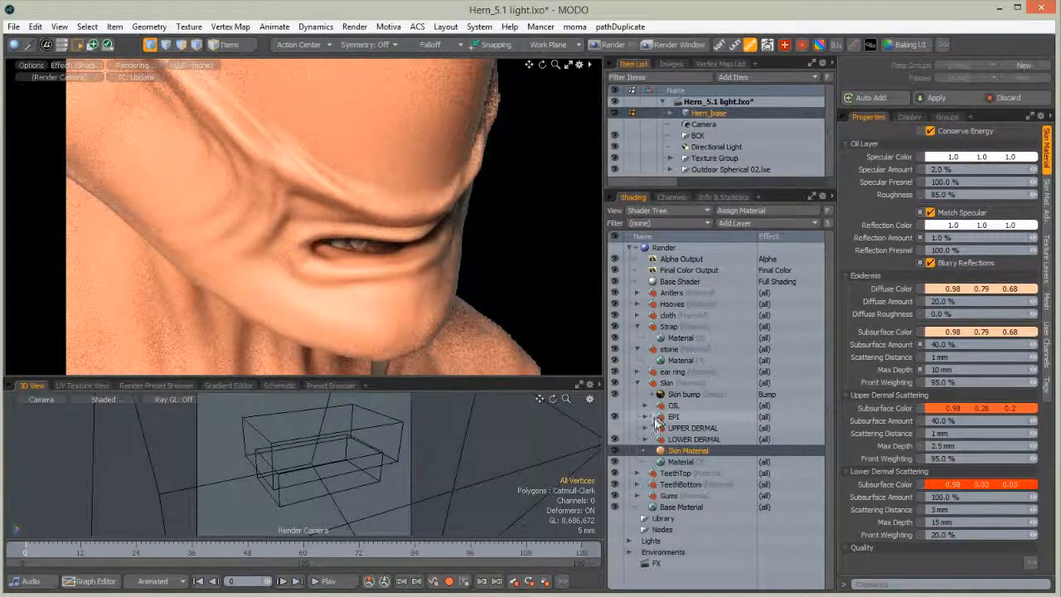
{"action": "left_click", "coordinate": [659, 416]}
{"action": "left_click", "coordinate": [645, 416]}
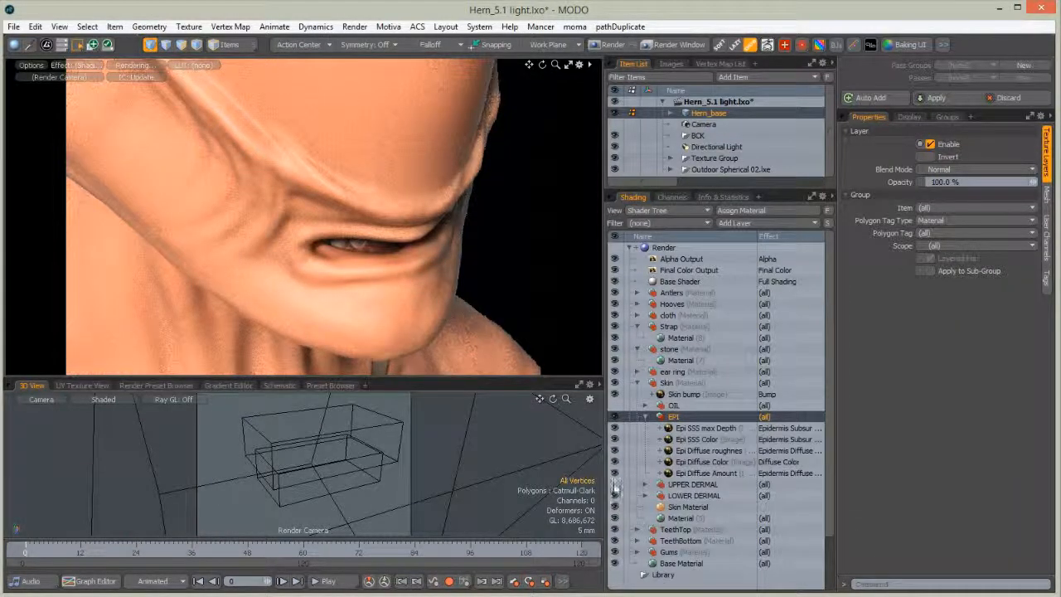
{"action": "left_click", "coordinate": [645, 485]}
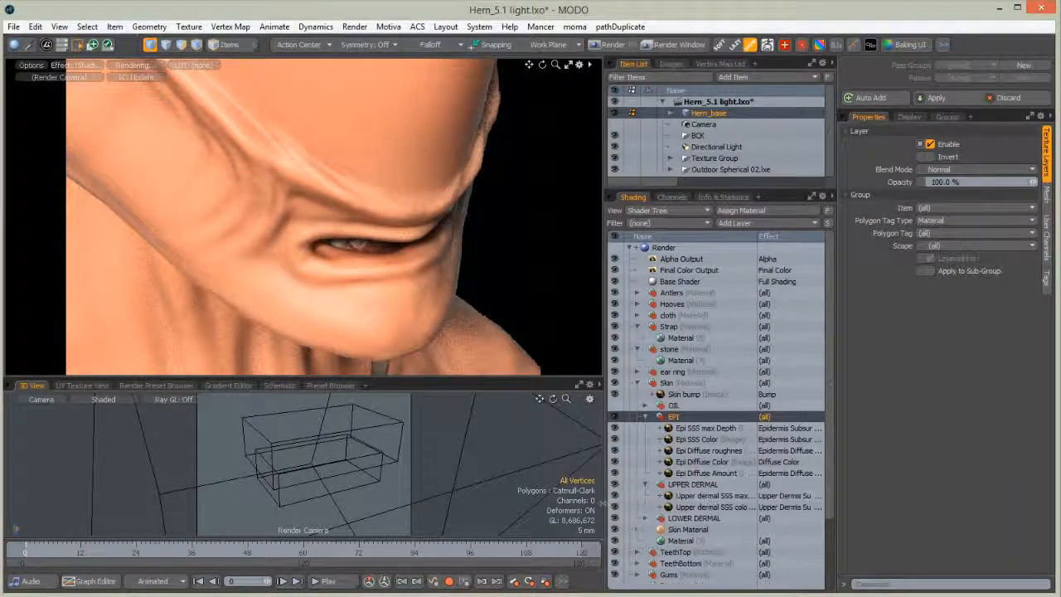
{"action": "left_click", "coordinate": [645, 405]}
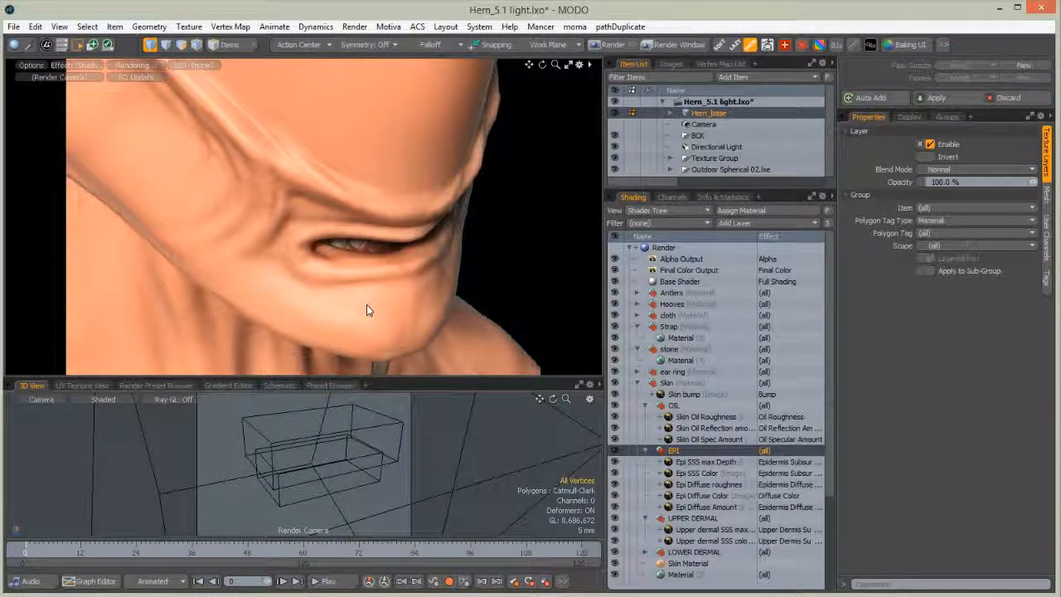
{"action": "left_click_drag", "start_coordinate": [367, 306], "coordinate": [391, 248], "text": "alt"}
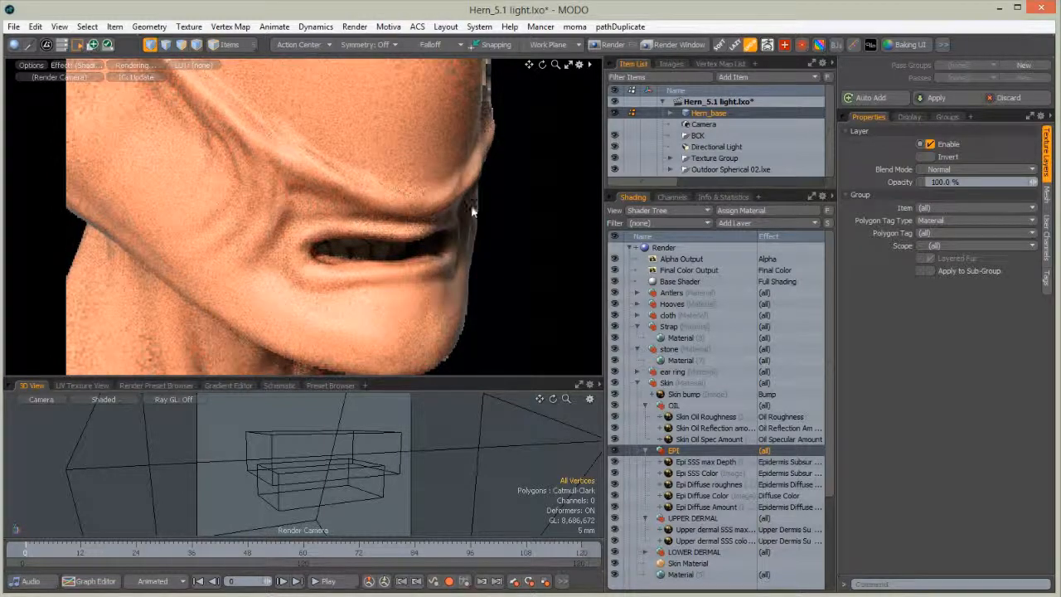
{"action": "left_click_drag", "start_coordinate": [335, 315], "coordinate": [485, 251], "text": "alt"}
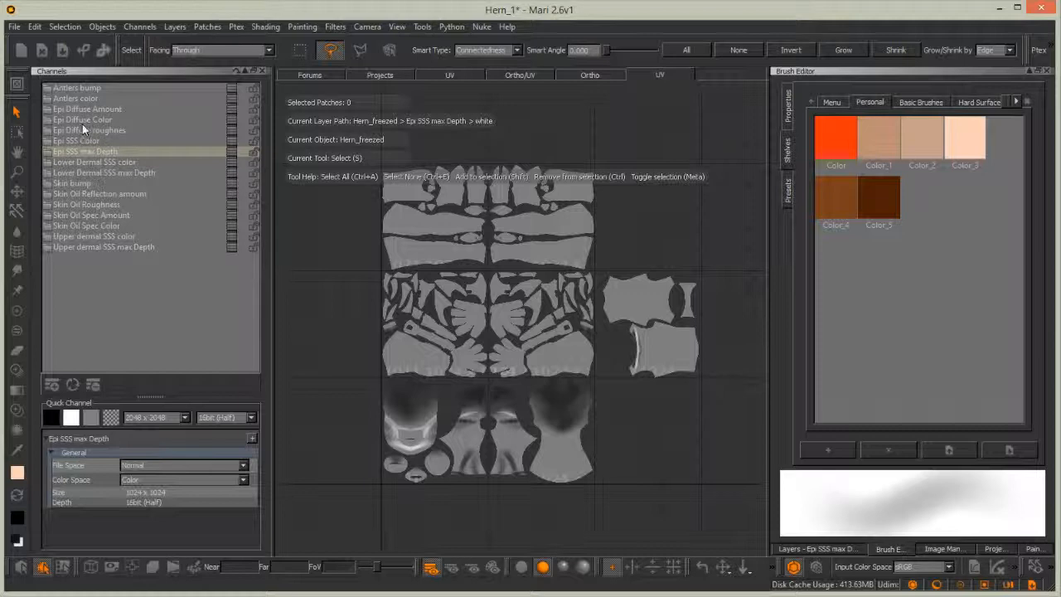
Return to Mari, make Epi SSS Color the current channel, choose the red-orange Color swatch and frame the mouth corner in the Ortho view
{"action": "left_click", "coordinate": [84, 142]}
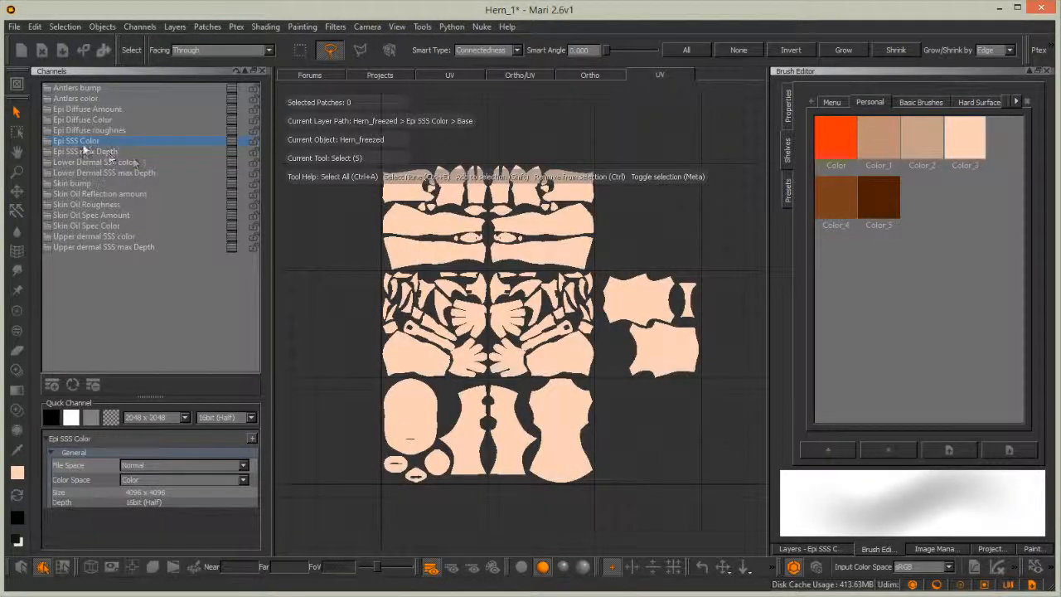
{"action": "left_click", "coordinate": [589, 74]}
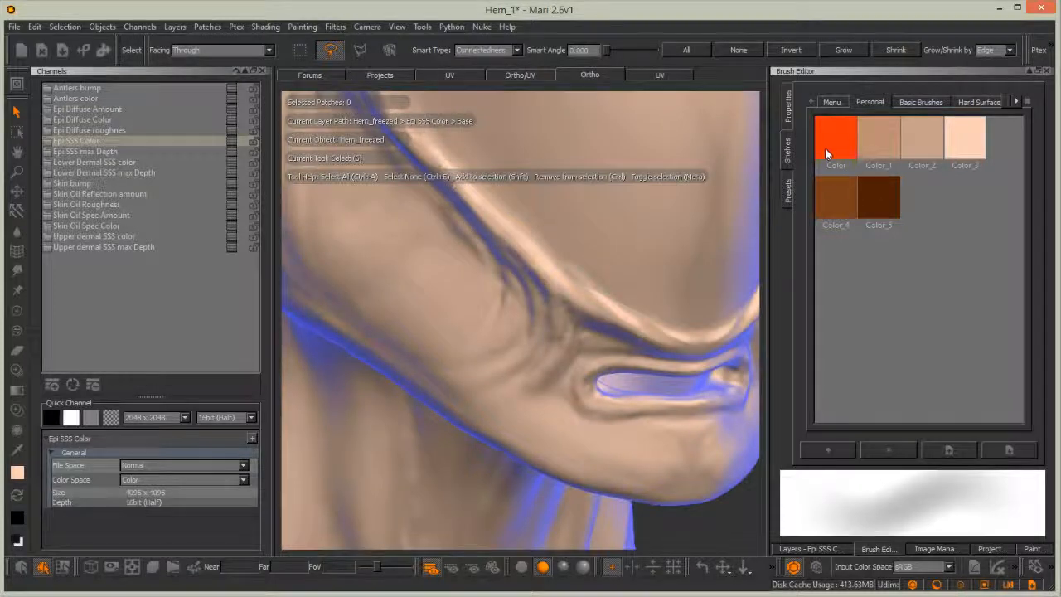
{"action": "left_click", "coordinate": [835, 139]}
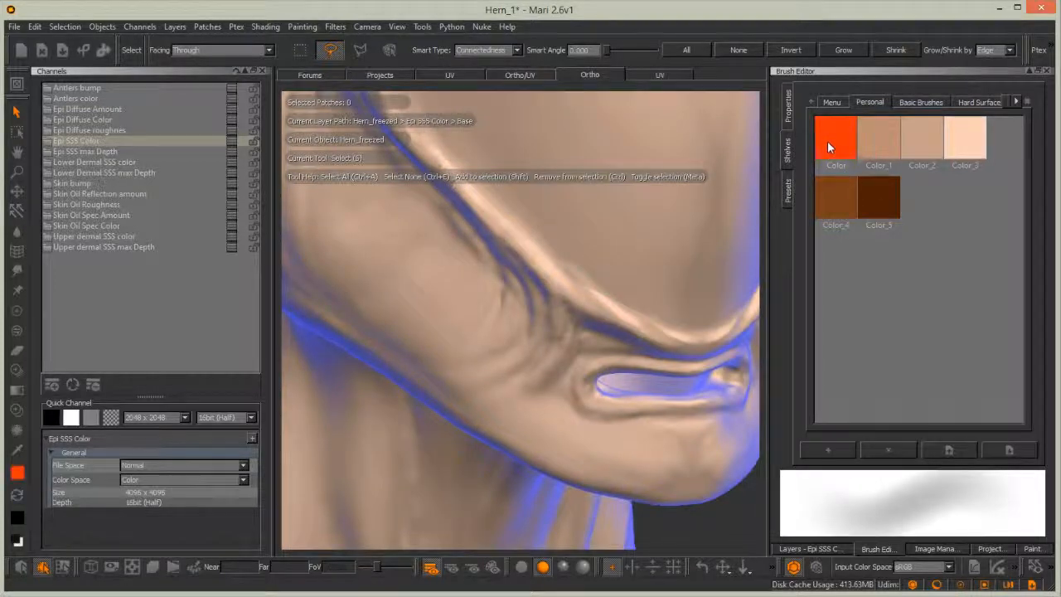
{"action": "middle_click_drag", "start_coordinate": [531, 332], "coordinate": [540, 244]}
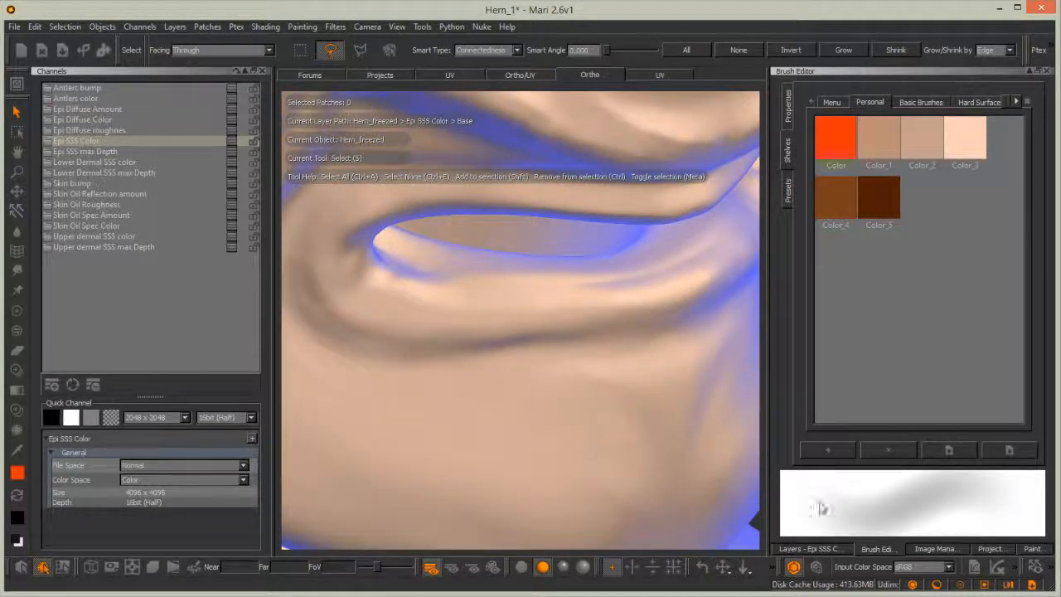
Add a new layer above Base in the Epi SSS Color channel and name it reds
{"action": "left_click", "coordinate": [839, 550]}
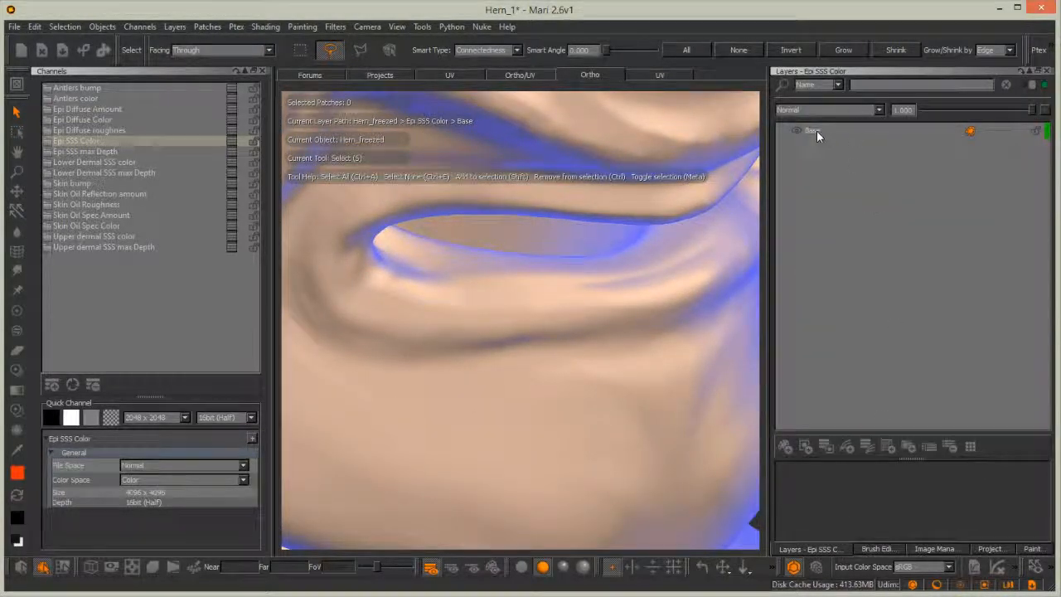
{"action": "left_click", "coordinate": [784, 447]}
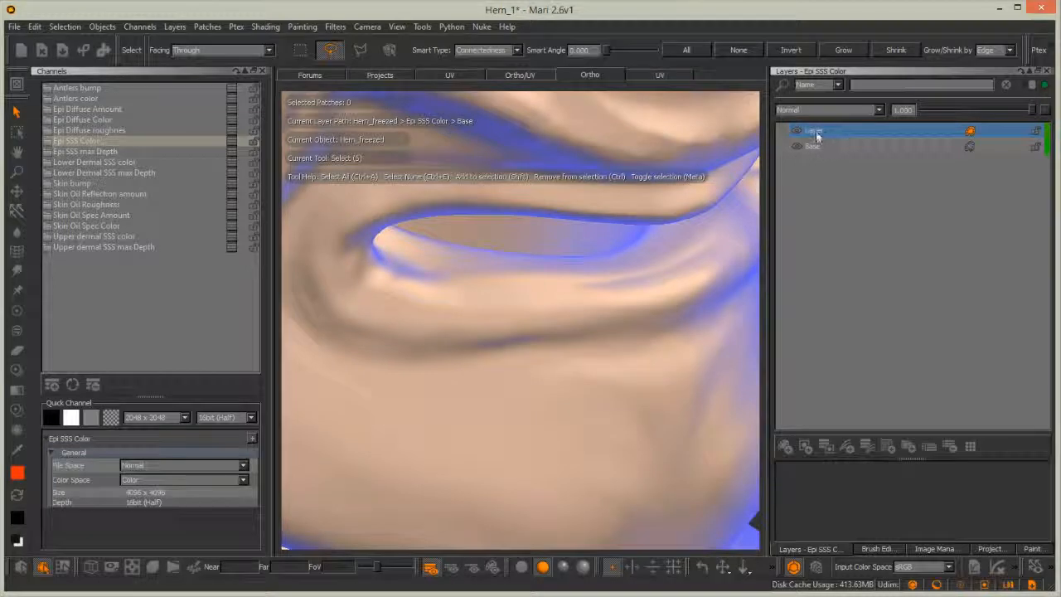
{"action": "double_click", "coordinate": [814, 131]}
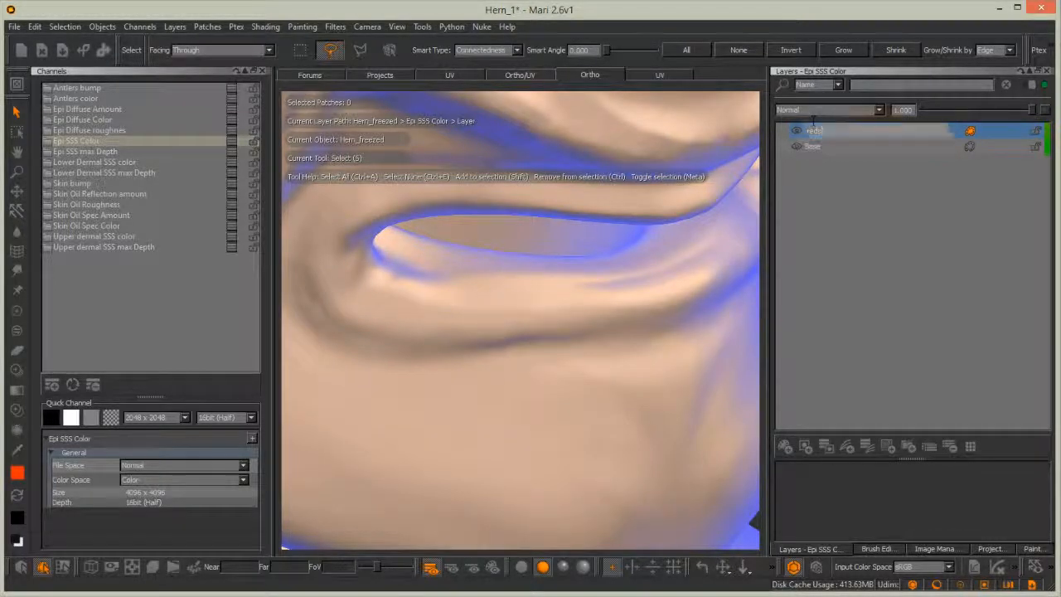
Switch to the combined Ortho/UV view and close the Channels palette to widen the canvas
{"action": "left_click_drag", "start_coordinate": [580, 249], "coordinate": [655, 402], "text": "alt"}
{"action": "left_click", "coordinate": [522, 76]}
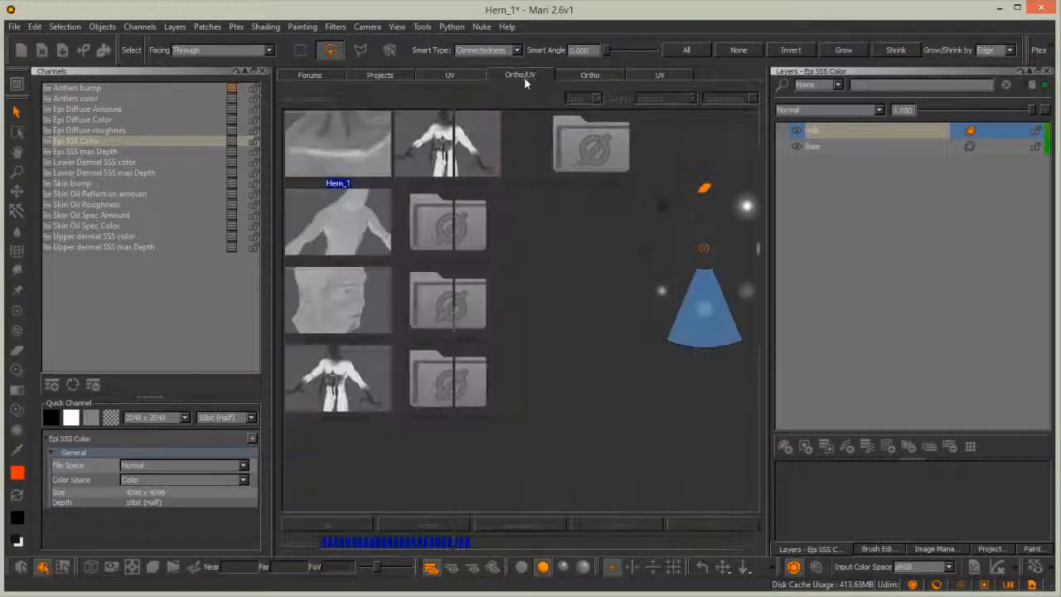
{"action": "left_click", "coordinate": [262, 71]}
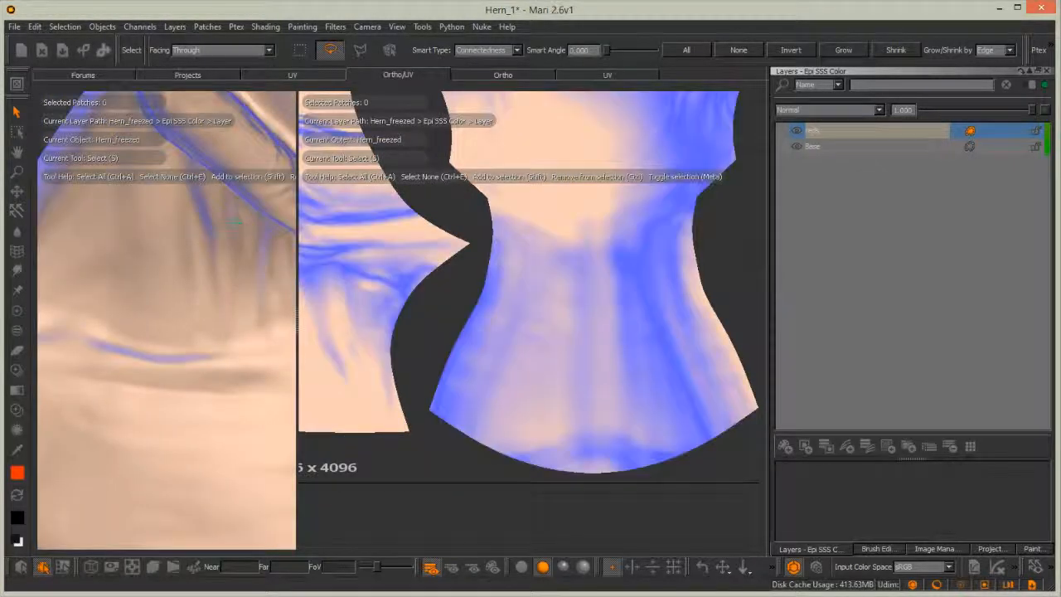
Paint the three small mouth-interior UV islands in patch 1001 solid red-orange and bake the paint
{"action": "mouse_move", "coordinate": [221, 242]}
{"action": "middle_mouse_down", "text": "alt"}
{"action": "mouse_move", "coordinate": [109, 353]}
{"action": "mouse_move", "coordinate": [112, 415]}
{"action": "middle_mouse_up", "text": "alt"}
{"action": "right_click_drag", "start_coordinate": [136, 373], "coordinate": [265, 300], "text": "alt"}
{"action": "middle_click_drag", "start_coordinate": [264, 300], "coordinate": [207, 331], "text": "alt"}
{"action": "mouse_move", "coordinate": [497, 265]}
{"action": "right_mouse_down", "text": "alt"}
{"action": "mouse_move", "coordinate": [592, 249]}
{"action": "mouse_move", "coordinate": [390, 277]}
{"action": "mouse_move", "coordinate": [564, 274]}
{"action": "mouse_move", "coordinate": [580, 346]}
{"action": "mouse_move", "coordinate": [597, 348]}
{"action": "right_mouse_up", "text": "alt"}
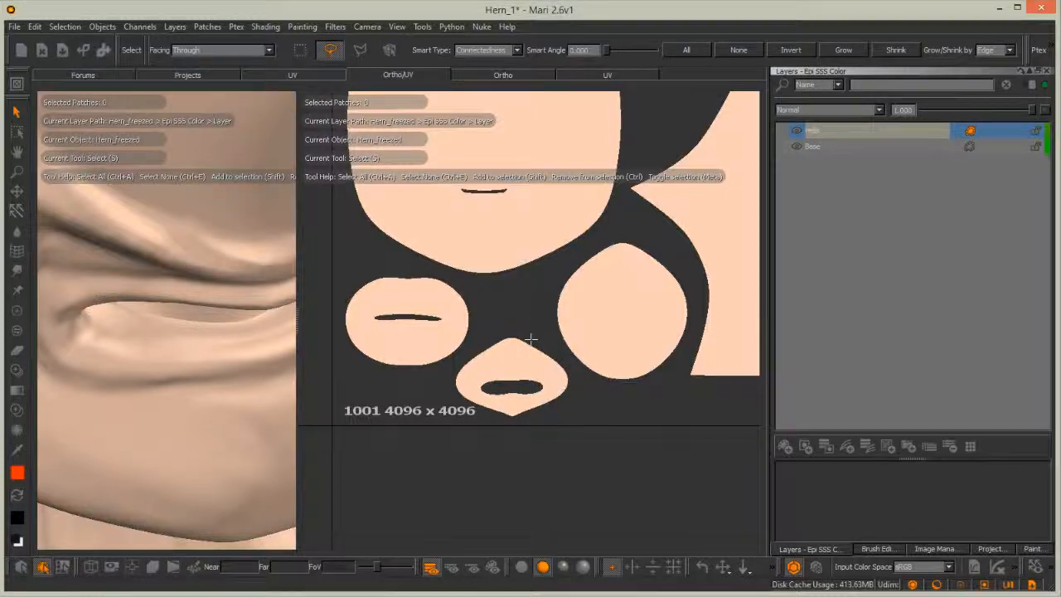
{"action": "key", "text": "p"}
{"action": "mouse_move", "coordinate": [632, 304]}
{"action": "left_mouse_down"}
{"action": "mouse_move", "coordinate": [622, 332]}
{"action": "mouse_move", "coordinate": [639, 307]}
{"action": "mouse_move", "coordinate": [659, 336]}
{"action": "mouse_move", "coordinate": [605, 269]}
{"action": "mouse_move", "coordinate": [584, 290]}
{"action": "mouse_move", "coordinate": [572, 332]}
{"action": "mouse_move", "coordinate": [592, 377]}
{"action": "mouse_move", "coordinate": [662, 338]}
{"action": "mouse_move", "coordinate": [673, 283]}
{"action": "mouse_move", "coordinate": [630, 249]}
{"action": "mouse_move", "coordinate": [593, 264]}
{"action": "mouse_move", "coordinate": [572, 357]}
{"action": "mouse_move", "coordinate": [630, 373]}
{"action": "mouse_move", "coordinate": [543, 369]}
{"action": "mouse_move", "coordinate": [498, 398]}
{"action": "mouse_move", "coordinate": [468, 377]}
{"action": "mouse_move", "coordinate": [514, 341]}
{"action": "mouse_move", "coordinate": [554, 388]}
{"action": "mouse_move", "coordinate": [497, 407]}
{"action": "mouse_move", "coordinate": [422, 324]}
{"action": "mouse_move", "coordinate": [433, 307]}
{"action": "mouse_move", "coordinate": [380, 331]}
{"action": "mouse_move", "coordinate": [363, 354]}
{"action": "mouse_move", "coordinate": [453, 340]}
{"action": "mouse_move", "coordinate": [453, 297]}
{"action": "mouse_move", "coordinate": [378, 294]}
{"action": "mouse_move", "coordinate": [386, 369]}
{"action": "left_mouse_up"}
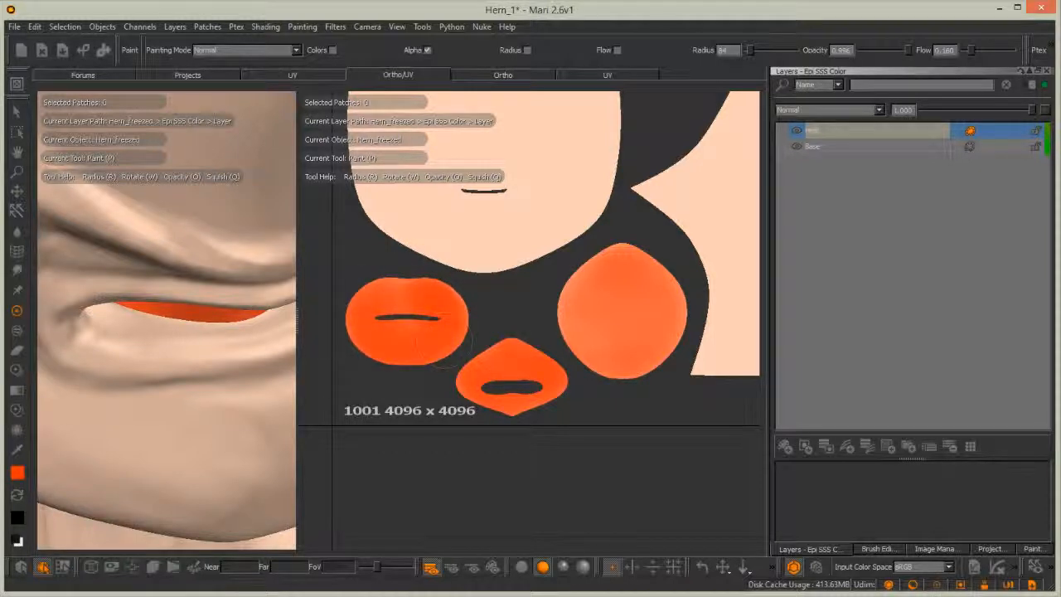
{"action": "left_click_drag", "start_coordinate": [451, 307], "coordinate": [410, 344]}
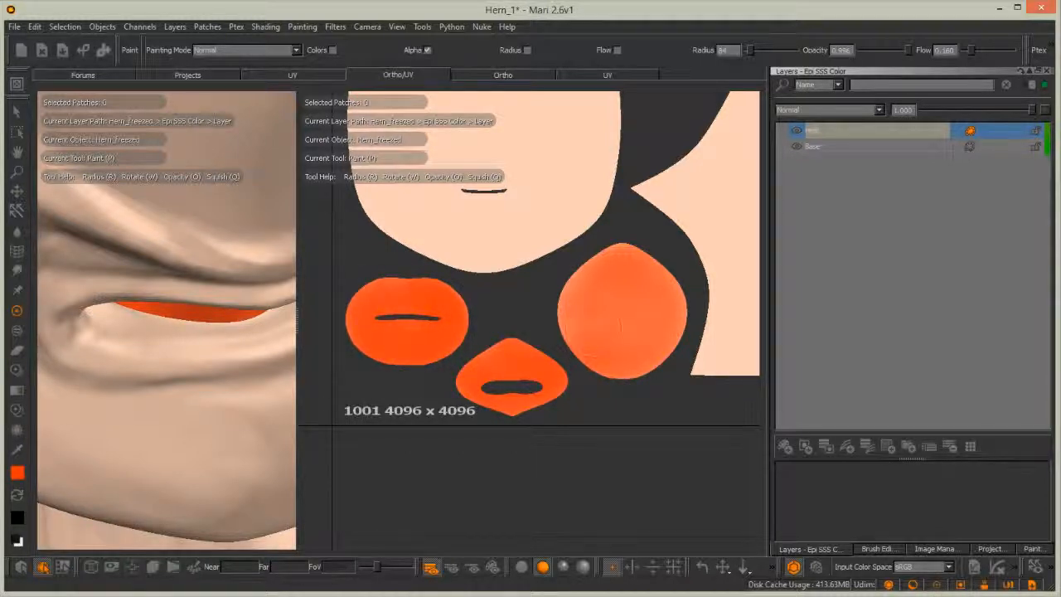
{"action": "left_click_drag", "start_coordinate": [622, 298], "coordinate": [645, 369]}
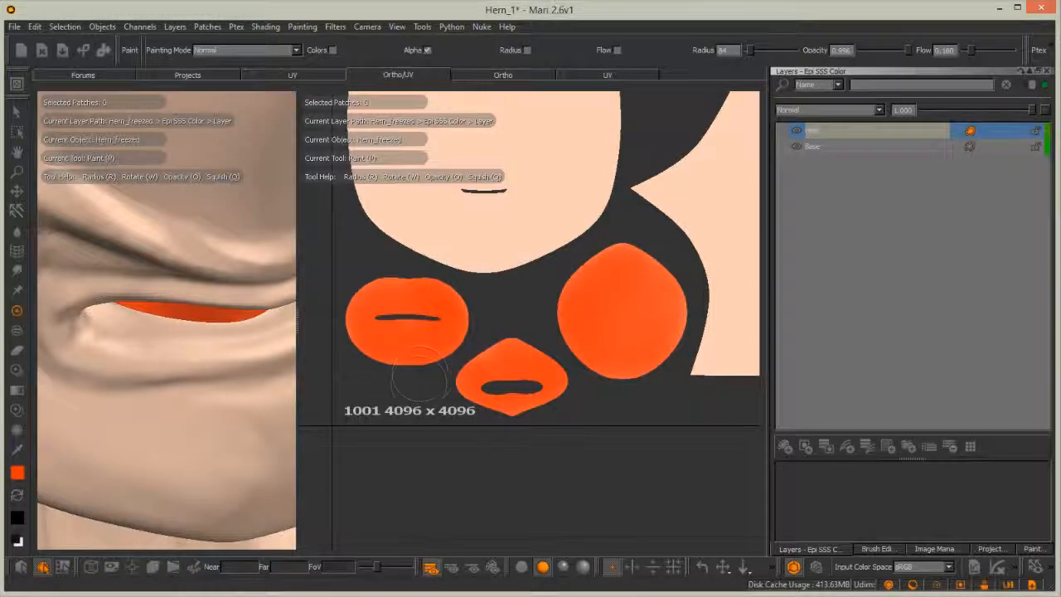
{"action": "key", "text": "b"}
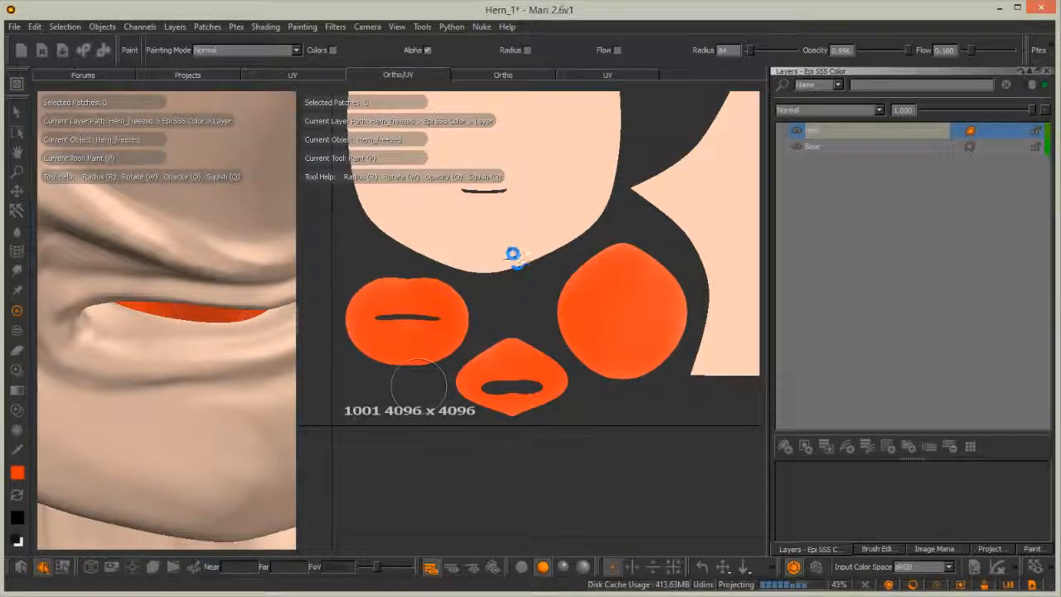
Paint a soft red-orange band closely around the mouth slit in the face's UV island
{"action": "scroll", "coordinate": [564, 360], "scroll_direction": "up", "scroll_amount": 10}
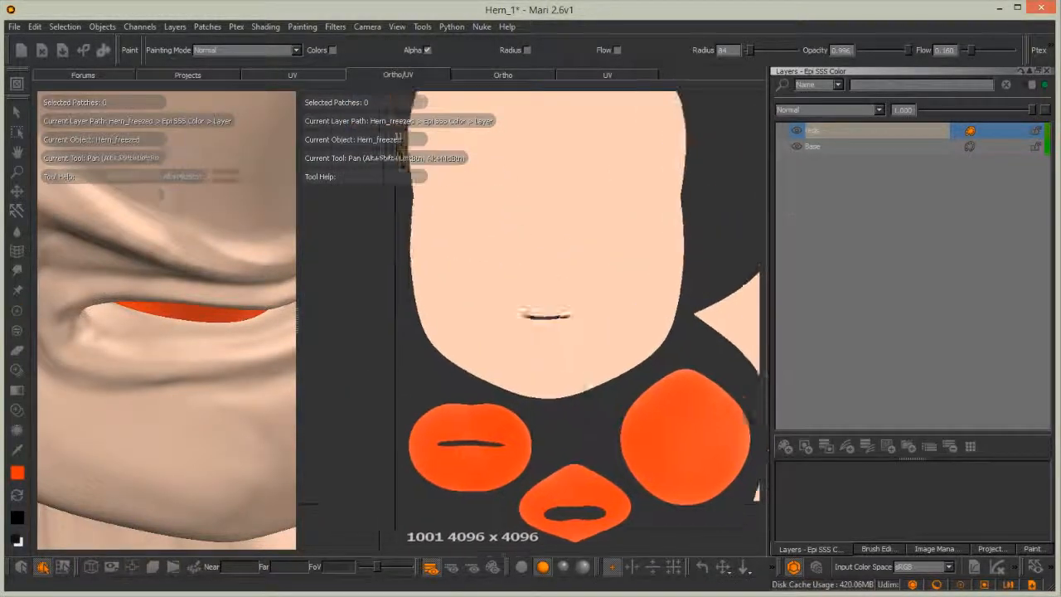
{"action": "scroll", "coordinate": [562, 321], "scroll_direction": "up", "scroll_amount": 3}
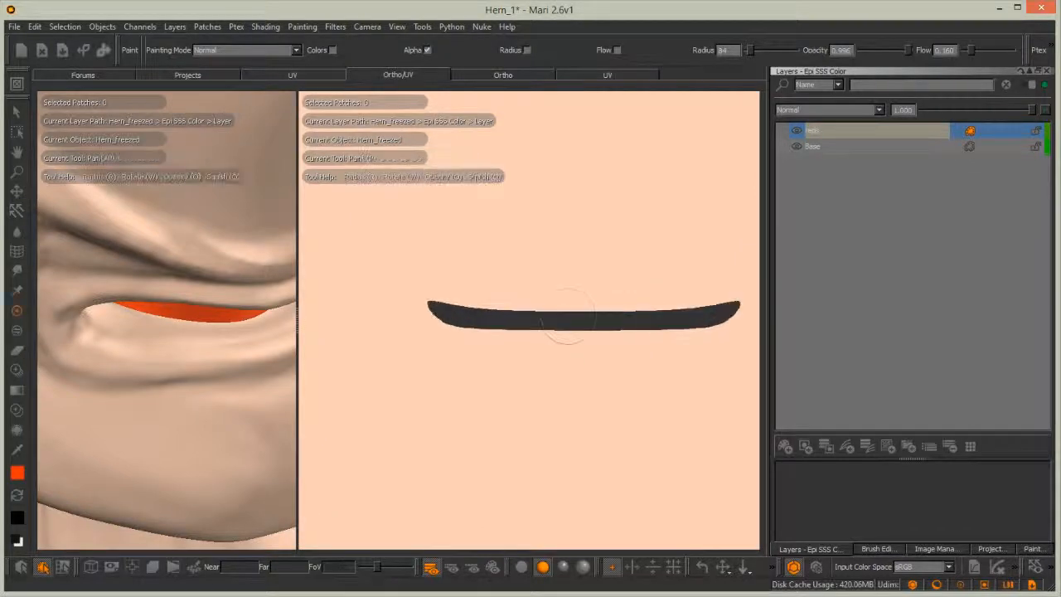
{"action": "mouse_move", "coordinate": [554, 314]}
{"action": "left_mouse_down"}
{"action": "mouse_move", "coordinate": [659, 323]}
{"action": "mouse_move", "coordinate": [581, 304]}
{"action": "mouse_move", "coordinate": [456, 297]}
{"action": "mouse_move", "coordinate": [498, 338]}
{"action": "mouse_move", "coordinate": [654, 336]}
{"action": "left_mouse_up"}
{"action": "mouse_move", "coordinate": [723, 328]}
{"action": "left_mouse_down"}
{"action": "mouse_move", "coordinate": [646, 300]}
{"action": "mouse_move", "coordinate": [448, 309]}
{"action": "mouse_move", "coordinate": [461, 344]}
{"action": "mouse_move", "coordinate": [730, 340]}
{"action": "mouse_move", "coordinate": [516, 349]}
{"action": "left_mouse_up"}
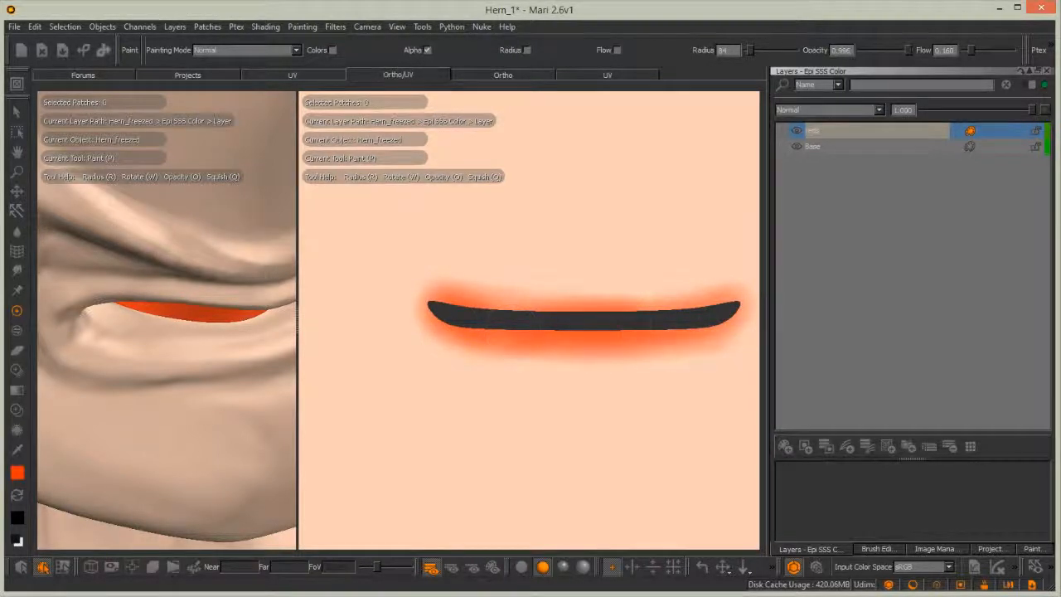
{"action": "mouse_move", "coordinate": [731, 324]}
{"action": "left_mouse_down"}
{"action": "mouse_move", "coordinate": [671, 290]}
{"action": "mouse_move", "coordinate": [510, 295]}
{"action": "mouse_move", "coordinate": [460, 347]}
{"action": "mouse_move", "coordinate": [646, 350]}
{"action": "mouse_move", "coordinate": [733, 319]}
{"action": "mouse_move", "coordinate": [643, 291]}
{"action": "mouse_move", "coordinate": [443, 284]}
{"action": "mouse_move", "coordinate": [429, 333]}
{"action": "left_mouse_up"}
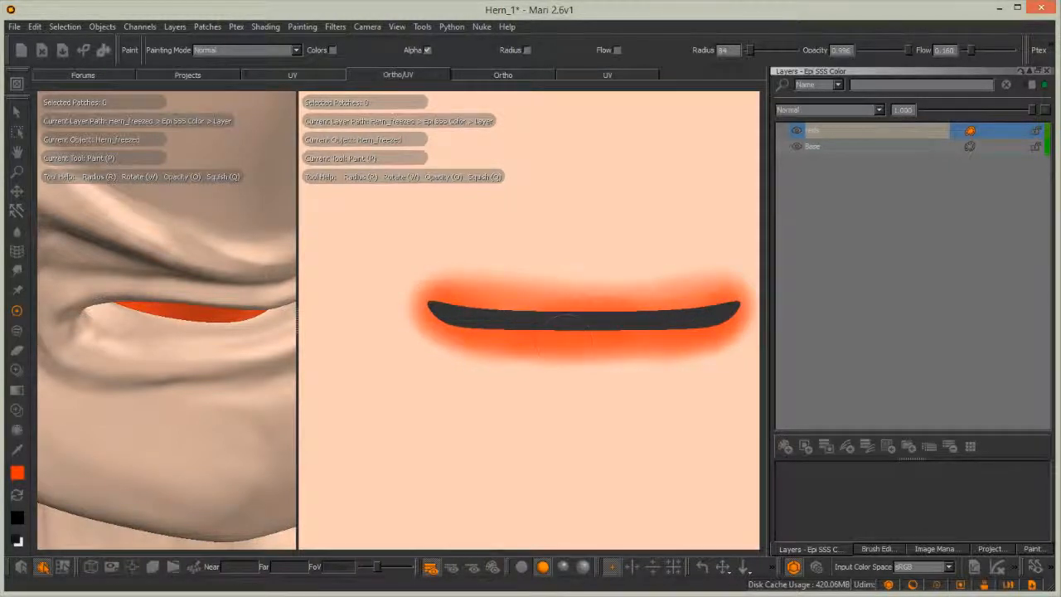
{"action": "left_click_drag", "start_coordinate": [718, 318], "coordinate": [607, 314]}
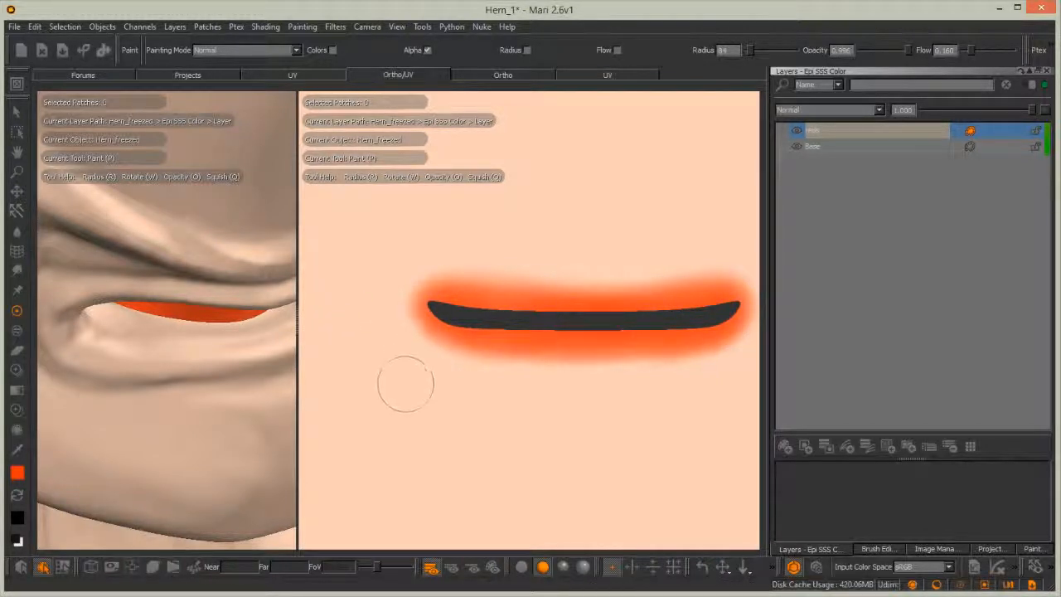
Widen the red-orange band around the mouth slit with soft strokes above, below and at both corners
{"action": "middle_click_drag", "start_coordinate": [501, 279], "coordinate": [462, 283], "text": "alt"}
{"action": "scroll", "coordinate": [549, 322], "scroll_direction": "down", "scroll_amount": 2}
{"action": "scroll", "coordinate": [548, 322], "scroll_direction": "down", "scroll_amount": 2}
{"action": "mouse_move", "coordinate": [597, 297]}
{"action": "left_mouse_down"}
{"action": "mouse_move", "coordinate": [493, 292]}
{"action": "mouse_move", "coordinate": [635, 290]}
{"action": "mouse_move", "coordinate": [452, 288]}
{"action": "mouse_move", "coordinate": [391, 313]}
{"action": "mouse_move", "coordinate": [406, 357]}
{"action": "mouse_move", "coordinate": [530, 369]}
{"action": "mouse_move", "coordinate": [650, 349]}
{"action": "mouse_move", "coordinate": [659, 295]}
{"action": "mouse_move", "coordinate": [581, 278]}
{"action": "mouse_move", "coordinate": [435, 277]}
{"action": "mouse_move", "coordinate": [419, 347]}
{"action": "mouse_move", "coordinate": [638, 365]}
{"action": "mouse_move", "coordinate": [485, 357]}
{"action": "left_mouse_up"}
{"action": "left_click_drag", "start_coordinate": [563, 353], "coordinate": [622, 355]}
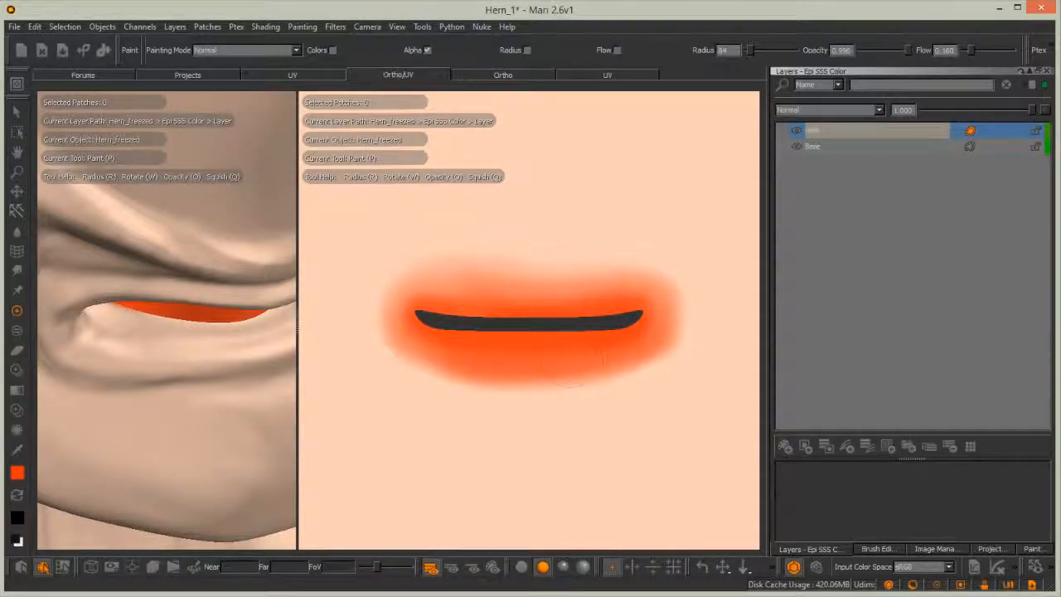
{"action": "left_click_drag", "start_coordinate": [654, 308], "coordinate": [498, 282]}
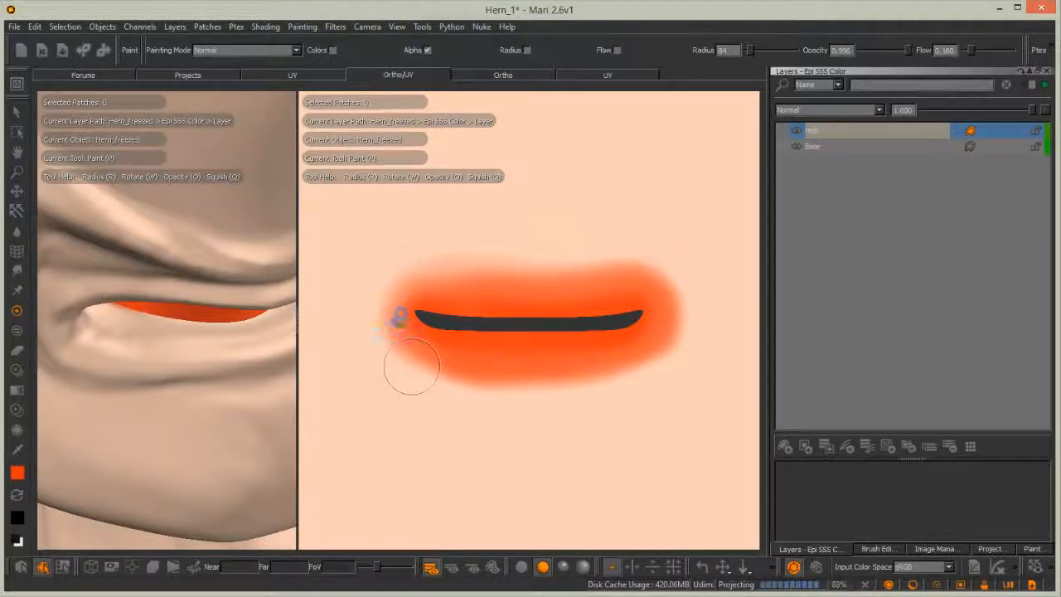
{"action": "mouse_move", "coordinate": [400, 279]}
{"action": "left_mouse_down"}
{"action": "mouse_move", "coordinate": [378, 340]}
{"action": "mouse_move", "coordinate": [530, 386]}
{"action": "mouse_move", "coordinate": [629, 369]}
{"action": "mouse_move", "coordinate": [472, 374]}
{"action": "left_mouse_up"}
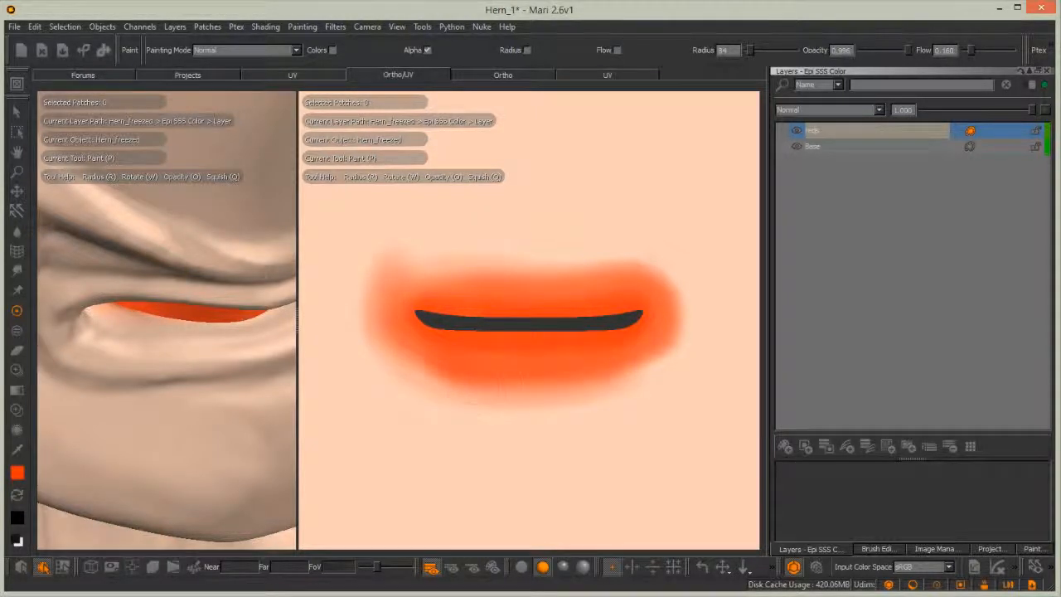
Build up a broad, dense red-orange area below and around the mouth slit, then compare it by undoing and redoing the last change
{"action": "mouse_move", "coordinate": [658, 360]}
{"action": "left_mouse_down"}
{"action": "mouse_move", "coordinate": [425, 369]}
{"action": "mouse_move", "coordinate": [611, 407]}
{"action": "mouse_move", "coordinate": [431, 402]}
{"action": "mouse_move", "coordinate": [601, 415]}
{"action": "mouse_move", "coordinate": [634, 393]}
{"action": "mouse_move", "coordinate": [456, 414]}
{"action": "mouse_move", "coordinate": [655, 410]}
{"action": "mouse_move", "coordinate": [378, 365]}
{"action": "left_mouse_up"}
{"action": "mouse_move", "coordinate": [651, 364]}
{"action": "left_mouse_down"}
{"action": "mouse_move", "coordinate": [684, 331]}
{"action": "mouse_move", "coordinate": [680, 290]}
{"action": "mouse_move", "coordinate": [534, 270]}
{"action": "mouse_move", "coordinate": [622, 258]}
{"action": "mouse_move", "coordinate": [406, 270]}
{"action": "mouse_move", "coordinate": [551, 249]}
{"action": "mouse_move", "coordinate": [667, 274]}
{"action": "mouse_move", "coordinate": [585, 247]}
{"action": "mouse_move", "coordinate": [377, 298]}
{"action": "mouse_move", "coordinate": [414, 402]}
{"action": "mouse_move", "coordinate": [377, 340]}
{"action": "mouse_move", "coordinate": [377, 374]}
{"action": "left_mouse_up"}
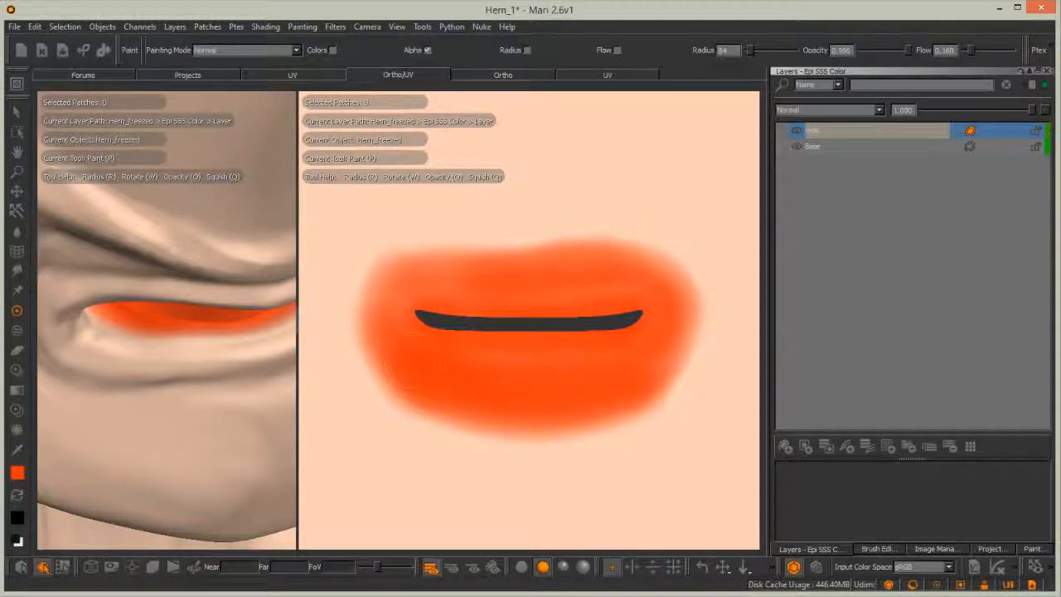
{"action": "mouse_move", "coordinate": [363, 335]}
{"action": "left_mouse_down"}
{"action": "mouse_move", "coordinate": [369, 365]}
{"action": "mouse_move", "coordinate": [465, 423]}
{"action": "mouse_move", "coordinate": [696, 365]}
{"action": "mouse_move", "coordinate": [498, 438]}
{"action": "left_mouse_up"}
{"action": "mouse_move", "coordinate": [355, 319]}
{"action": "left_mouse_down"}
{"action": "mouse_move", "coordinate": [368, 381]}
{"action": "mouse_move", "coordinate": [572, 440]}
{"action": "mouse_move", "coordinate": [675, 390]}
{"action": "mouse_move", "coordinate": [555, 439]}
{"action": "left_mouse_up"}
{"action": "mouse_move", "coordinate": [452, 431]}
{"action": "left_mouse_down"}
{"action": "mouse_move", "coordinate": [356, 365]}
{"action": "mouse_move", "coordinate": [552, 446]}
{"action": "left_mouse_up"}
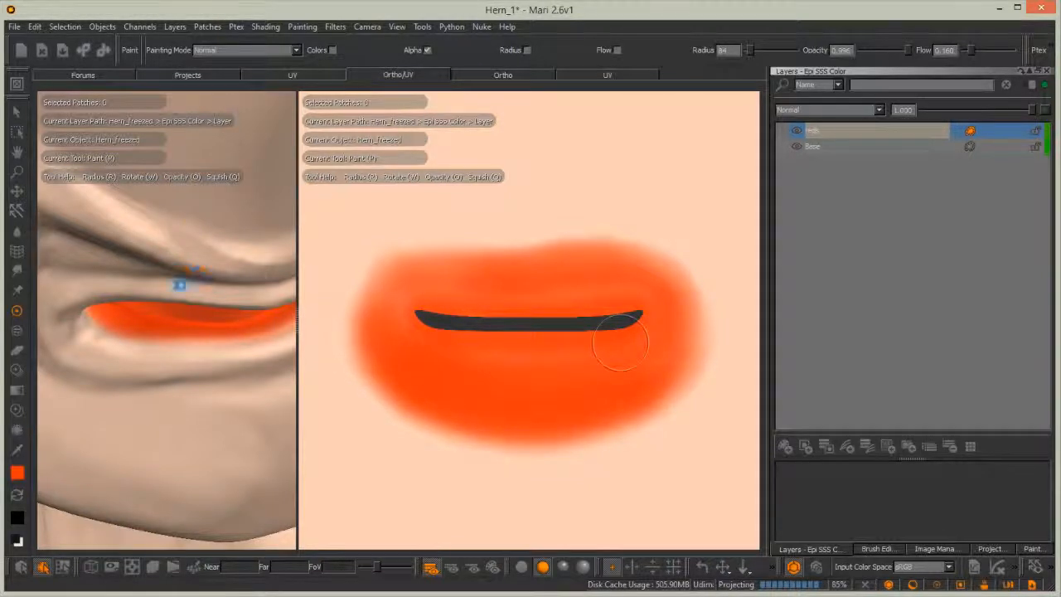
{"action": "key", "text": "ctrl+z"}
{"action": "key", "text": "ctrl+y"}
Extend the red-orange paint further outward around both mouth corners and the upper and lower lips in the UV view
{"action": "right_click_drag", "start_coordinate": [187, 259], "coordinate": [82, 297], "text": "alt"}
{"action": "left_click_drag", "start_coordinate": [178, 302], "coordinate": [124, 290], "text": "alt"}
{"action": "mouse_move", "coordinate": [158, 299]}
{"action": "right_mouse_down", "text": "alt"}
{"action": "mouse_move", "coordinate": [213, 285]}
{"action": "mouse_move", "coordinate": [240, 290]}
{"action": "right_mouse_up", "text": "alt"}
{"action": "left_click_drag", "start_coordinate": [209, 307], "coordinate": [157, 377], "text": "alt"}
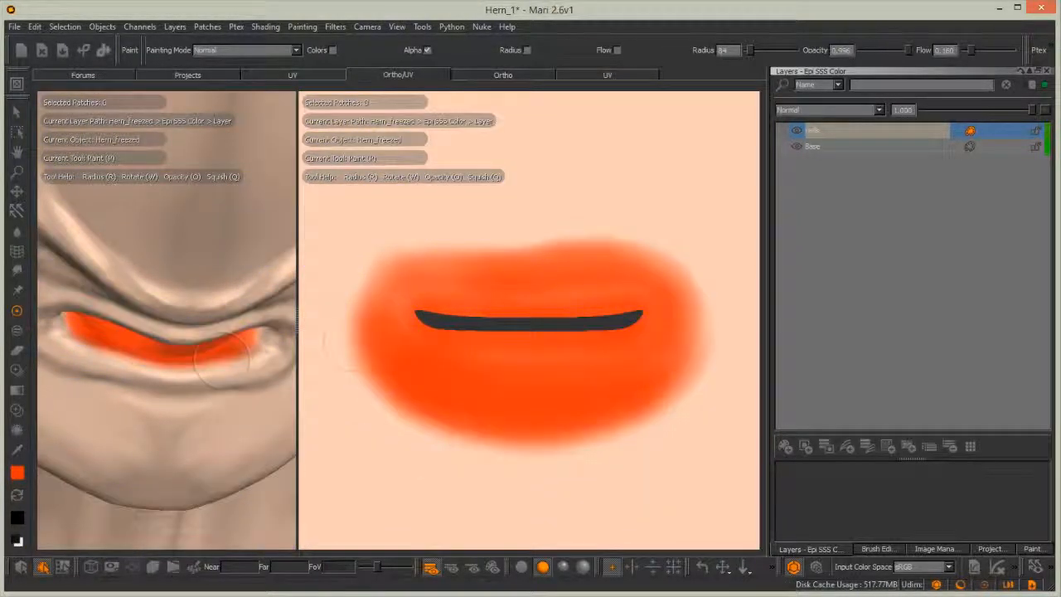
{"action": "mouse_move", "coordinate": [249, 281]}
{"action": "left_mouse_down", "text": "alt"}
{"action": "mouse_move", "coordinate": [190, 253]}
{"action": "mouse_move", "coordinate": [146, 266]}
{"action": "mouse_move", "coordinate": [173, 248]}
{"action": "mouse_move", "coordinate": [274, 267]}
{"action": "left_mouse_up", "text": "alt"}
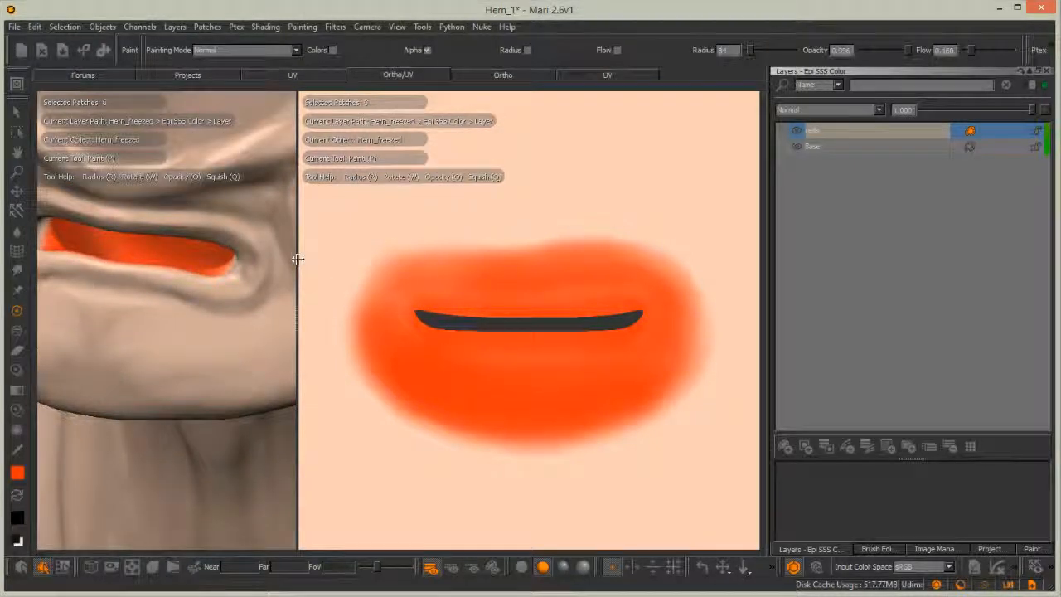
{"action": "scroll", "coordinate": [504, 280], "scroll_direction": "down", "scroll_amount": 3}
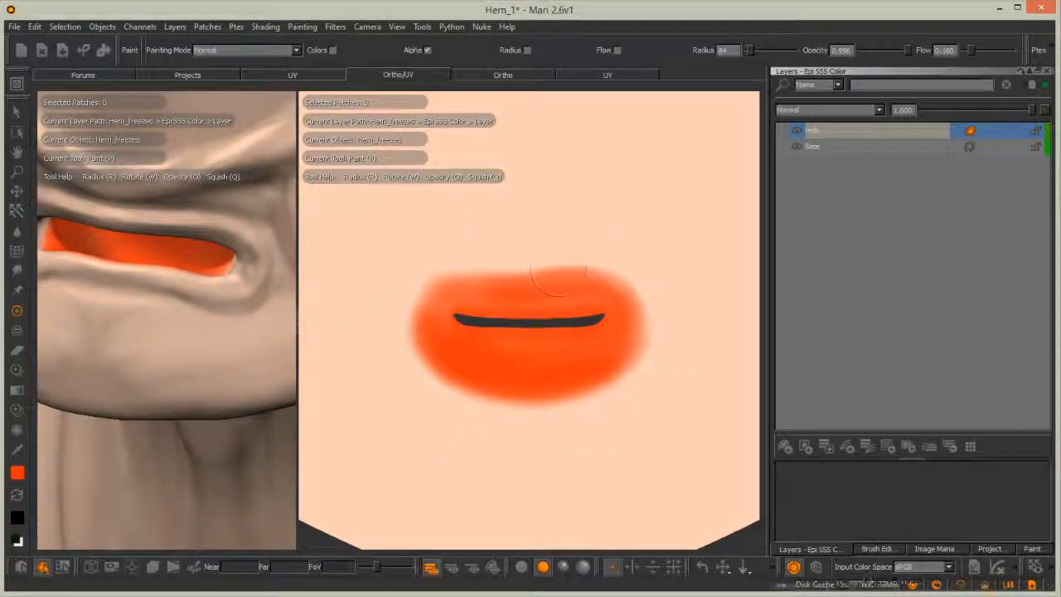
{"action": "mouse_move", "coordinate": [416, 295]}
{"action": "left_mouse_down"}
{"action": "mouse_move", "coordinate": [411, 348]}
{"action": "mouse_move", "coordinate": [435, 377]}
{"action": "mouse_move", "coordinate": [477, 398]}
{"action": "mouse_move", "coordinate": [552, 410]}
{"action": "mouse_move", "coordinate": [618, 388]}
{"action": "mouse_move", "coordinate": [562, 394]}
{"action": "left_mouse_up"}
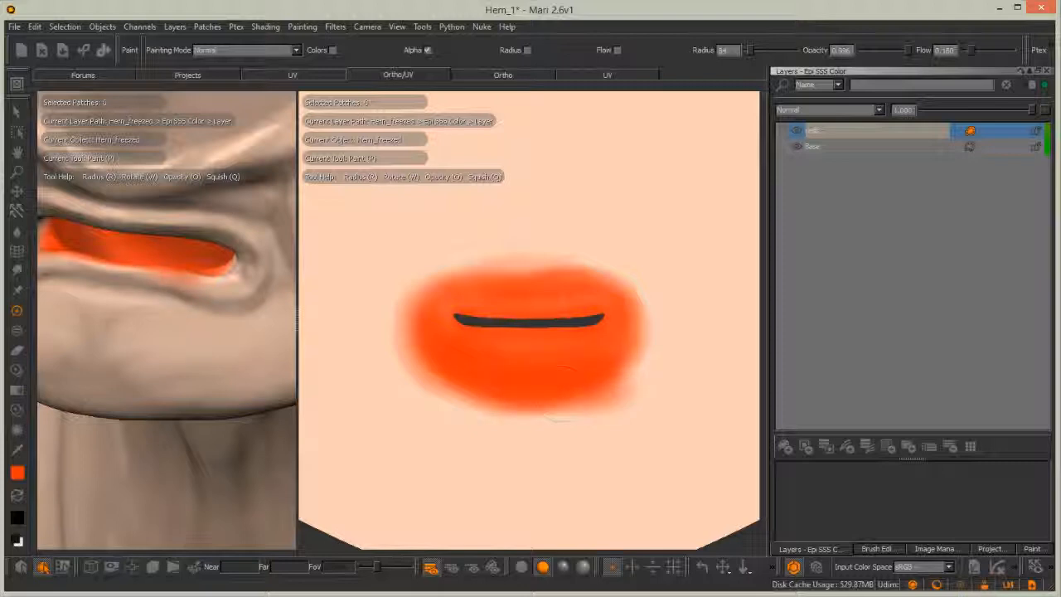
{"action": "mouse_move", "coordinate": [635, 360]}
{"action": "left_mouse_down"}
{"action": "mouse_move", "coordinate": [654, 301]}
{"action": "mouse_move", "coordinate": [645, 324]}
{"action": "left_mouse_up"}
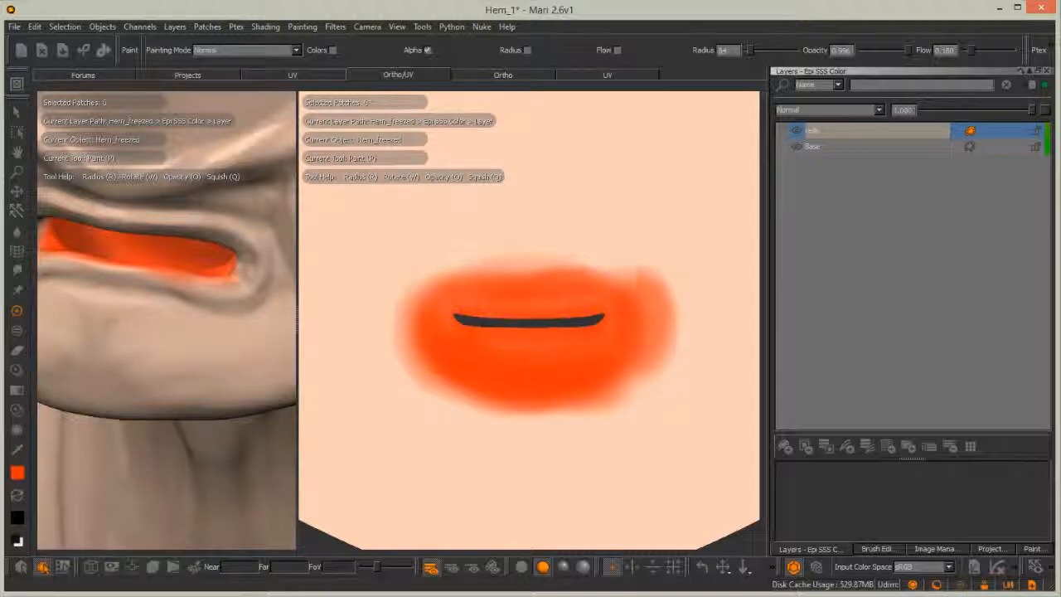
{"action": "left_click_drag", "start_coordinate": [623, 267], "coordinate": [530, 264]}
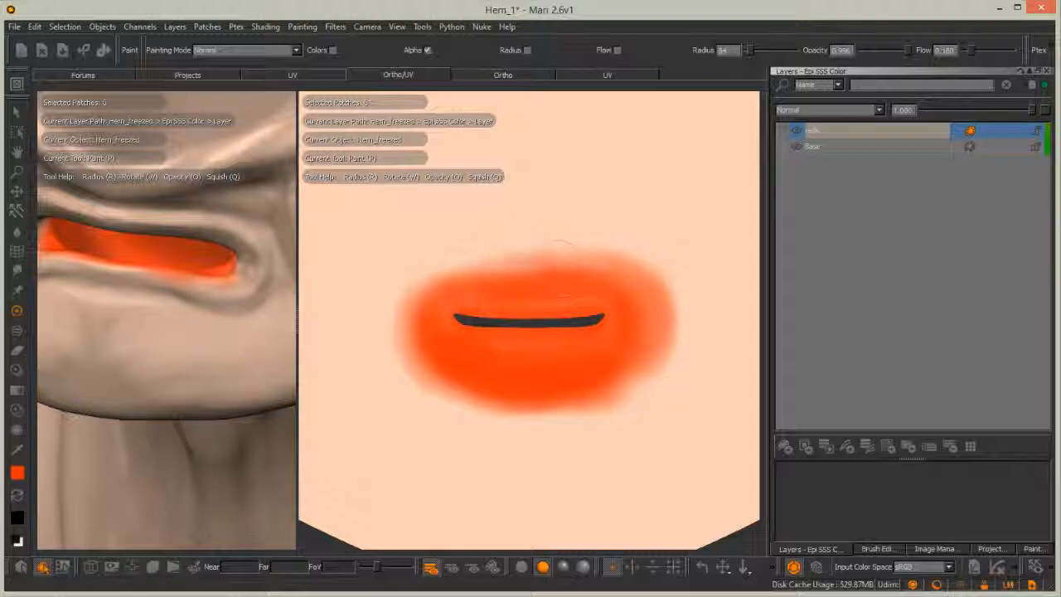
{"action": "mouse_move", "coordinate": [464, 264]}
{"action": "left_mouse_down"}
{"action": "mouse_move", "coordinate": [423, 270]}
{"action": "mouse_move", "coordinate": [406, 295]}
{"action": "mouse_move", "coordinate": [395, 331]}
{"action": "mouse_move", "coordinate": [412, 355]}
{"action": "left_mouse_up"}
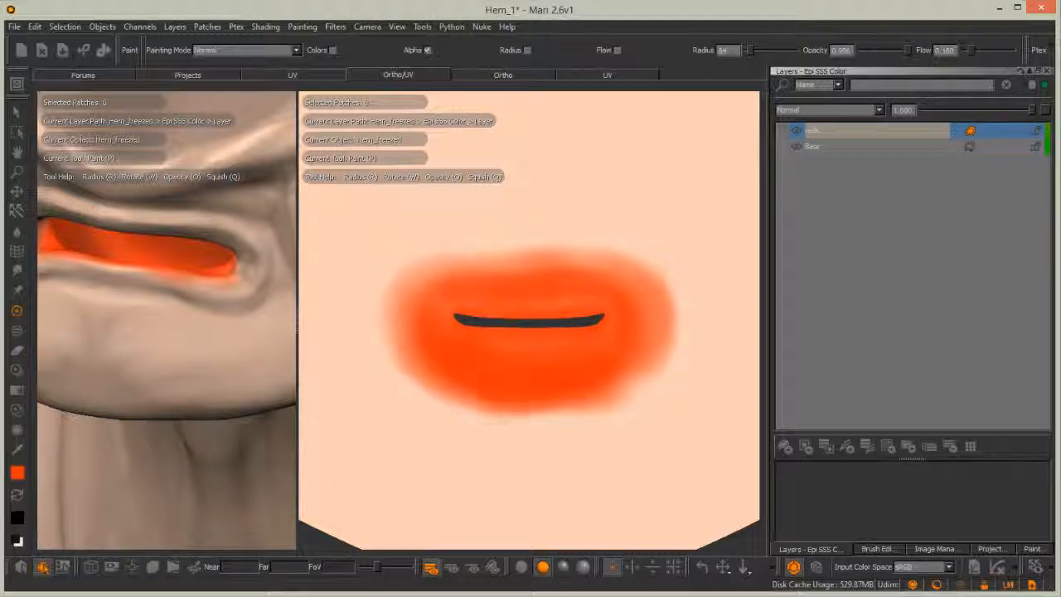
{"action": "left_click", "coordinate": [632, 392]}
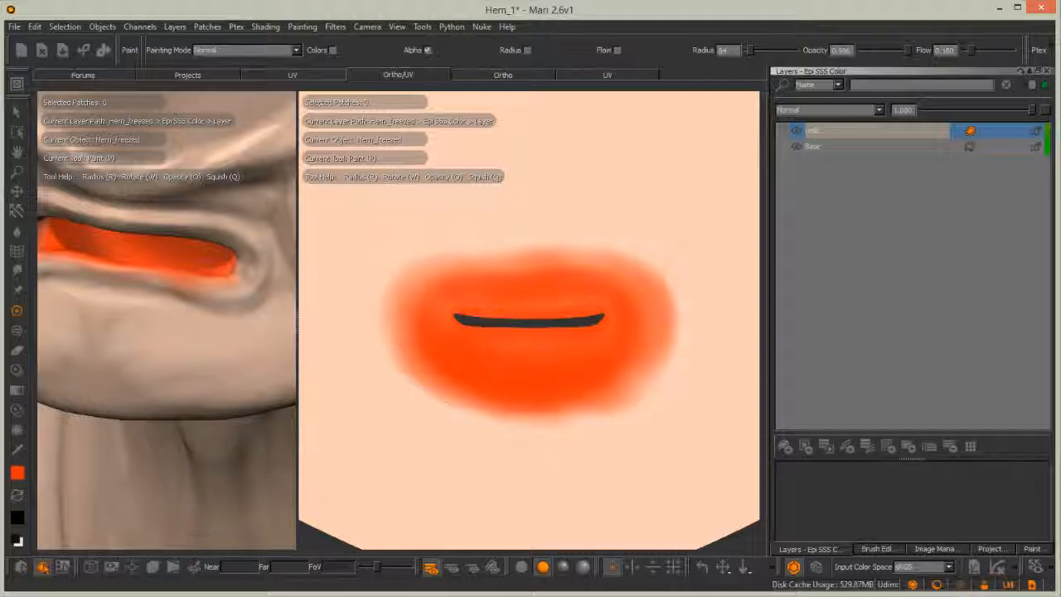
{"action": "left_click_drag", "start_coordinate": [652, 385], "coordinate": [660, 383]}
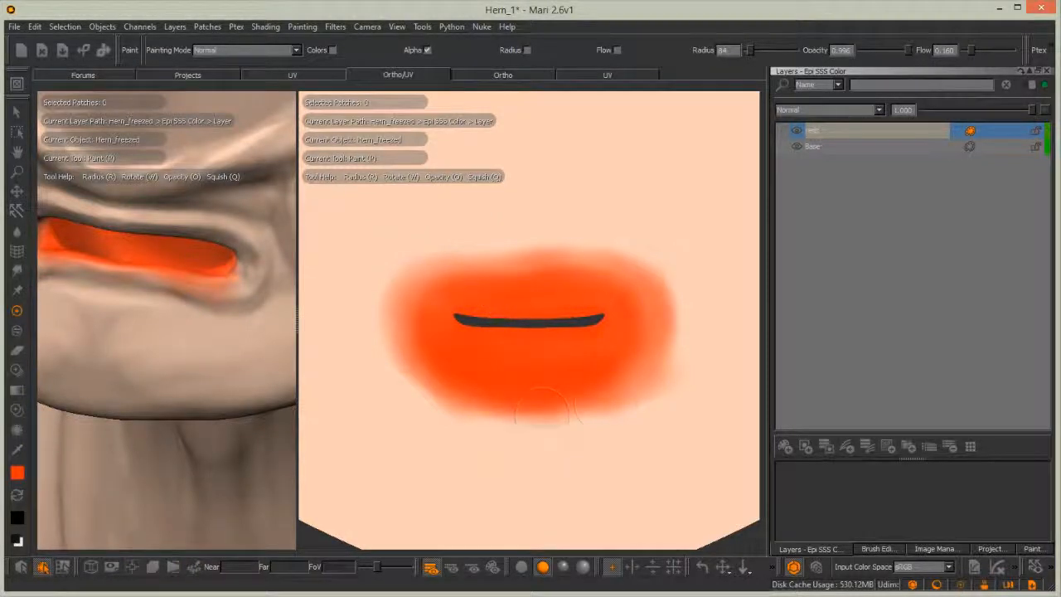
Smooth the outer edge of the red mouth area using the Eraser with a soft brush tip
{"action": "key", "text": "e"}
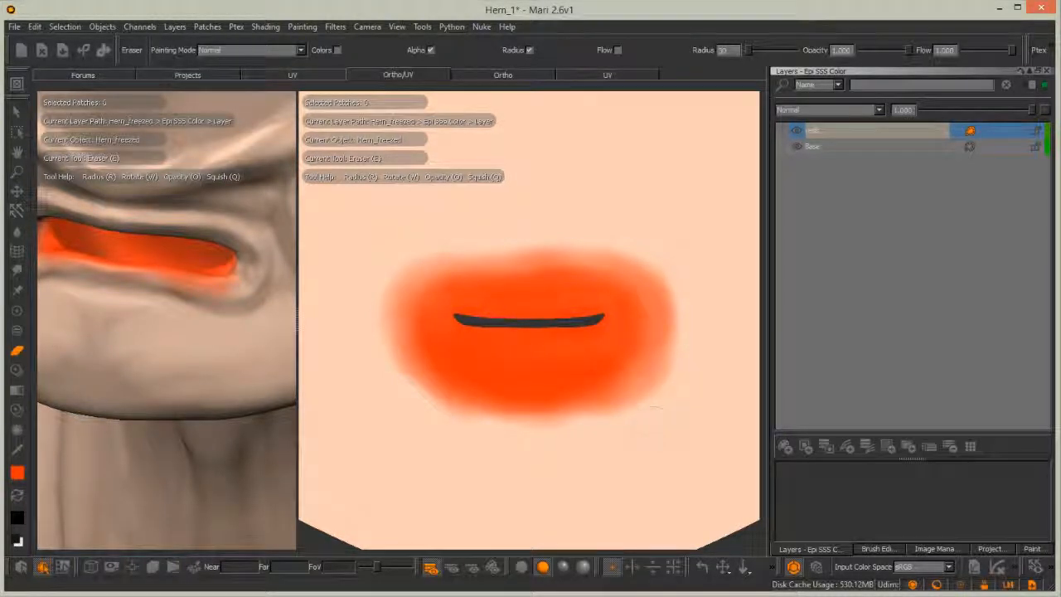
{"action": "key", "text": "k"}
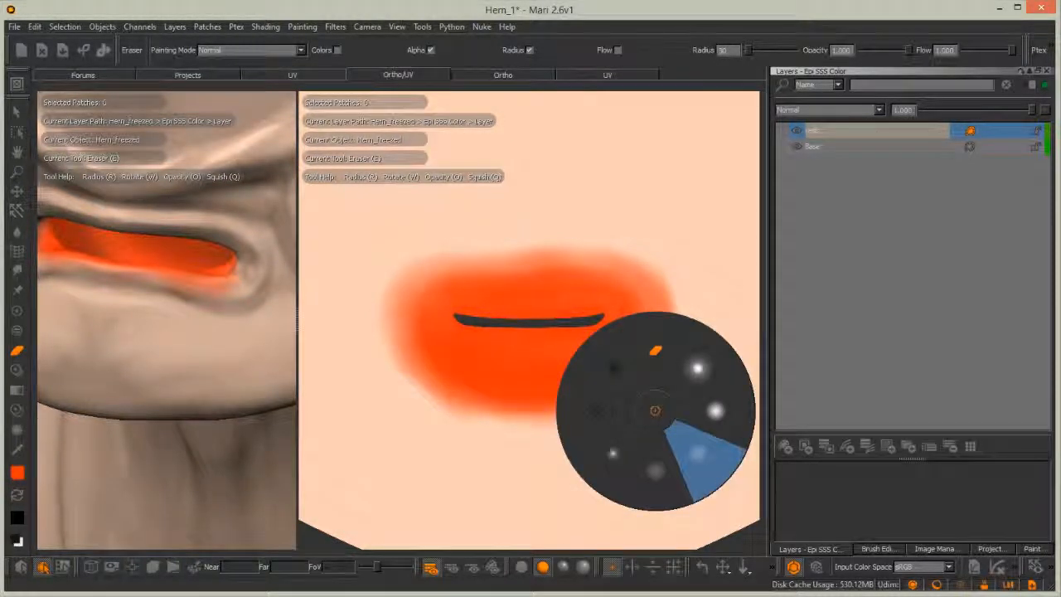
{"action": "left_click", "coordinate": [701, 456]}
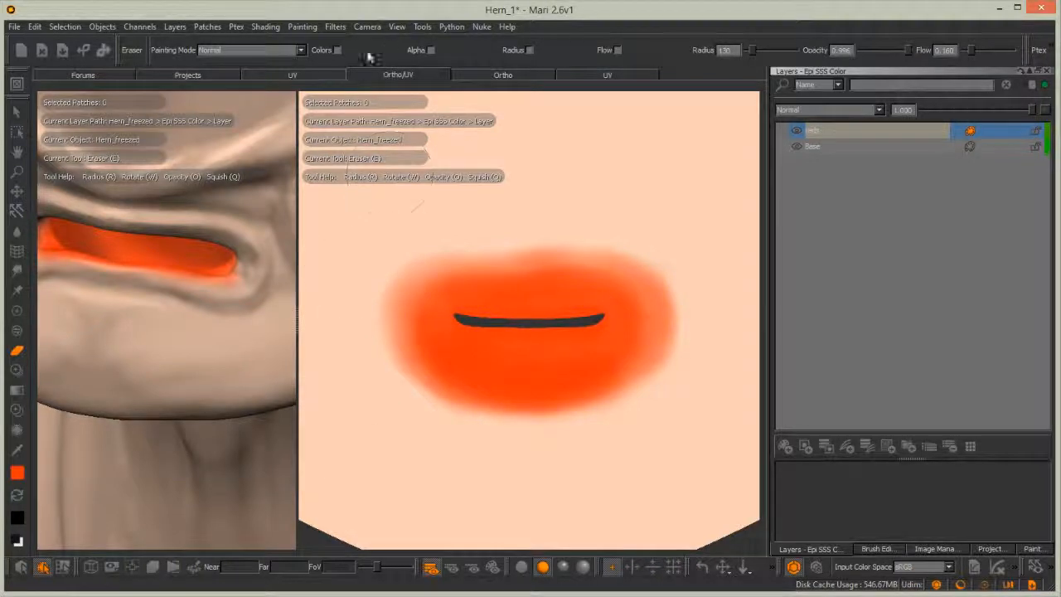
Show the Channels palette and export the flattened Epi SSS Color channel for all patches, overwriting the existing TIFF files
{"action": "left_click", "coordinate": [420, 28]}
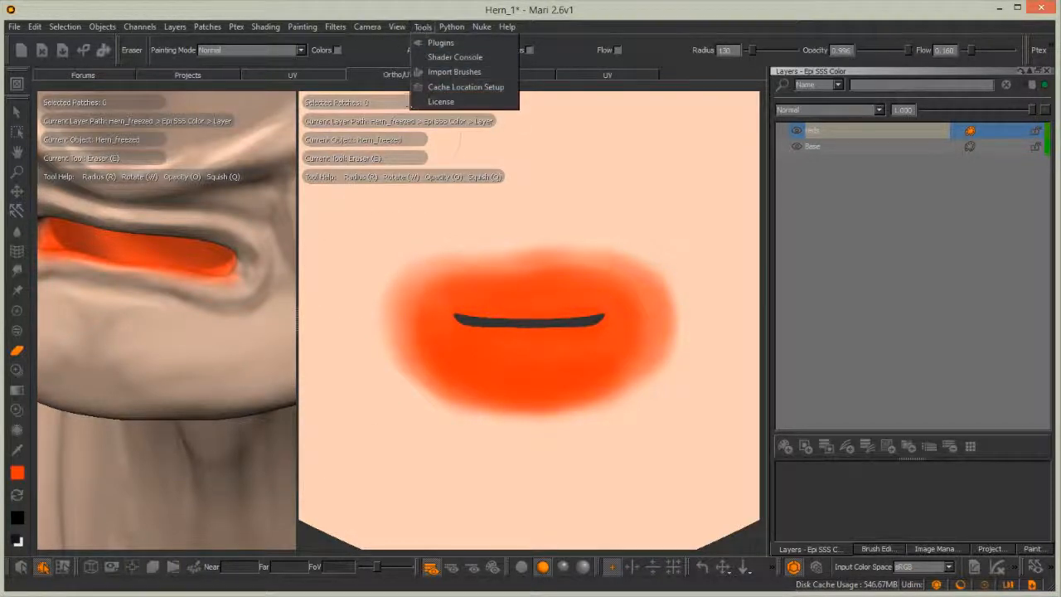
{"action": "mouse_move", "coordinate": [418, 163]}
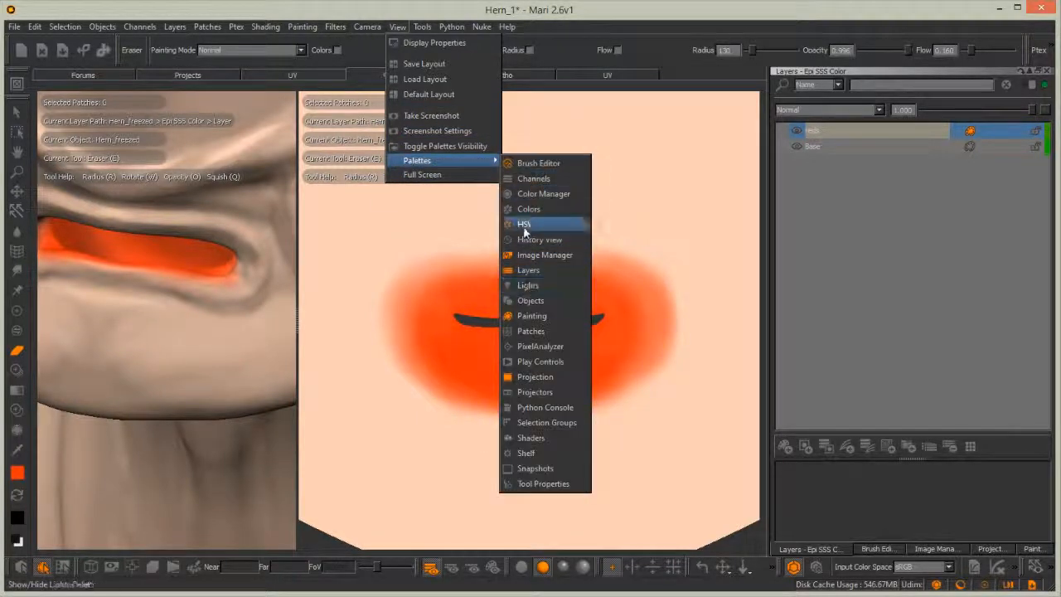
{"action": "left_click", "coordinate": [533, 178]}
{"action": "right_click", "coordinate": [213, 146]}
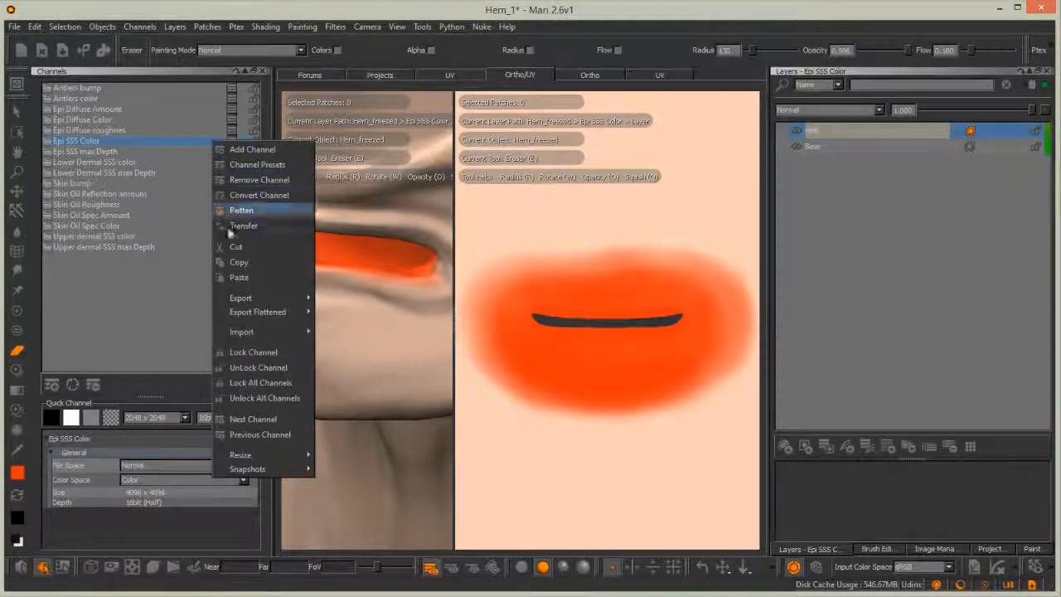
{"action": "mouse_move", "coordinate": [243, 310]}
{"action": "left_click", "coordinate": [336, 346]}
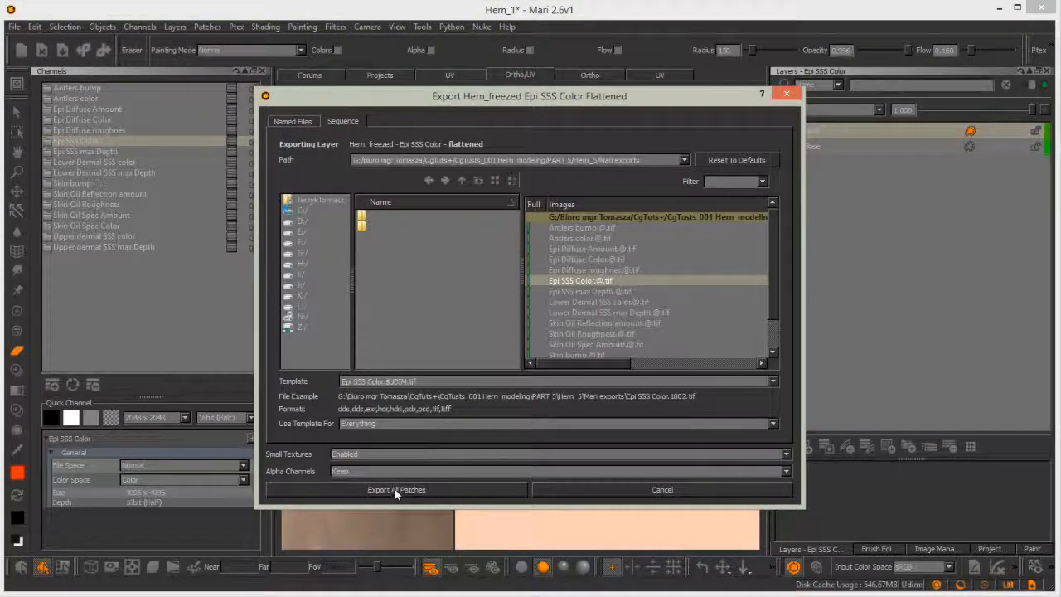
{"action": "left_click", "coordinate": [394, 489]}
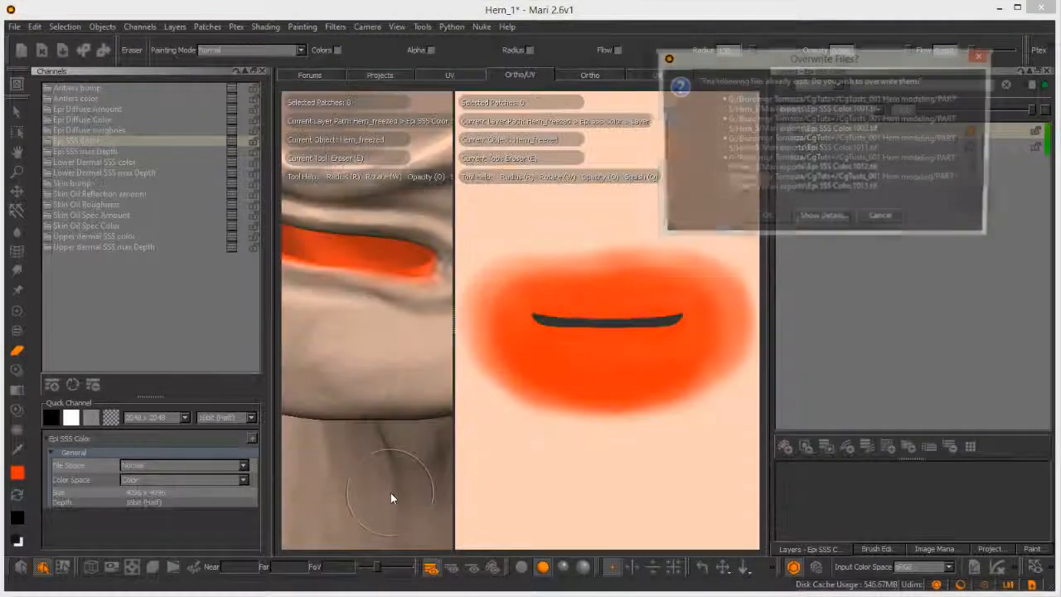
{"action": "left_click", "coordinate": [764, 220]}
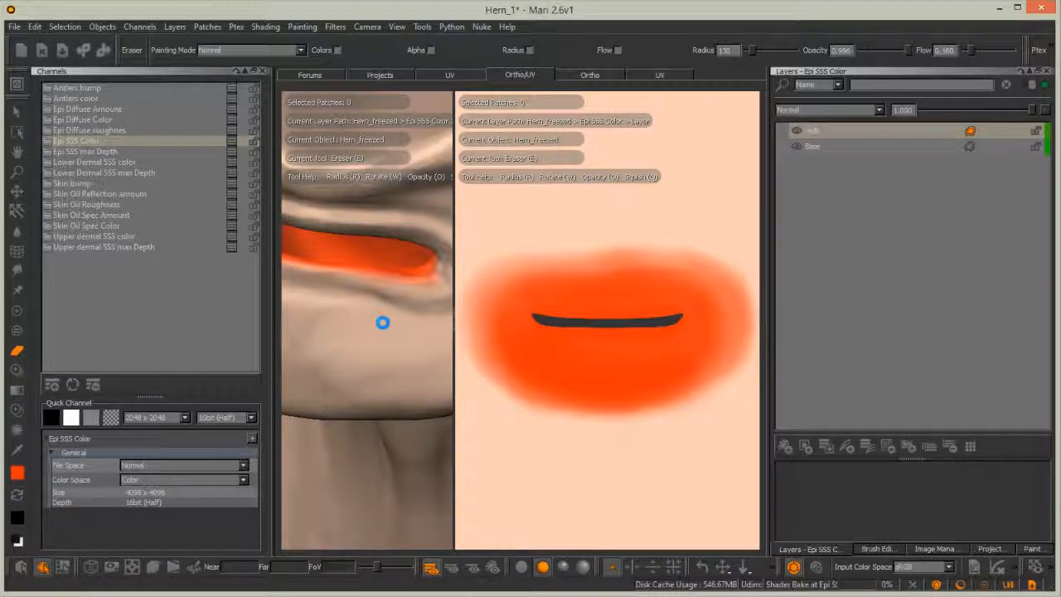
Switch to MODO, enlarge the Shader Tree and select the Skin Material by picking the chin in the render preview
{"action": "key", "text": "ctrl+z"}
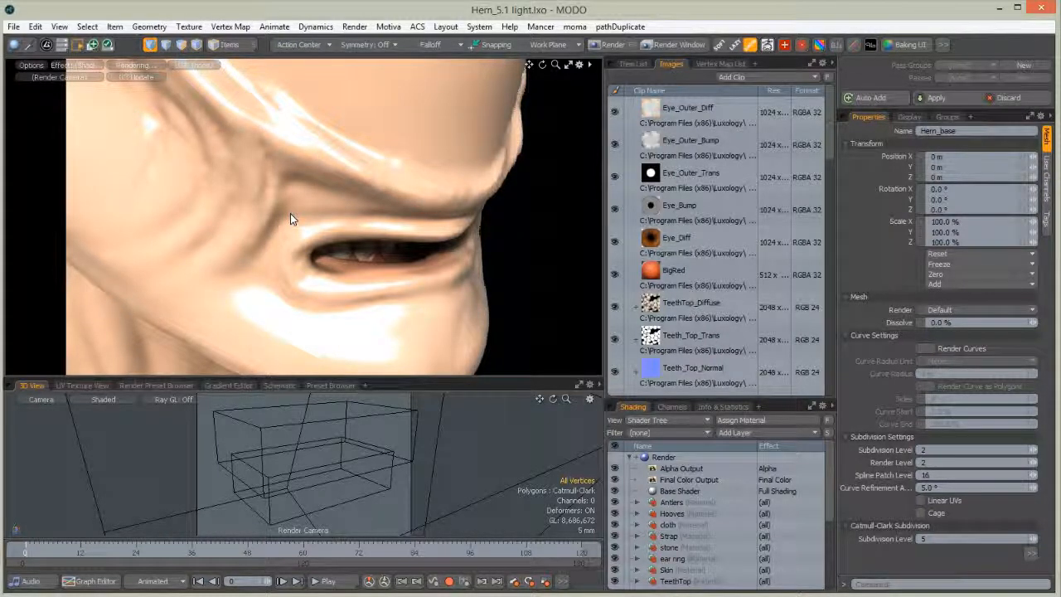
{"action": "left_click_drag", "start_coordinate": [413, 223], "coordinate": [383, 226], "text": "alt"}
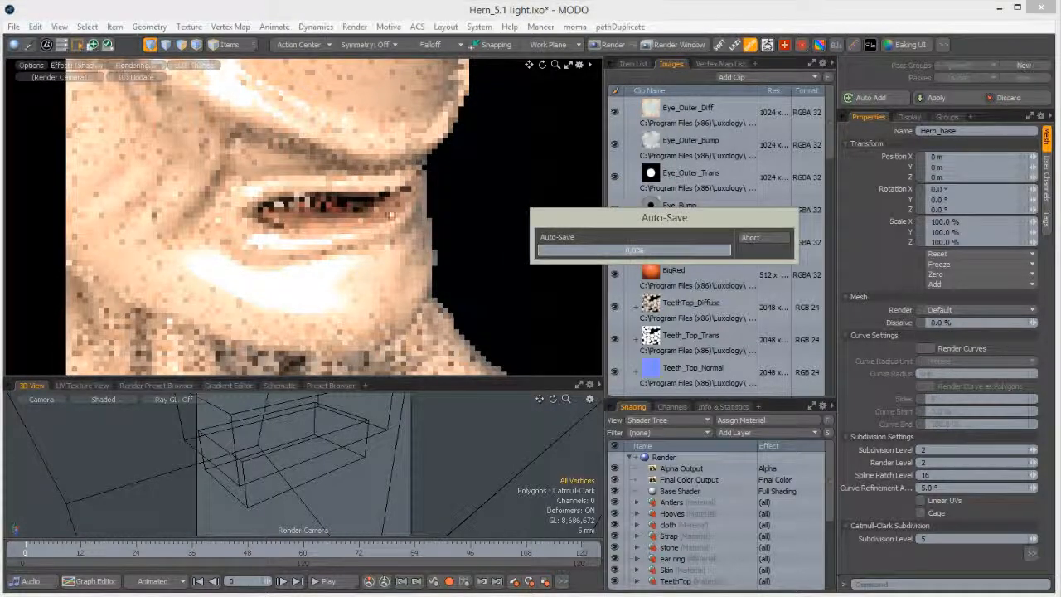
{"action": "left_click_drag", "start_coordinate": [330, 241], "coordinate": [436, 229], "text": "alt"}
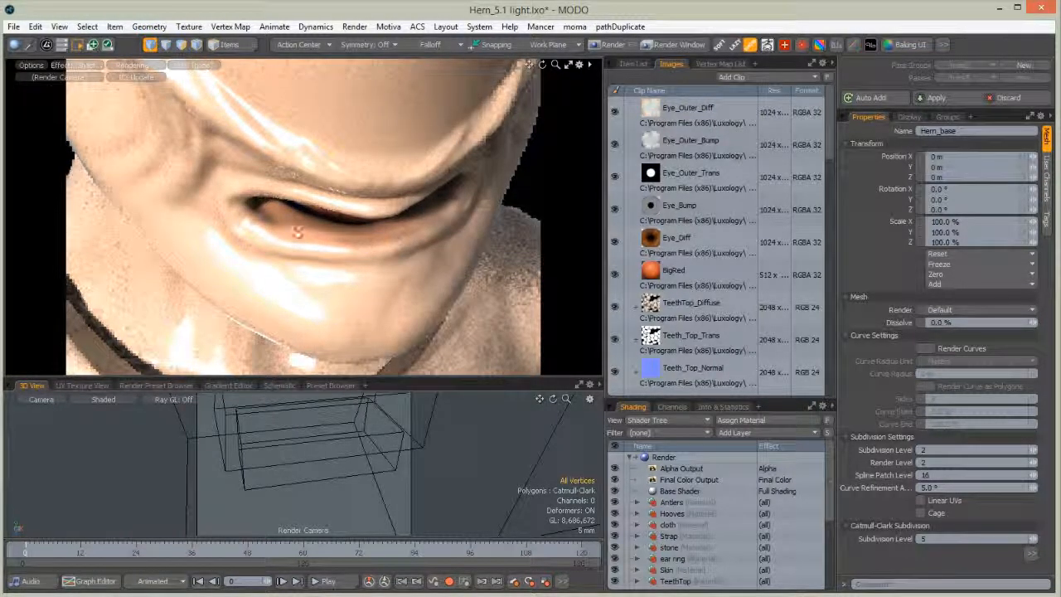
{"action": "left_click_drag", "start_coordinate": [306, 260], "coordinate": [382, 214], "text": "alt"}
{"action": "left_click_drag", "start_coordinate": [353, 260], "coordinate": [578, 342], "text": "alt"}
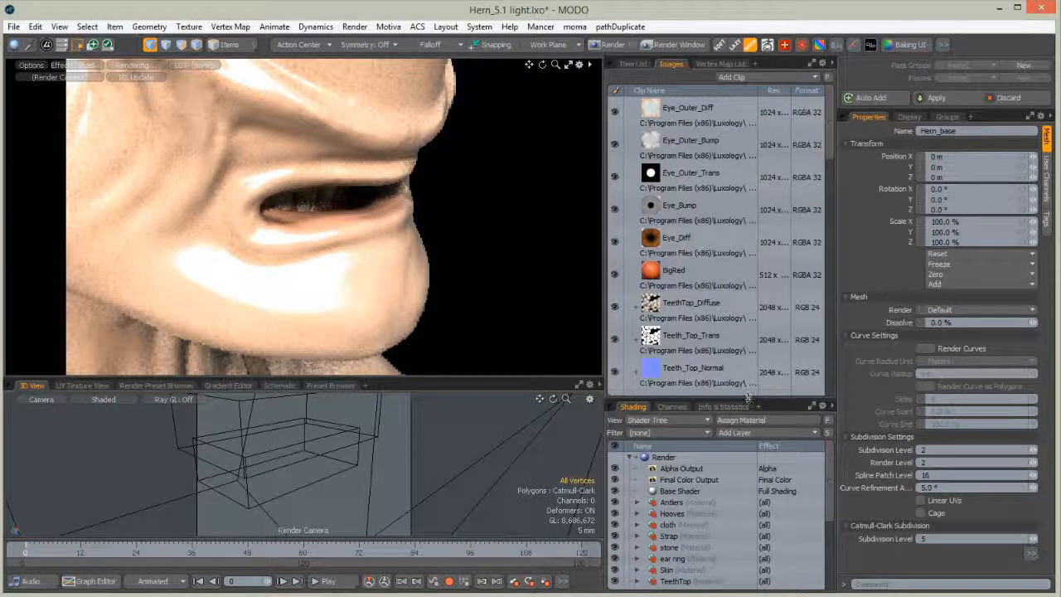
{"action": "left_click_drag", "start_coordinate": [764, 399], "coordinate": [765, 199]}
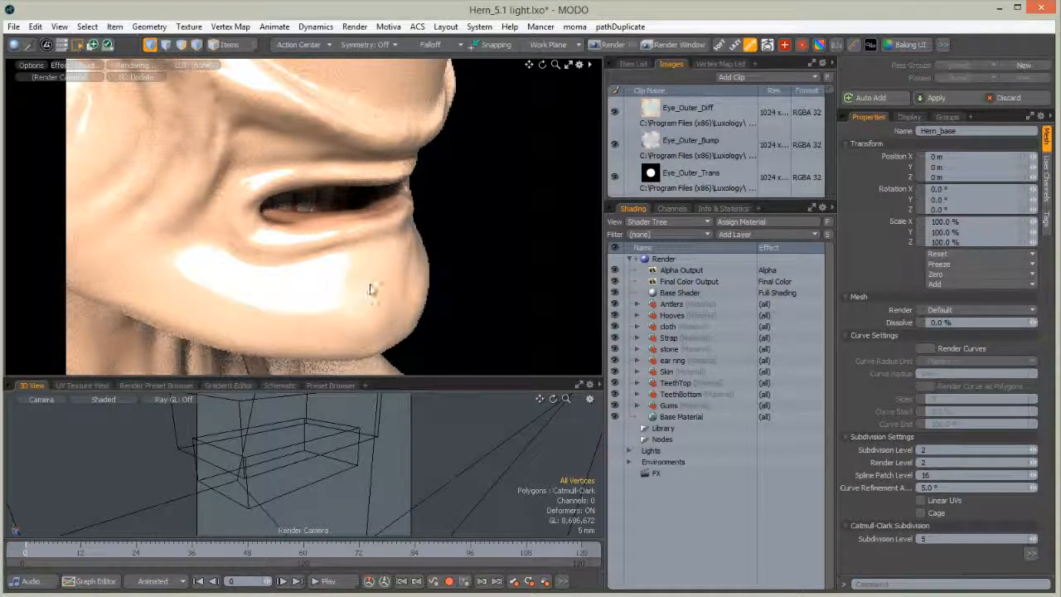
{"action": "left_click", "coordinate": [370, 292]}
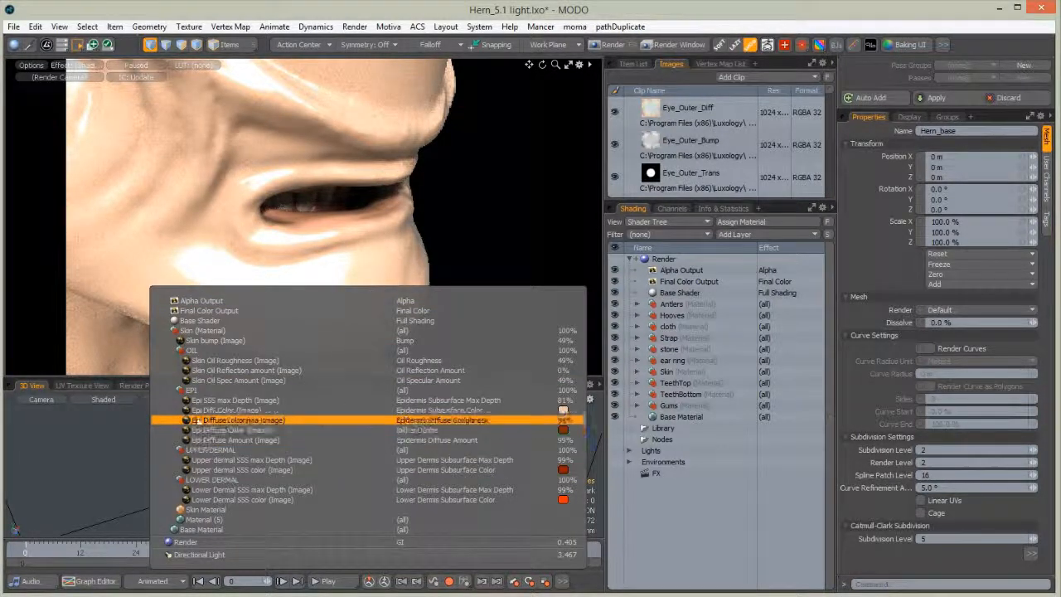
{"action": "left_click", "coordinate": [199, 509]}
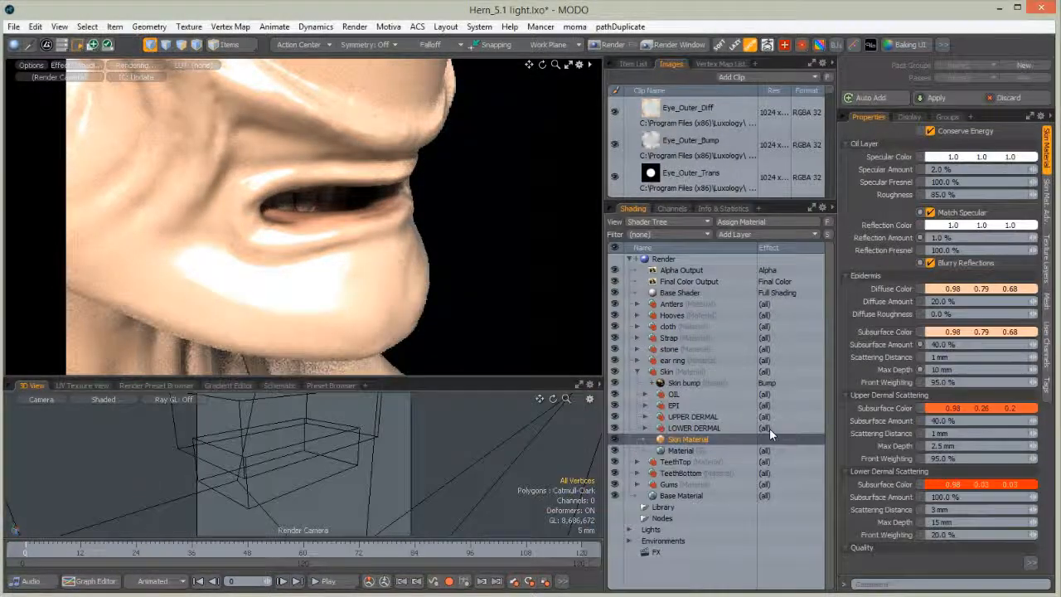
Expand the LOWER DERMAL, OIL and EPI groups in the Shader Tree and show the Skin Material's own properties
{"action": "left_click", "coordinate": [647, 427]}
{"action": "left_click", "coordinate": [645, 428]}
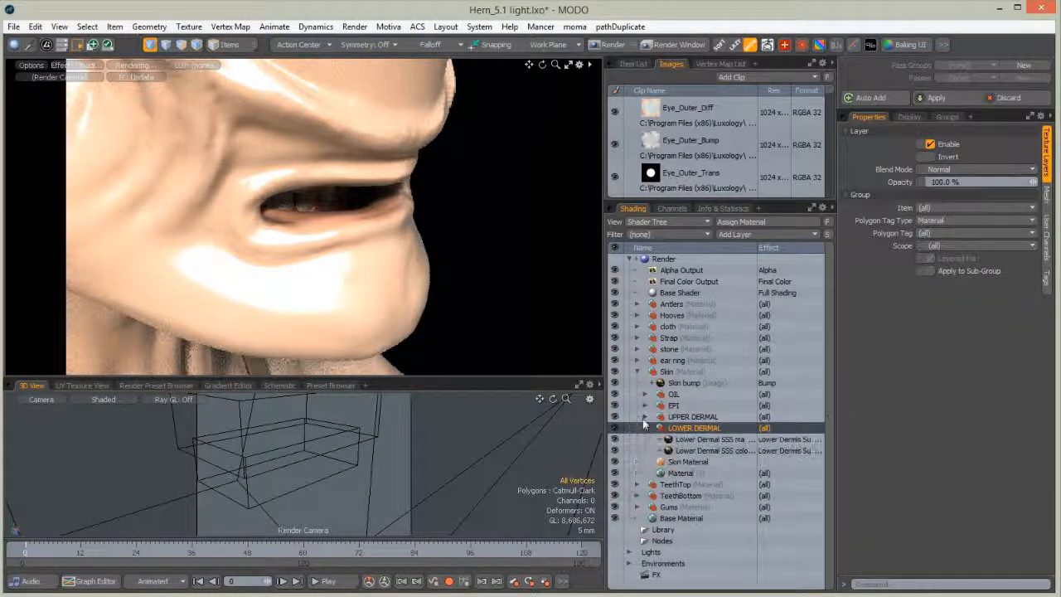
{"action": "left_click", "coordinate": [646, 415]}
{"action": "left_click", "coordinate": [645, 394]}
{"action": "left_click", "coordinate": [645, 440]}
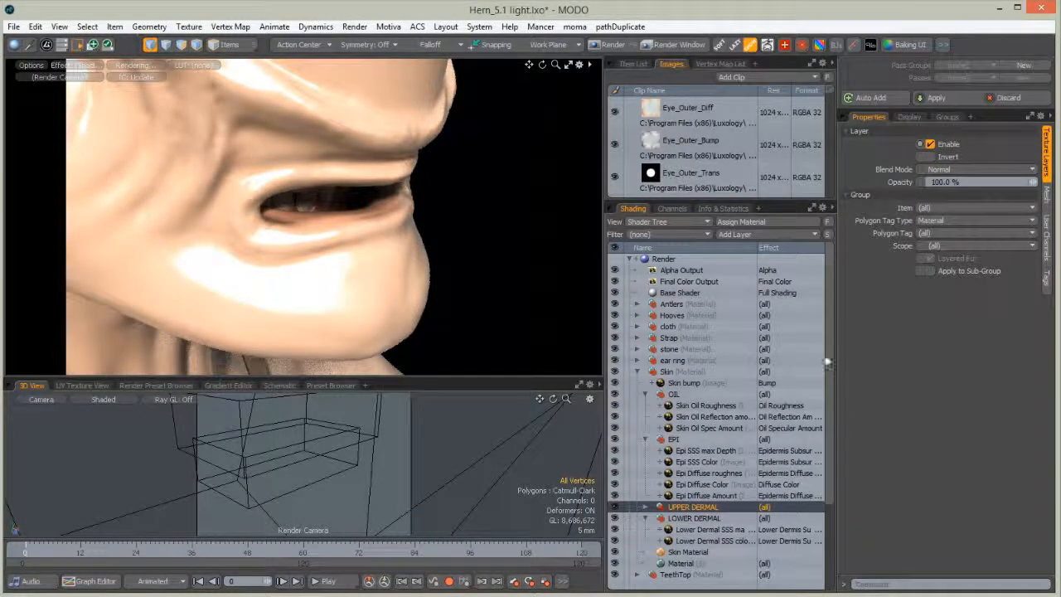
{"action": "scroll", "coordinate": [827, 362], "scroll_direction": "down", "scroll_amount": 3}
{"action": "left_click", "coordinate": [688, 461]}
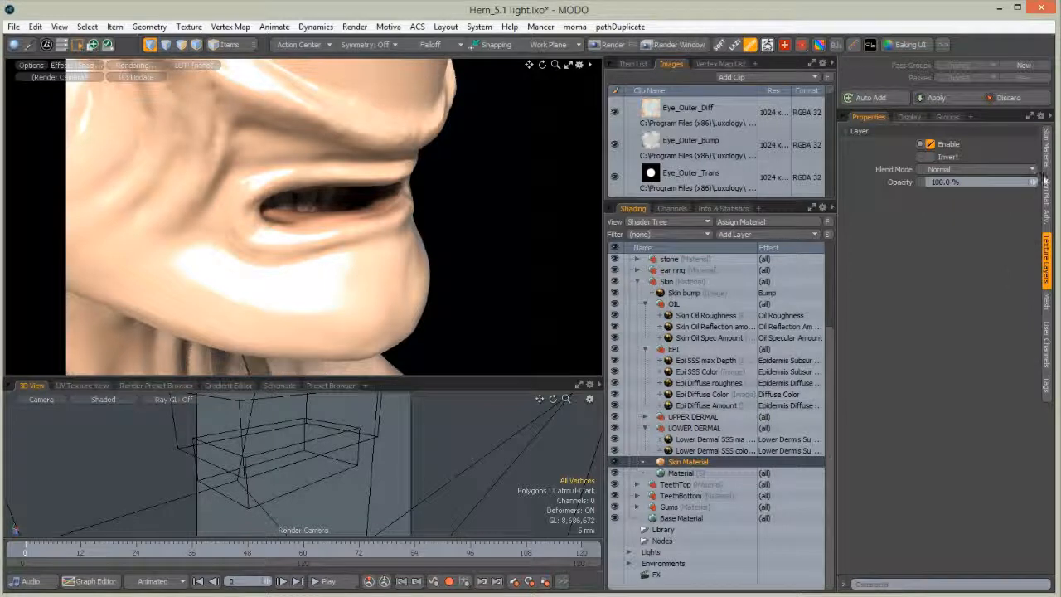
{"action": "left_click", "coordinate": [1046, 154]}
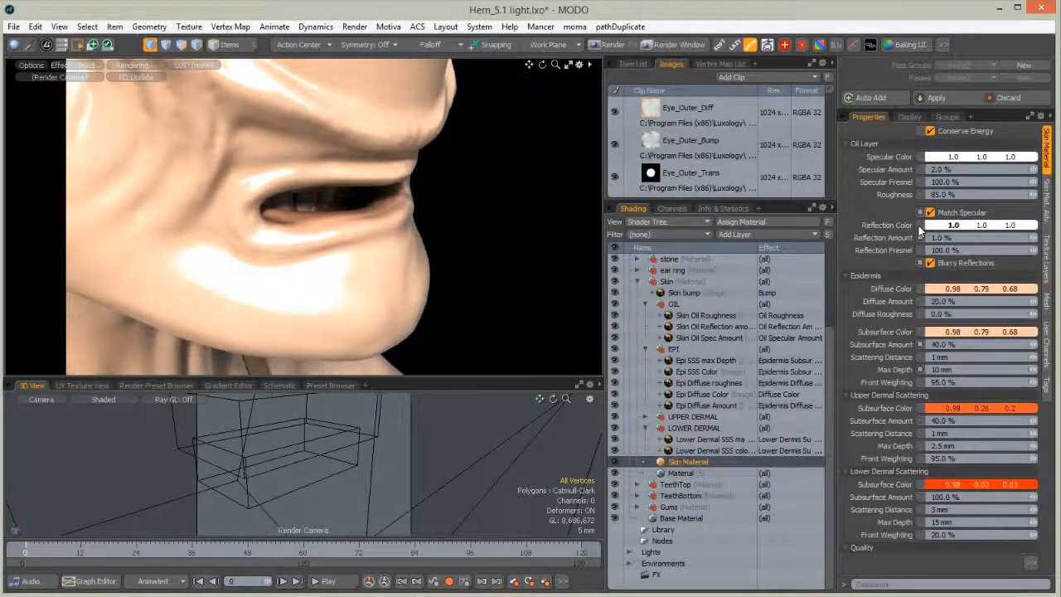
Raise the epidermis Subsurface Amount to 60%, compare it with 80%, and settle on 60%
{"action": "left_click", "coordinate": [933, 344]}
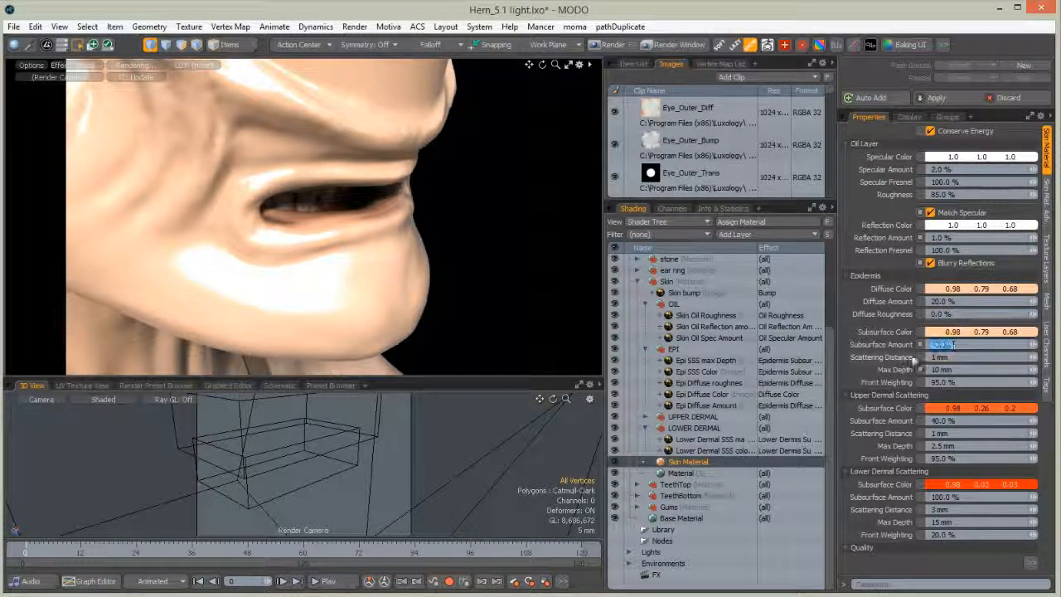
{"action": "key", "text": "Return"}
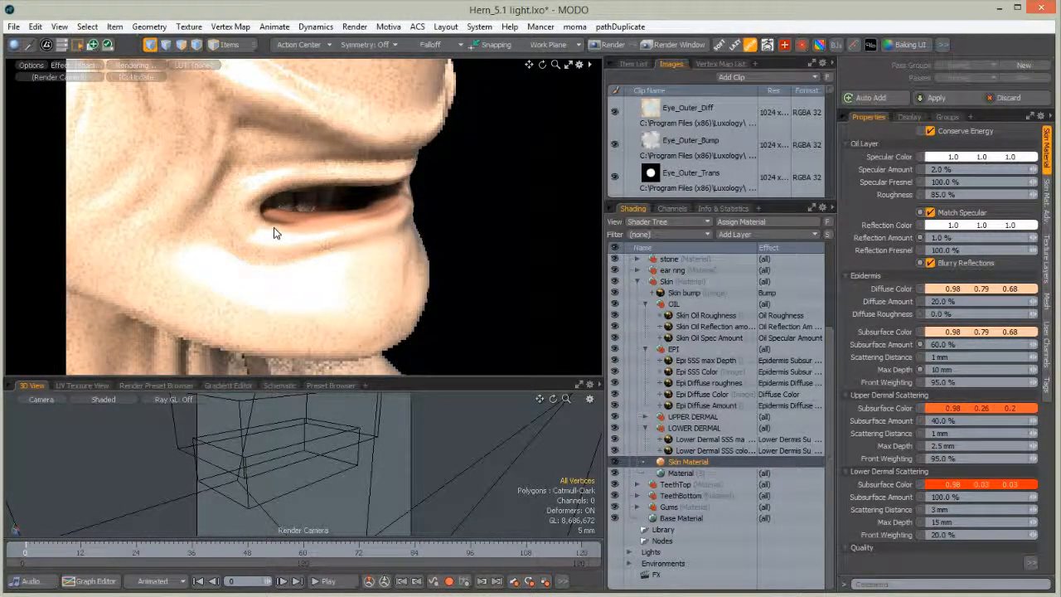
{"action": "left_click", "coordinate": [941, 344]}
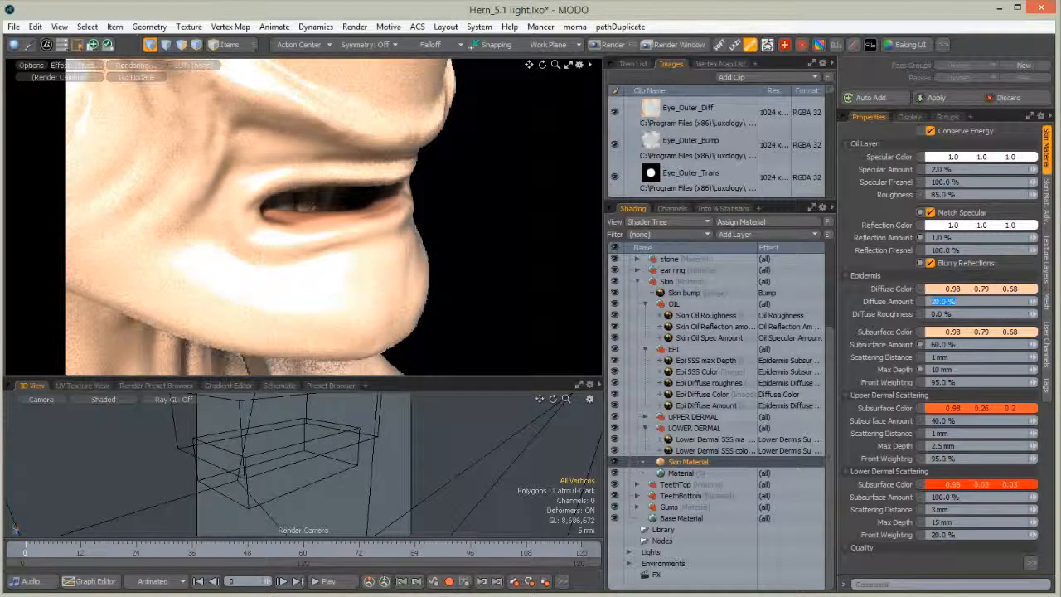
{"action": "type", "text": "80"}
{"action": "key", "text": "Return"}
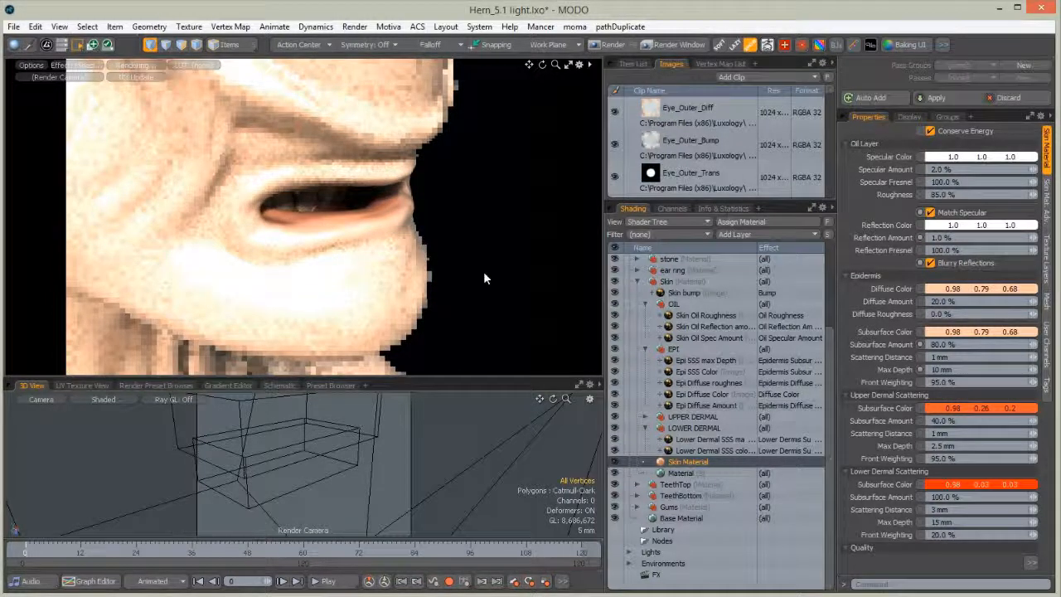
{"action": "key", "text": "Return"}
{"action": "left_click_drag", "start_coordinate": [957, 303], "coordinate": [909, 314]}
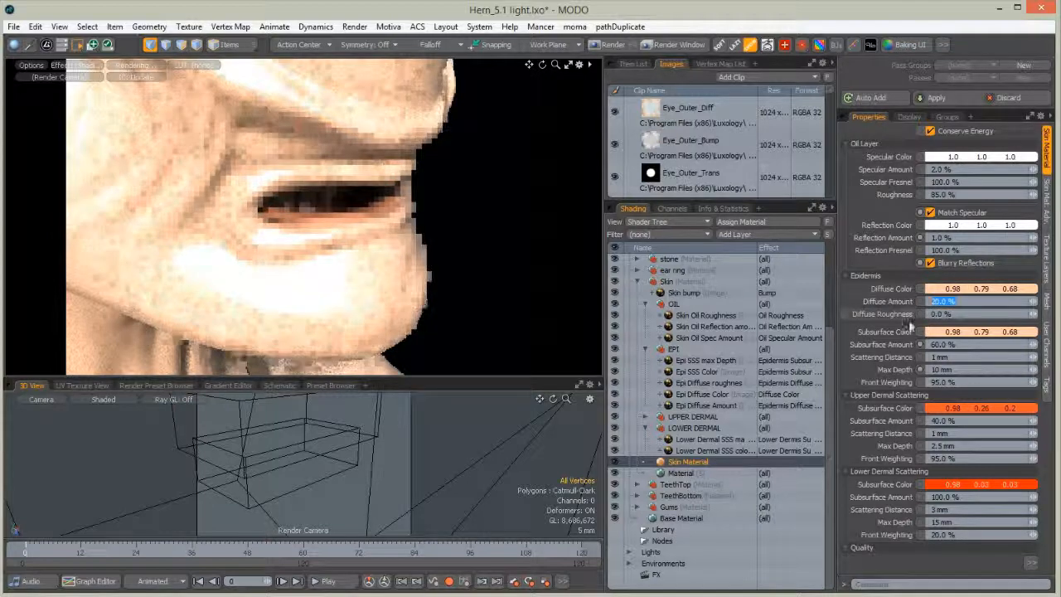
Show the item list, enlarge the 3D view and switch it from the camera to the Perspective view of the whole scene
{"action": "left_click_drag", "start_coordinate": [301, 260], "coordinate": [322, 270], "text": "alt"}
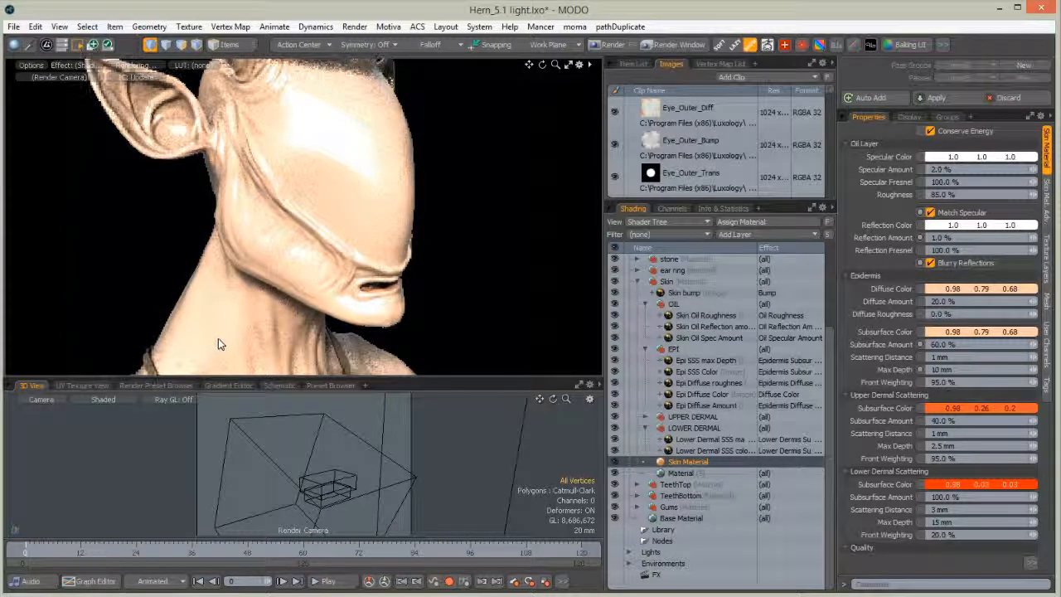
{"action": "left_click", "coordinate": [633, 64]}
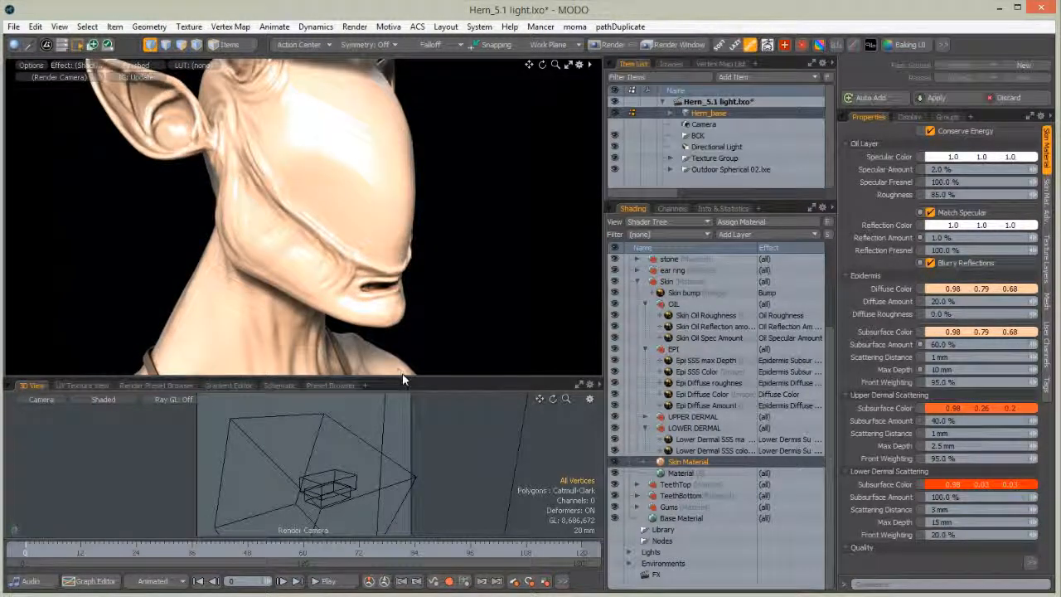
{"action": "left_click_drag", "start_coordinate": [407, 378], "coordinate": [407, 307]}
{"action": "scroll", "coordinate": [273, 183], "scroll_direction": "up", "scroll_amount": 5}
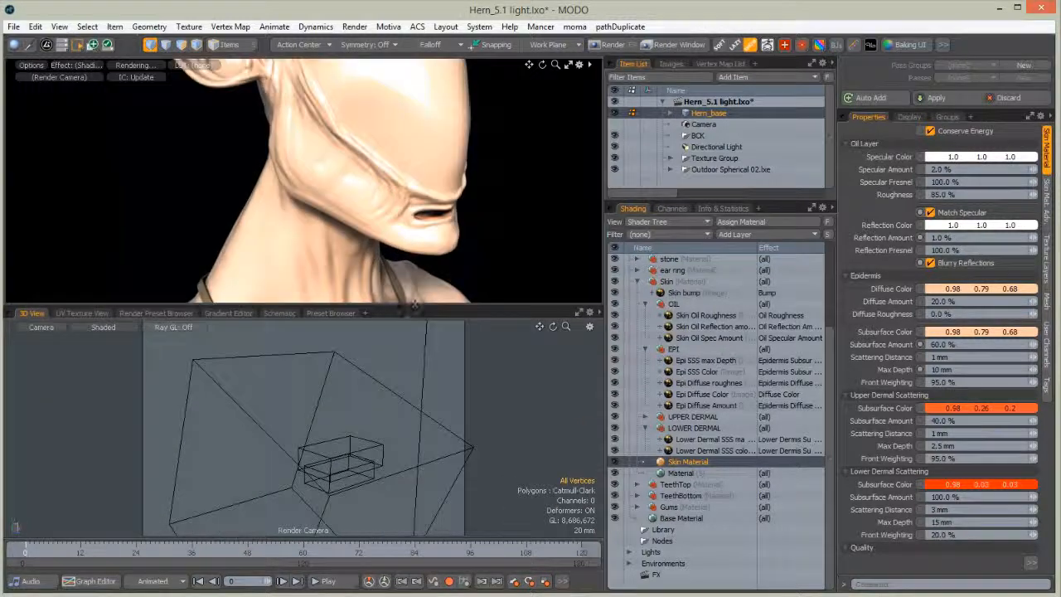
{"action": "left_click", "coordinate": [43, 332]}
{"action": "left_click", "coordinate": [38, 315]}
{"action": "scroll", "coordinate": [192, 446], "scroll_direction": "down", "scroll_amount": 10}
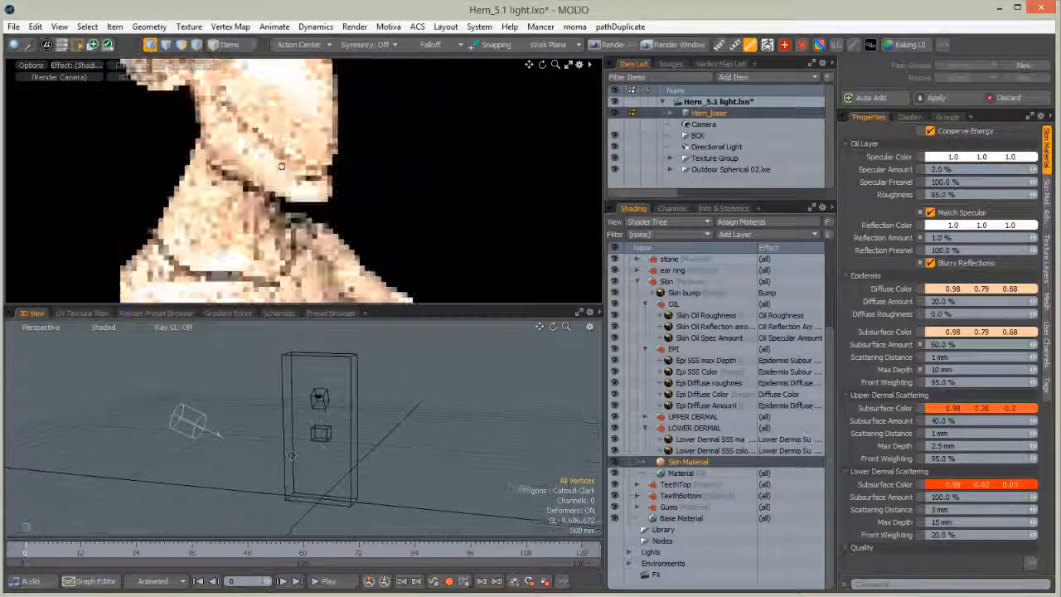
Frame Hern's head in the render preview and add an area light to the scene
{"action": "left_click_drag", "start_coordinate": [286, 164], "coordinate": [282, 217], "text": "alt"}
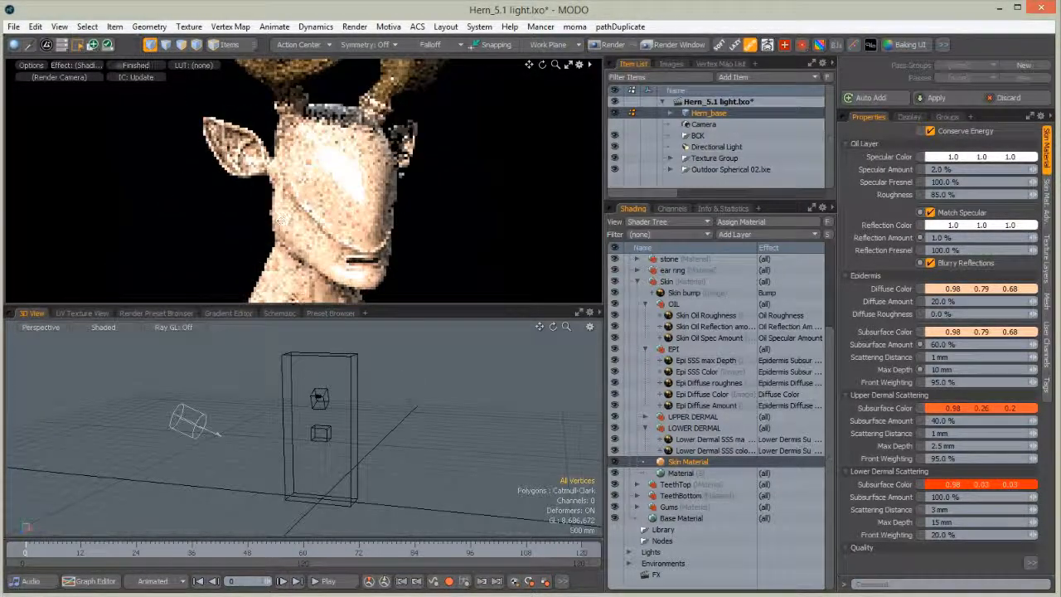
{"action": "left_click", "coordinate": [771, 78]}
{"action": "mouse_move", "coordinate": [768, 165]}
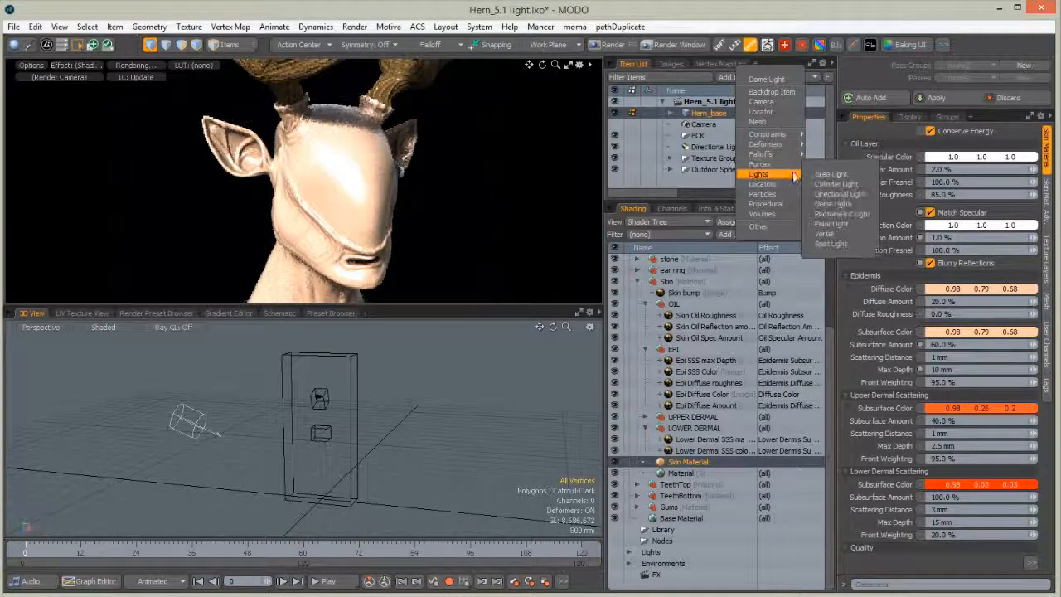
{"action": "left_click", "coordinate": [833, 174]}
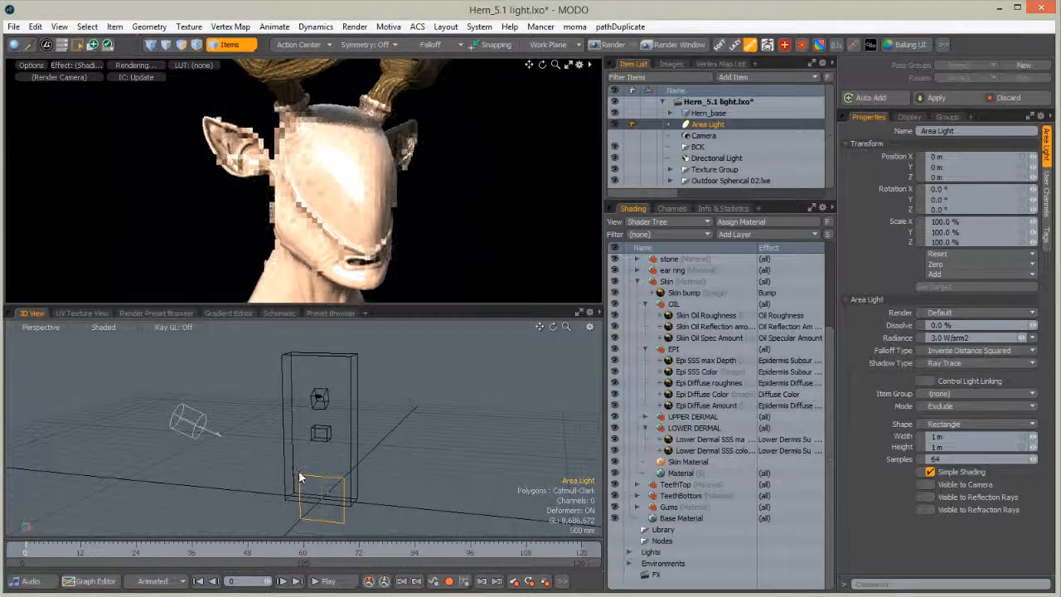
Move the area light to about Y 2.28 m, Z -1.32 m and rotate it to X 15°, Y 180°, Z 180°
{"action": "key", "text": "w"}
{"action": "left_click_drag", "start_coordinate": [322, 437], "coordinate": [342, 328]}
{"action": "scroll", "coordinate": [341, 328], "scroll_direction": "up", "scroll_amount": 3}
{"action": "left_click_drag", "start_coordinate": [238, 450], "coordinate": [367, 416]}
{"action": "key", "text": "e"}
{"action": "left_click_drag", "start_coordinate": [343, 375], "coordinate": [378, 503]}
Switch the 3D view to the Render Camera and tilt the area light to about 6.5° around X
{"action": "left_click_drag", "start_coordinate": [258, 443], "coordinate": [51, 337], "text": "alt"}
{"action": "left_click", "coordinate": [45, 329]}
{"action": "mouse_move", "coordinate": [48, 334]}
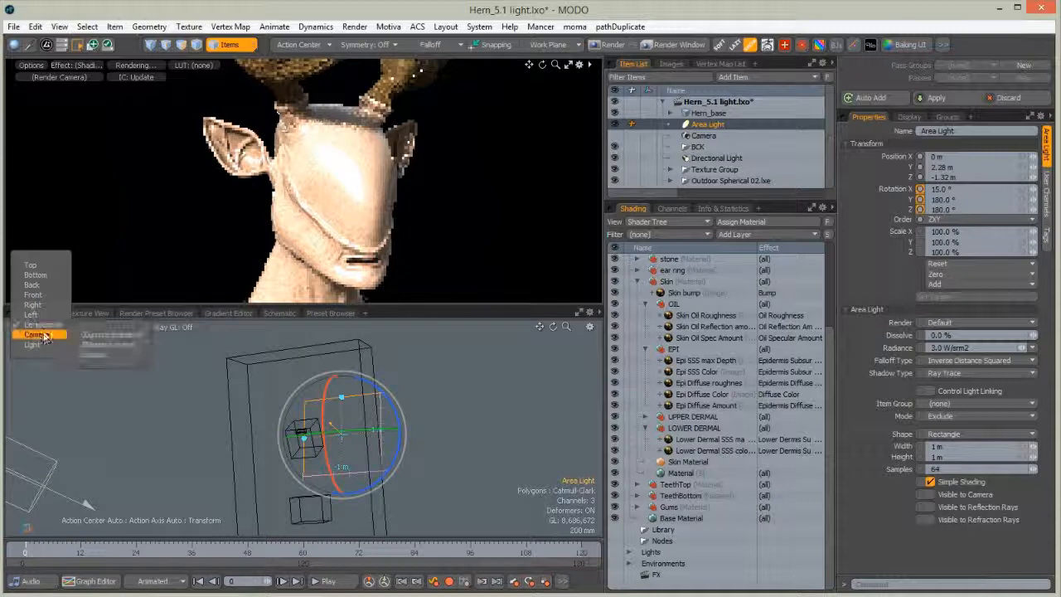
{"action": "left_click", "coordinate": [97, 346]}
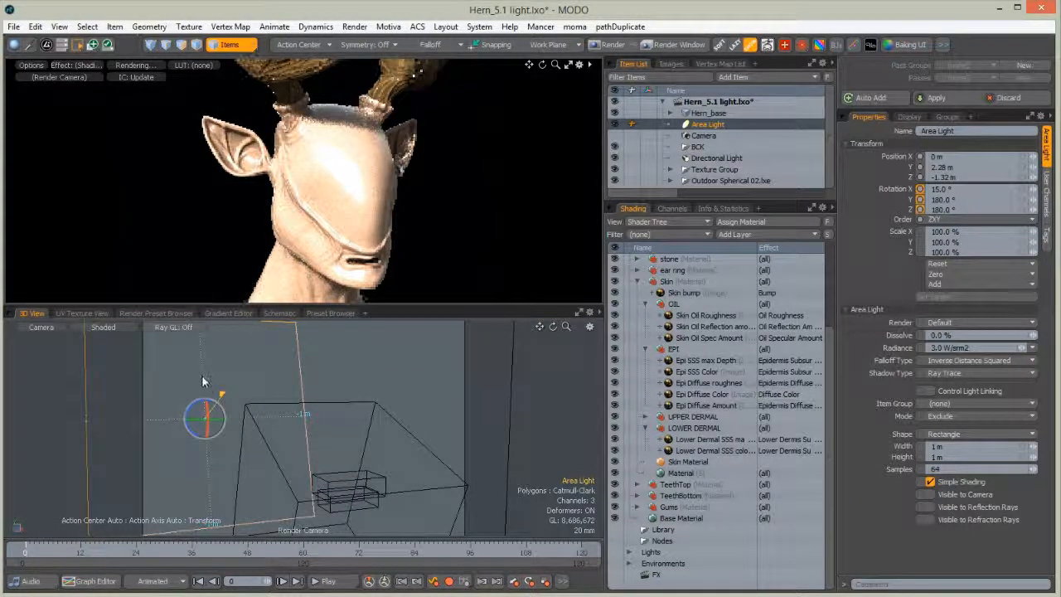
{"action": "left_click_drag", "start_coordinate": [208, 407], "coordinate": [209, 423]}
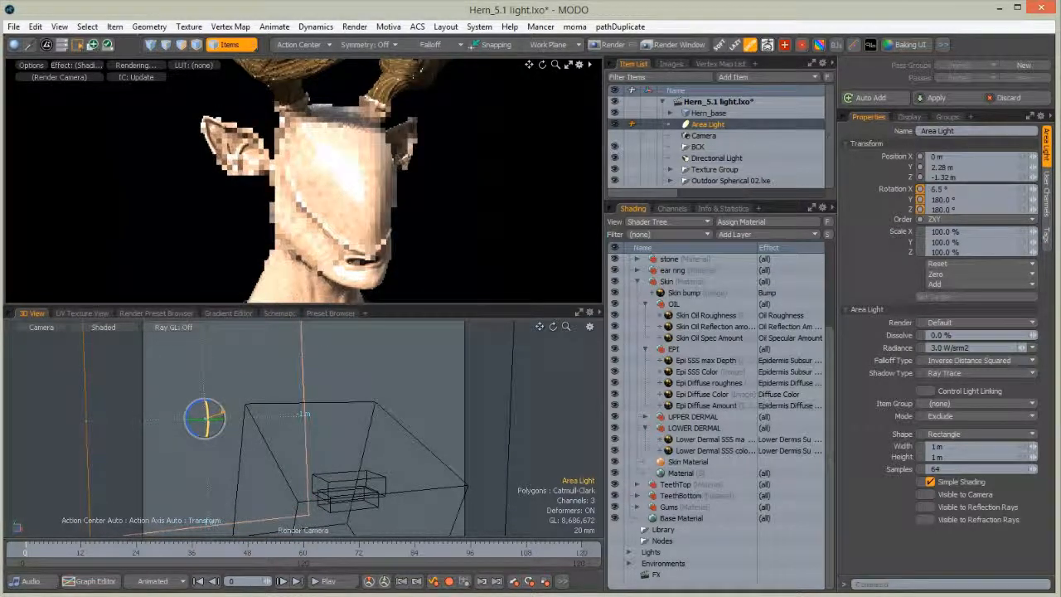
{"action": "key", "text": "space"}
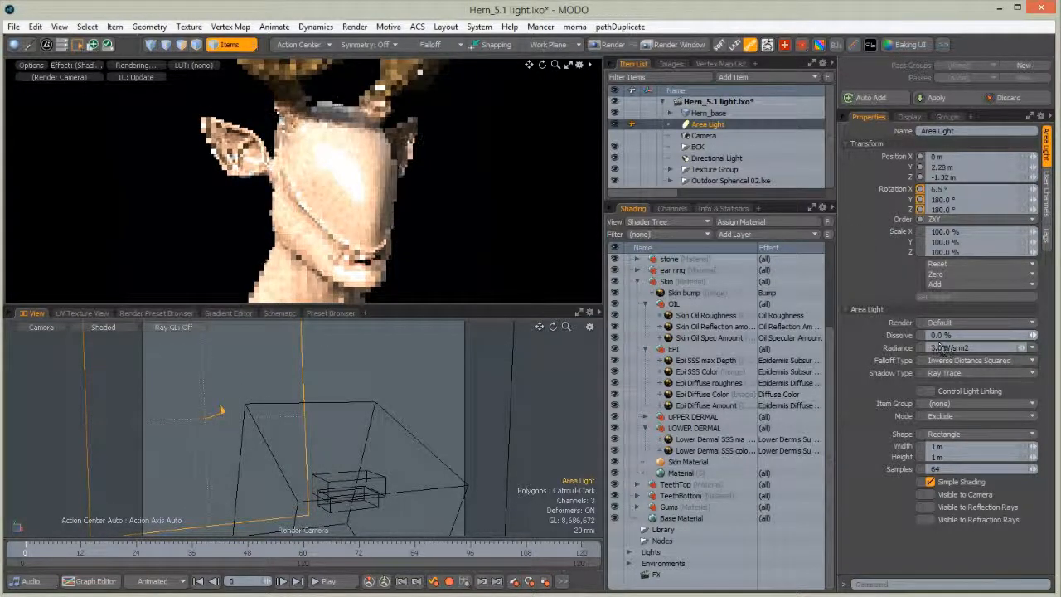
Set the area light's radiance to 4.0 W/srm2 and check the head from the side in the render preview
{"action": "left_click_drag", "start_coordinate": [944, 349], "coordinate": [928, 352]}
{"action": "type", "text": "4"}
{"action": "key", "text": "Return"}
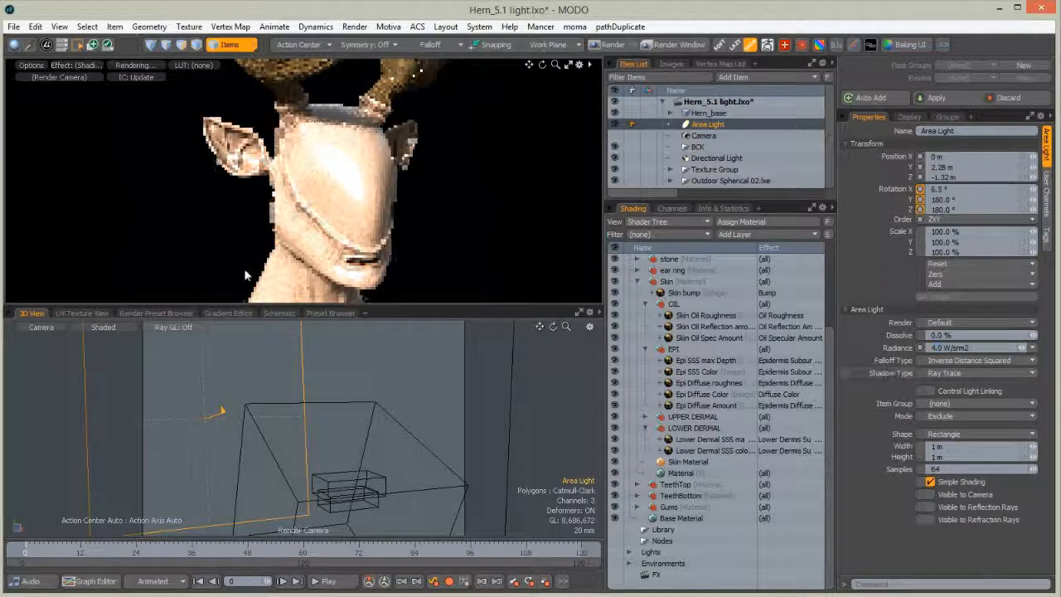
{"action": "left_click_drag", "start_coordinate": [260, 200], "coordinate": [318, 209], "text": "alt"}
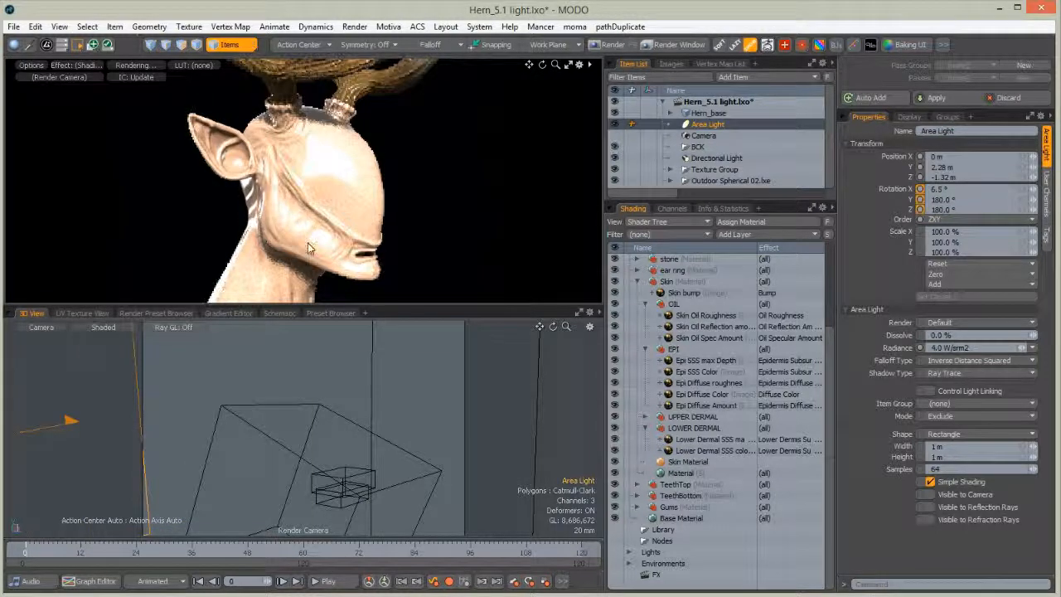
Turn off the skin's Epi Diffuse Amount map and its OIL, EPI, UPPER DERMAL and LOWER DERMAL groups, and collapse the groups
{"action": "left_click_drag", "start_coordinate": [316, 245], "coordinate": [291, 244], "text": "alt"}
{"action": "left_click", "coordinate": [674, 303]}
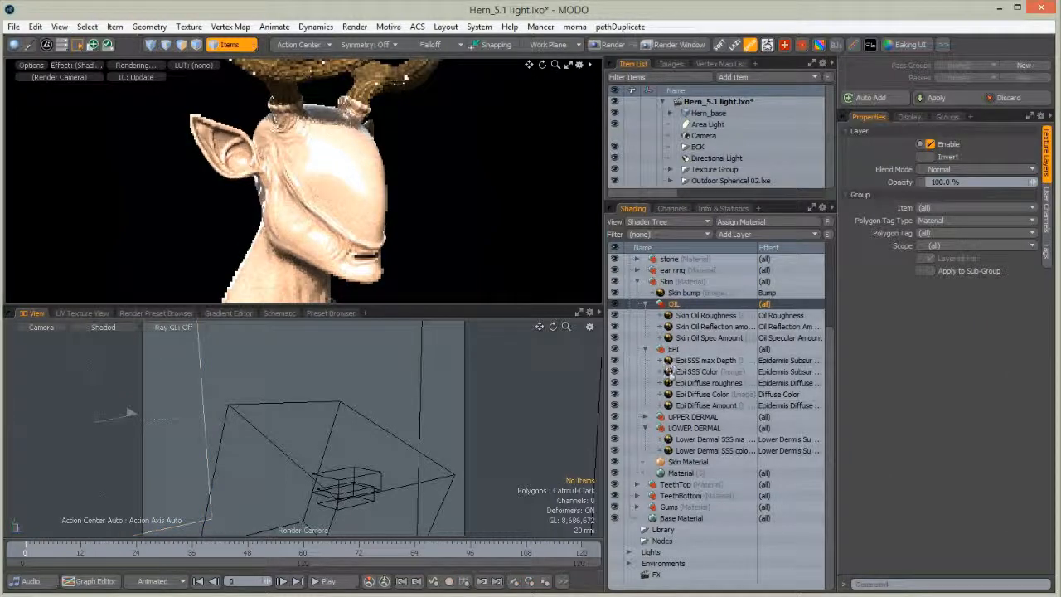
{"action": "left_click", "coordinate": [676, 404]}
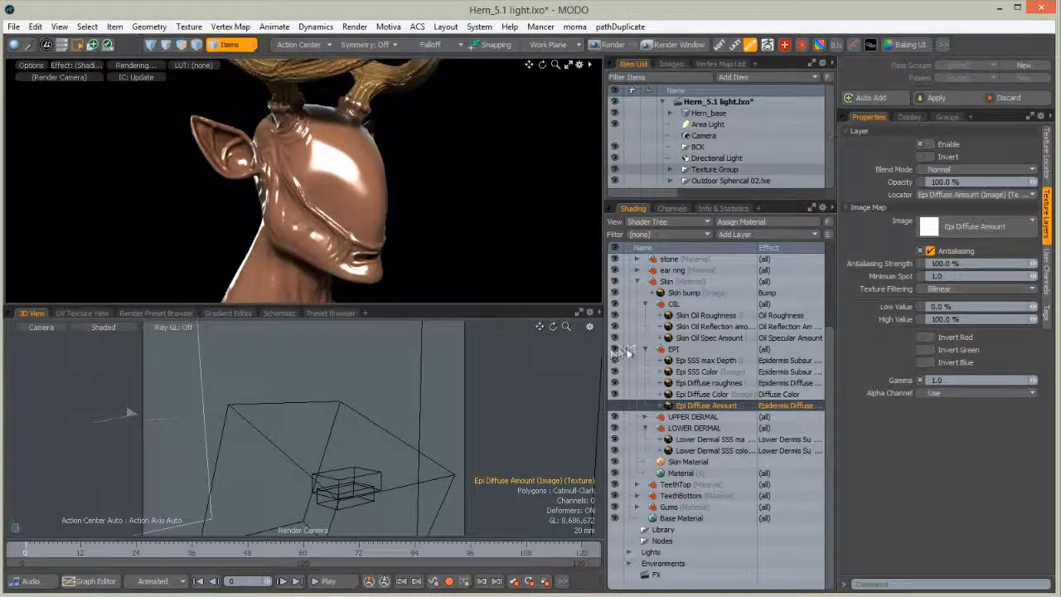
{"action": "left_click", "coordinate": [645, 350]}
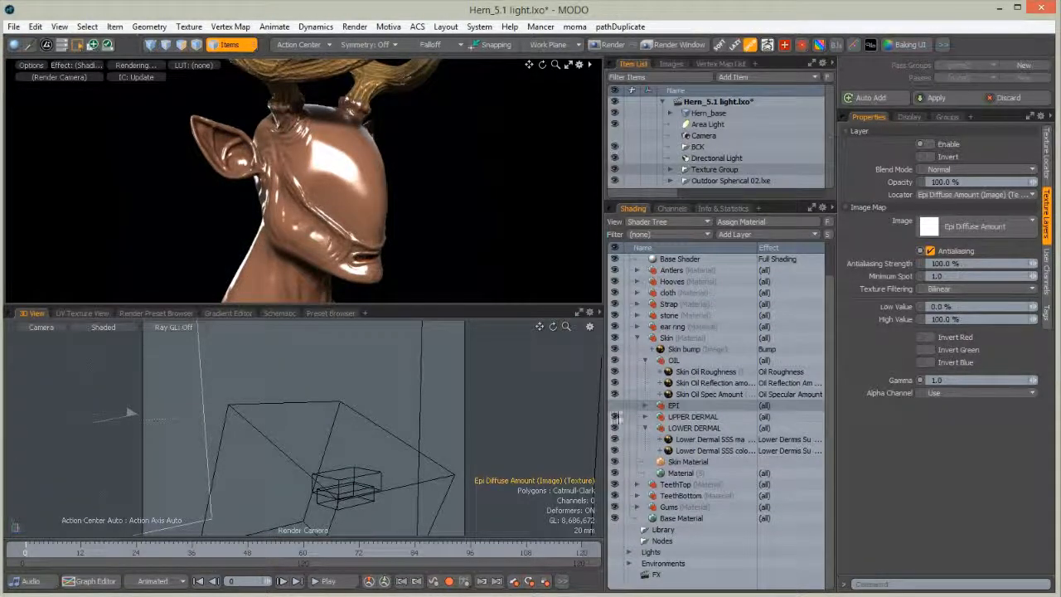
{"action": "left_click", "coordinate": [646, 429]}
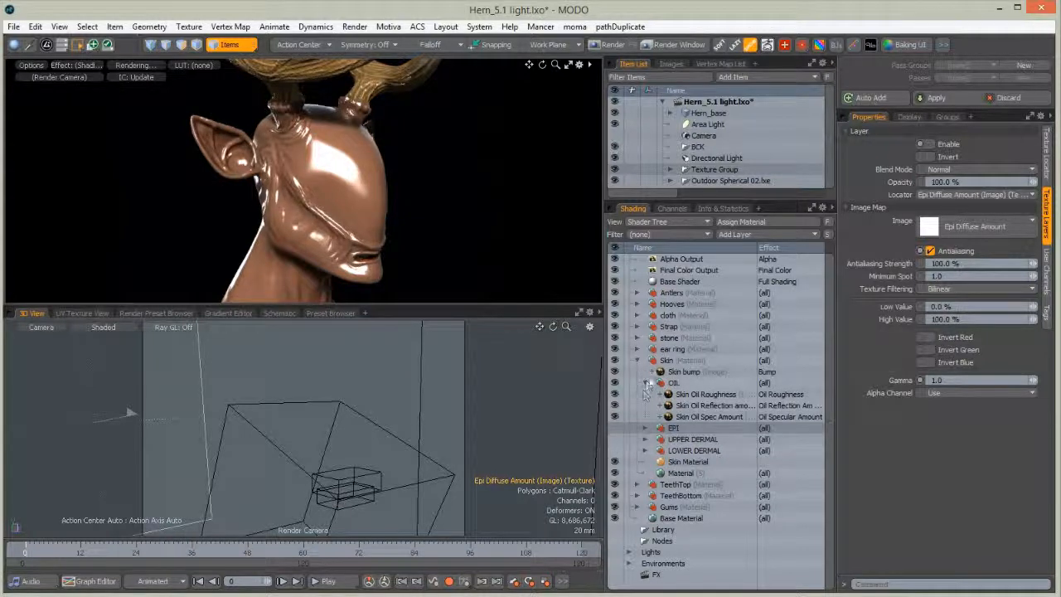
{"action": "left_click", "coordinate": [645, 395]}
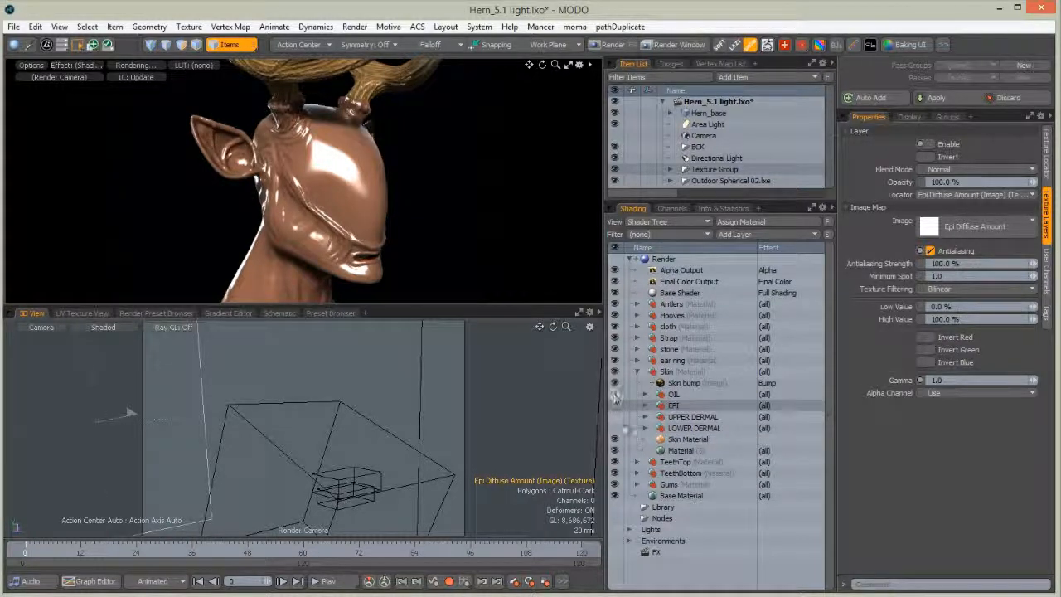
Display the Skin Material's layer settings and examine Hern's head from the front in the render preview
{"action": "left_click", "coordinate": [664, 441]}
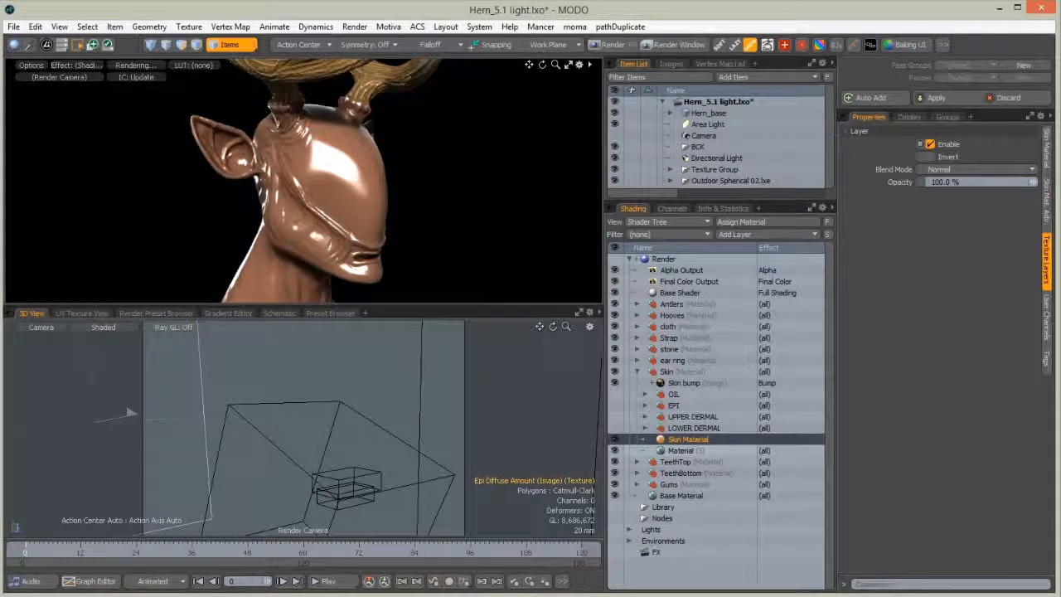
{"action": "left_click", "coordinate": [1047, 149]}
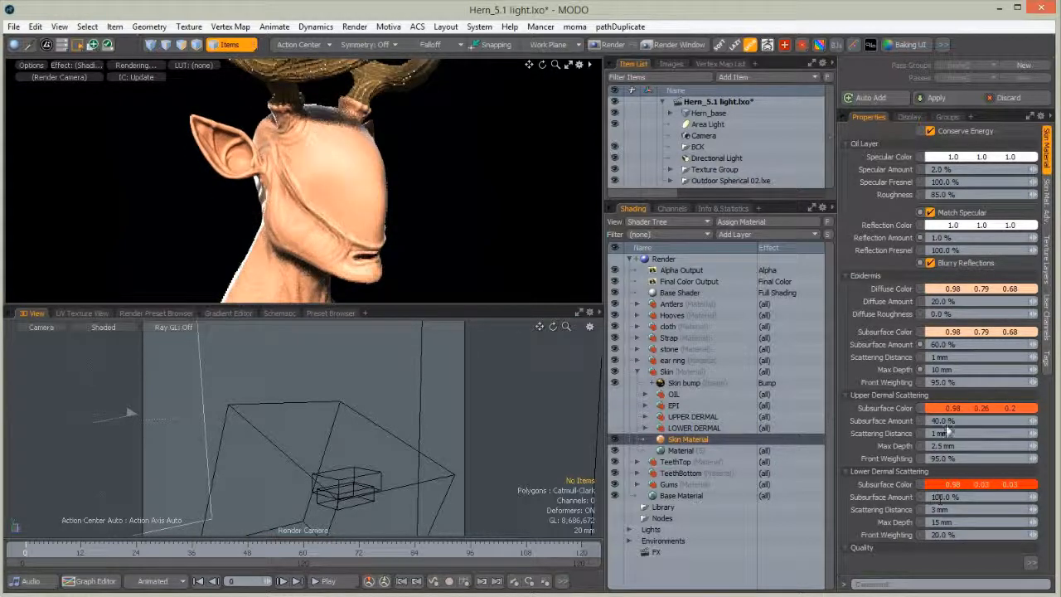
{"action": "left_click_drag", "start_coordinate": [293, 215], "coordinate": [220, 212], "text": "alt"}
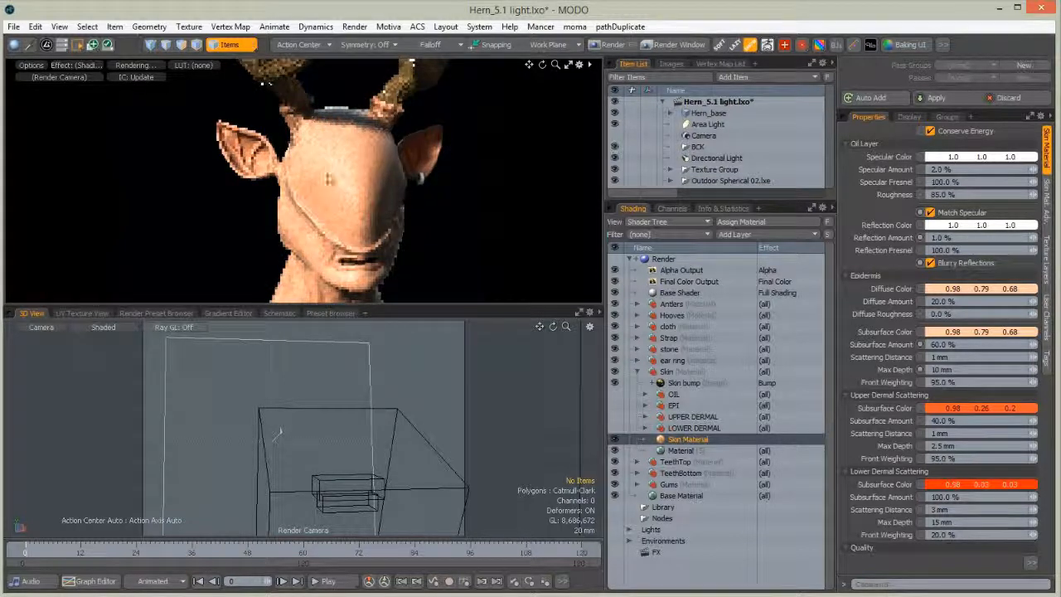
Set the area light's radiance to 10.0 W/srm2 and check the head from a three-quarter angle in the render preview
{"action": "left_click", "coordinate": [271, 342]}
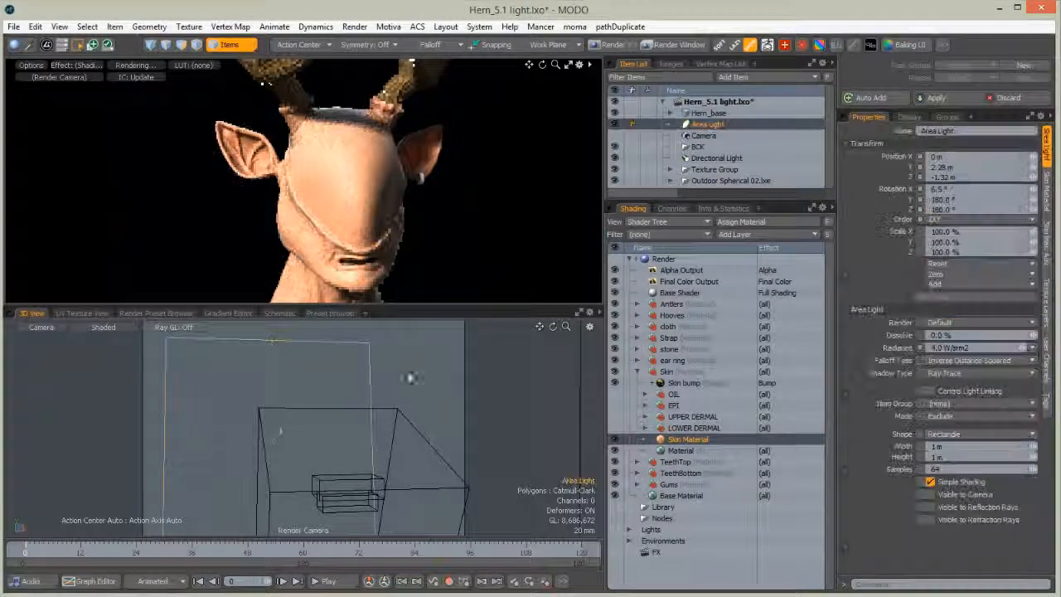
{"action": "type", "text": "50"}
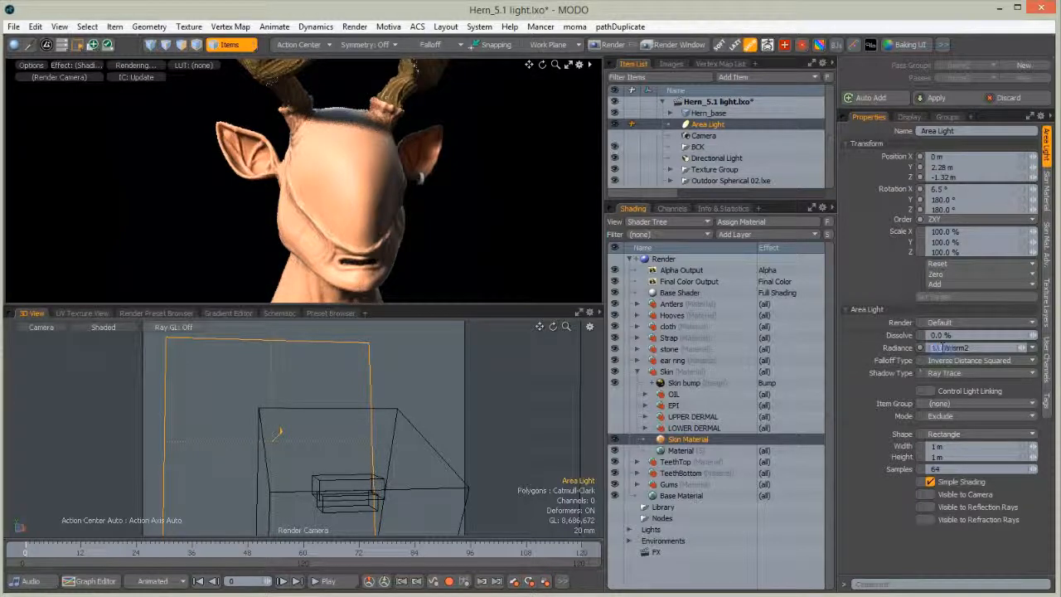
{"action": "key", "text": "Return"}
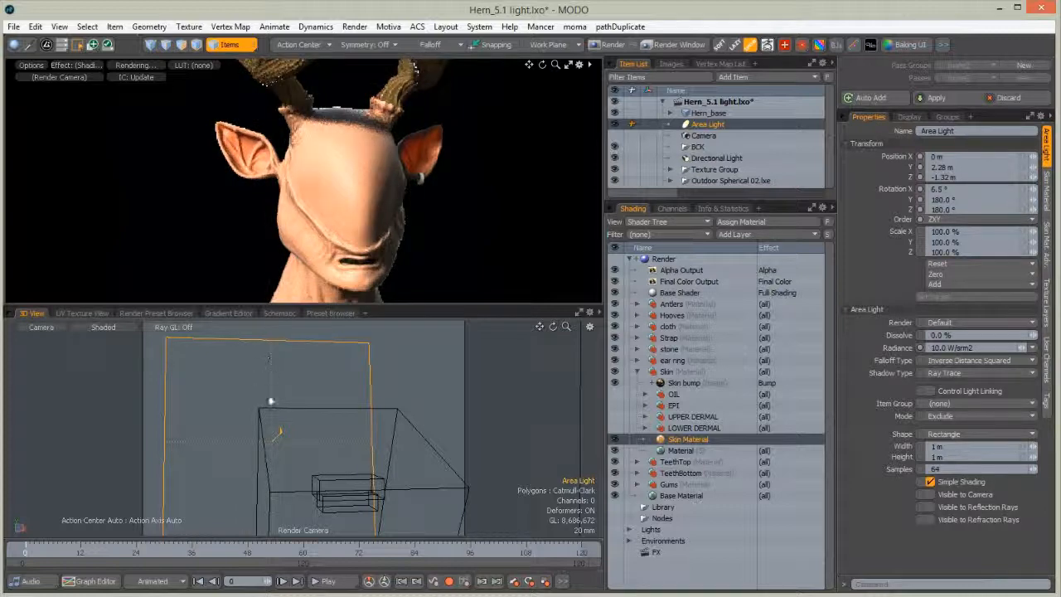
{"action": "left_click_drag", "start_coordinate": [303, 412], "coordinate": [369, 412], "text": "alt"}
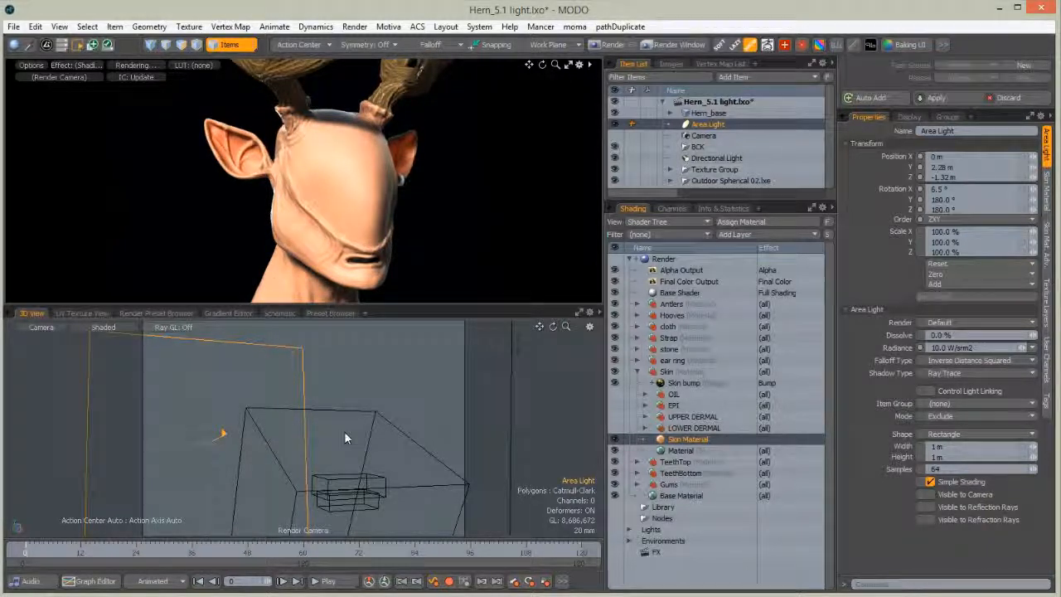
{"action": "left_click_drag", "start_coordinate": [365, 431], "coordinate": [385, 429], "text": "alt"}
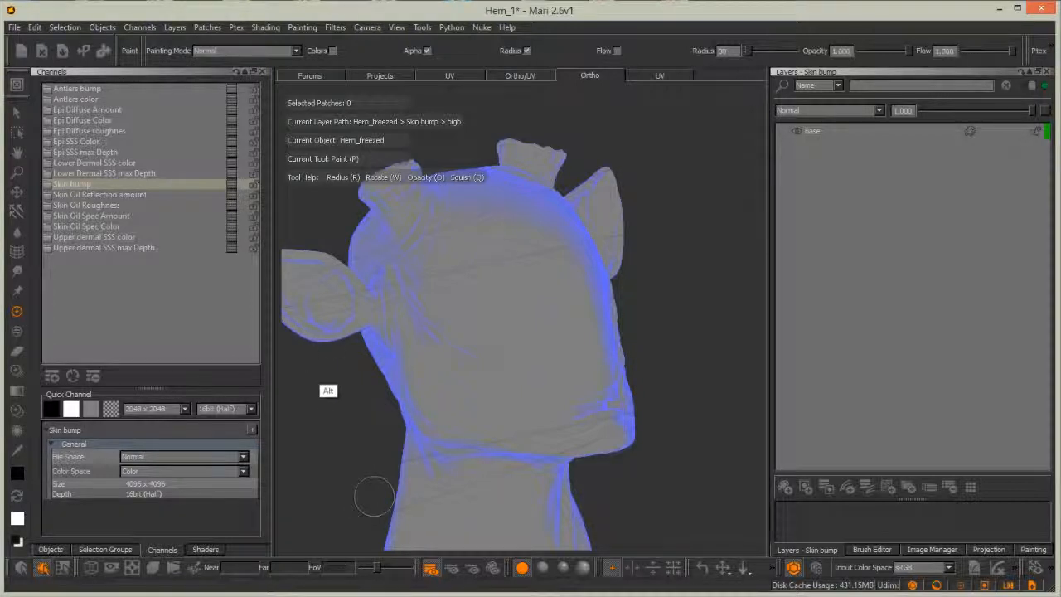
Switch to Mari, select the Skin bump channel and shade the model with the BRDF shader
{"action": "mouse_move", "coordinate": [374, 496]}
{"action": "left_mouse_down", "text": "alt"}
{"action": "mouse_move", "coordinate": [680, 262]}
{"action": "mouse_move", "coordinate": [337, 372]}
{"action": "mouse_move", "coordinate": [286, 348]}
{"action": "left_mouse_up", "text": "alt"}
{"action": "left_click", "coordinate": [83, 183]}
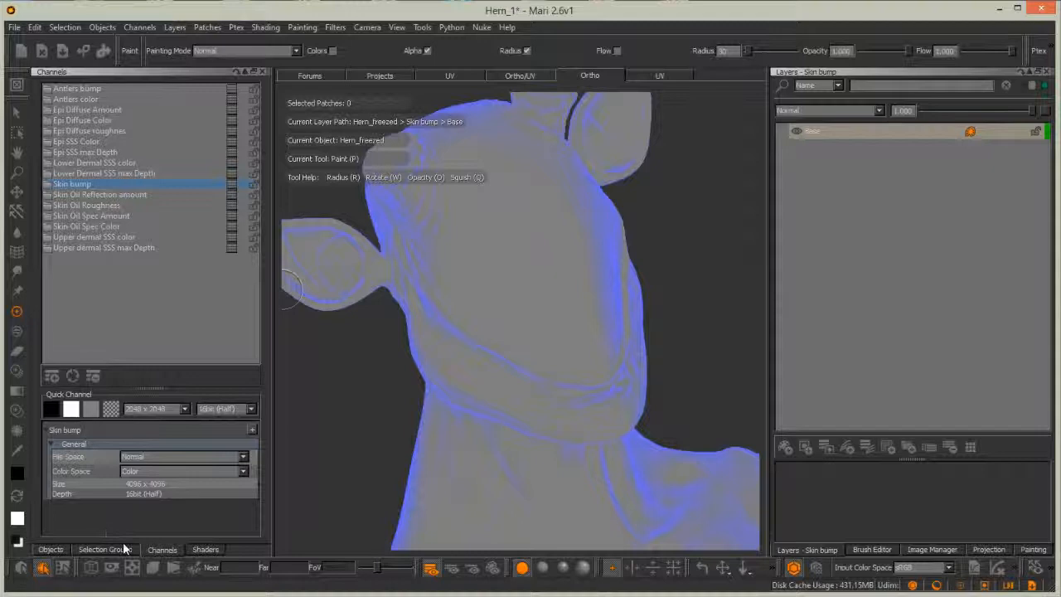
{"action": "left_click", "coordinate": [205, 550]}
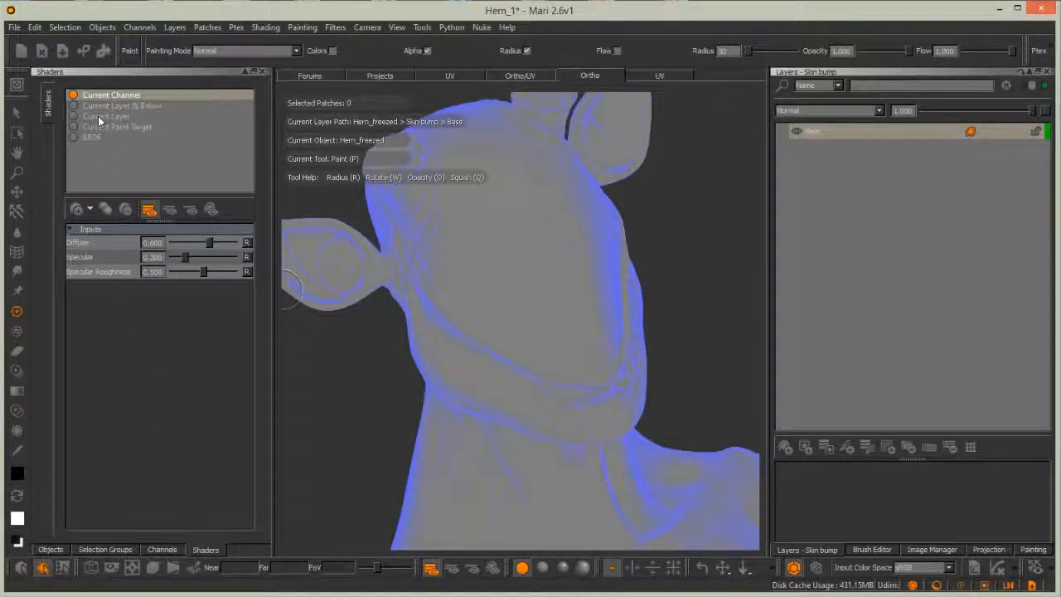
{"action": "left_click", "coordinate": [91, 138]}
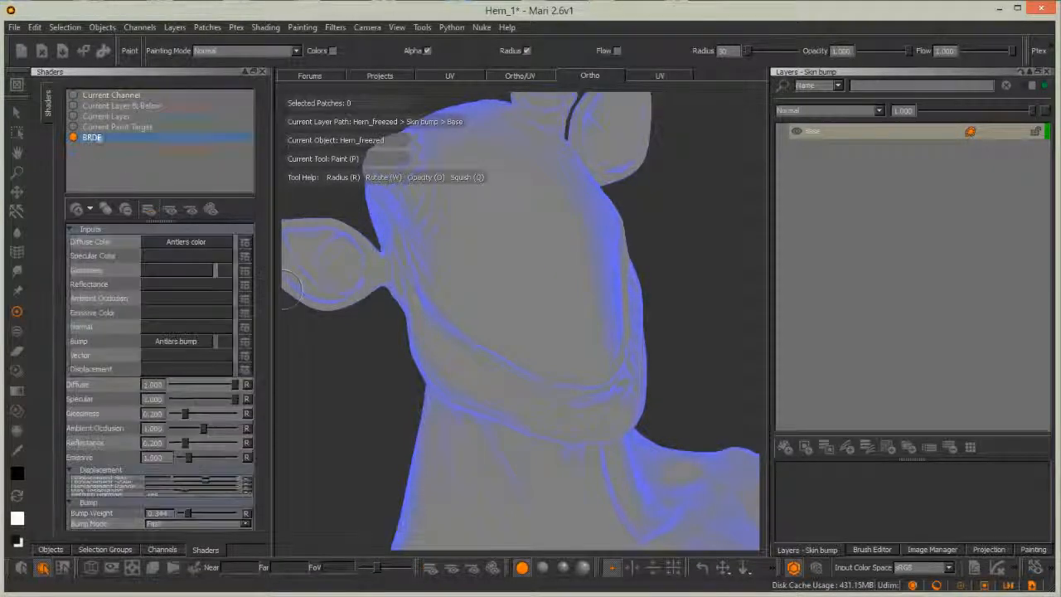
Try the Epi Diffuse Color channel as the BRDF shader's diffuse color
{"action": "left_click", "coordinate": [183, 242]}
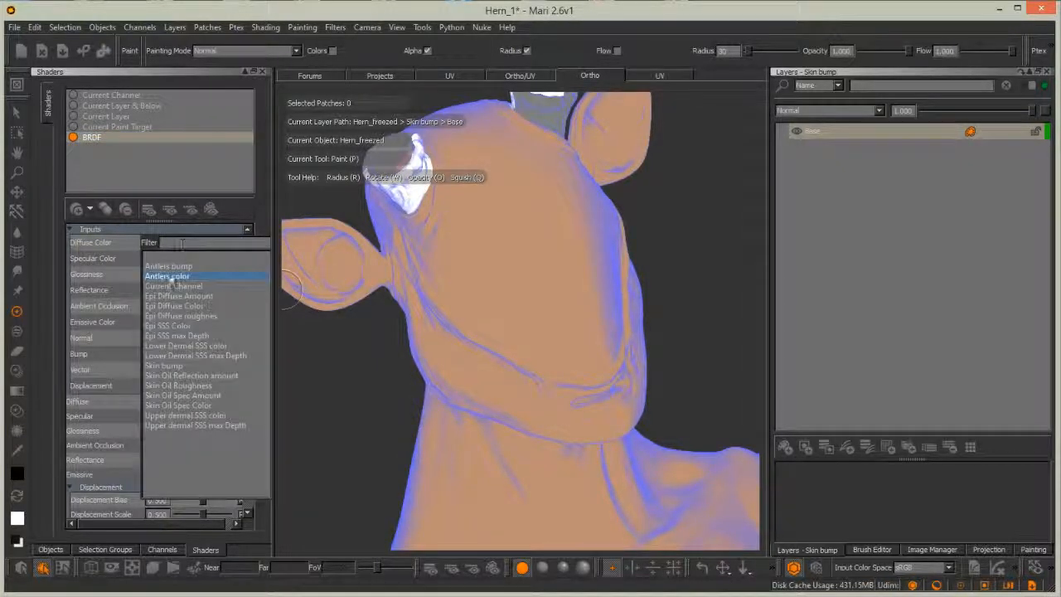
{"action": "left_click", "coordinate": [178, 306]}
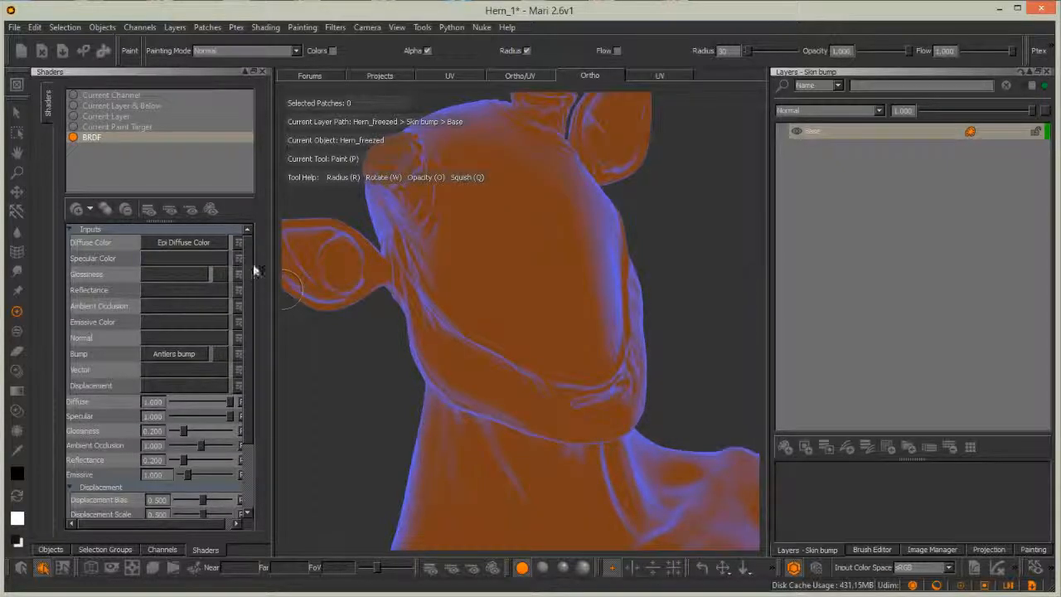
{"action": "mouse_move", "coordinate": [452, 223]}
{"action": "left_mouse_down", "text": "alt"}
{"action": "mouse_move", "coordinate": [505, 213]}
{"action": "mouse_move", "coordinate": [475, 450]}
{"action": "mouse_move", "coordinate": [579, 263]}
{"action": "mouse_move", "coordinate": [514, 360]}
{"action": "mouse_move", "coordinate": [213, 272]}
{"action": "left_mouse_up", "text": "alt"}
Assign the Epi SSS Color channel to the BRDF shader's diffuse color and inspect the area around the mouth
{"action": "left_click", "coordinate": [190, 245]}
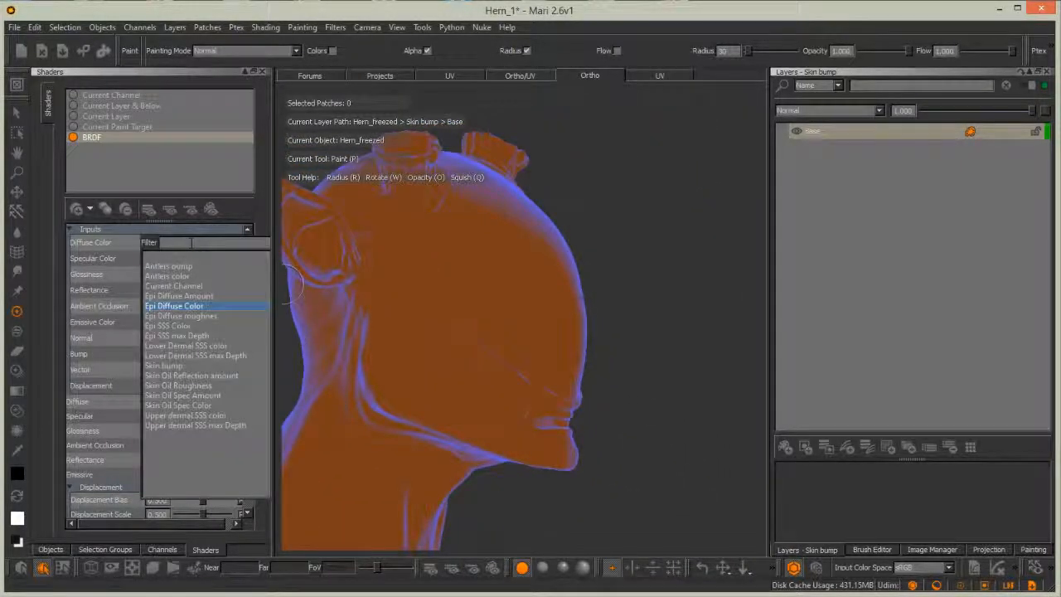
{"action": "left_click", "coordinate": [171, 327]}
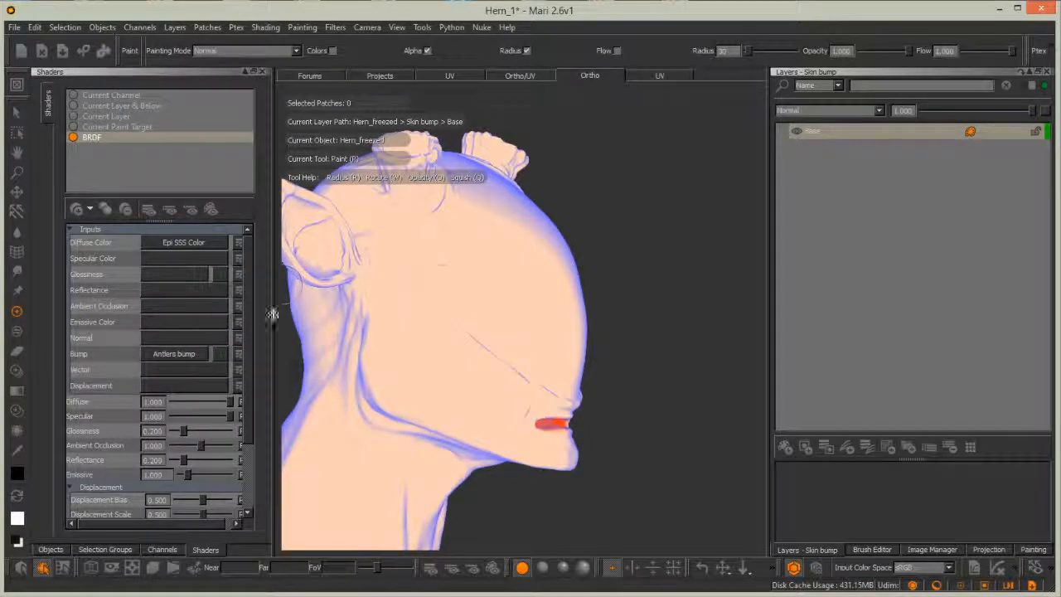
{"action": "middle_click_drag", "start_coordinate": [502, 260], "coordinate": [502, 282]}
{"action": "right_click_drag", "start_coordinate": [502, 281], "coordinate": [505, 306], "text": "alt"}
{"action": "left_click_drag", "start_coordinate": [452, 322], "coordinate": [531, 332], "text": "alt"}
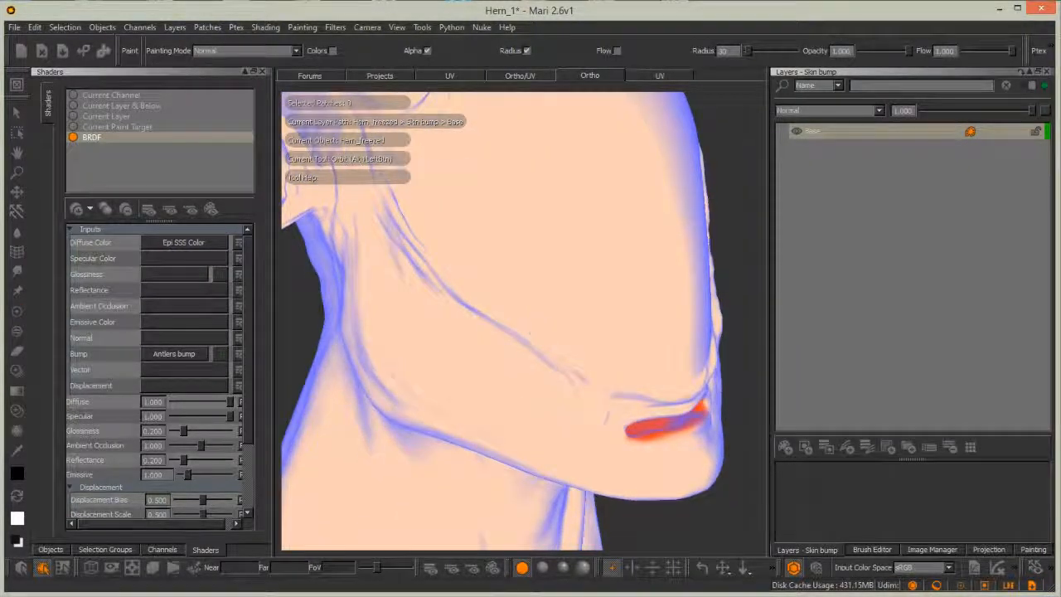
Assign Skin bump to the BRDF shader's bump input, with a bump weight of about 0.4 and the Accurate bump mode
{"action": "left_click", "coordinate": [174, 353]}
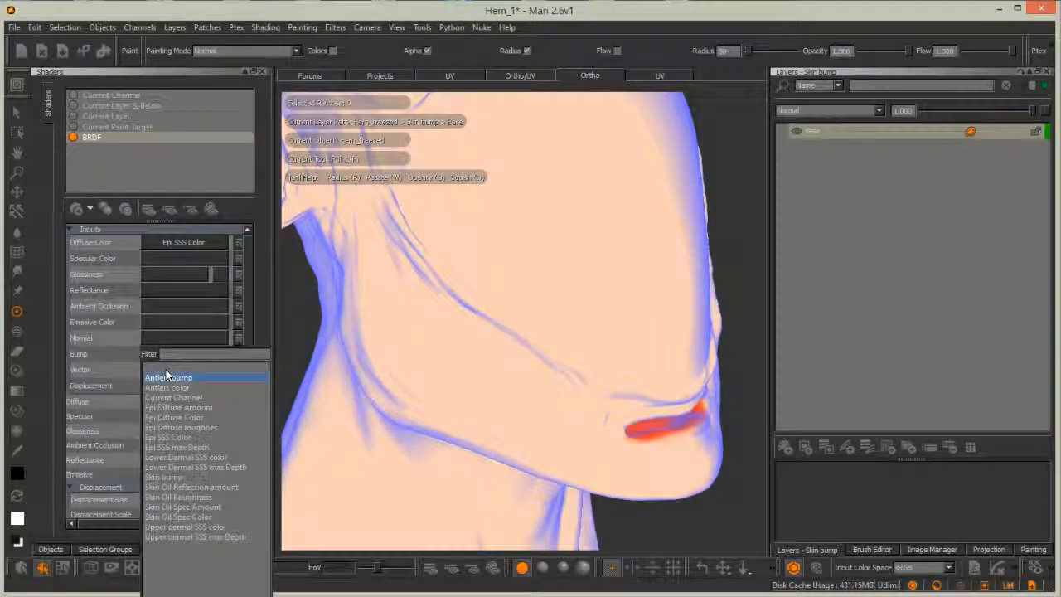
{"action": "left_click", "coordinate": [164, 478]}
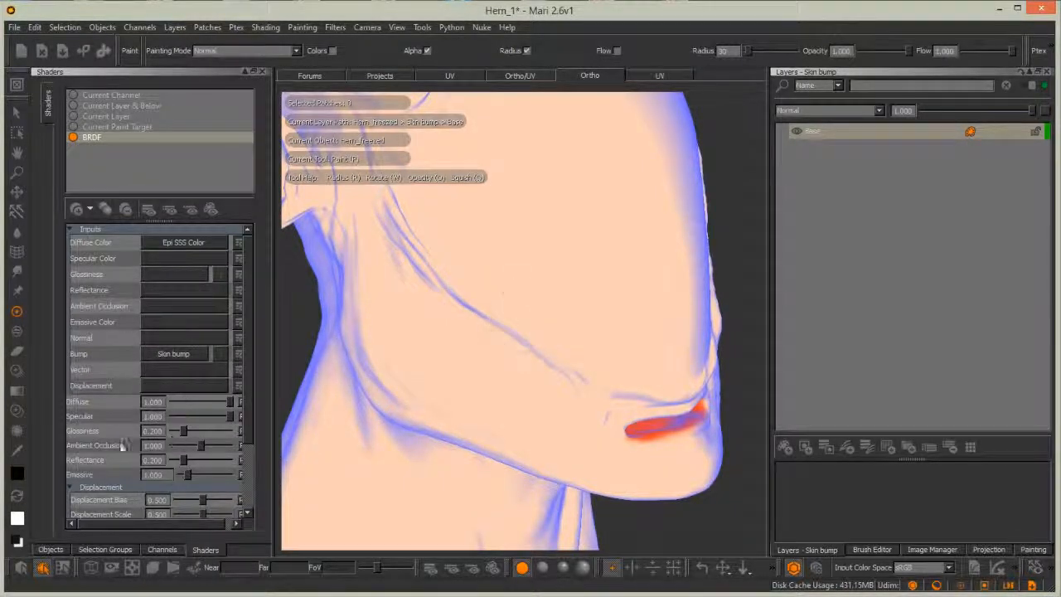
{"action": "scroll", "coordinate": [246, 381], "scroll_direction": "down", "scroll_amount": 3}
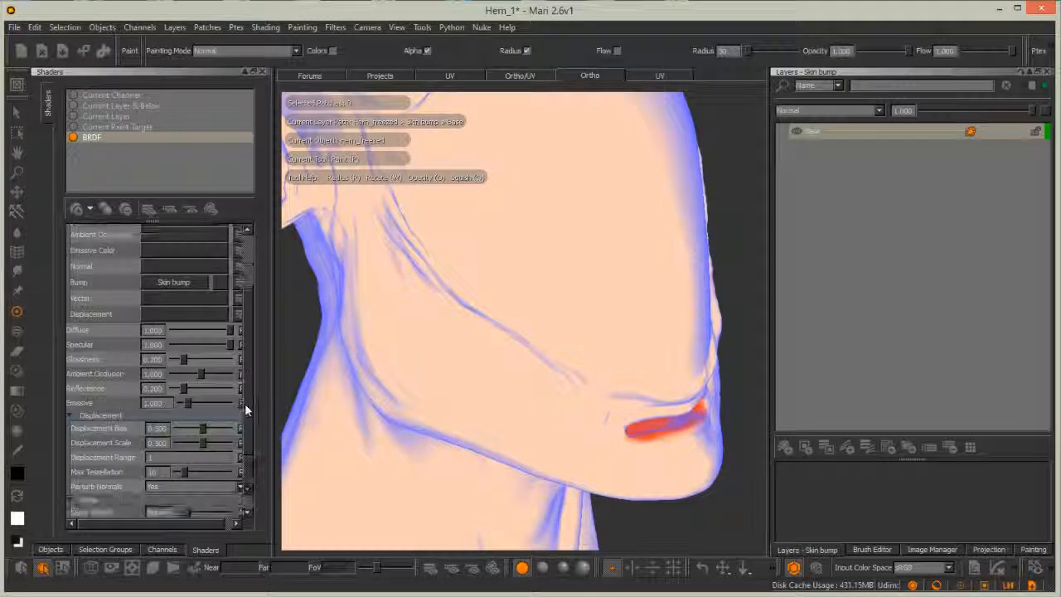
{"action": "scroll", "coordinate": [245, 403], "scroll_direction": "down", "scroll_amount": 1}
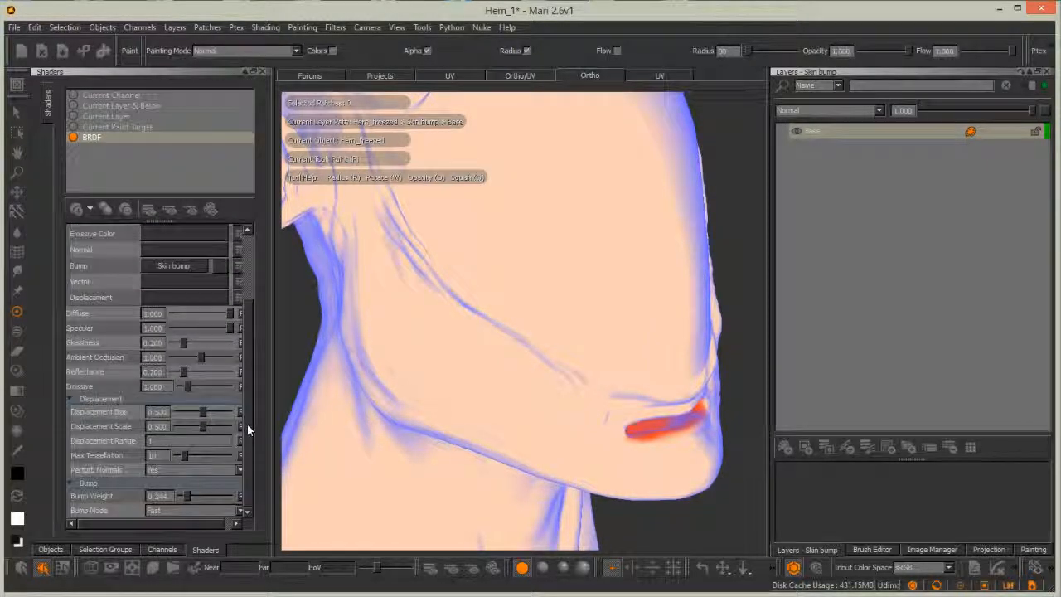
{"action": "left_click", "coordinate": [189, 500]}
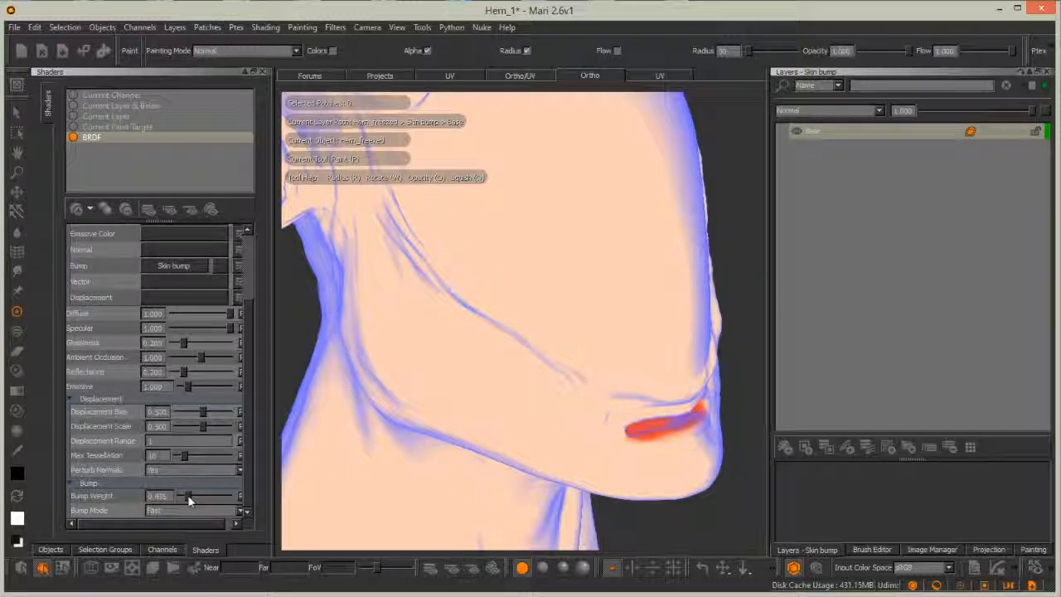
{"action": "left_click", "coordinate": [231, 511]}
{"action": "left_click", "coordinate": [220, 524]}
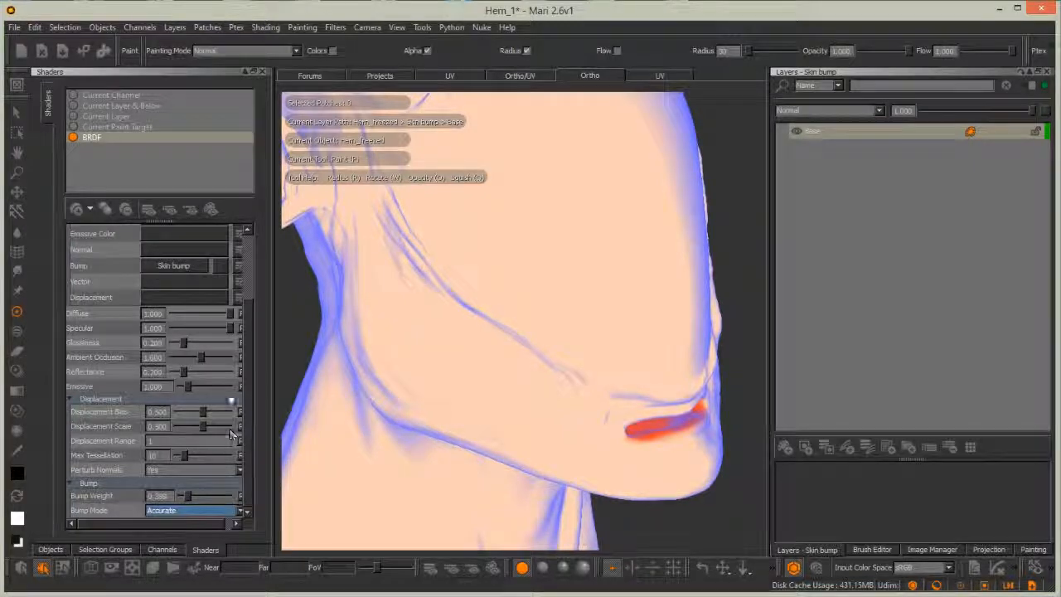
{"action": "middle_click_drag", "start_coordinate": [610, 346], "coordinate": [497, 386]}
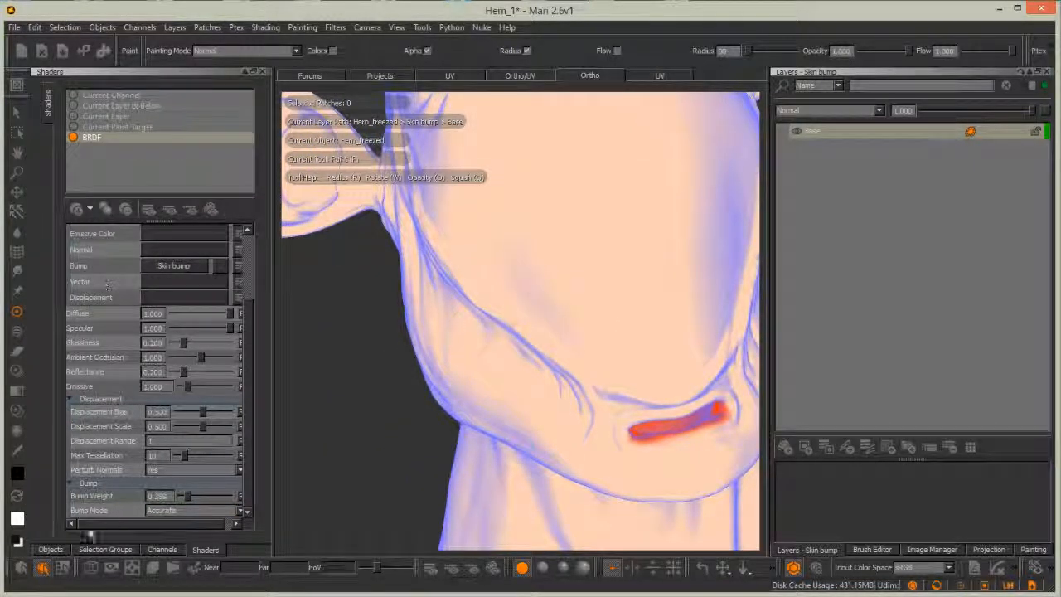
Add a new layer above Base in the Epi SSS Color channel and show the model's UV layout
{"action": "left_click", "coordinate": [159, 550]}
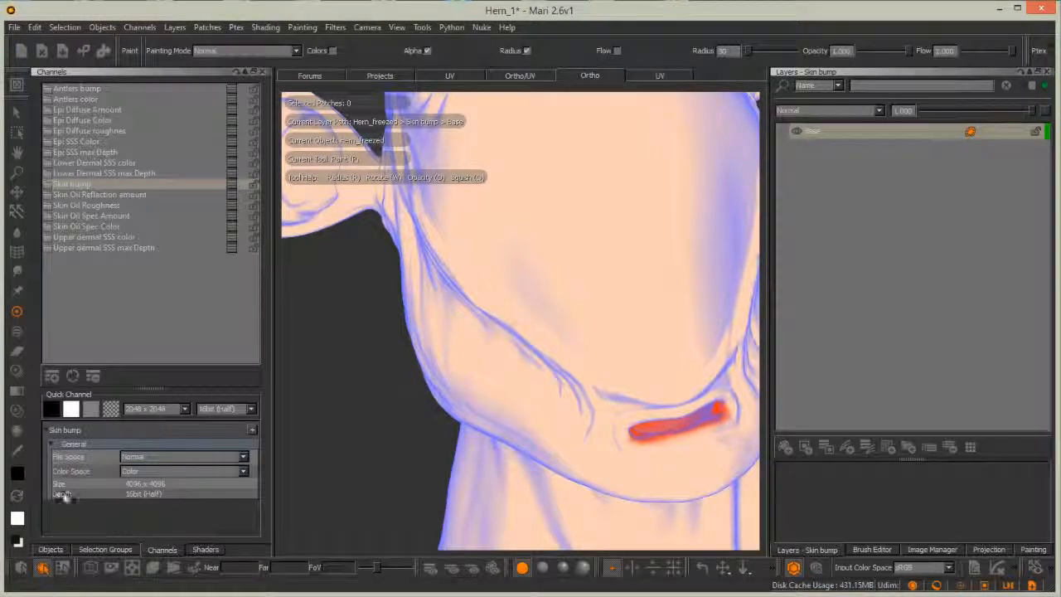
{"action": "left_click", "coordinate": [204, 550]}
{"action": "left_click", "coordinate": [153, 550]}
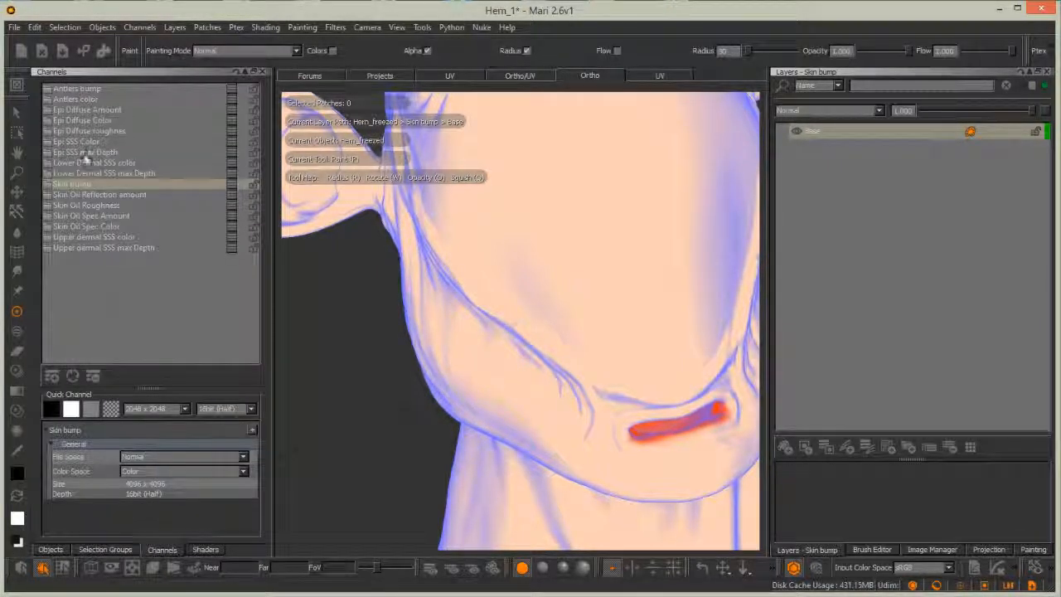
{"action": "scroll", "coordinate": [554, 244], "scroll_direction": "up", "scroll_amount": 6}
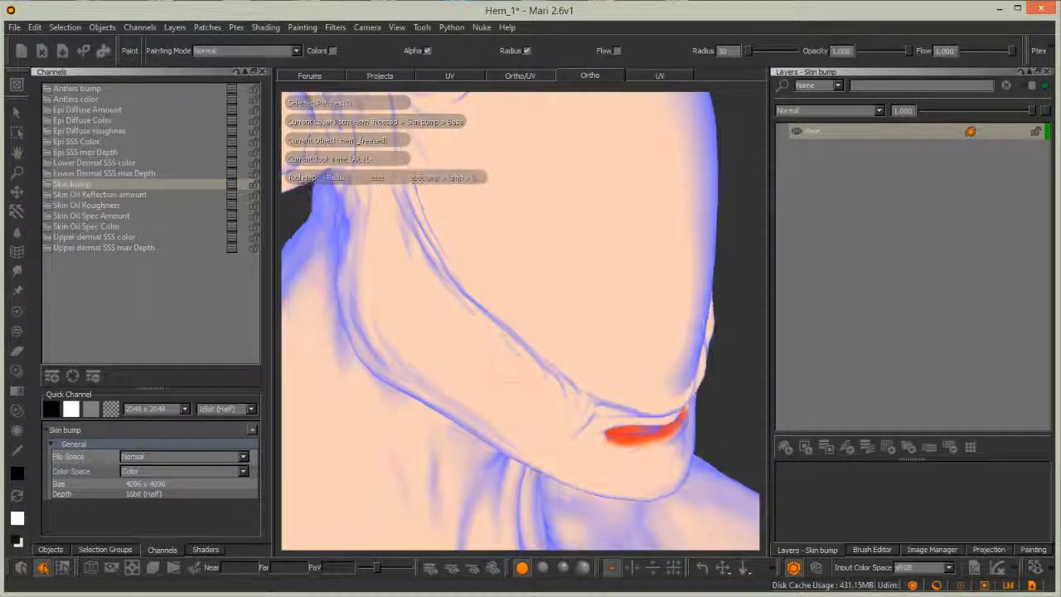
{"action": "scroll", "coordinate": [497, 340], "scroll_direction": "down", "scroll_amount": 3}
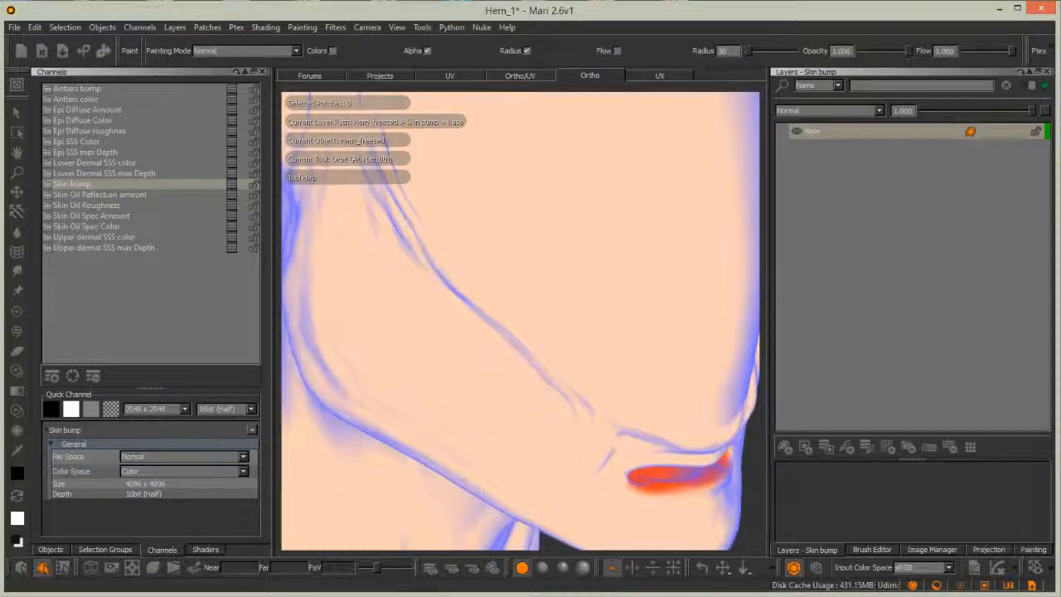
{"action": "left_click", "coordinate": [84, 142]}
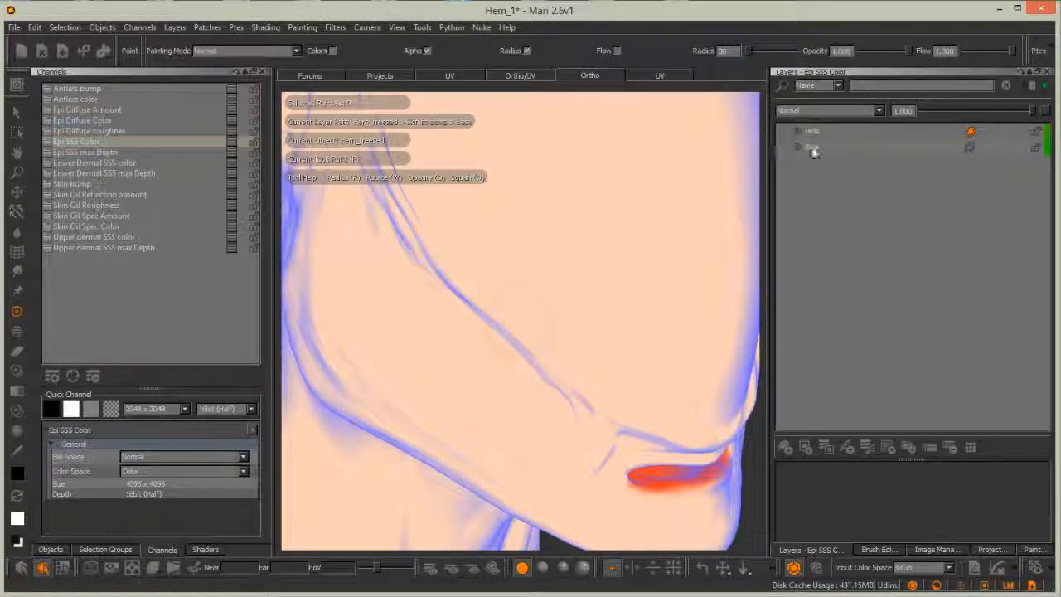
{"action": "left_click", "coordinate": [813, 148]}
{"action": "left_click", "coordinate": [785, 448]}
{"action": "left_click", "coordinate": [798, 150]}
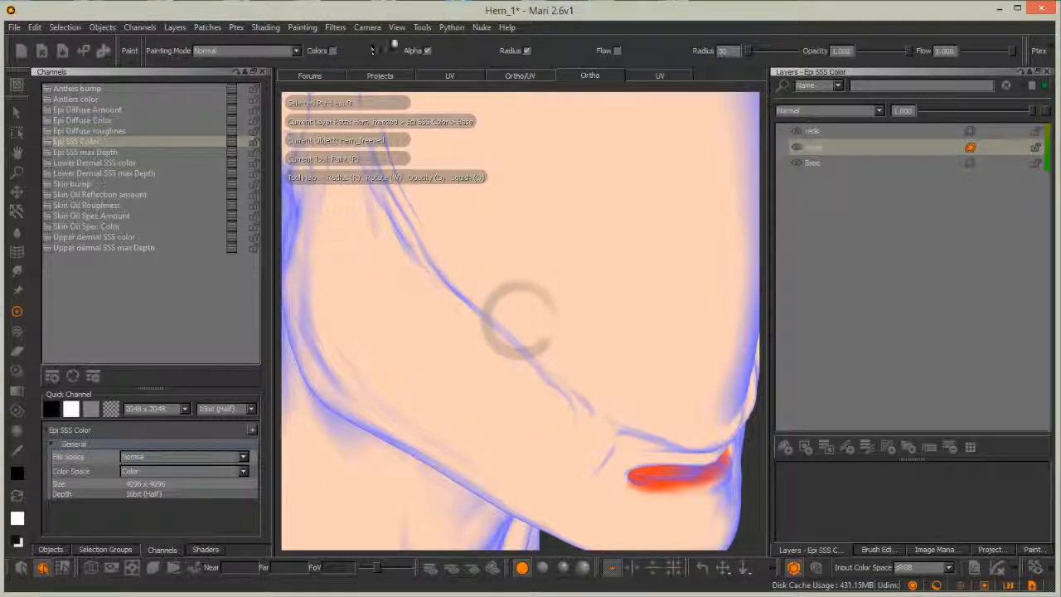
{"action": "left_click", "coordinate": [643, 75]}
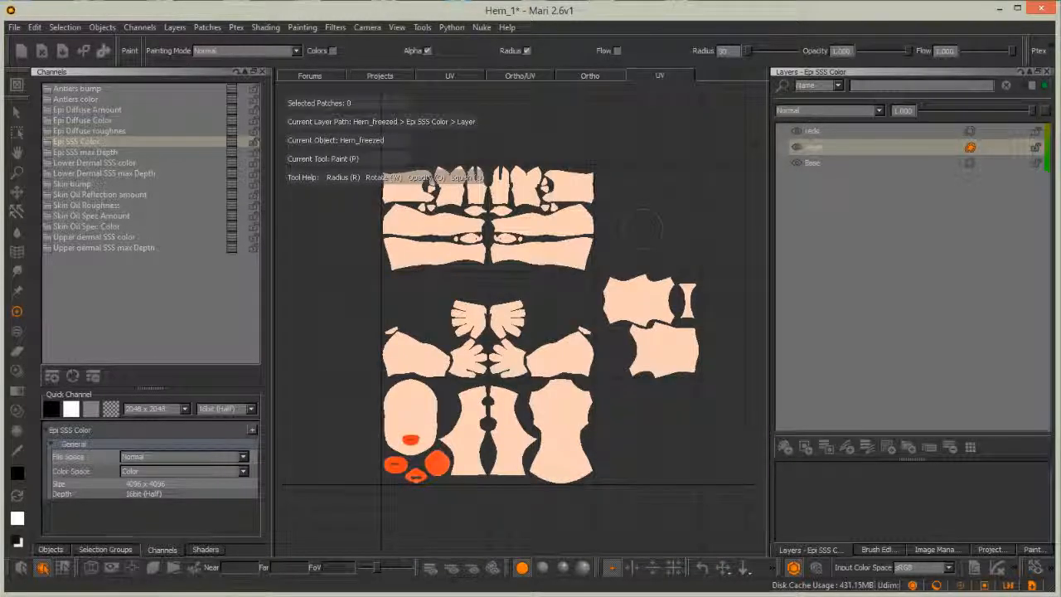
Select all seven UV patches and set the foreground color to a brownish orange, about RGB 0.605, 0.407, 0.147
{"action": "left_click", "coordinate": [17, 111]}
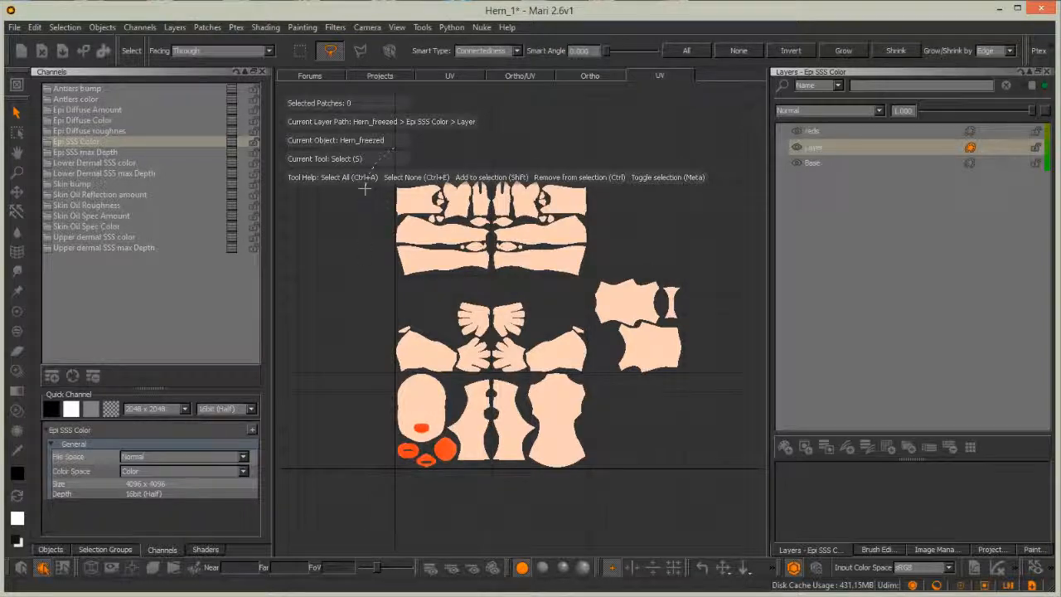
{"action": "mouse_move", "coordinate": [404, 503]}
{"action": "left_mouse_down"}
{"action": "mouse_move", "coordinate": [740, 325]}
{"action": "mouse_move", "coordinate": [594, 127]}
{"action": "mouse_move", "coordinate": [397, 153]}
{"action": "left_mouse_up"}
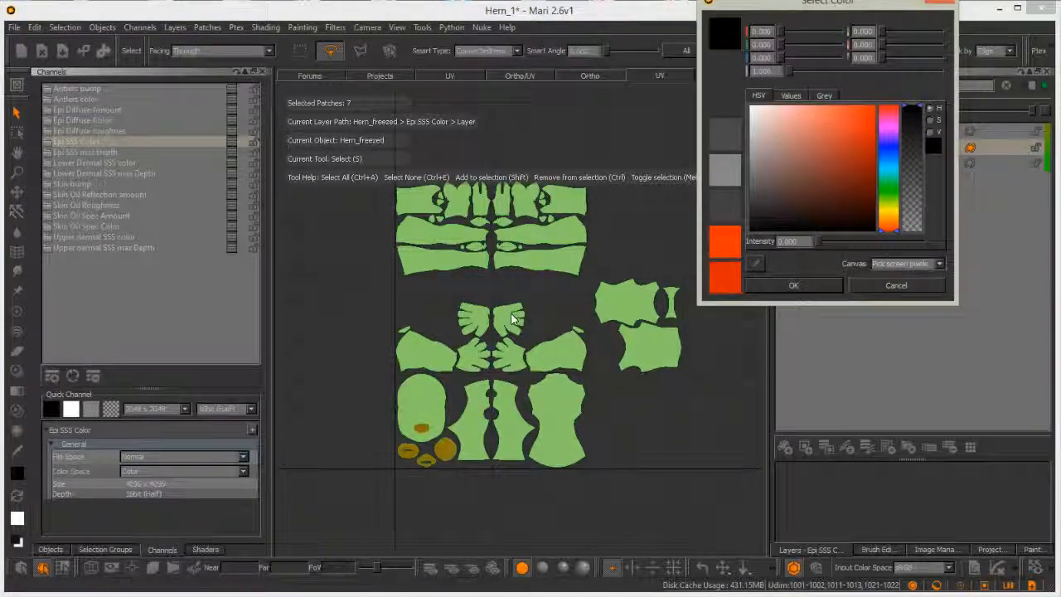
{"action": "left_click", "coordinate": [786, 117]}
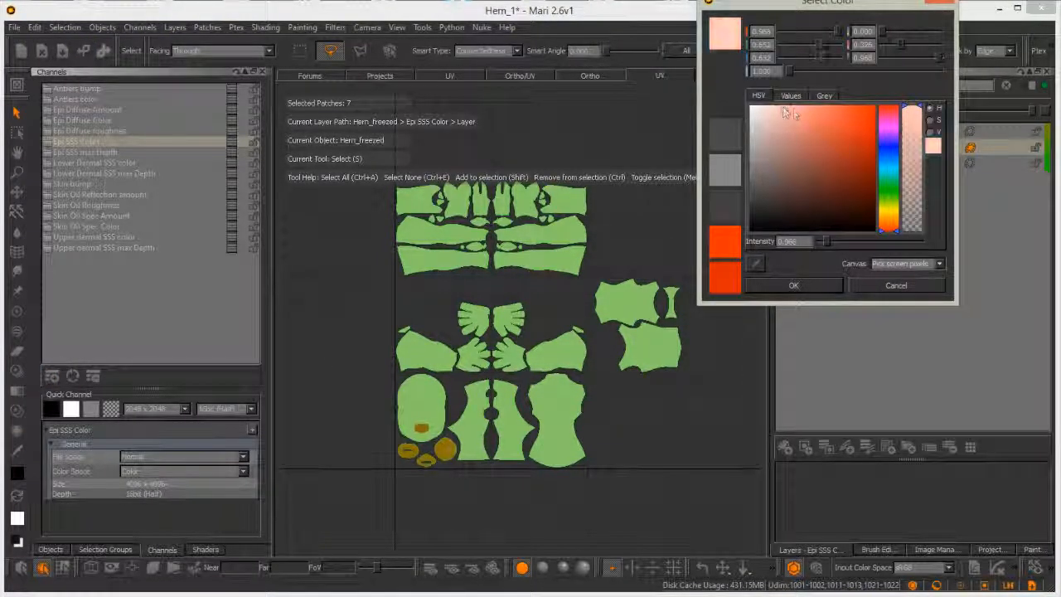
{"action": "mouse_move", "coordinate": [785, 117]}
{"action": "left_mouse_down"}
{"action": "mouse_move", "coordinate": [772, 146]}
{"action": "mouse_move", "coordinate": [772, 126]}
{"action": "left_mouse_up"}
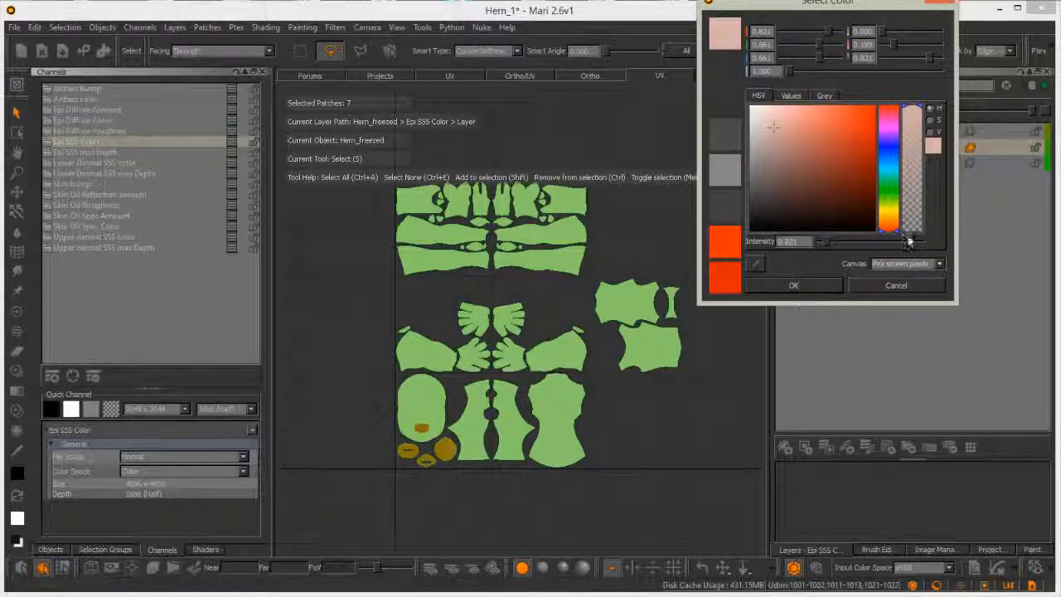
{"action": "left_click_drag", "start_coordinate": [896, 229], "coordinate": [894, 220]}
{"action": "left_click_drag", "start_coordinate": [794, 112], "coordinate": [843, 160]}
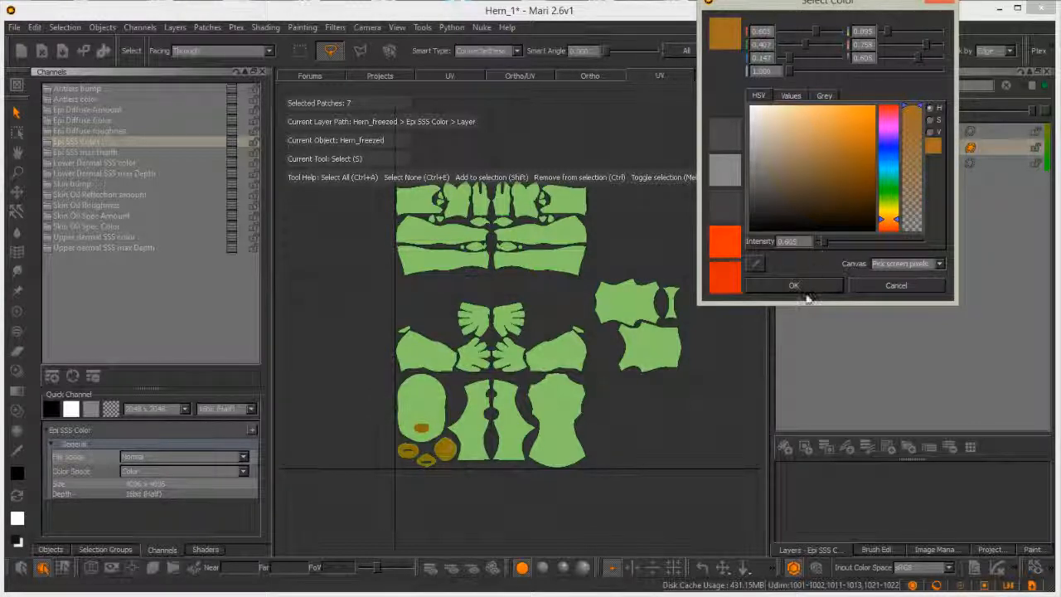
{"action": "left_click", "coordinate": [841, 152]}
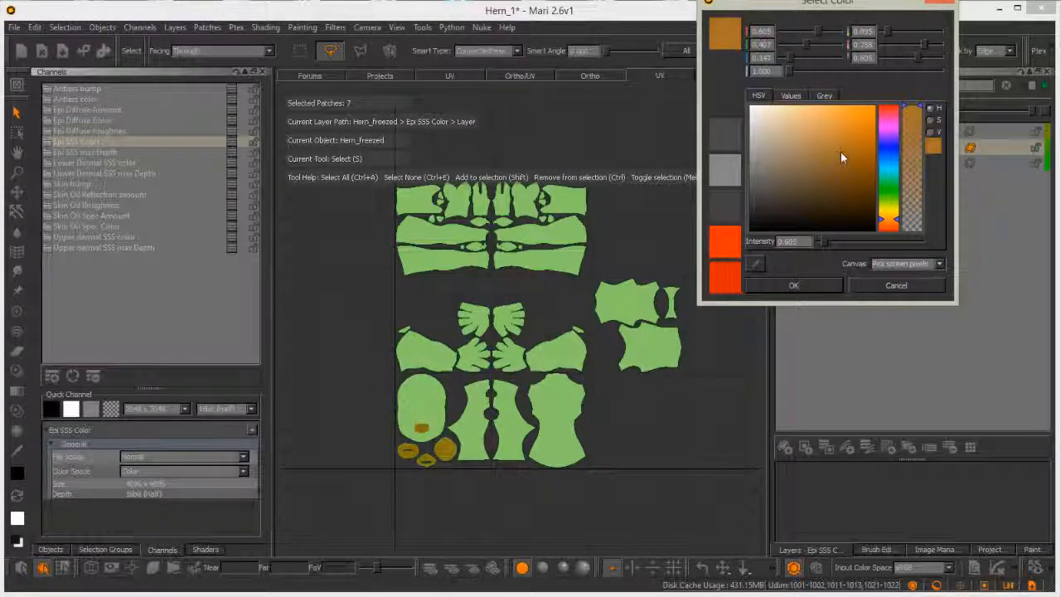
{"action": "left_click", "coordinate": [794, 285]}
Fill the selected patches on the new layer with the foreground color and clear the patch selection
{"action": "left_click", "coordinate": [208, 27]}
{"action": "mouse_move", "coordinate": [274, 152]}
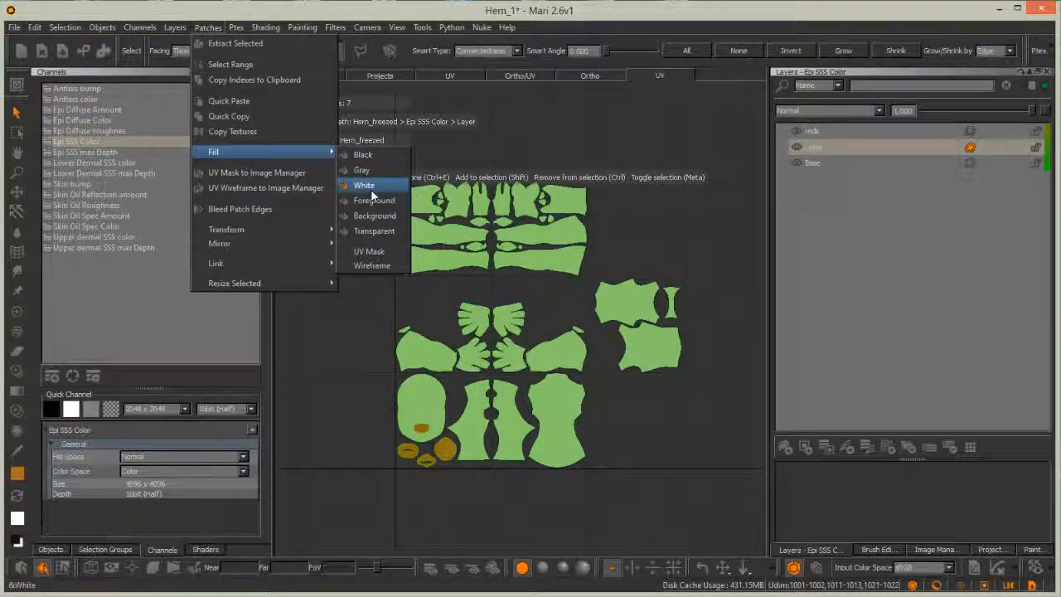
{"action": "left_click", "coordinate": [375, 204]}
{"action": "left_click", "coordinate": [370, 297]}
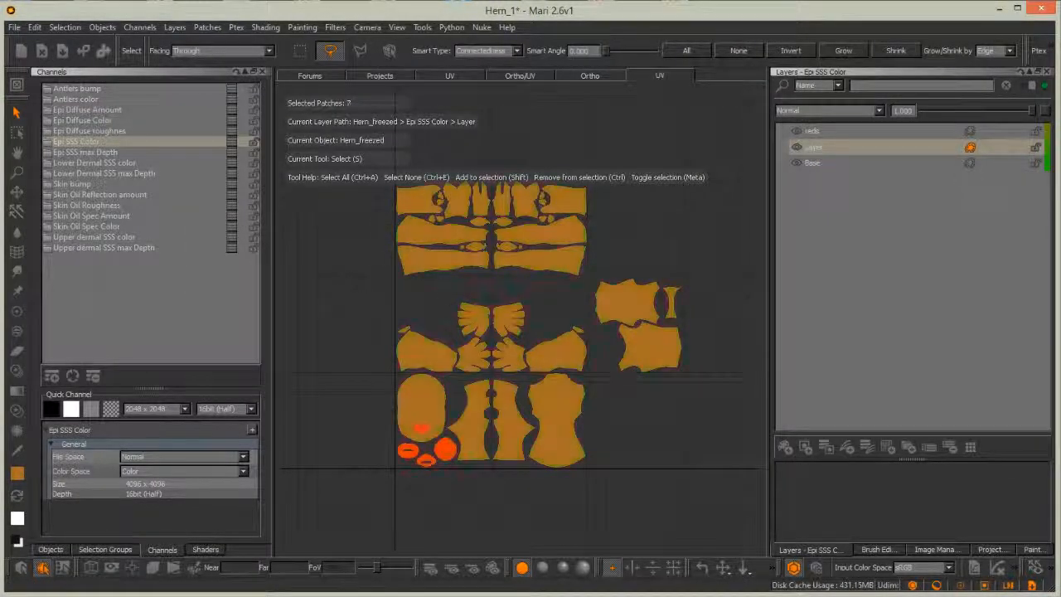
Show the model in the Ortho view, lower the orange layer's opacity to about 0.675 and switch from flat to basic lighting
{"action": "scroll", "coordinate": [421, 428], "scroll_direction": "up", "scroll_amount": 3}
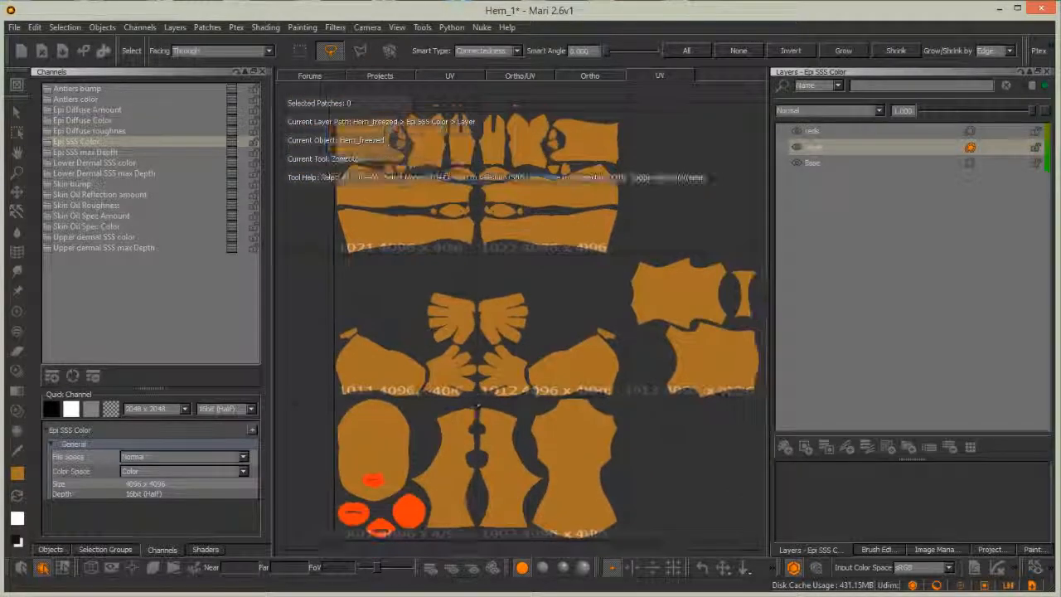
{"action": "middle_click_drag", "start_coordinate": [446, 333], "coordinate": [428, 354]}
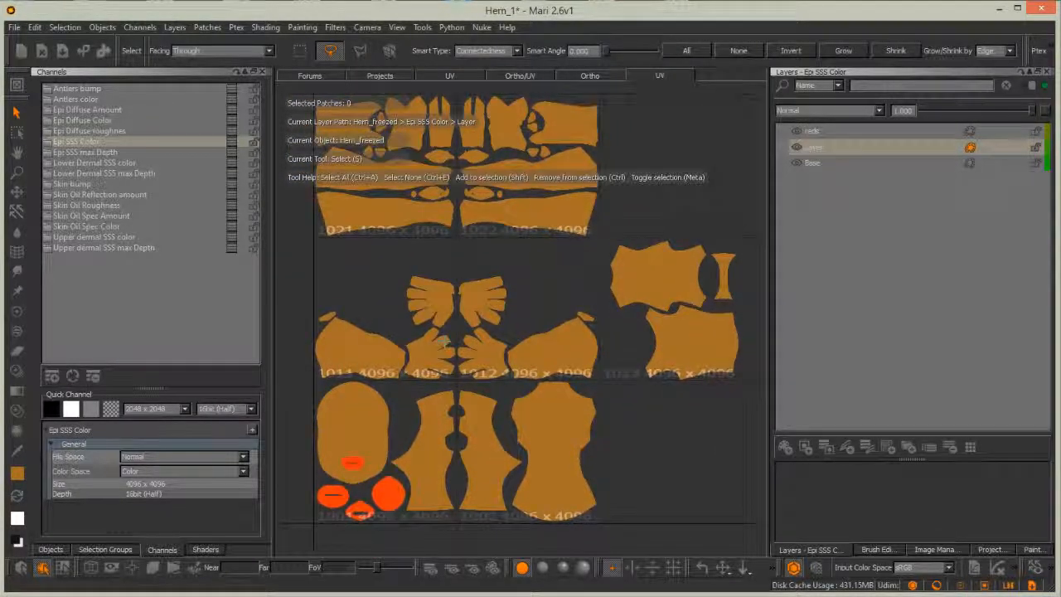
{"action": "left_click", "coordinate": [521, 76]}
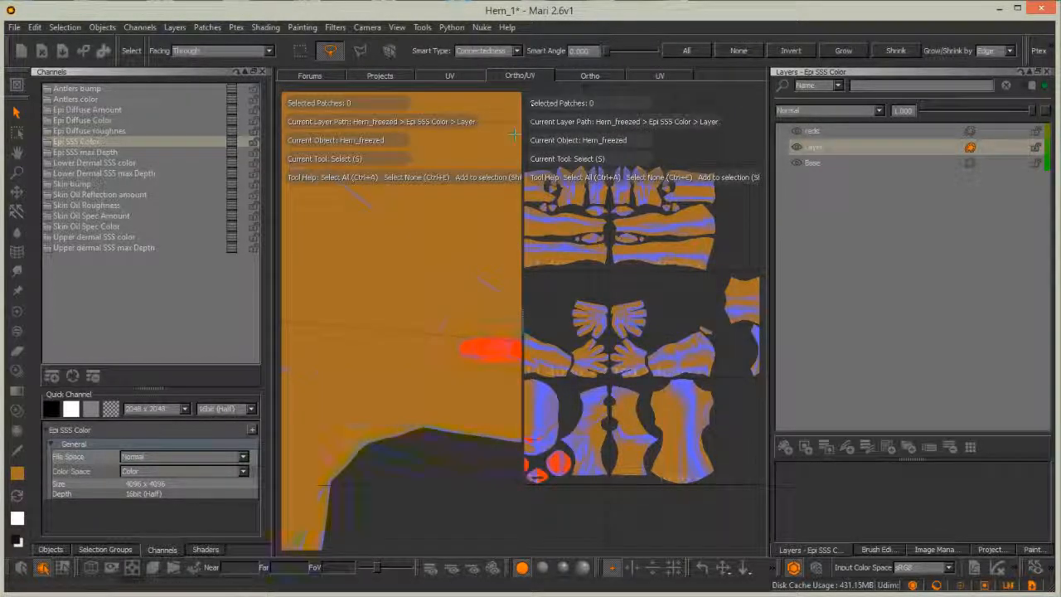
{"action": "left_click", "coordinate": [589, 76]}
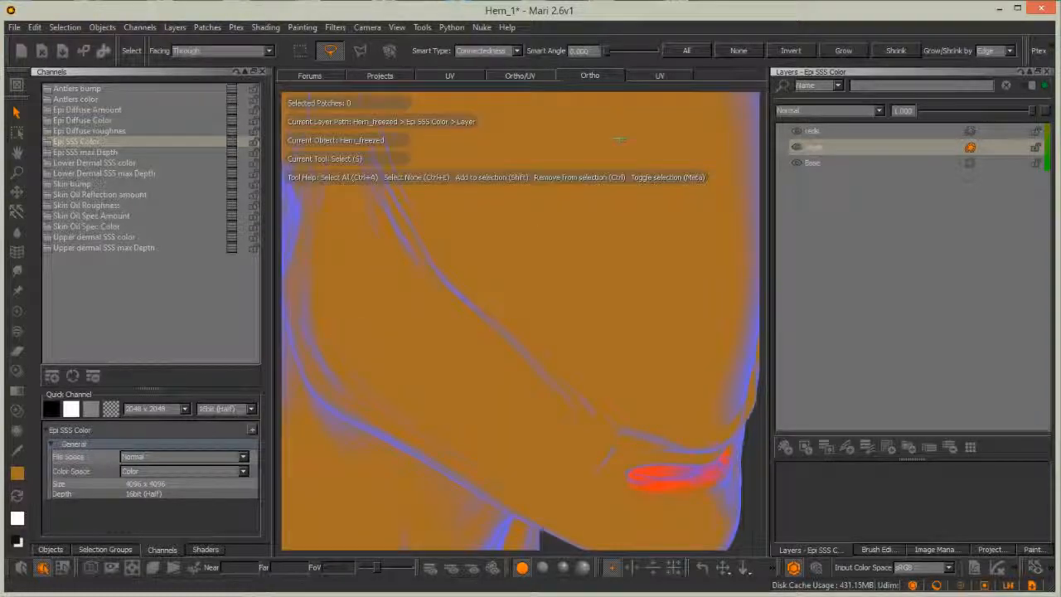
{"action": "mouse_move", "coordinate": [1028, 113]}
{"action": "left_mouse_down"}
{"action": "mouse_move", "coordinate": [982, 112]}
{"action": "mouse_move", "coordinate": [998, 115]}
{"action": "left_mouse_up"}
{"action": "left_click", "coordinate": [542, 567]}
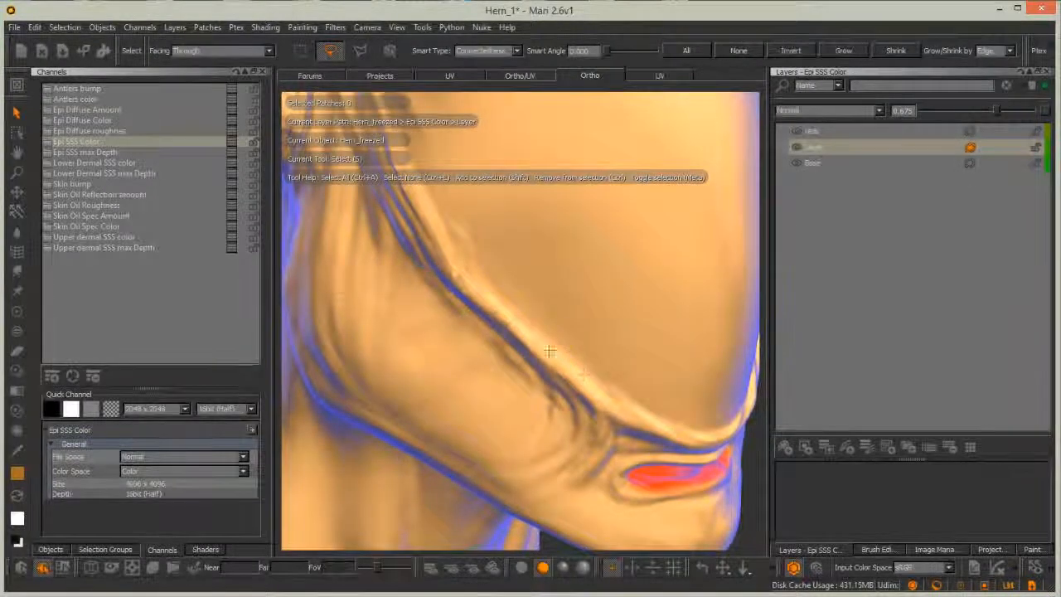